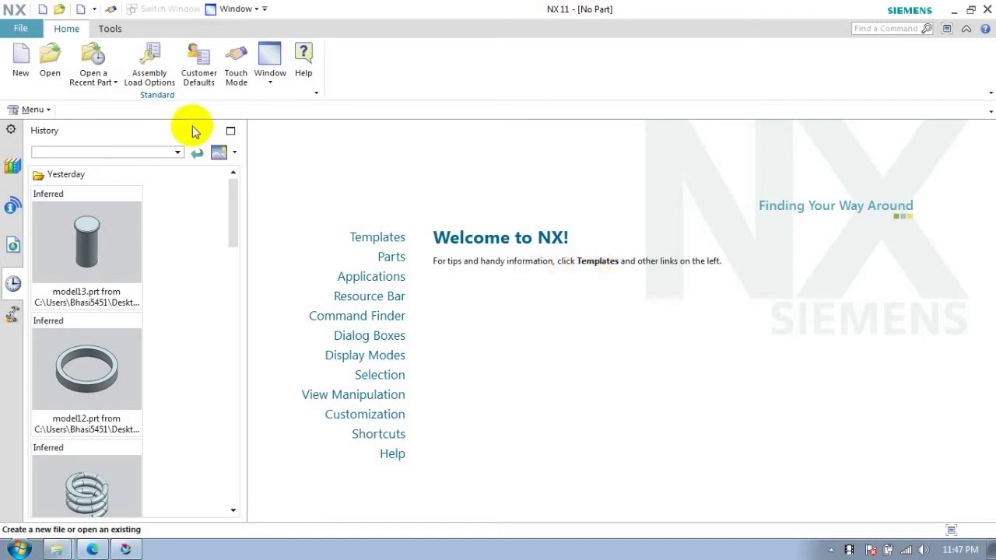
Create a new assembly file from the Assembly template, skipping Add Component
click(26, 67)
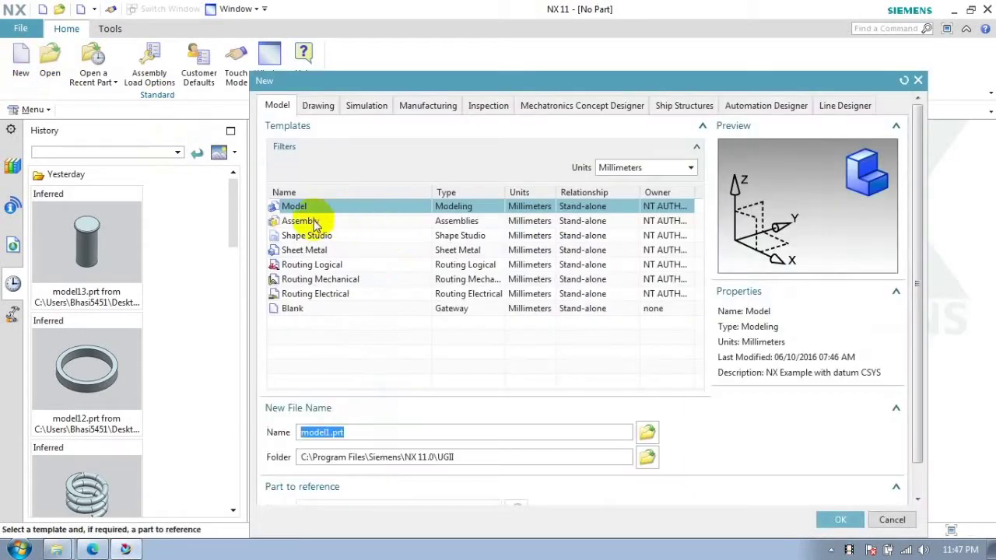
click(315, 221)
click(836, 520)
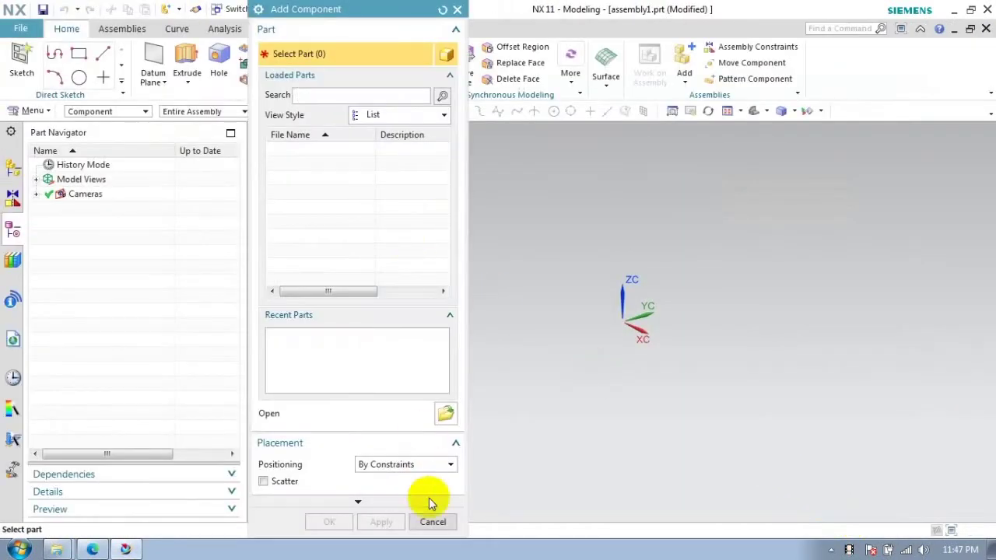
click(432, 521)
Add a new Model-template component model1, make it the work part and begin a sketch
click(121, 29)
click(224, 66)
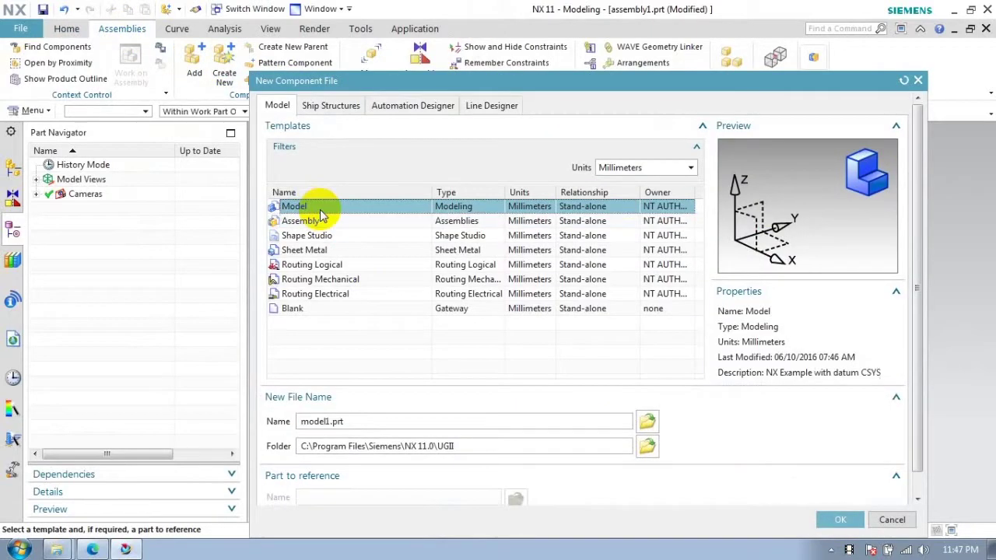
click(832, 518)
click(381, 110)
click(14, 171)
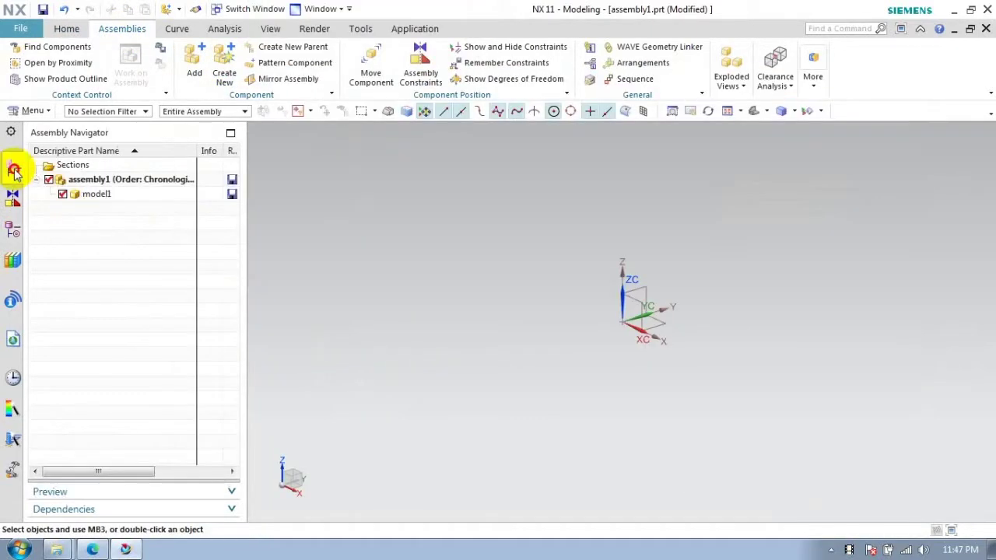
double_click(91, 196)
click(66, 31)
click(22, 62)
Start a sketch on the XZ plane and draw a circle left of the origin
click(640, 294)
click(382, 193)
click(189, 55)
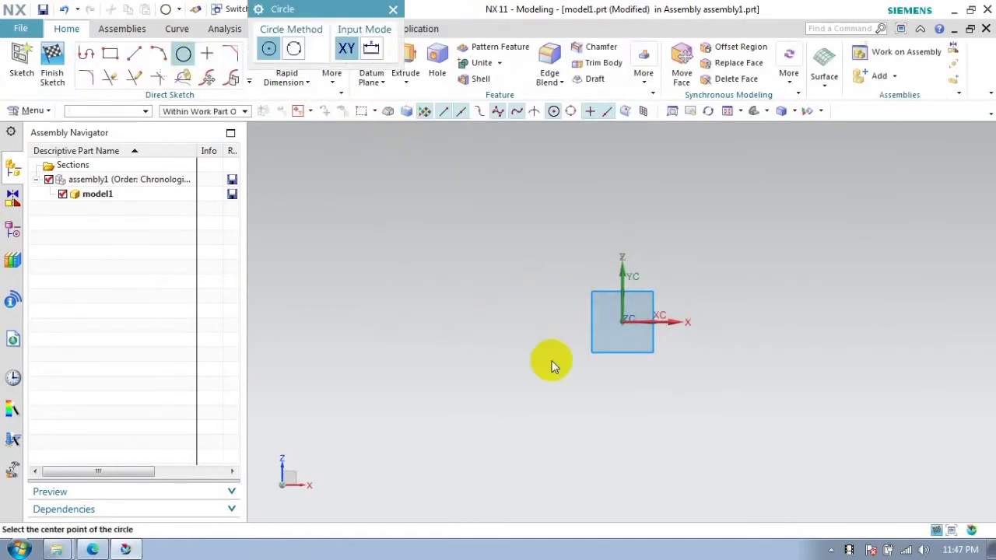
click(558, 321)
click(589, 321)
Try a 200 diameter dimension on the circle, then undo it
key(Escape)
click(287, 63)
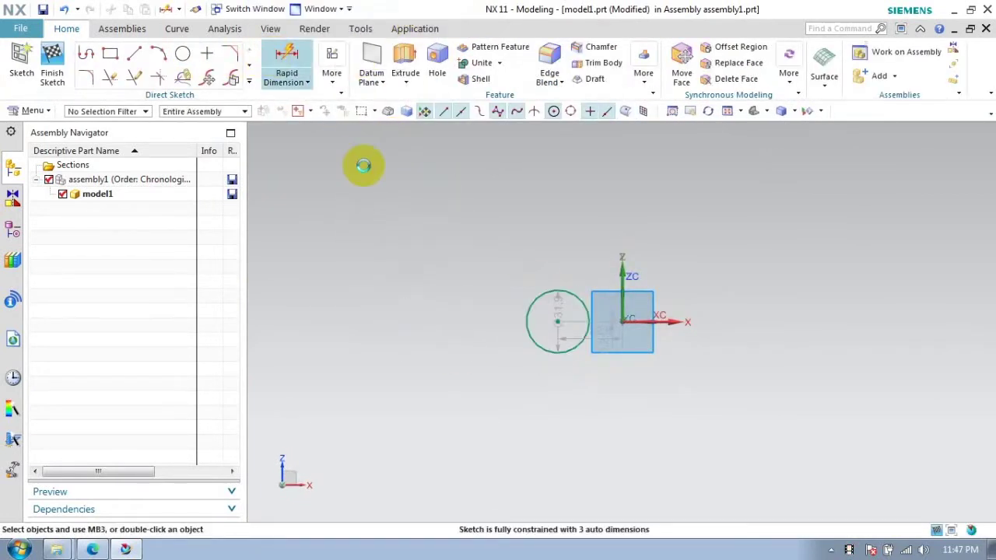
click(527, 333)
click(442, 398)
text(200)
key(Return)
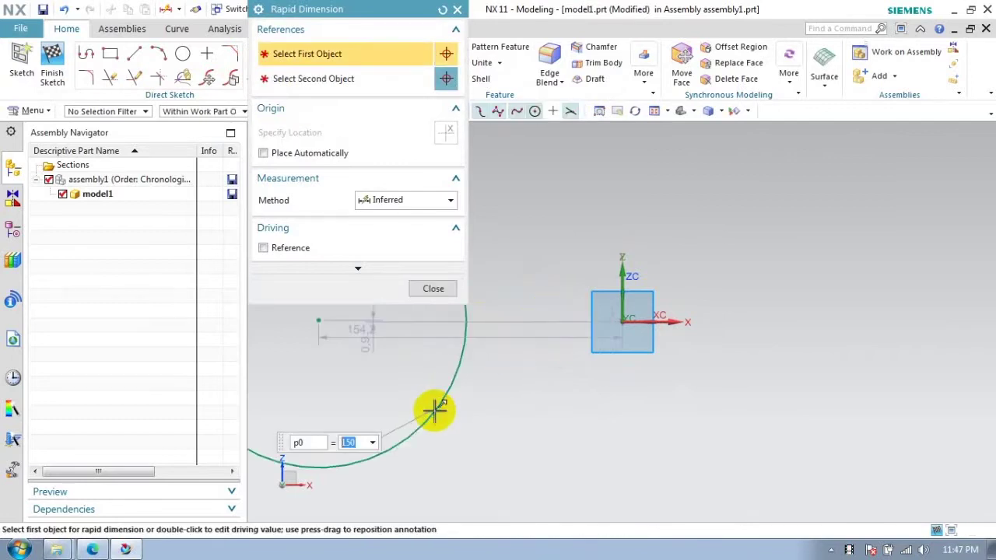
click(433, 288)
key(ctrl+z)
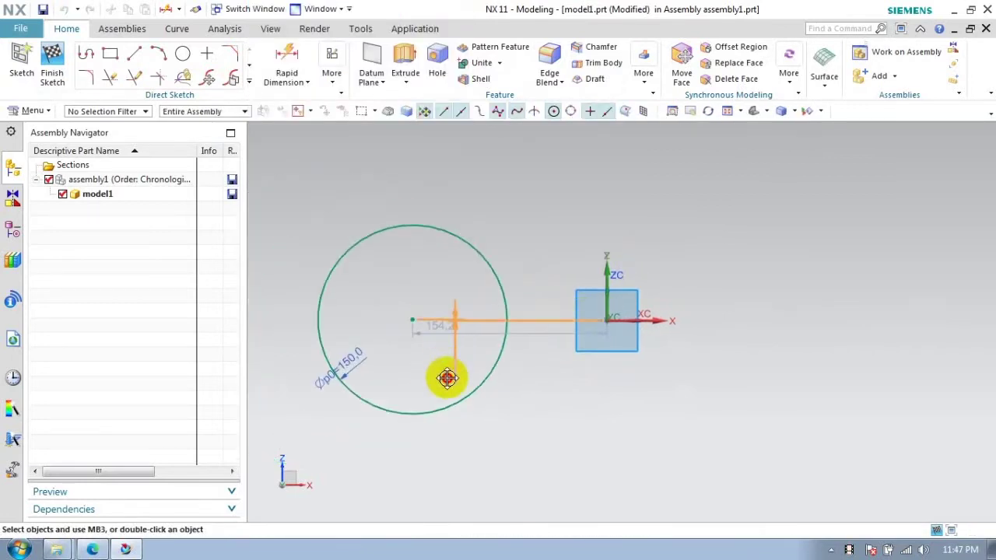
Locate the circle centre with a 0 vertical offset and 150 horizontal distance
click(448, 378)
click(435, 415)
click(440, 329)
text(150)
click(434, 415)
Mirror the circle about the vertical axis
click(249, 81)
click(172, 134)
click(647, 264)
middle_click(617, 262)
scroll(618, 262, up, 3)
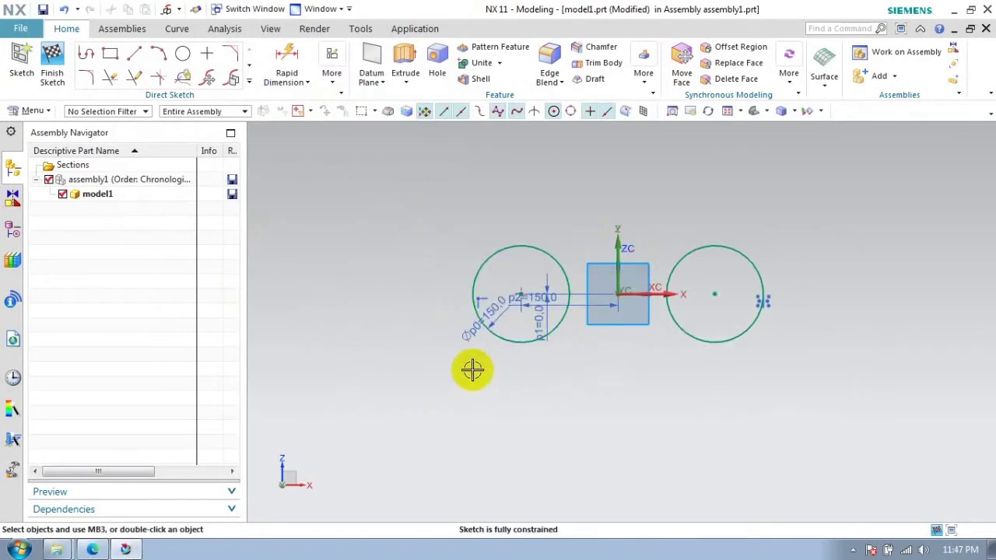
Change the circle diameter to 100 and the centre distance to 100
double_click(465, 335)
text(100)
key(Return)
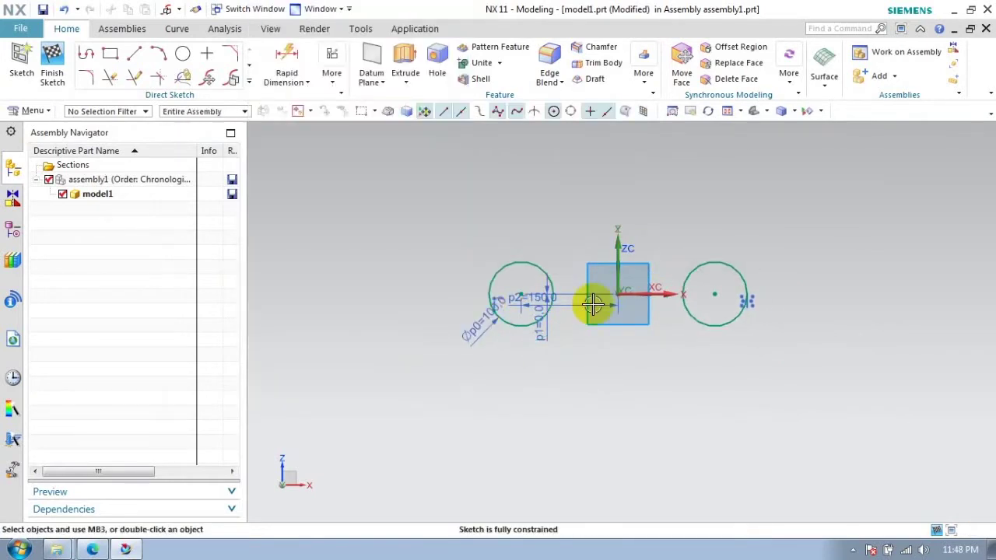
double_click(578, 300)
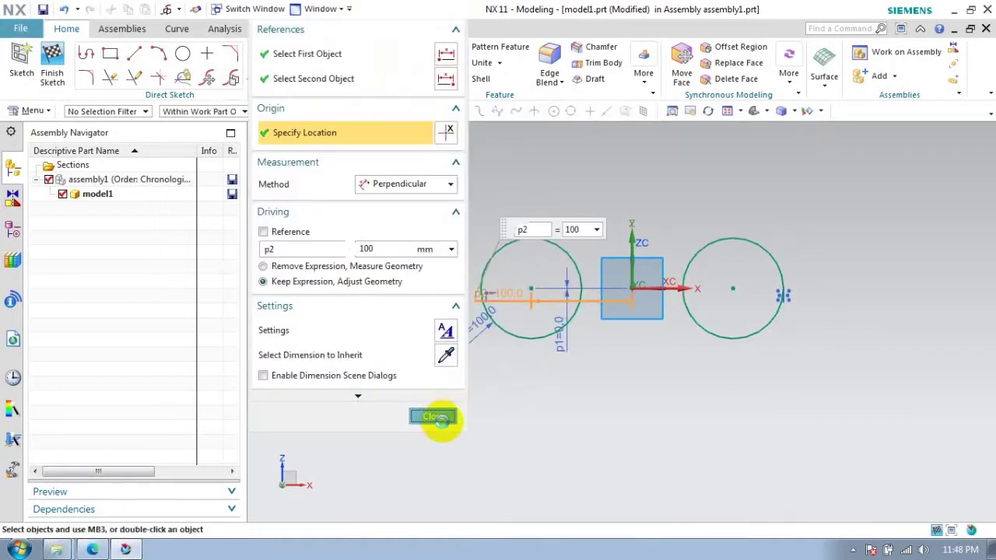
click(433, 416)
Draw a large circle below the pair and make it tangent to both small circles
click(182, 53)
click(639, 418)
click(596, 178)
click(332, 73)
click(352, 123)
click(516, 234)
click(591, 185)
click(774, 252)
click(755, 247)
click(433, 226)
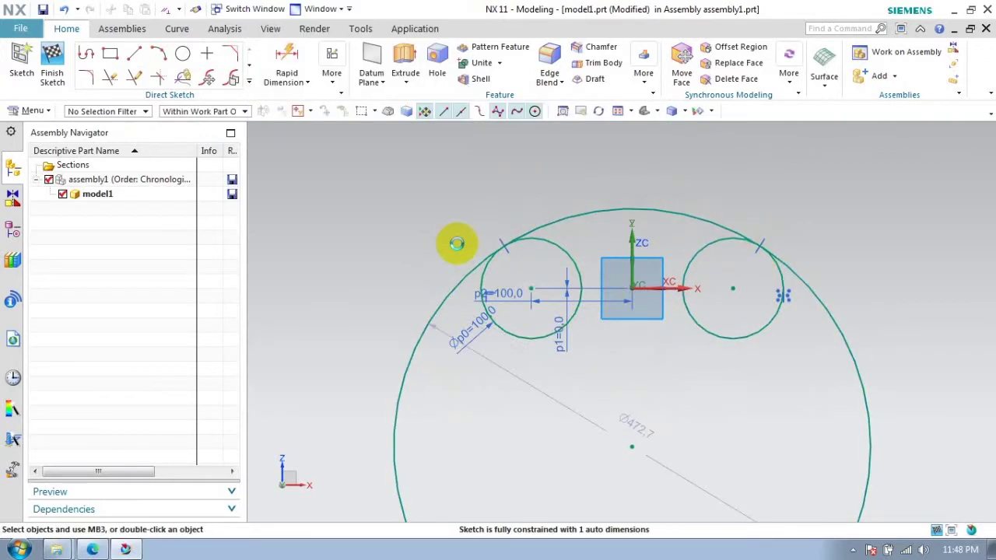
Set the large circle to Ø500 and mirror it about the horizontal axis
double_click(630, 424)
text(500)
key(Return)
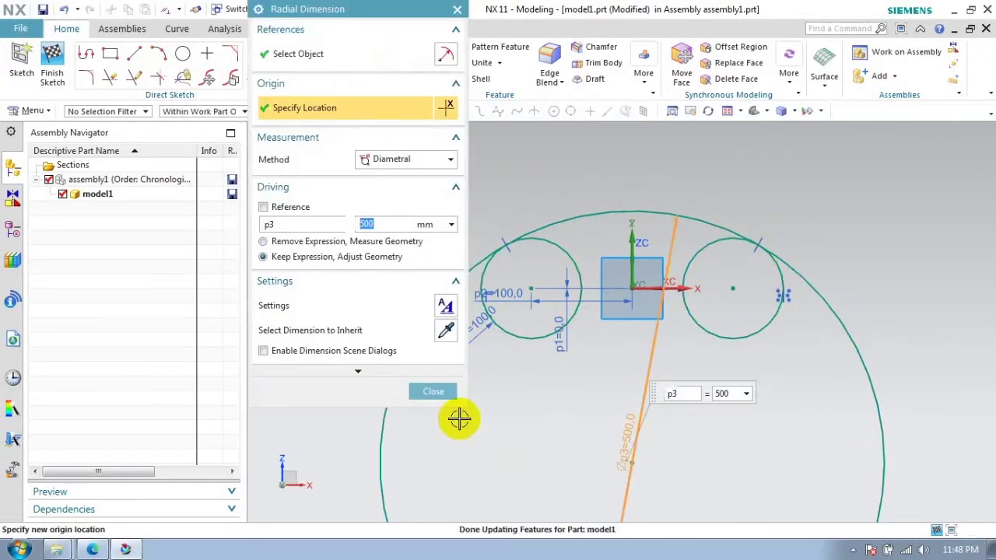
click(427, 392)
click(246, 81)
click(92, 195)
click(584, 206)
middle_click(482, 195)
click(661, 288)
Create the mirrored Ø500 circle, trim away the extra arcs into an oval, and finish the sketch
click(346, 153)
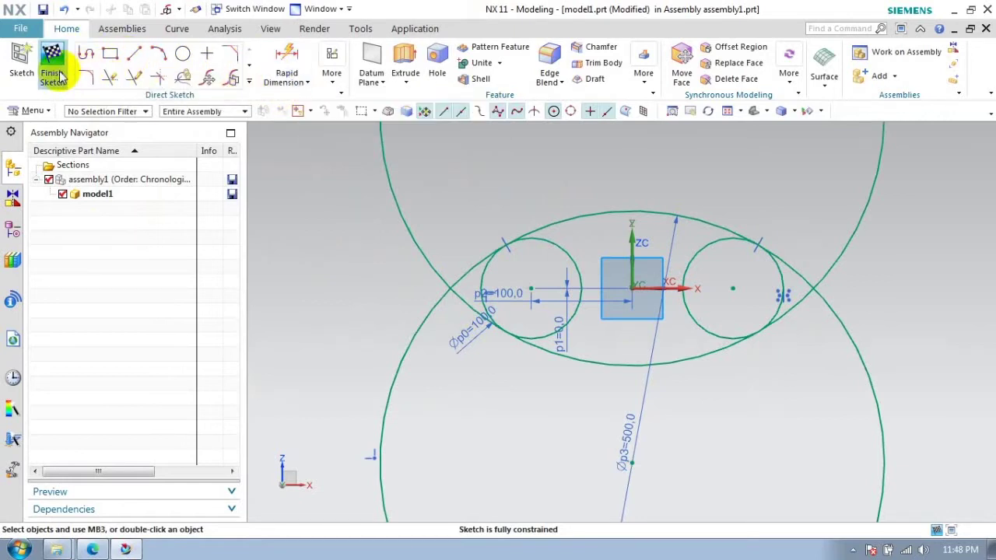
click(109, 78)
click(436, 286)
click(790, 299)
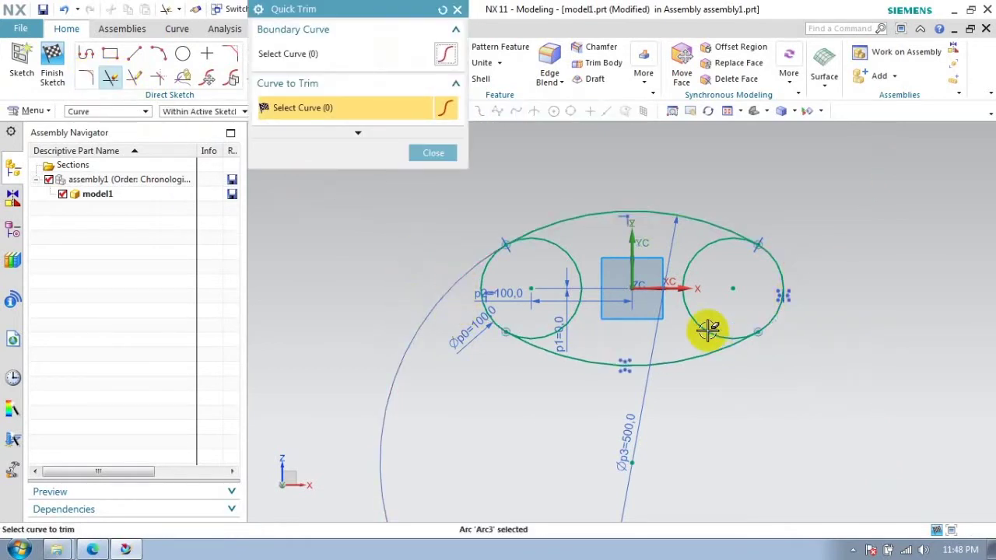
click(444, 160)
click(52, 67)
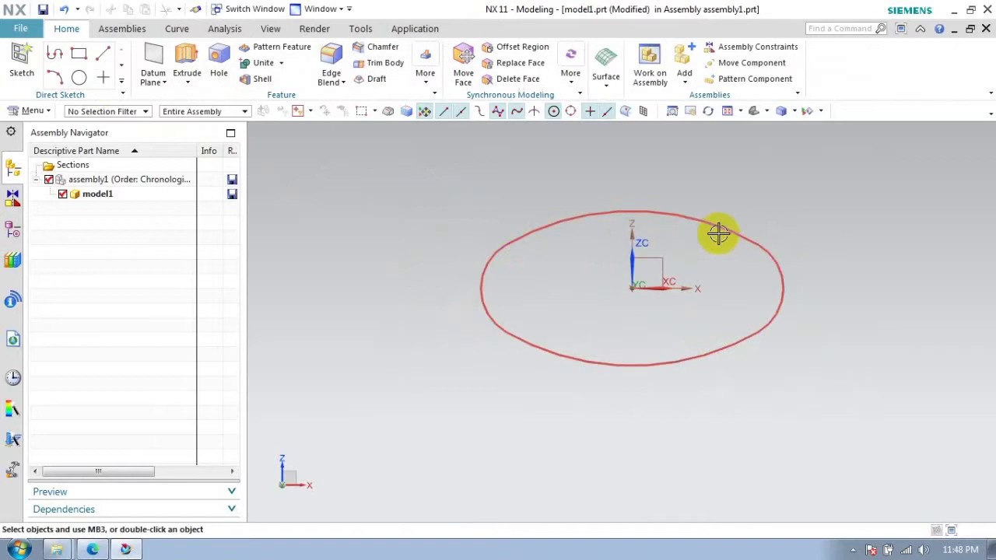
Extrude the oval with a two-sided offset starting at 0 and a 350 end distance
click(185, 70)
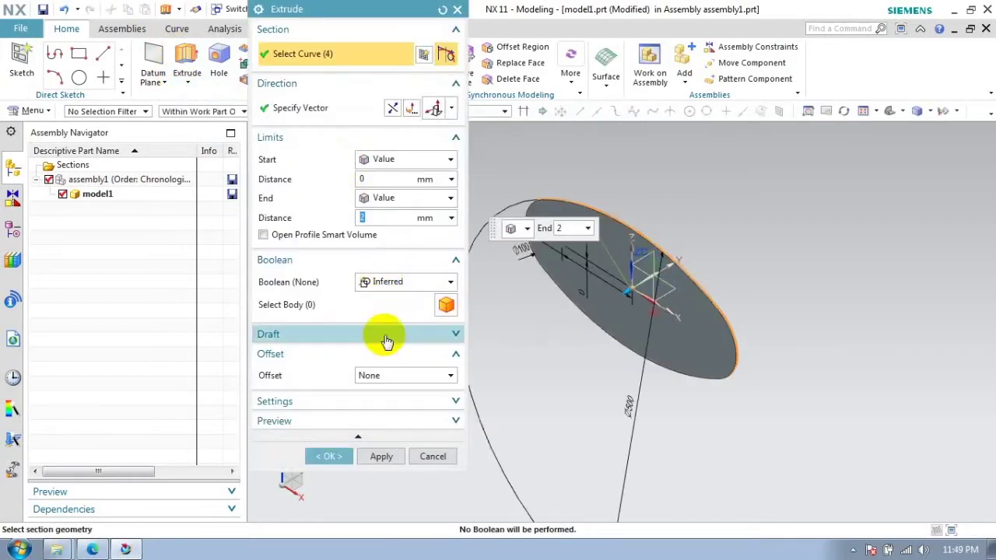
click(404, 375)
click(382, 412)
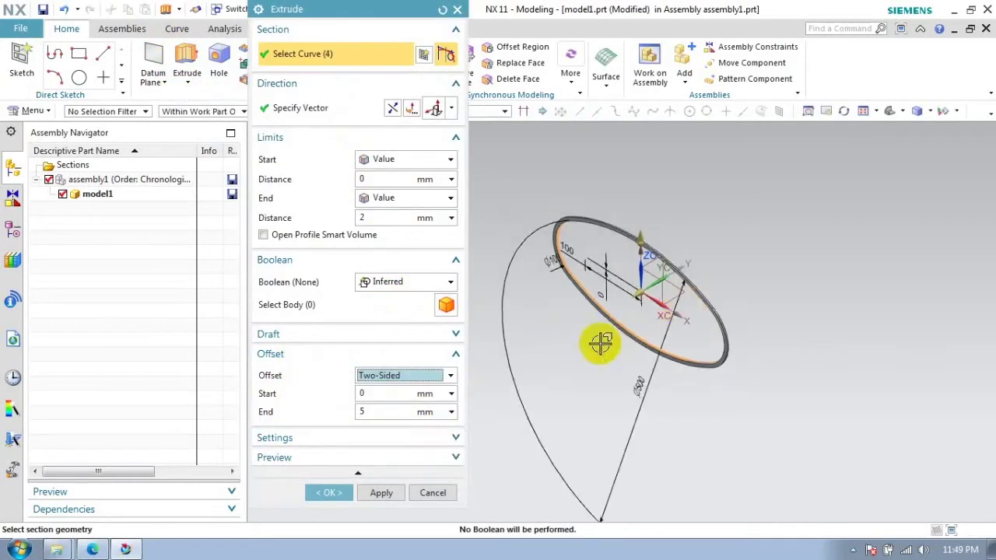
double_click(374, 395)
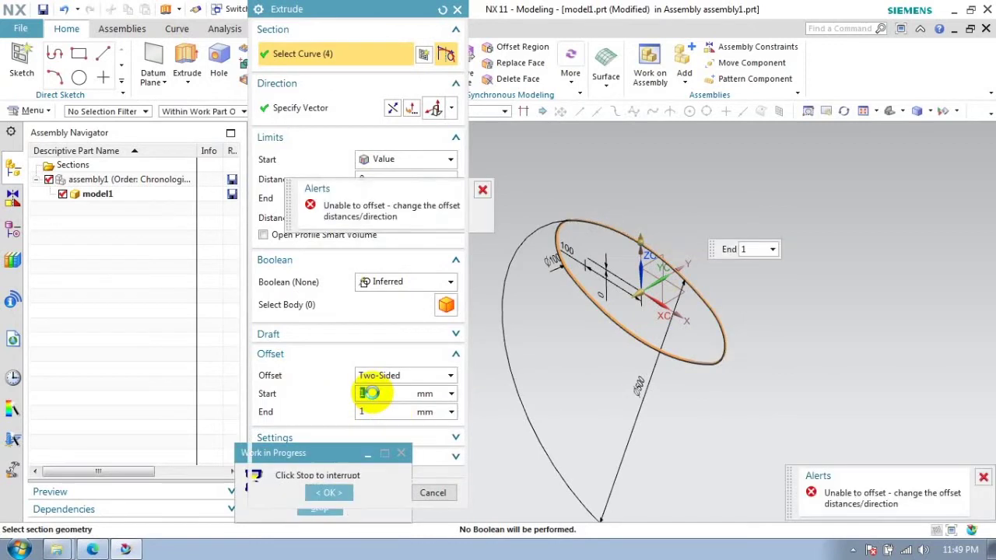
text(-1)
key(Return)
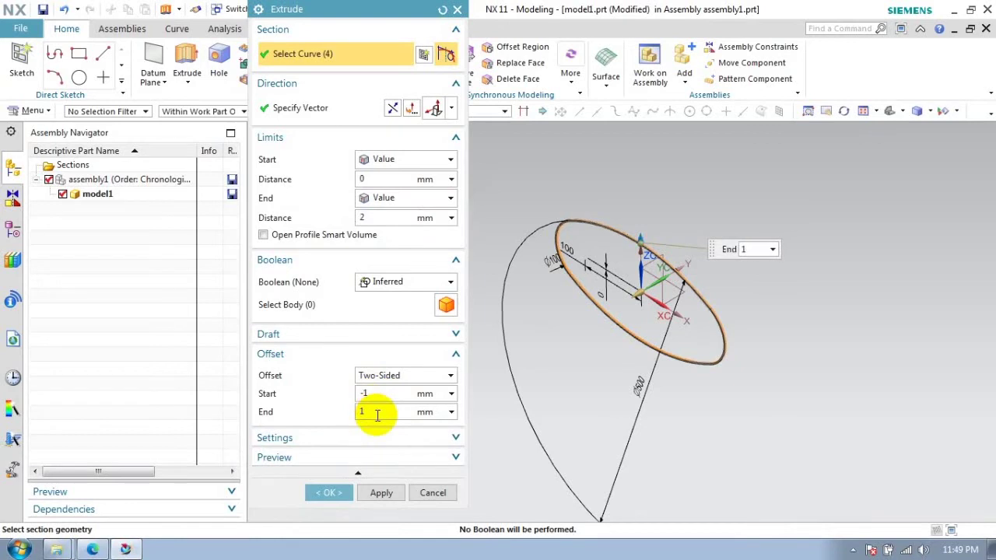
scroll(633, 307, up, 3)
scroll(696, 297, down, 2)
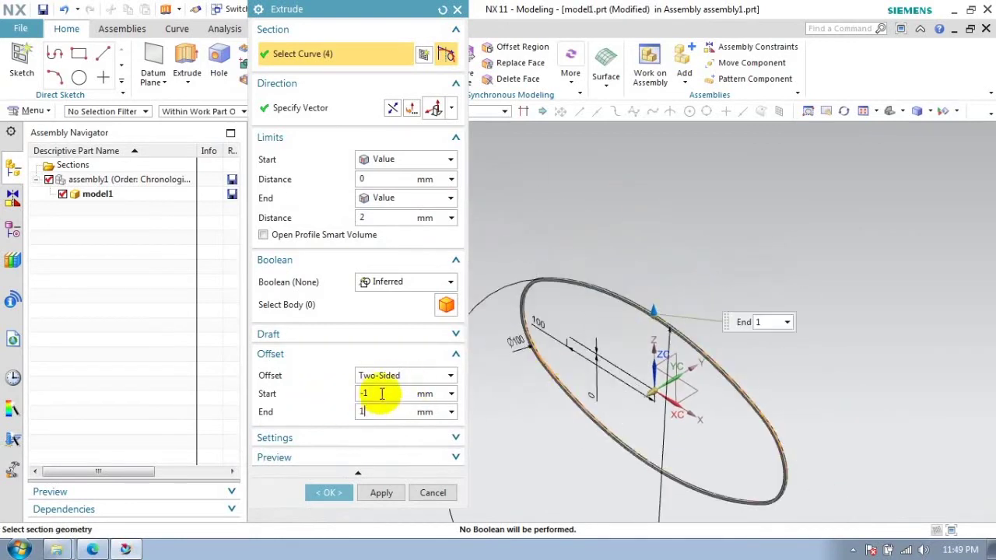
double_click(382, 394)
text(0)
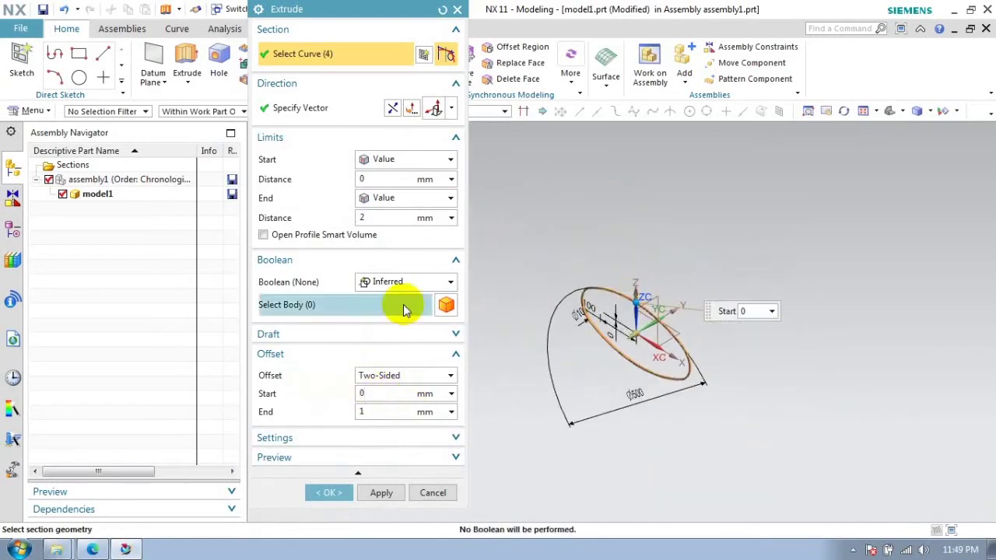
double_click(384, 217)
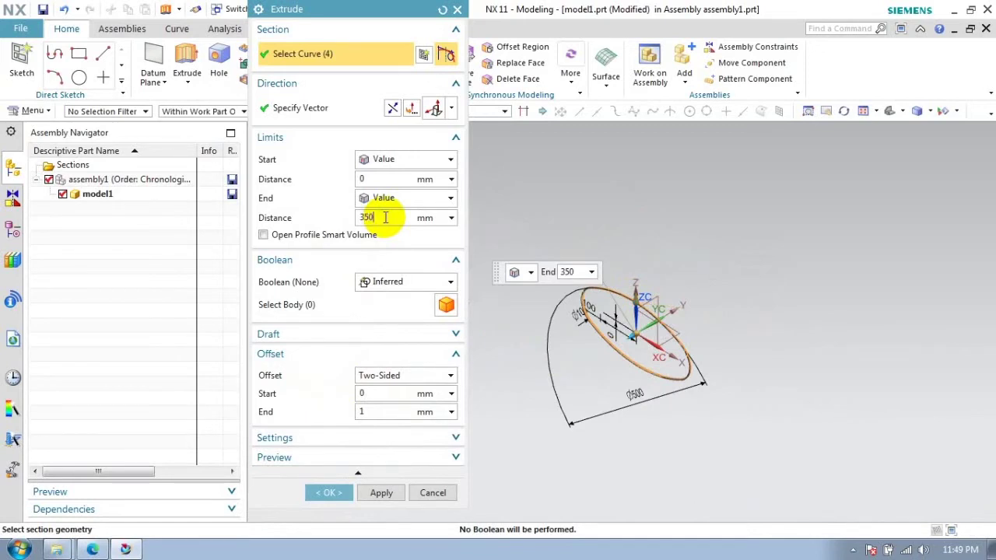
key(Return)
Make the extrusion symmetric 300 mm with a 3 mm wall, create it, and return to the assembly
click(395, 159)
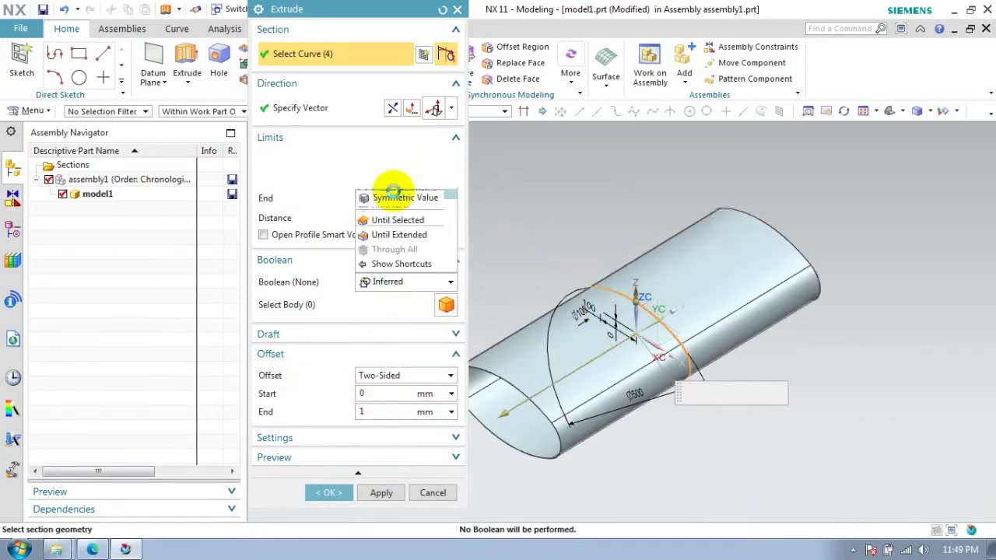
click(393, 191)
mouse_move(671, 295)
middle_down()
mouse_move(659, 274)
mouse_move(667, 285)
middle_up()
text(300)
key(Return)
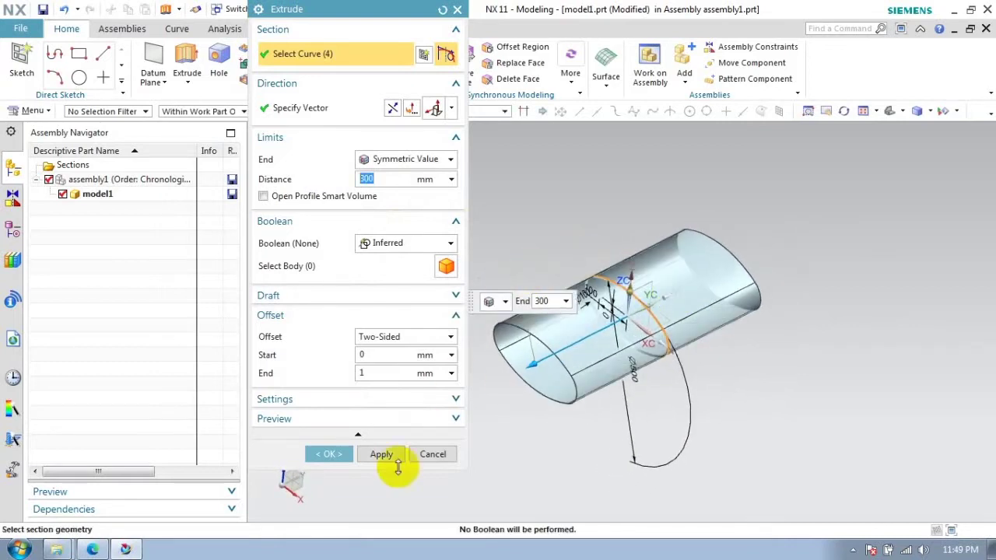
click(376, 374)
text(3)
key(Return)
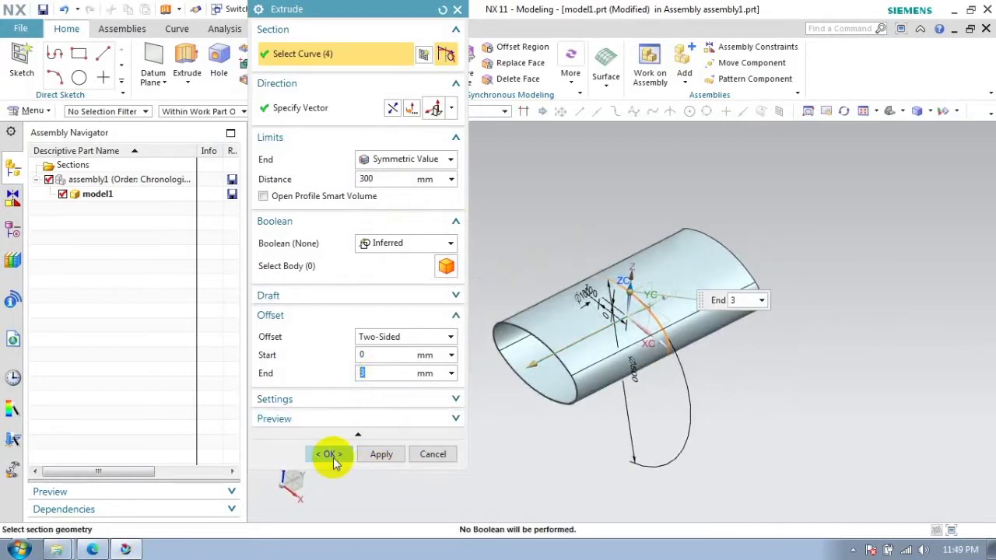
click(330, 454)
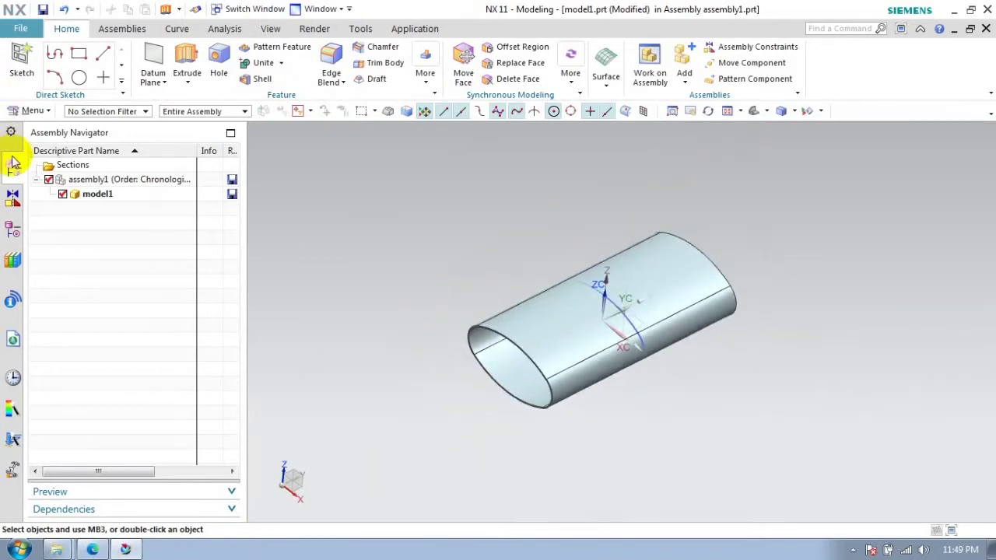
double_click(97, 178)
Add a new component model2 to the assembly and make it the work part
click(122, 28)
click(224, 62)
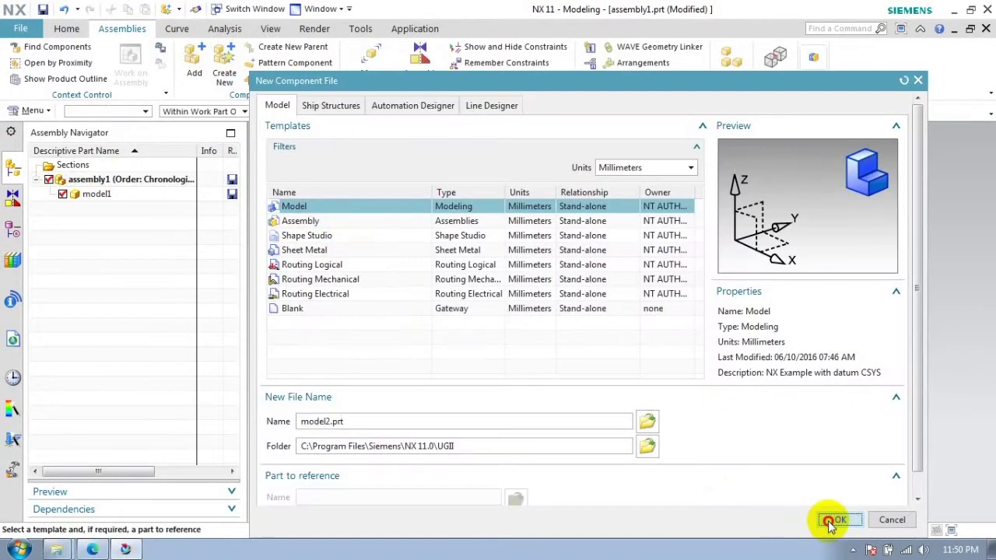
click(831, 521)
click(367, 115)
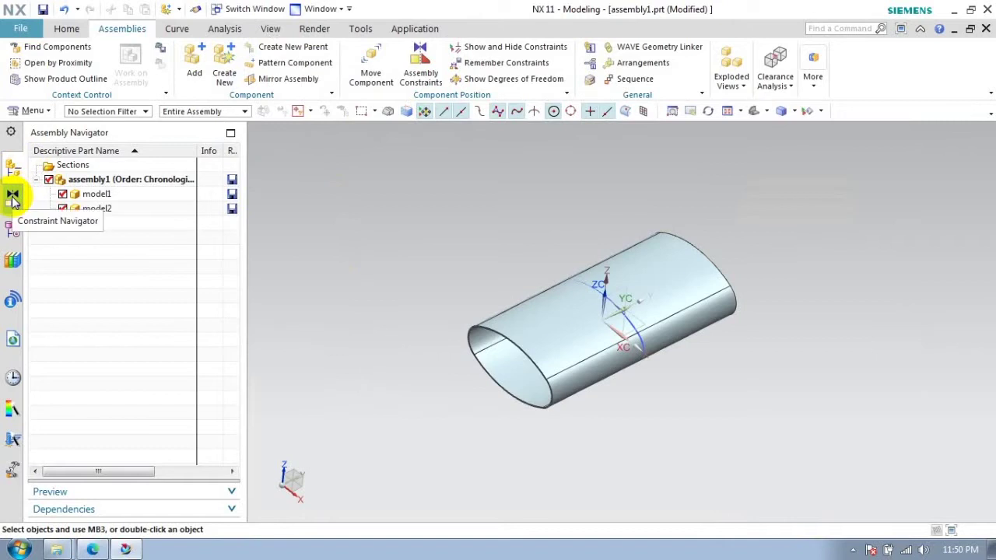
double_click(97, 208)
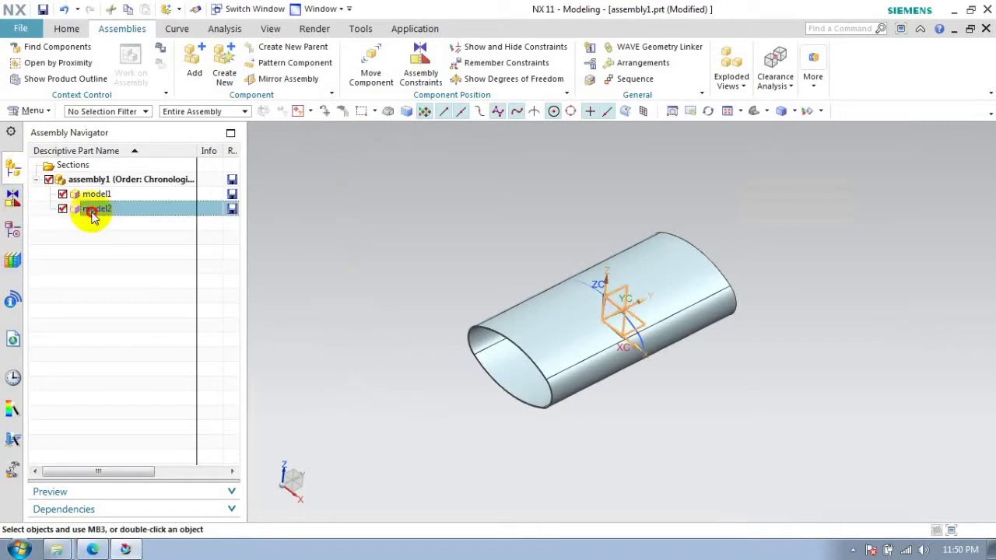
Create a datum plane offset 300 mm from the XZ plane
click(153, 62)
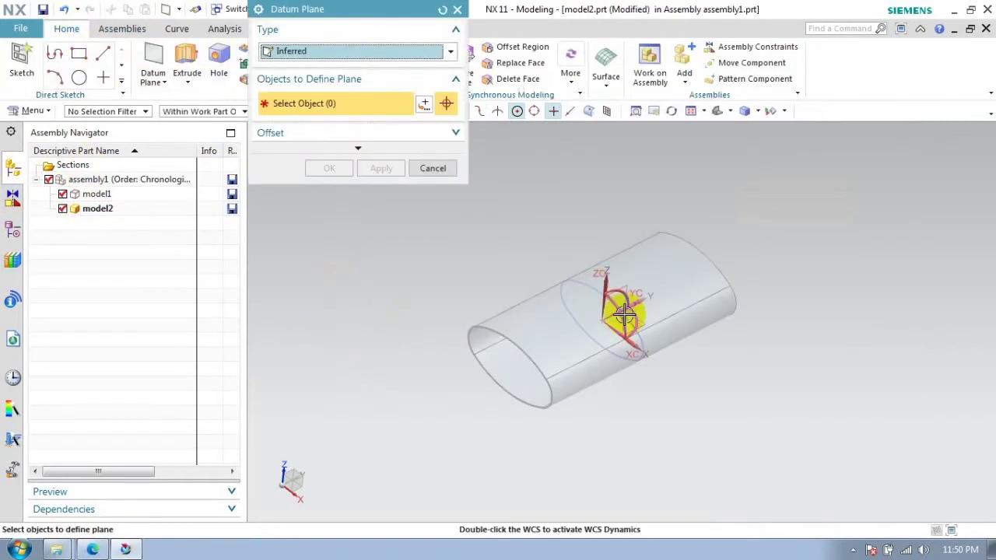
scroll(607, 319, up, 3)
click(602, 327)
scroll(694, 295, down, 3)
click(433, 214)
click(152, 62)
click(666, 311)
text(300)
key(Return)
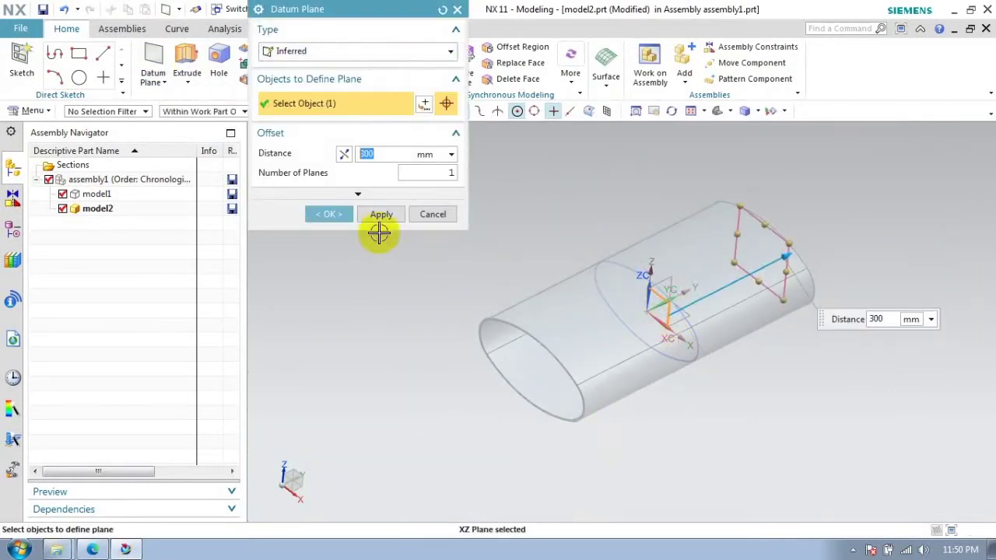
click(329, 214)
Start a new sketch on the new datum plane
click(773, 223)
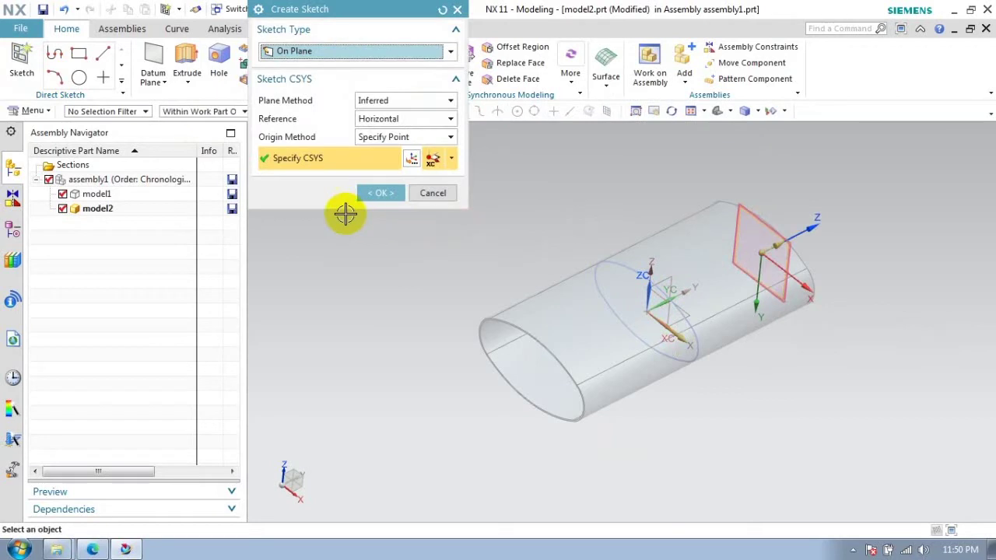
click(381, 191)
click(183, 53)
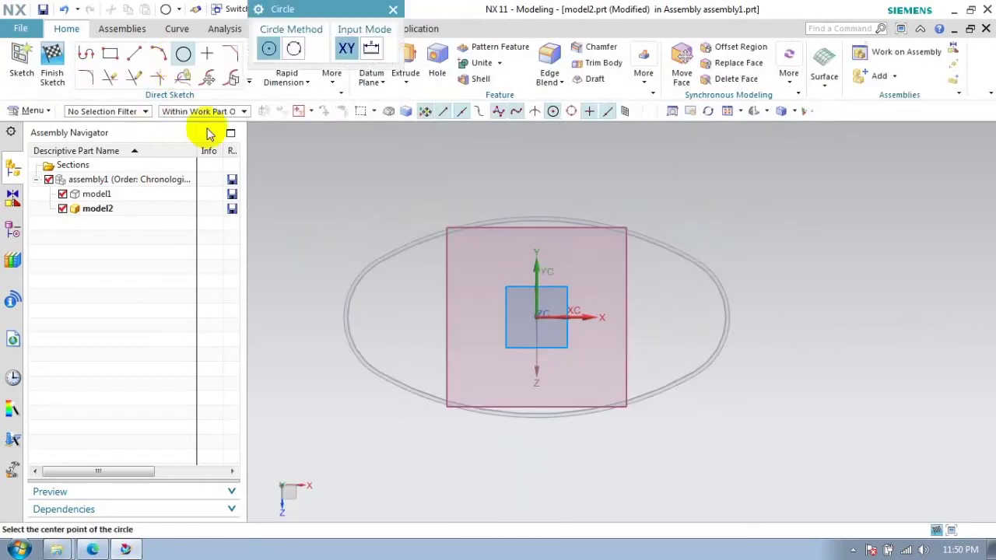
Draw a circle left of the origin and dimension it to Ø106, 0 vertical offset
click(407, 317)
click(357, 360)
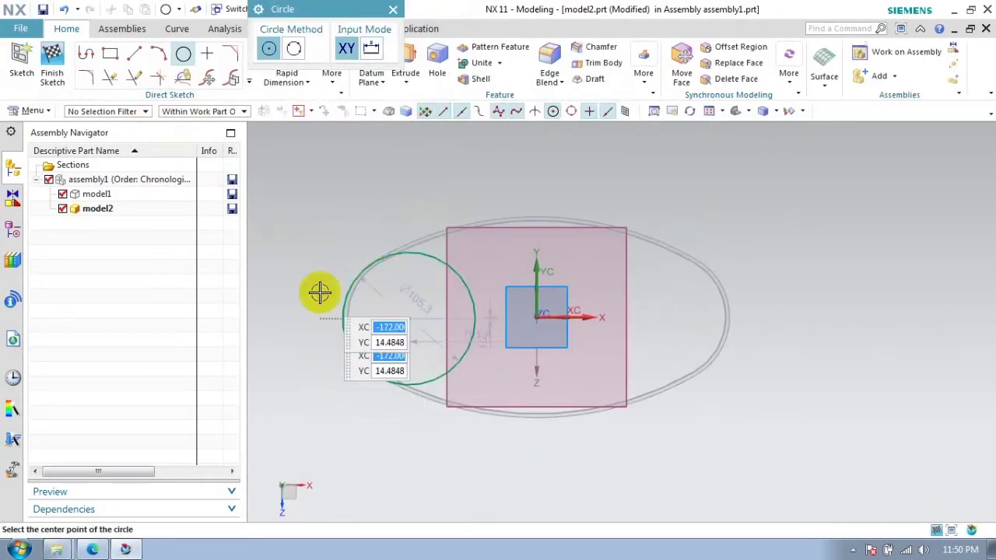
key(Escape)
double_click(450, 389)
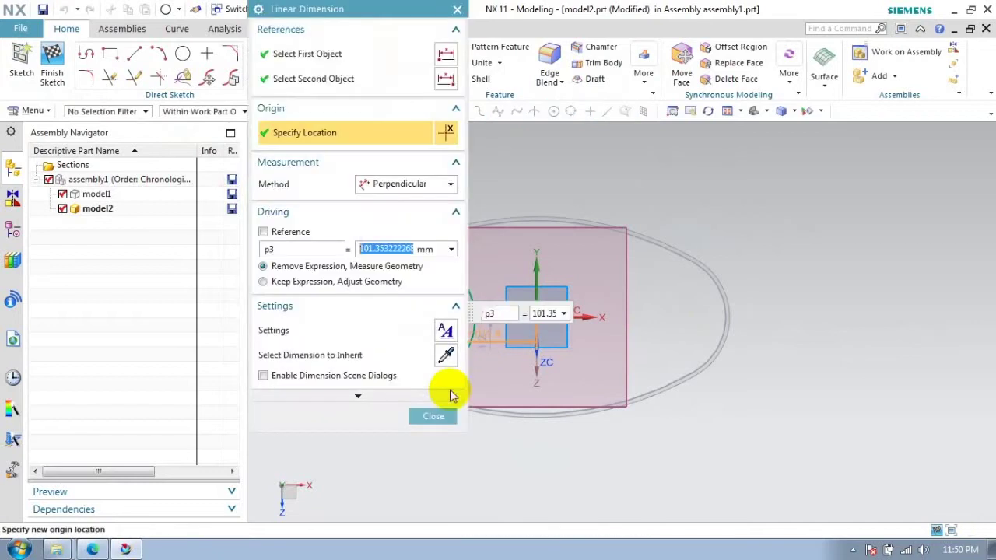
click(440, 418)
double_click(415, 290)
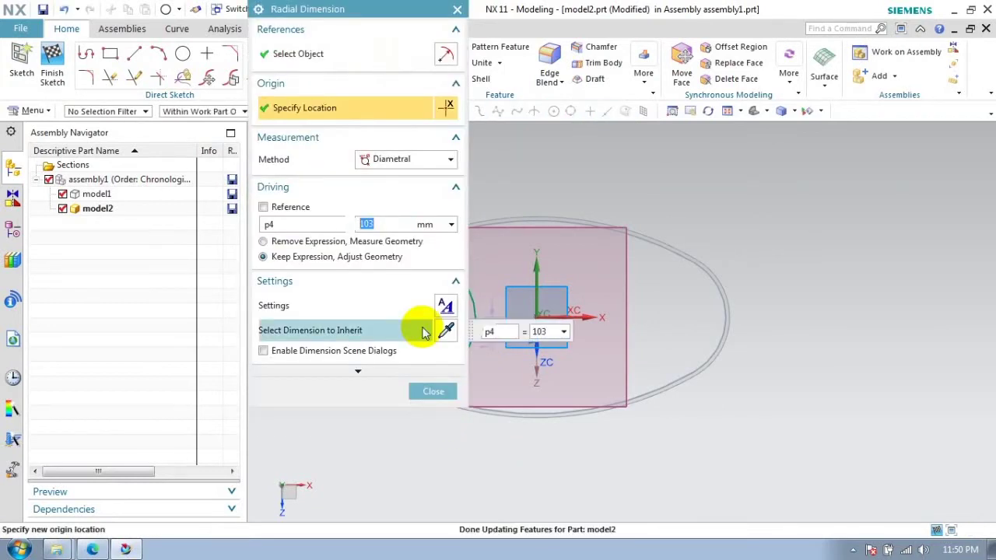
click(434, 391)
double_click(485, 307)
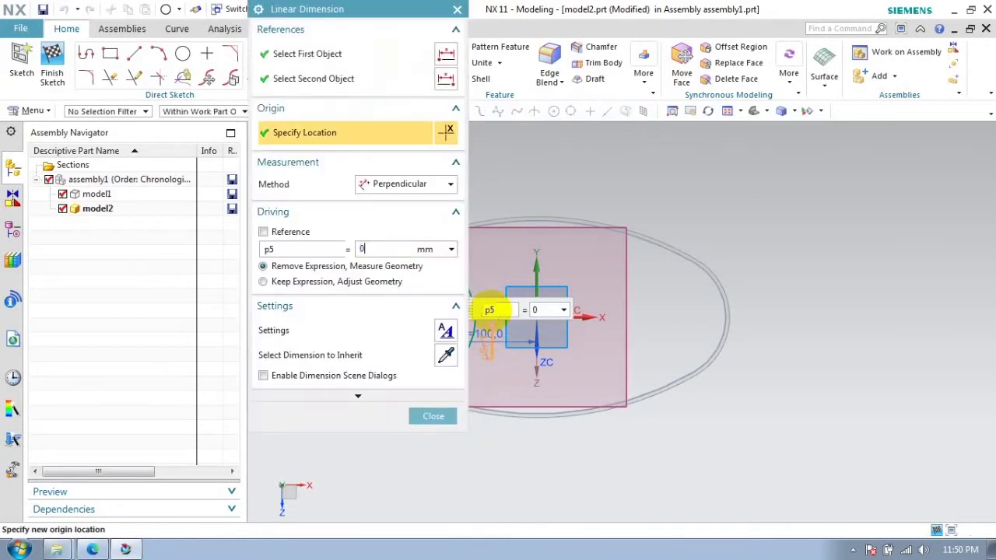
click(445, 416)
double_click(418, 298)
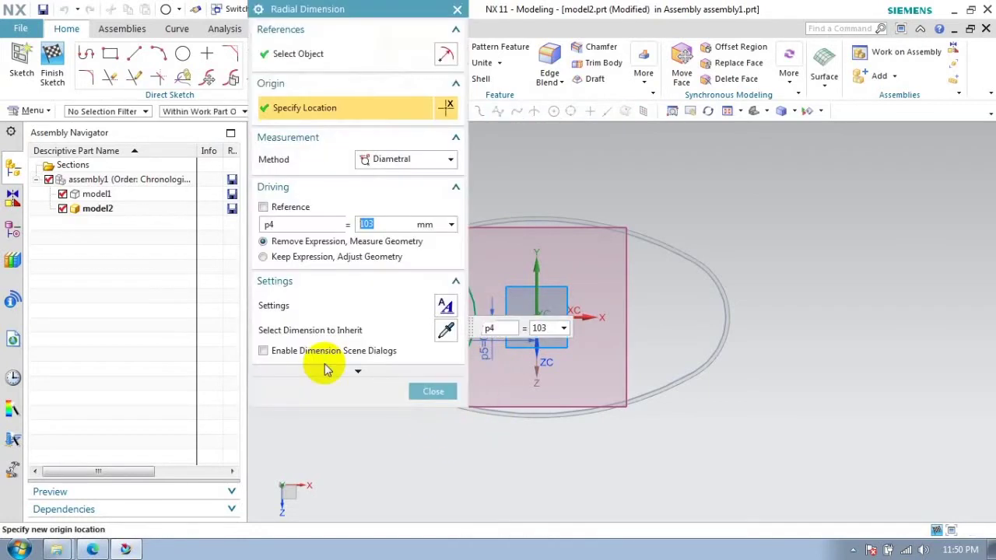
click(416, 393)
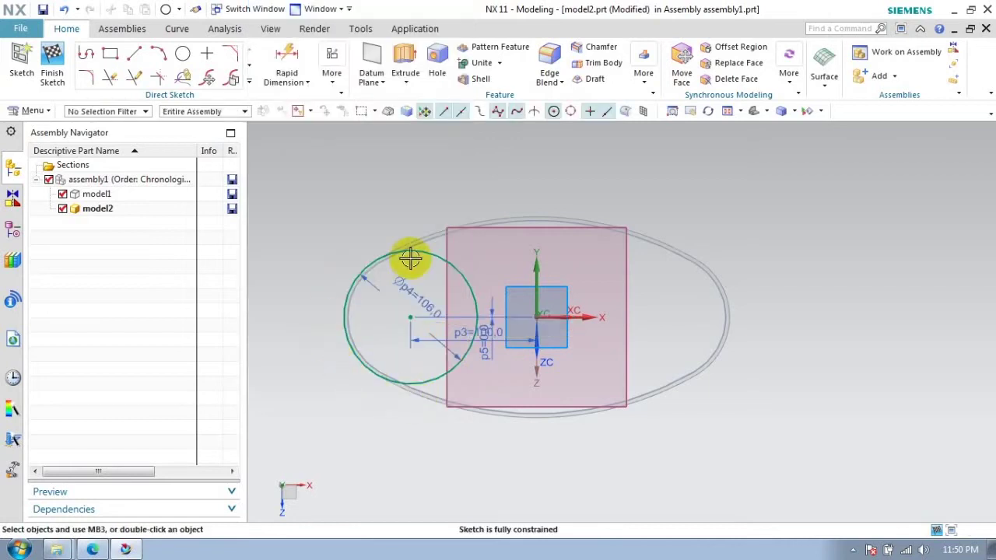
Mirror the Ø106 circle about the vertical axis
click(170, 58)
click(160, 158)
click(386, 259)
click(544, 270)
click(329, 153)
Draw a large circle below the oval, tangent to both Ø106 circles
click(183, 53)
click(536, 464)
click(530, 191)
click(393, 9)
click(210, 76)
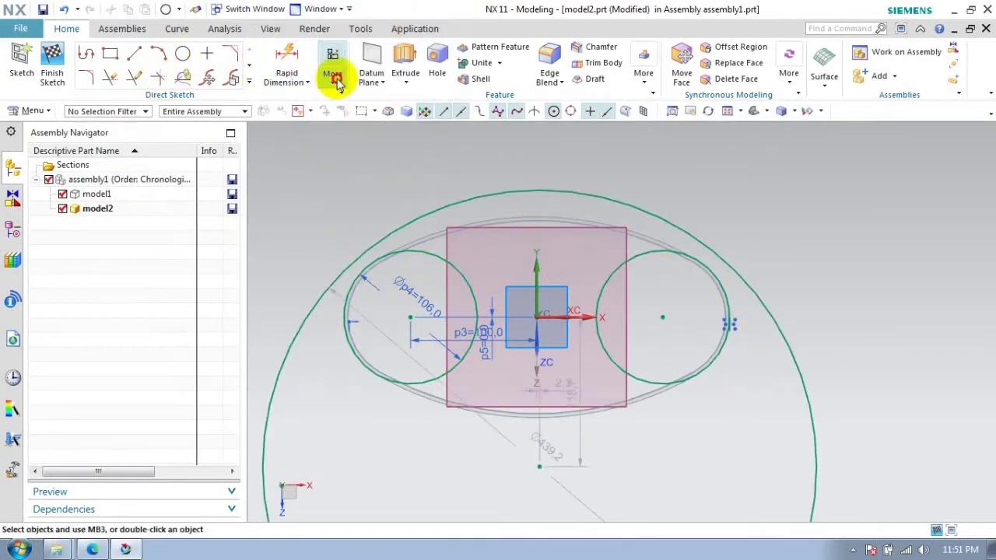
click(351, 280)
click(474, 280)
click(695, 251)
click(469, 276)
click(433, 226)
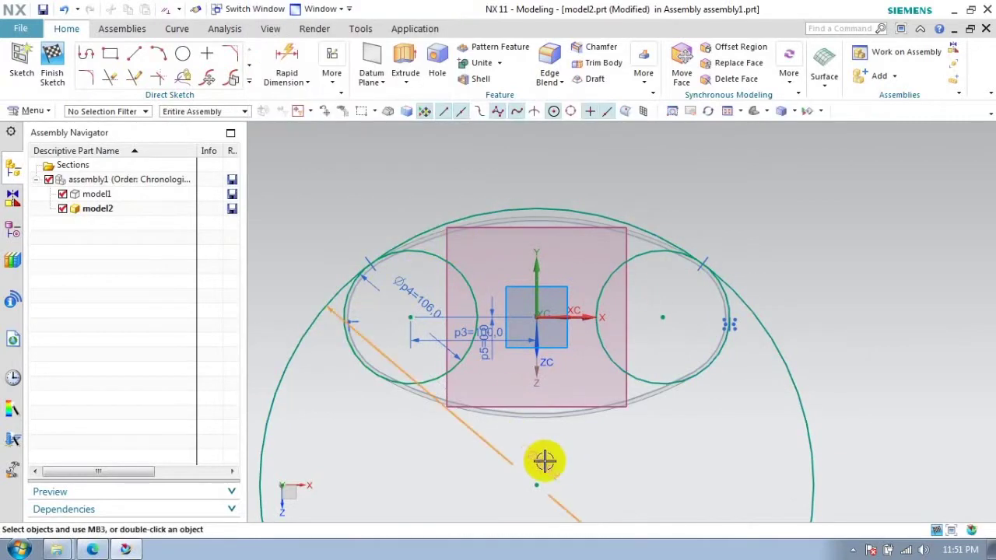
Set the large tangent circle's diameter to 500
double_click(540, 460)
text(500)
key(Return)
click(433, 392)
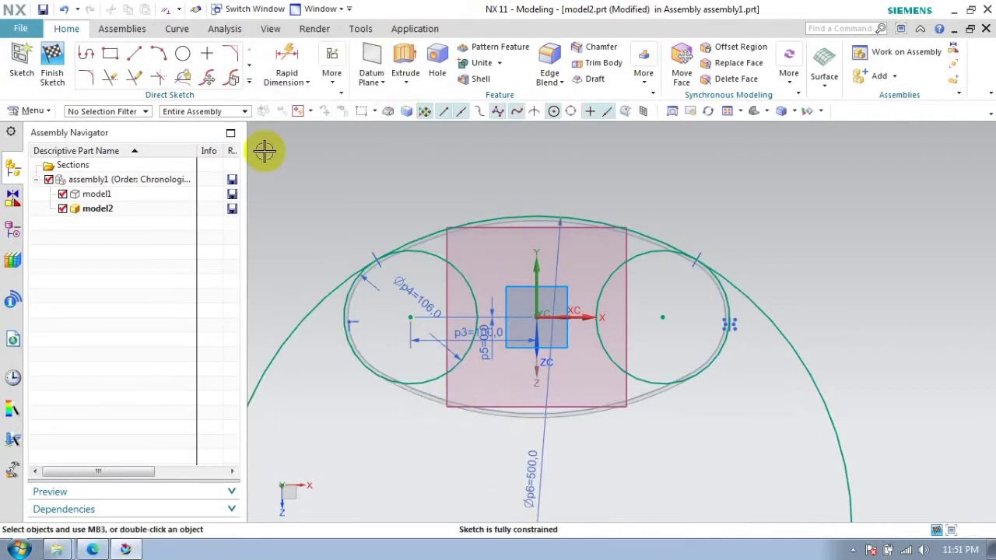
Mirror the Ø500 circle about the horizontal axis
click(255, 84)
click(472, 219)
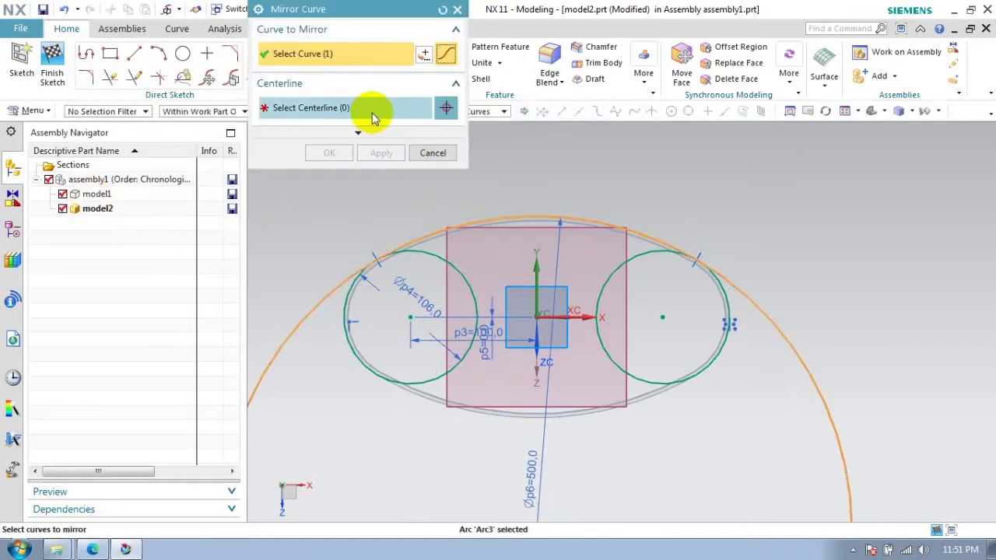
click(373, 112)
click(582, 317)
click(329, 152)
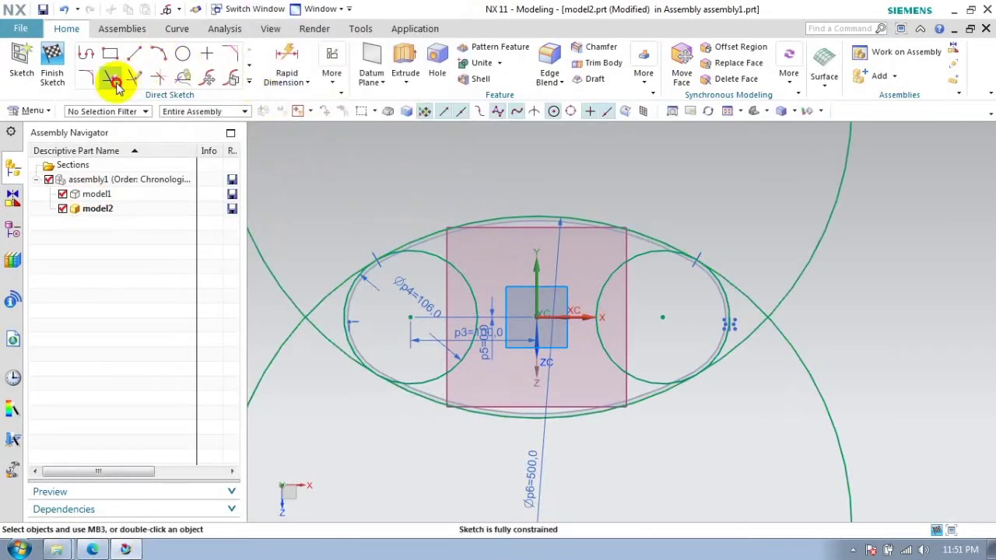
Quick Trim the excess arcs and circle pieces into a clean oval, then finish the sketch
click(111, 79)
click(272, 282)
click(323, 352)
click(757, 303)
click(637, 370)
click(470, 365)
click(433, 152)
click(45, 69)
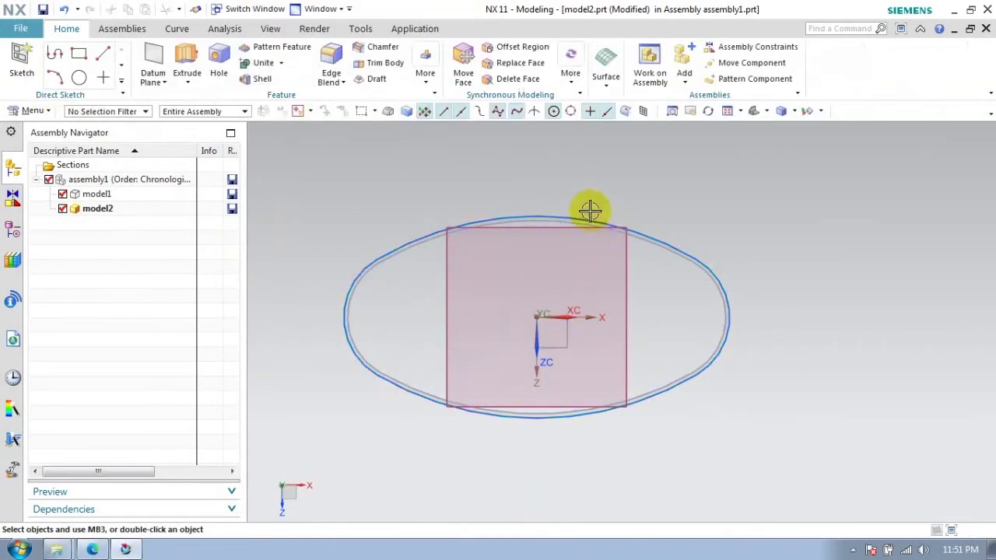
middle_drag(590, 210, 400, 242)
Extrude the oval sketch 5 mm with a Two-Sided 0–3 mm offset into a thin rim
click(400, 241)
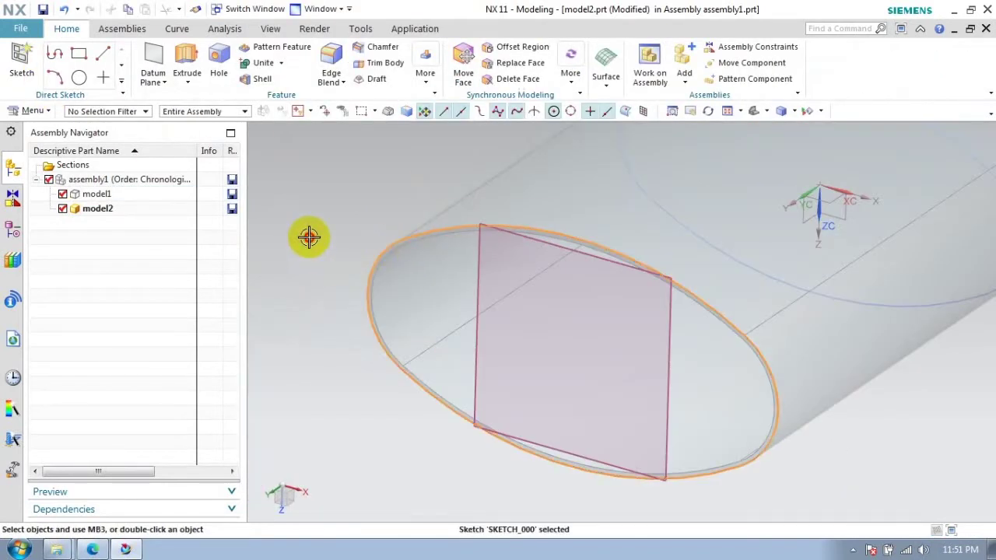
click(187, 62)
click(404, 375)
click(382, 416)
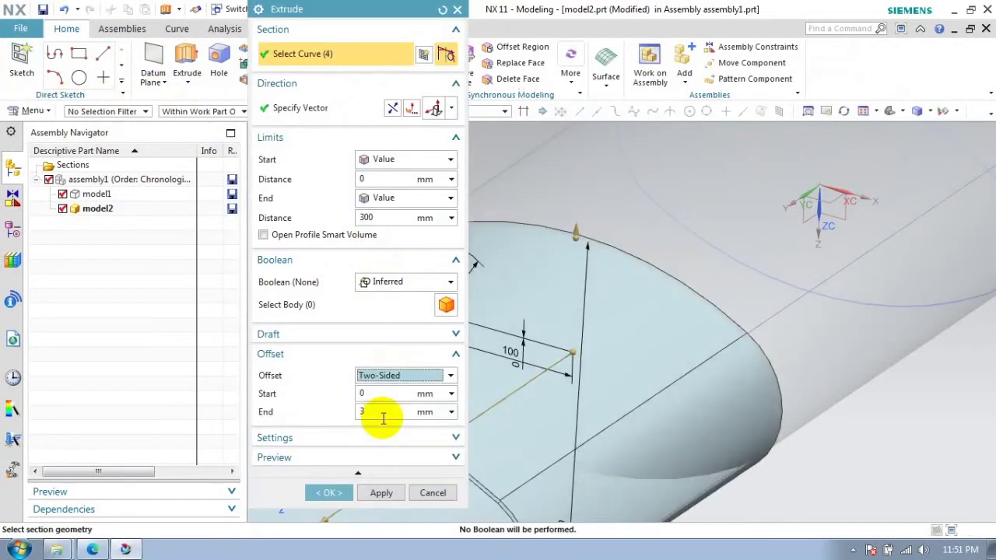
click(384, 217)
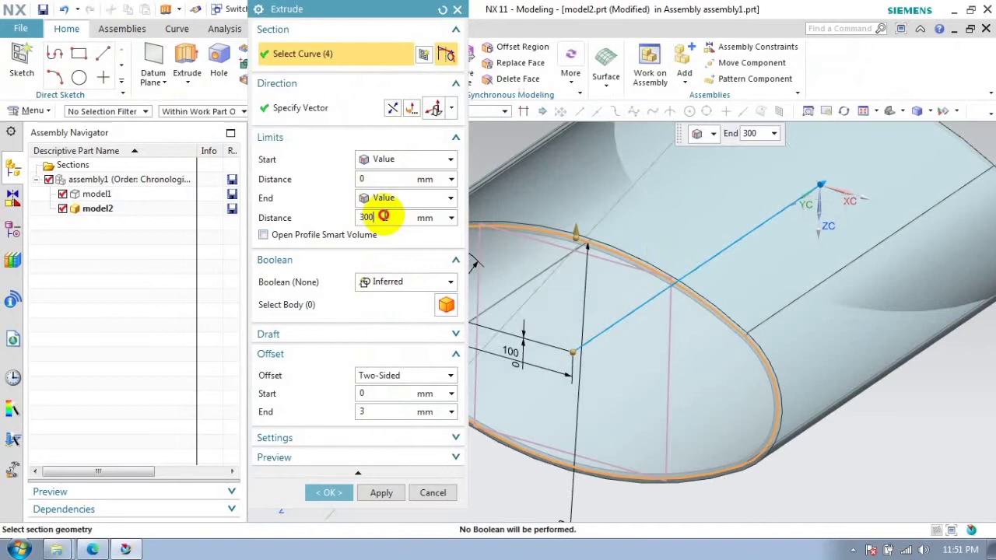
text(5)
click(381, 178)
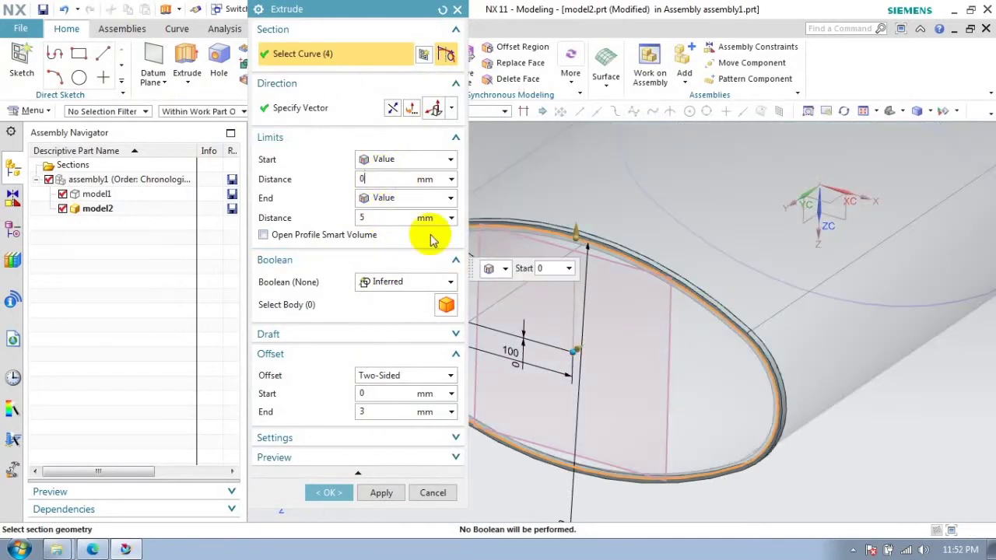
click(383, 217)
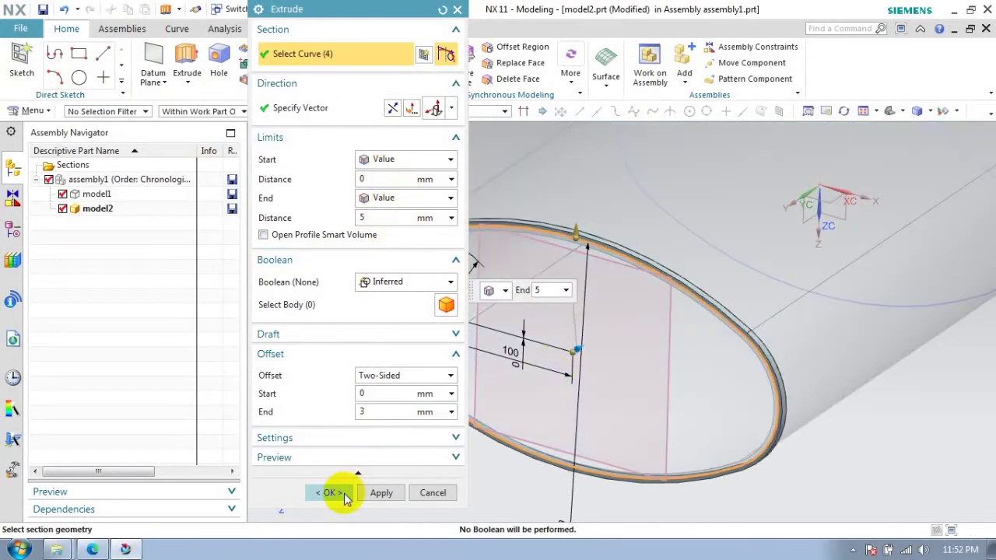
click(346, 496)
click(22, 62)
Sketch on the rim's end face and draw a Ø120 circle left of the origin
click(518, 417)
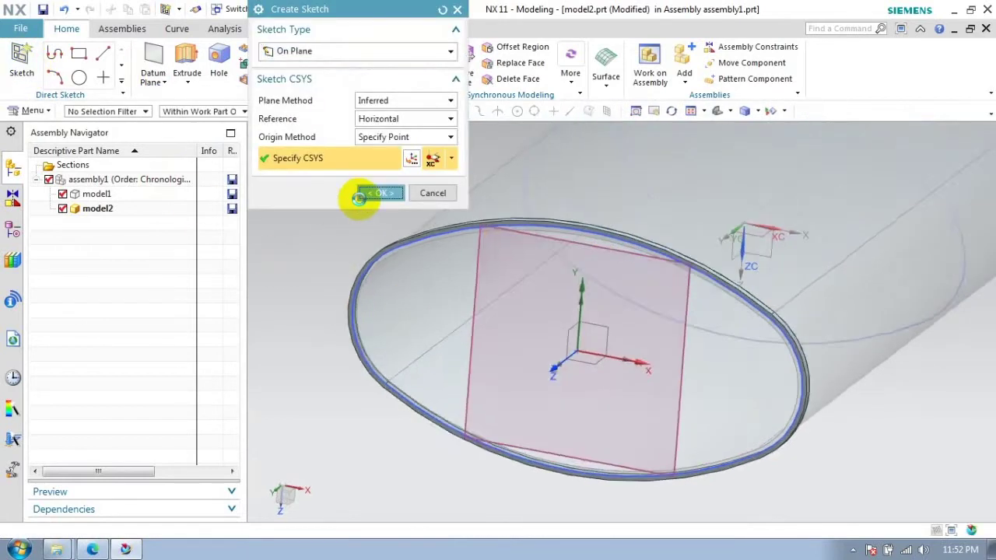
click(379, 193)
click(182, 53)
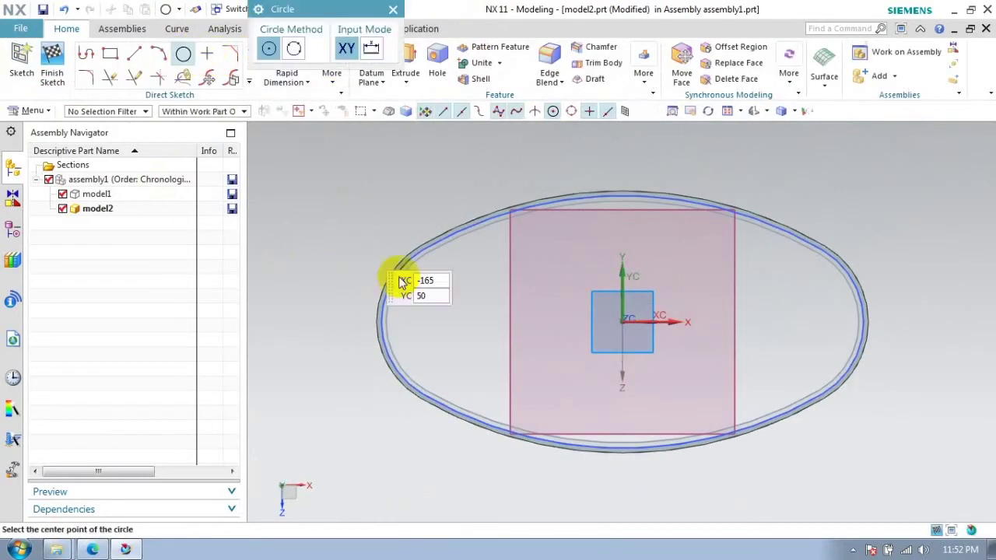
click(464, 323)
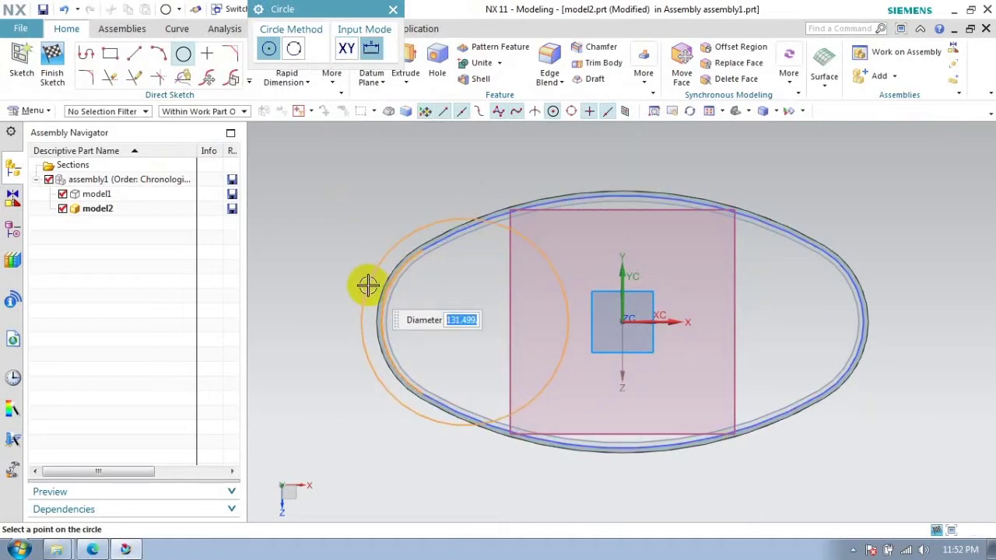
text(120)
key(Return)
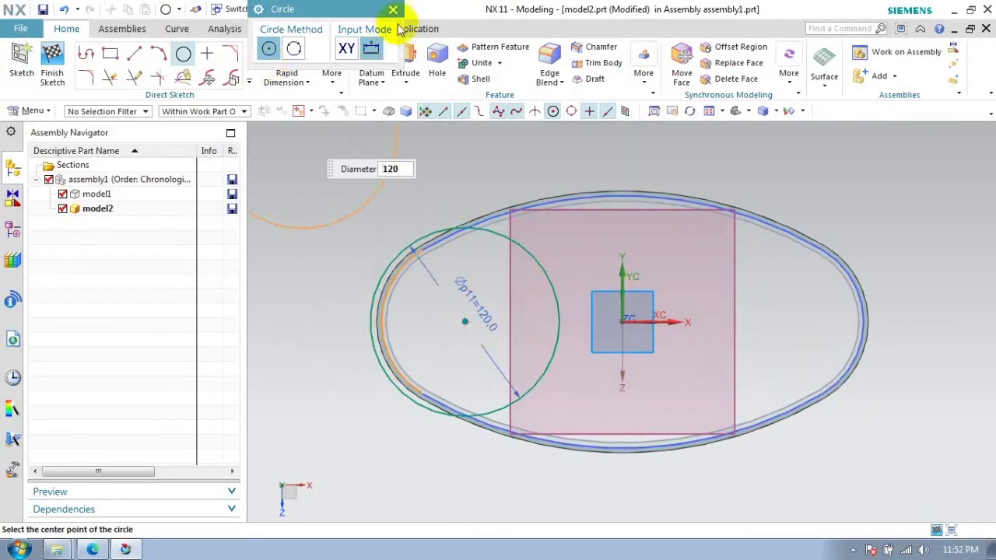
click(393, 9)
Mirror the Ø120 circle about the vertical axis
click(183, 52)
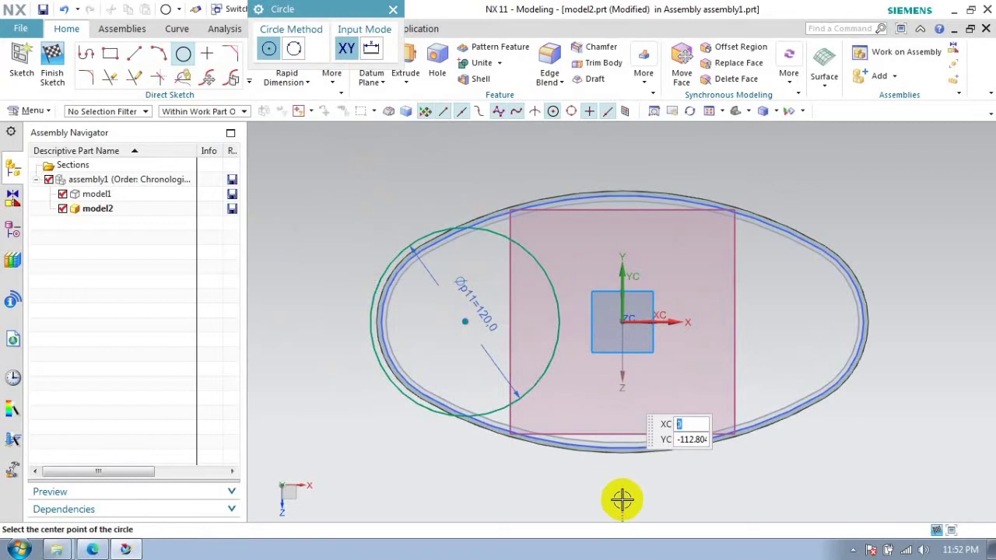
click(249, 80)
click(106, 169)
click(518, 251)
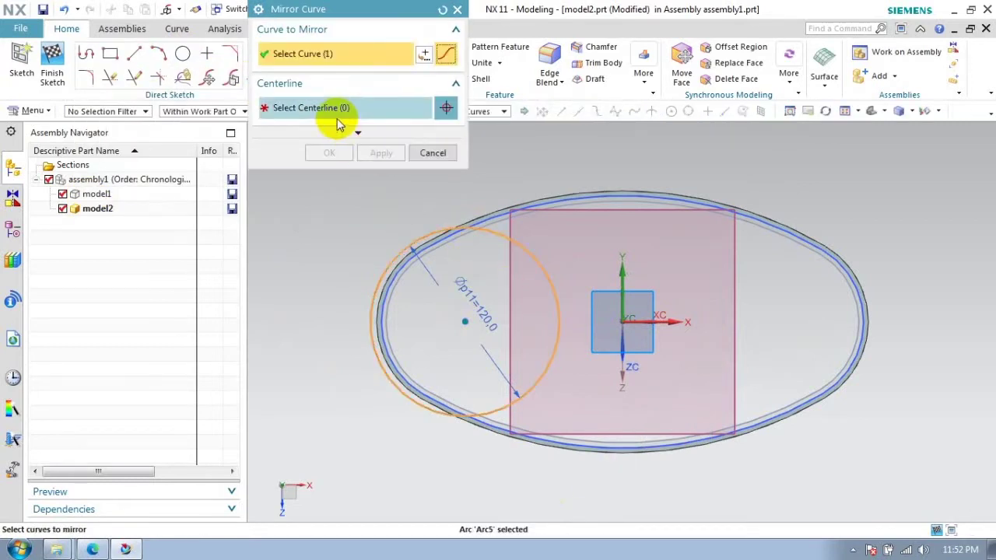
click(620, 273)
click(329, 152)
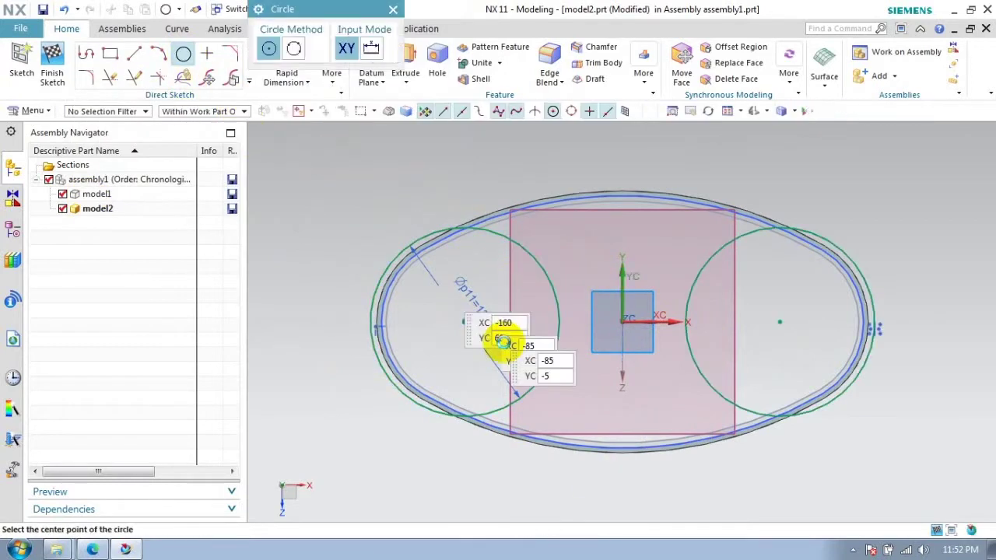
Add a large constrained circle below the oval and set its diameter p12 to 500
click(625, 502)
click(451, 207)
key(Escape)
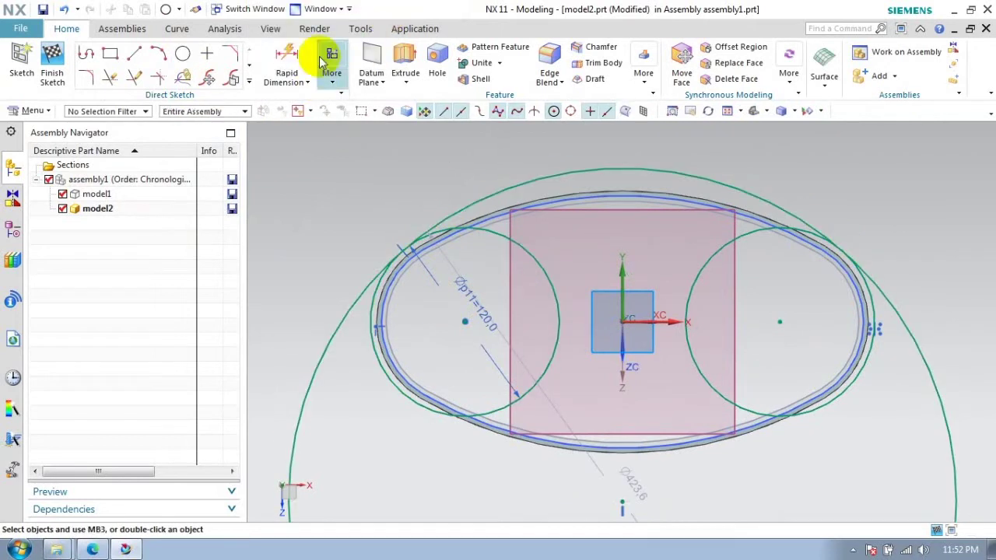
click(249, 80)
click(340, 55)
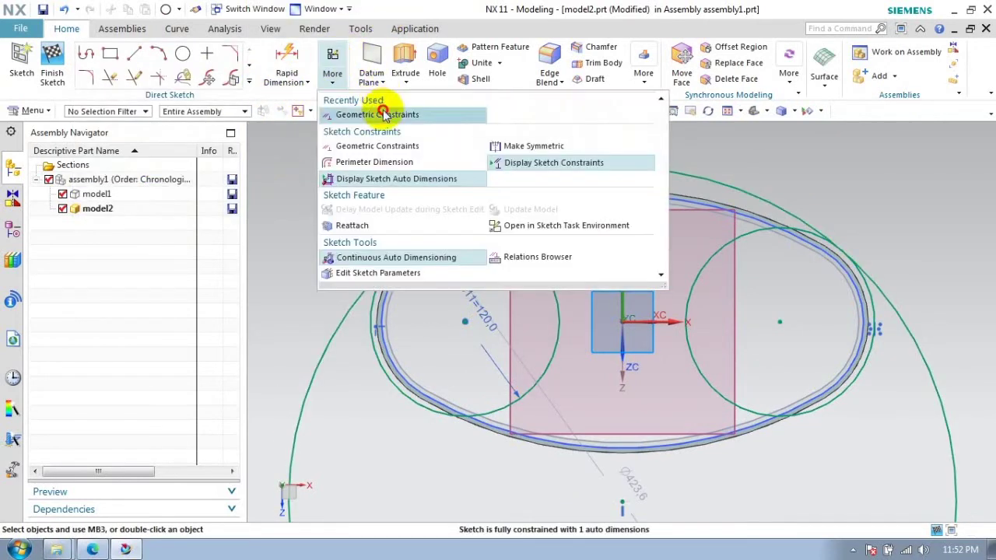
click(381, 106)
click(433, 227)
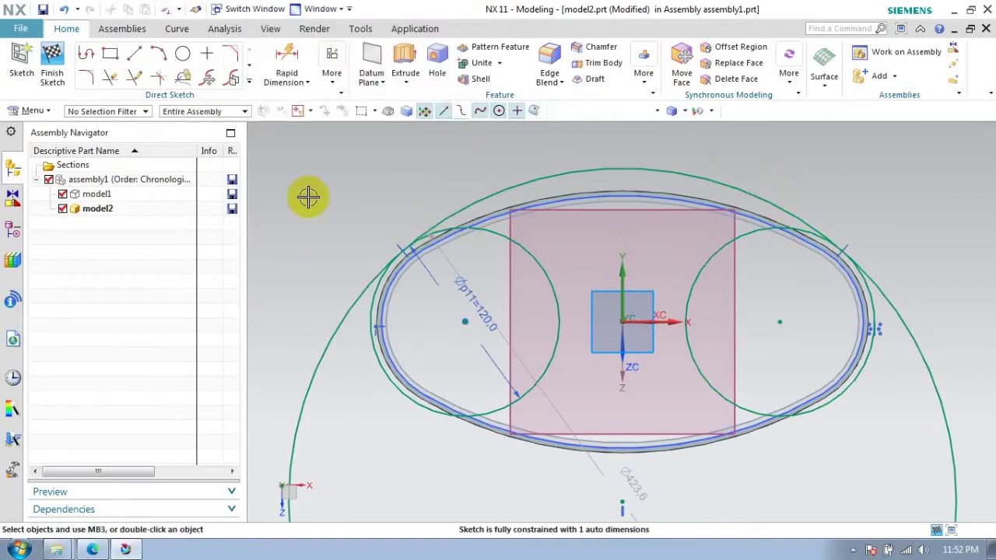
double_click(631, 473)
text(500)
key(Return)
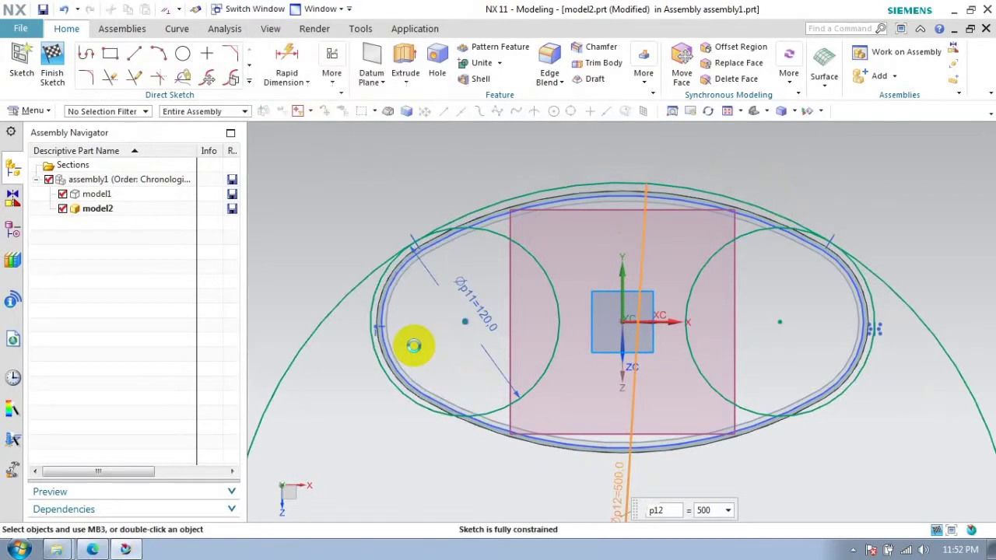
Mirror the Ø500 arc about the horizontal sketch axis
click(245, 80)
click(88, 195)
click(539, 195)
click(333, 107)
click(663, 322)
click(329, 153)
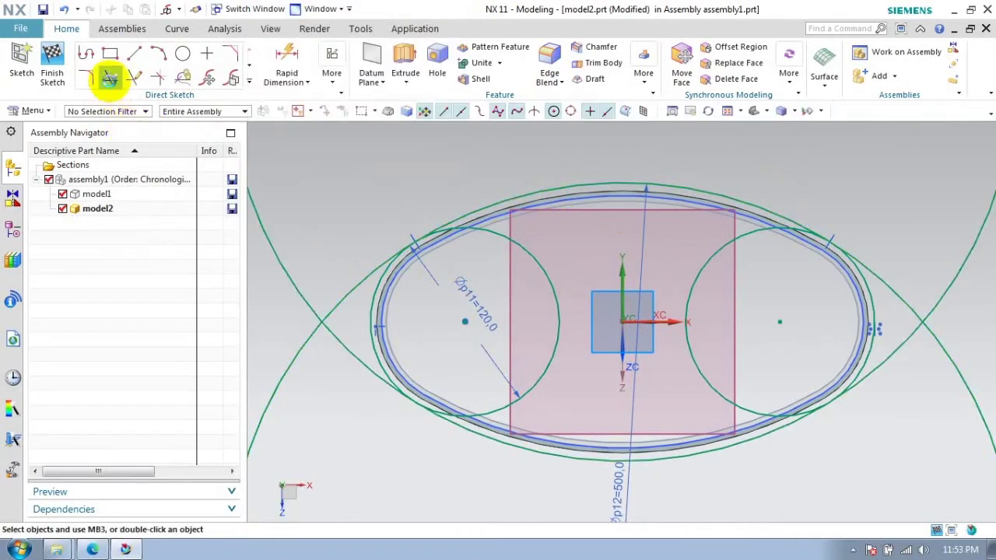
Quick Trim the overlapping arcs and circles down to a closed oval
click(109, 79)
click(339, 337)
click(296, 294)
click(511, 399)
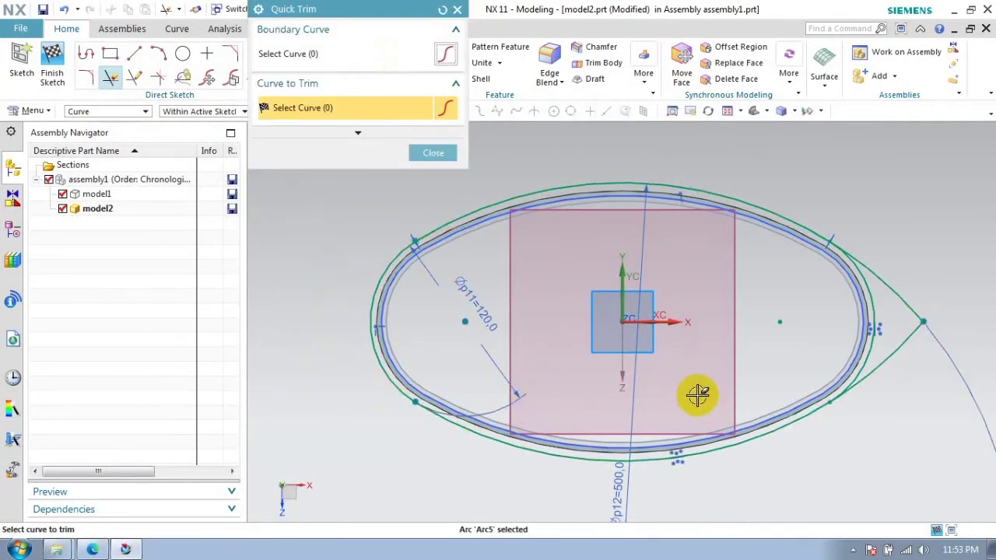
click(900, 297)
click(434, 153)
Finish the larger oval sketch, extrude it 5 mm united onto the tube, and make assembly1 the work part
click(51, 62)
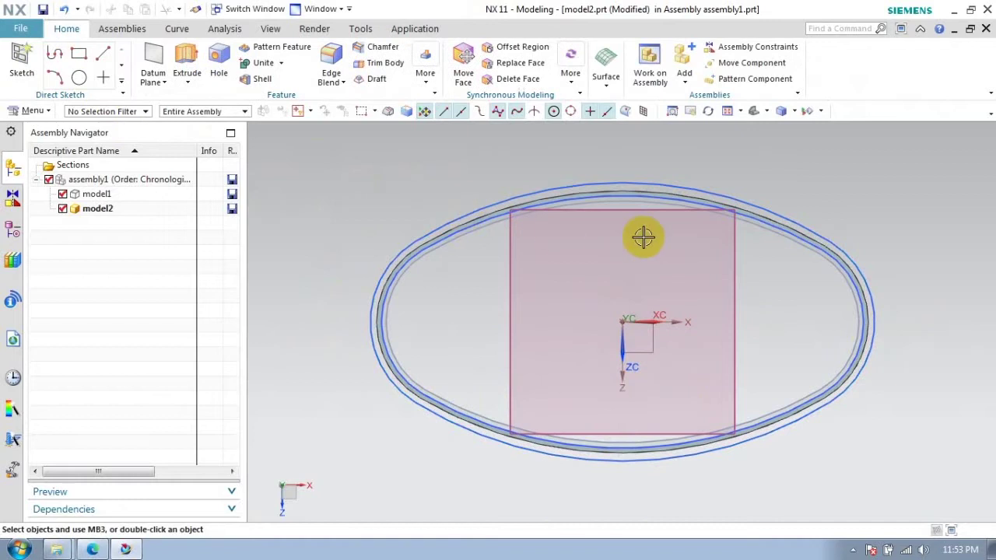
middle_drag(640, 238, 601, 284)
scroll(591, 248, down, 3)
click(573, 189)
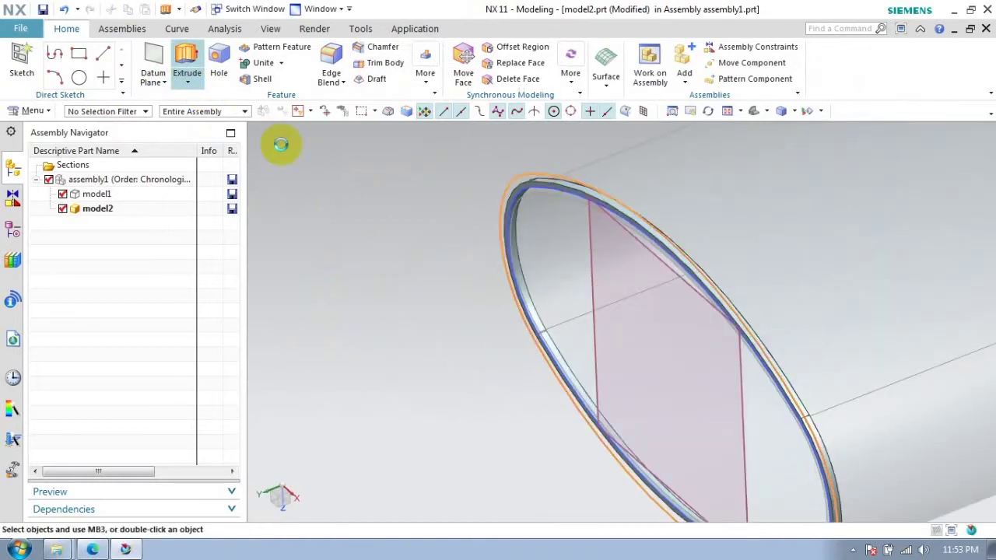
middle_drag(661, 304, 629, 344)
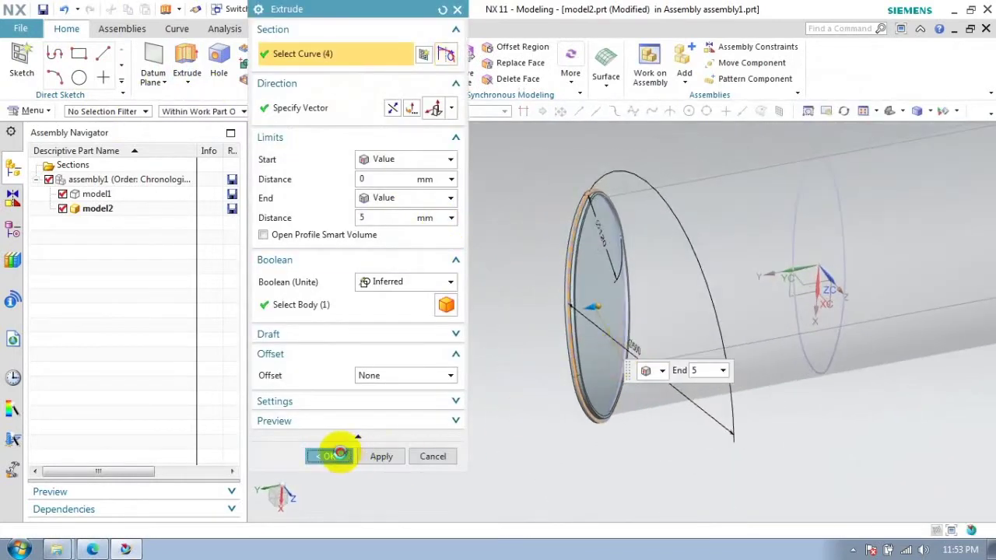
click(340, 455)
middle_drag(645, 407, 625, 394)
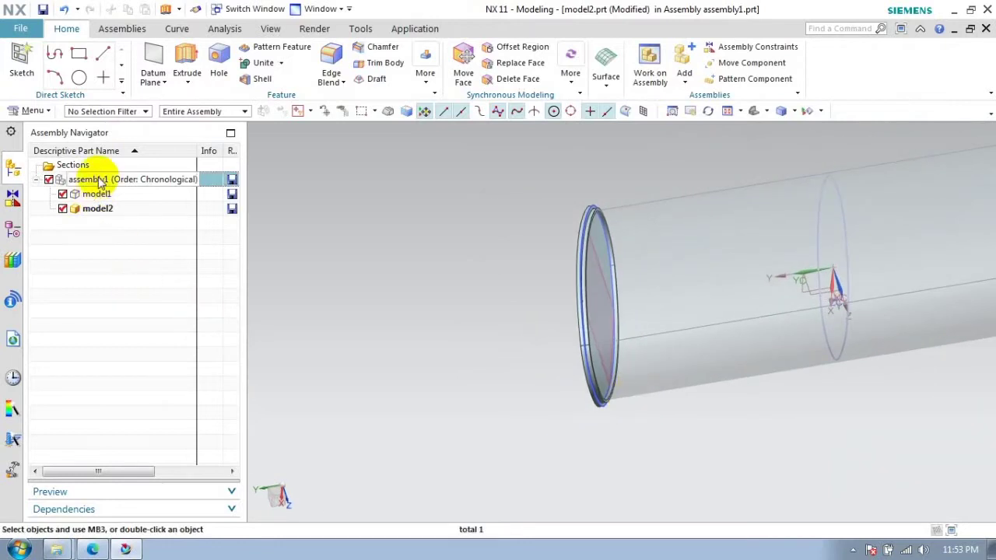
double_click(99, 182)
mouse_move(322, 344)
middle_down()
mouse_move(515, 333)
mouse_move(478, 340)
mouse_move(566, 364)
middle_up()
Create the new component model3 and make it the work part
click(85, 183)
click(121, 28)
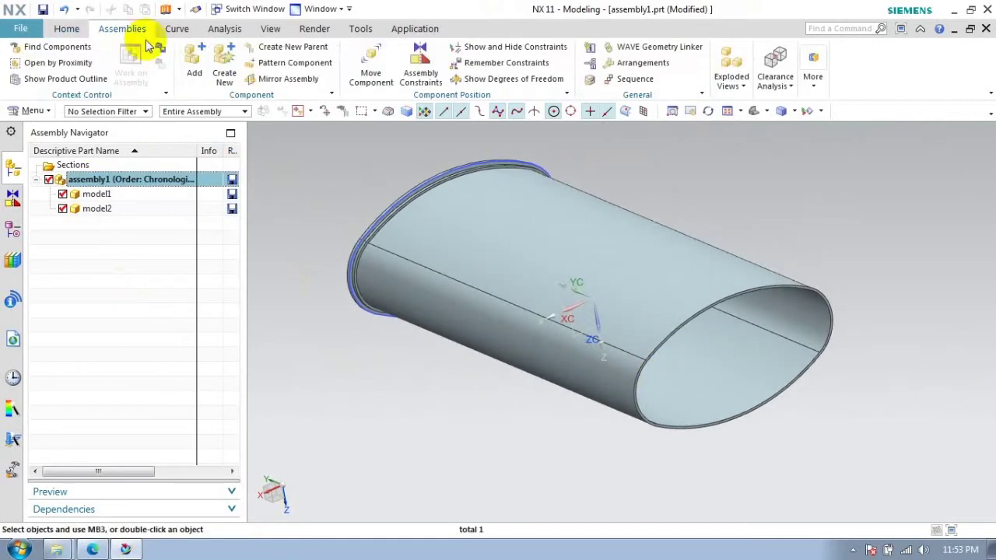
click(224, 66)
click(824, 532)
click(381, 114)
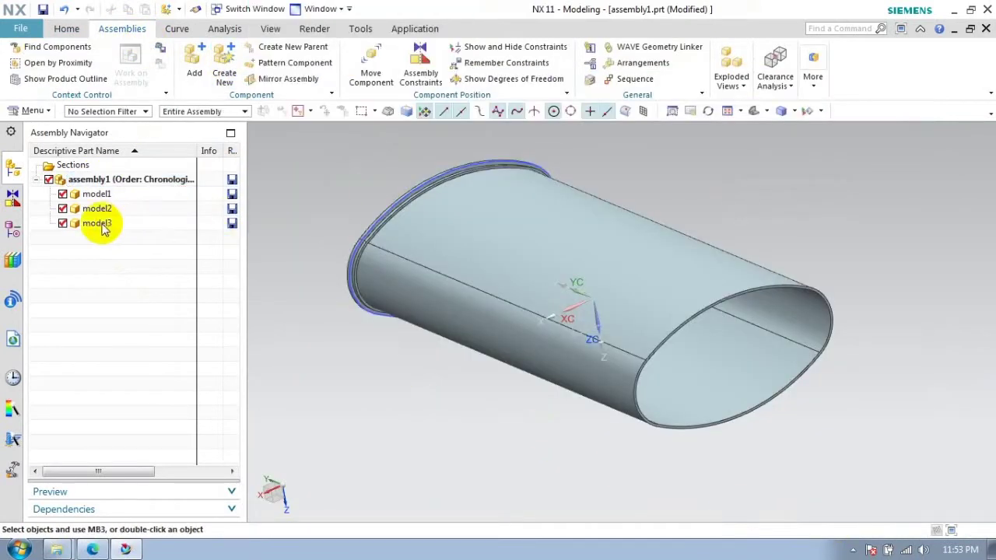
double_click(94, 224)
Add a datum plane offset 300 mm from XZ and place a sketch on it
click(153, 62)
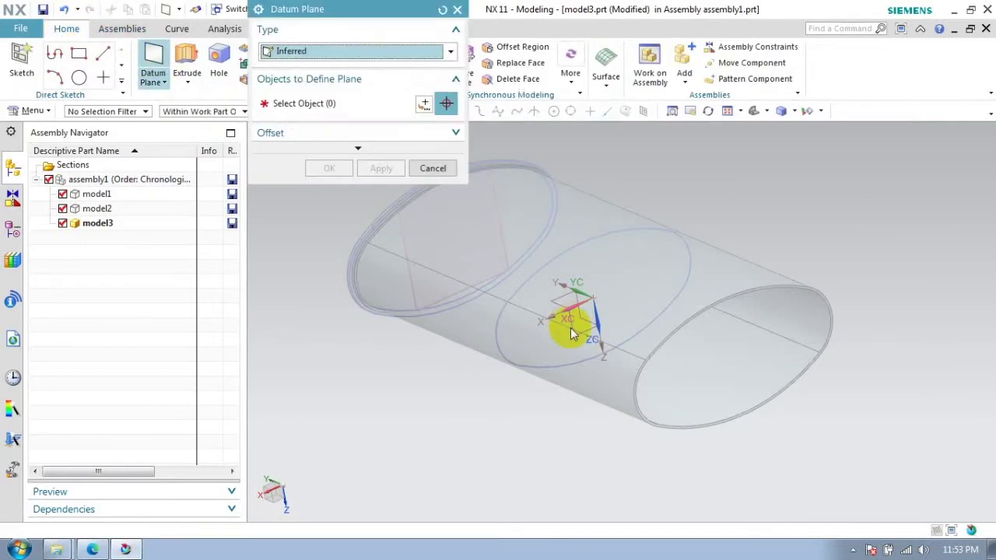
click(568, 328)
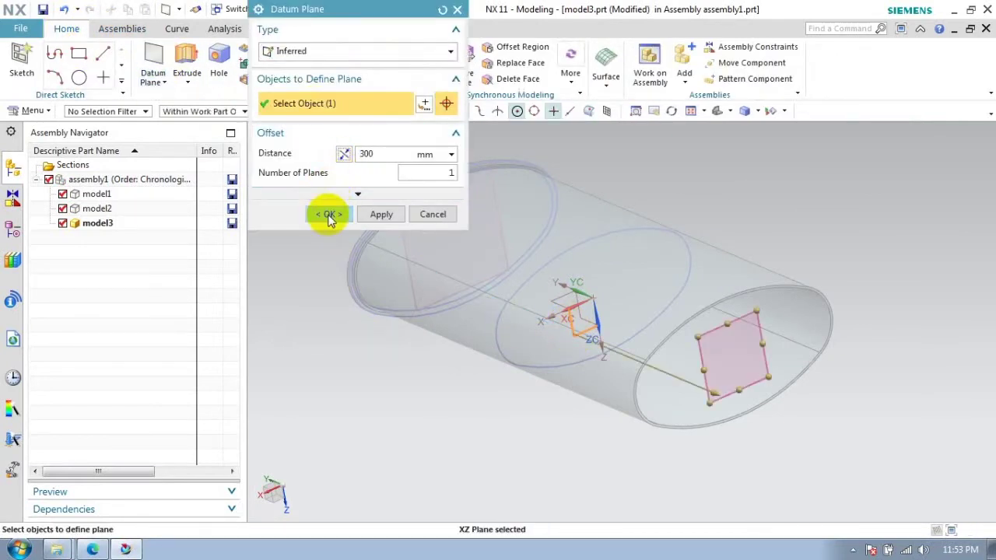
click(329, 215)
click(22, 63)
click(727, 369)
click(380, 192)
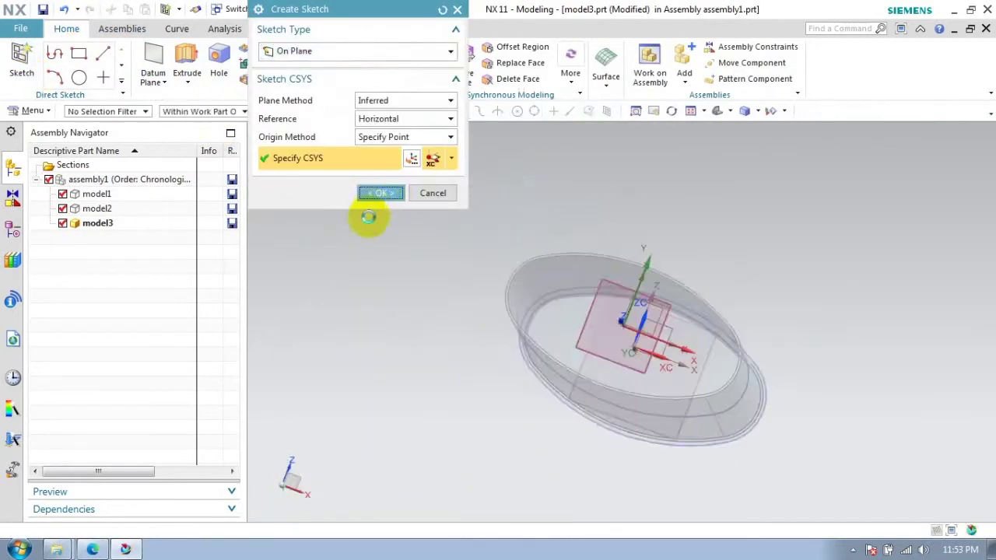
Project model2's oval curves into the sketch and finish it
click(247, 81)
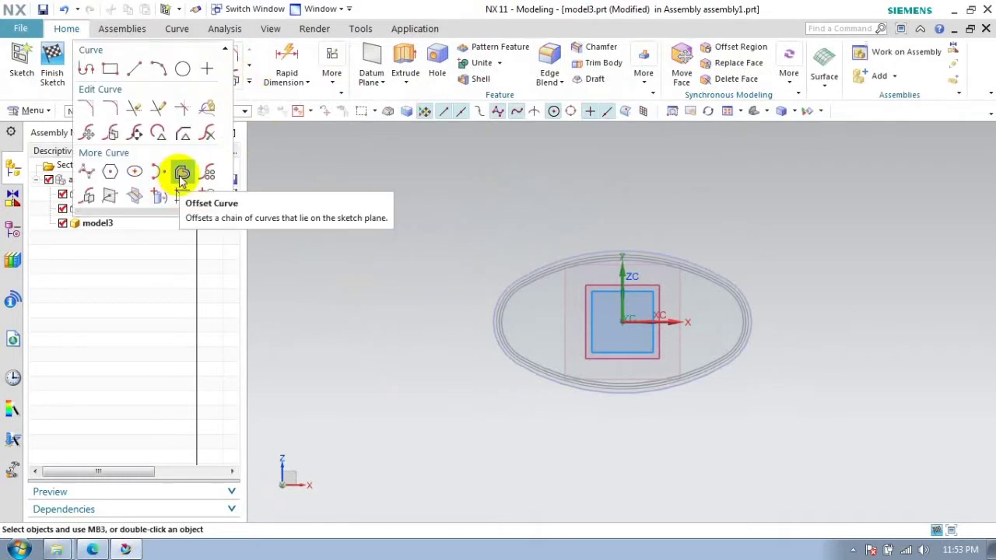
click(159, 195)
scroll(689, 301, up, 3)
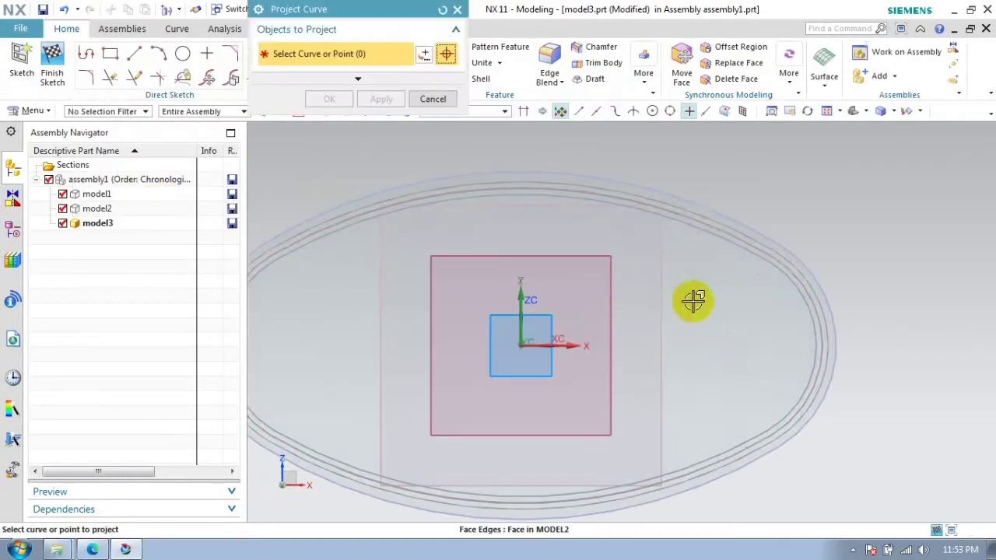
click(696, 219)
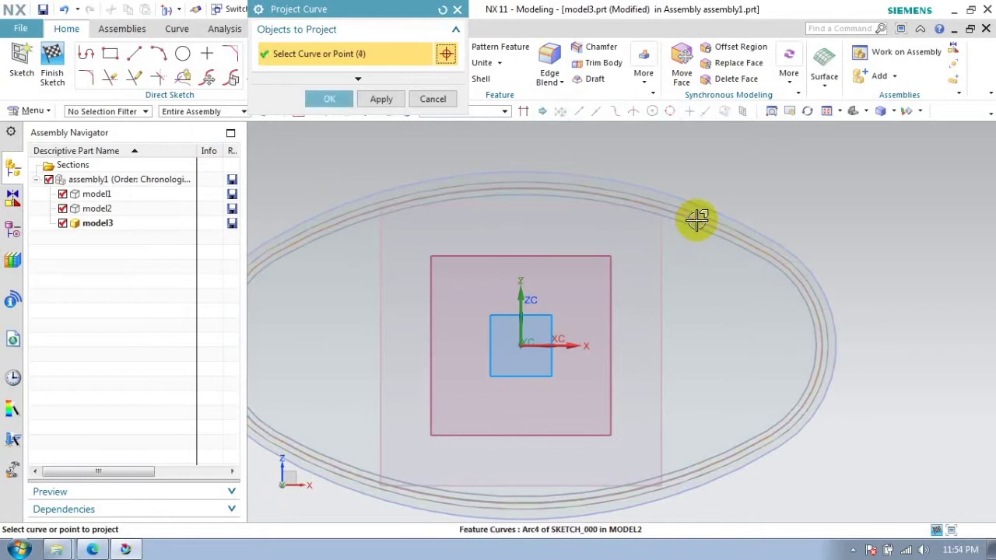
click(329, 99)
key(Return)
scroll(489, 267, down, 5)
scroll(291, 284, down, 2)
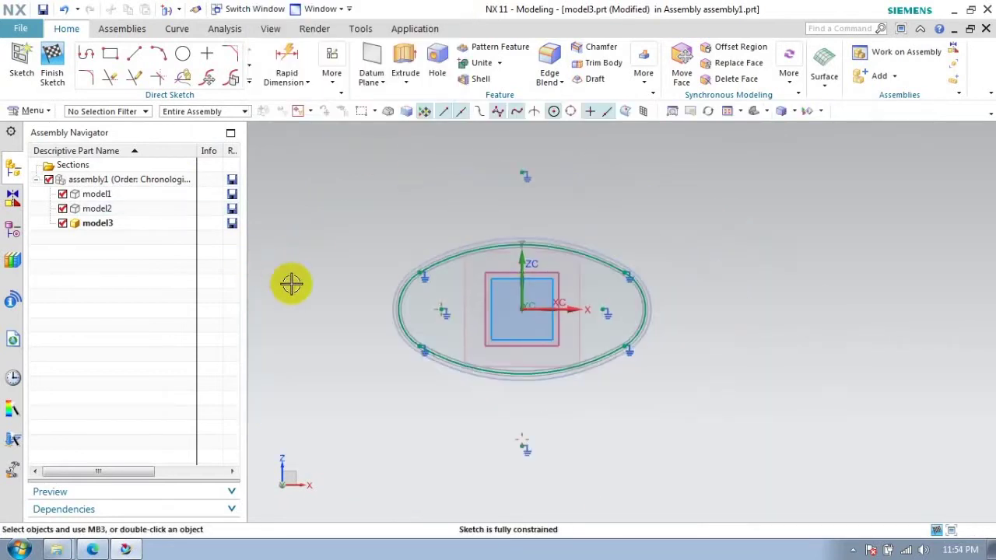
key(ctrl+q)
Extrude the projected oval with a Two-Sided 0–3 mm offset into a thin ring
click(486, 362)
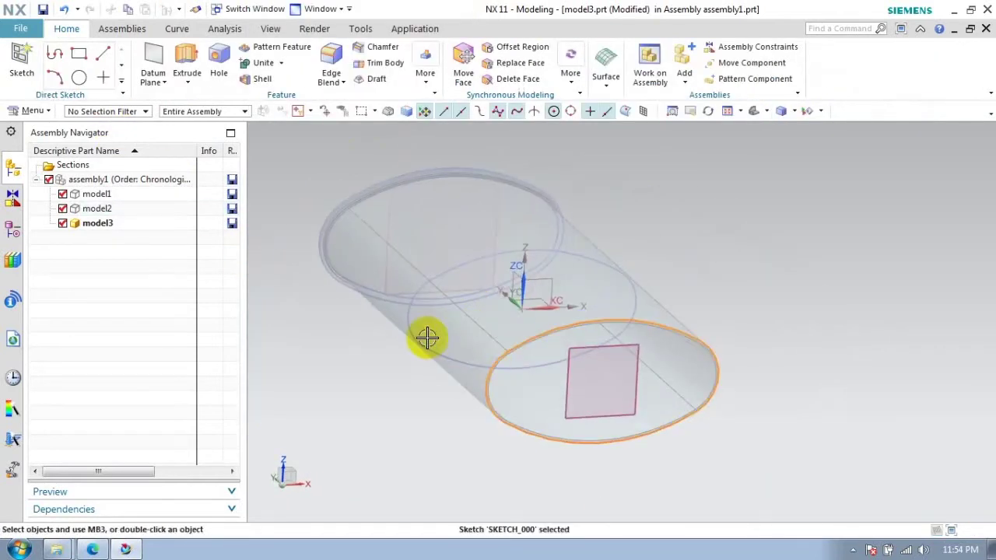
click(187, 61)
click(272, 354)
click(404, 375)
click(374, 413)
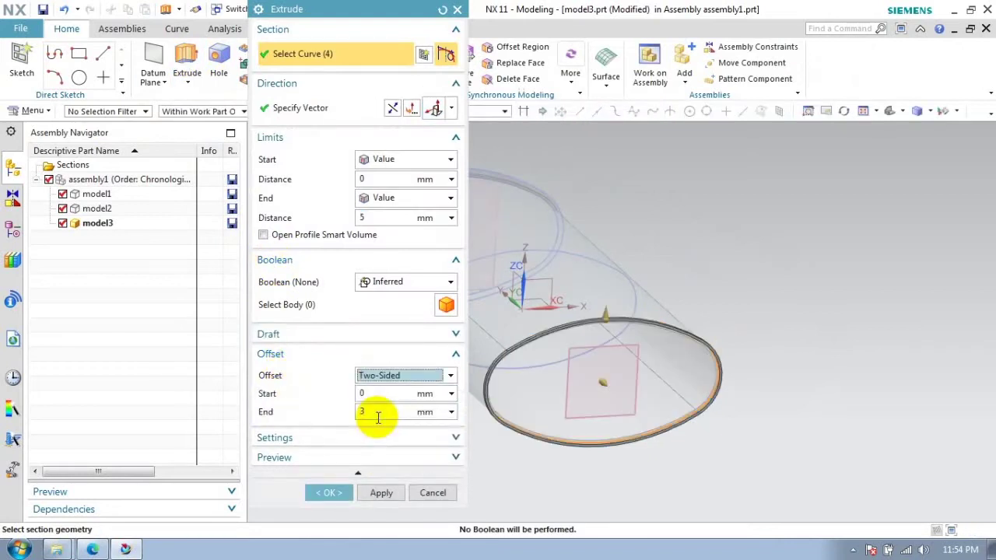
middle_drag(589, 338, 609, 358)
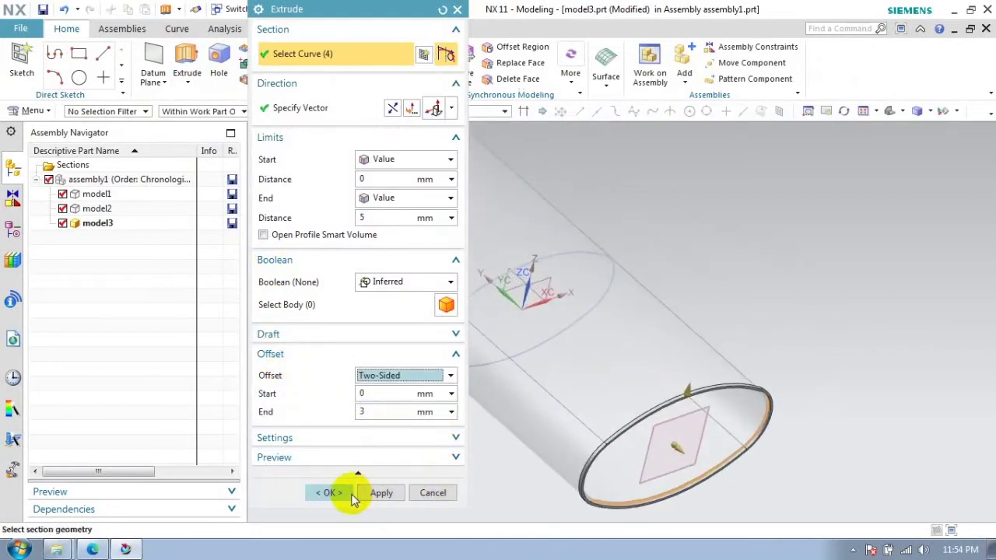
click(349, 493)
click(22, 58)
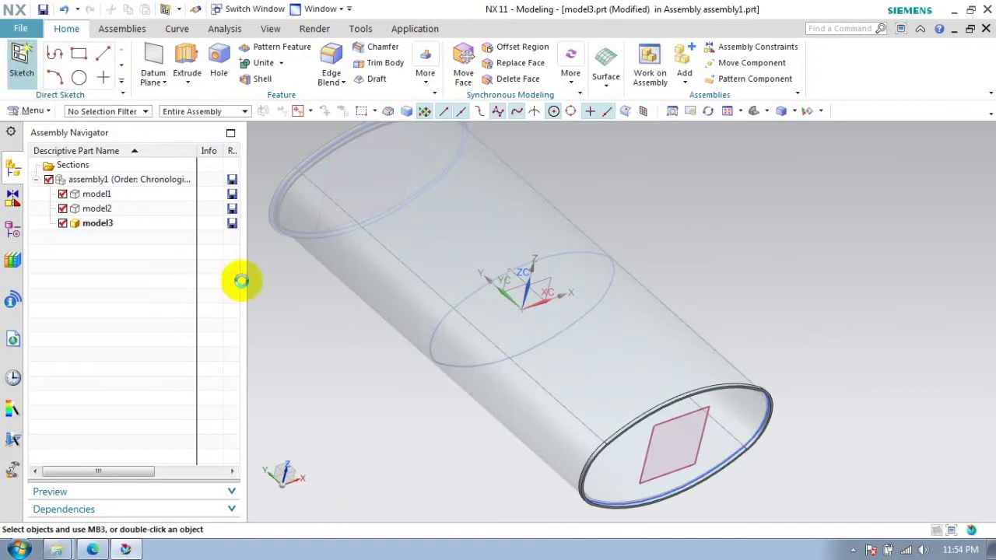
Sketch on the ring's end face, project its oval edge into four curves, and finish the sketch
click(657, 469)
click(381, 193)
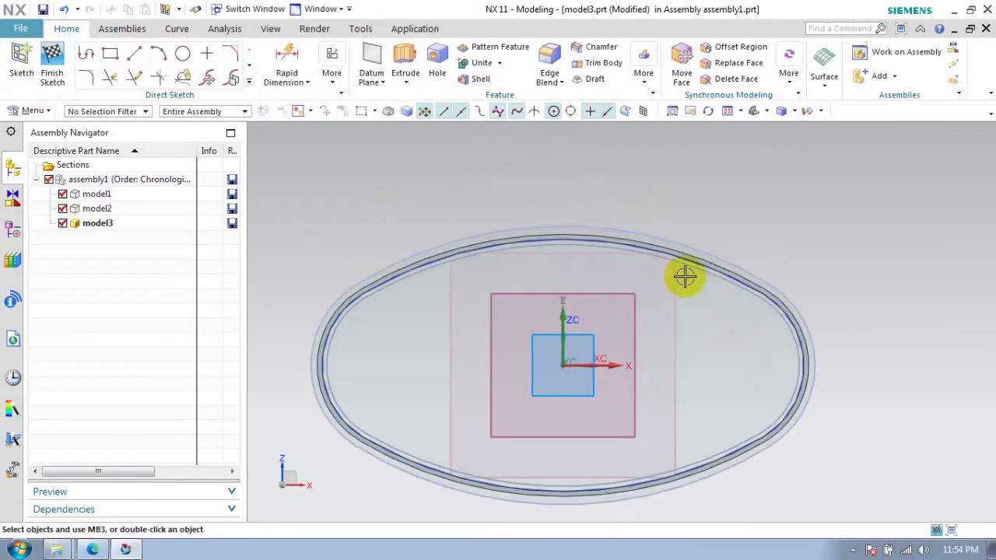
click(249, 84)
click(159, 199)
click(395, 260)
click(334, 122)
click(319, 291)
middle_drag(474, 241, 493, 262)
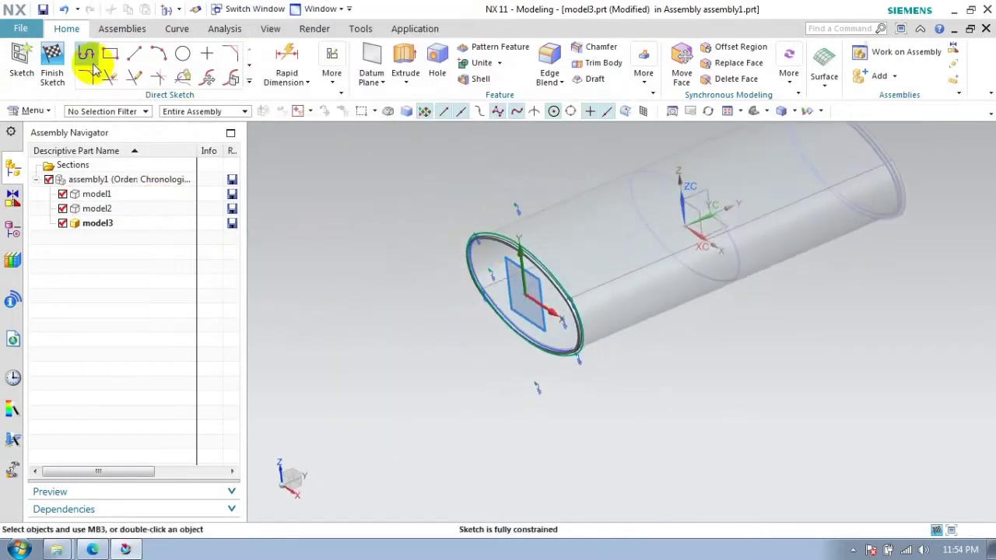
click(52, 62)
mouse_move(489, 223)
middle_down()
mouse_move(513, 280)
mouse_move(502, 280)
middle_up()
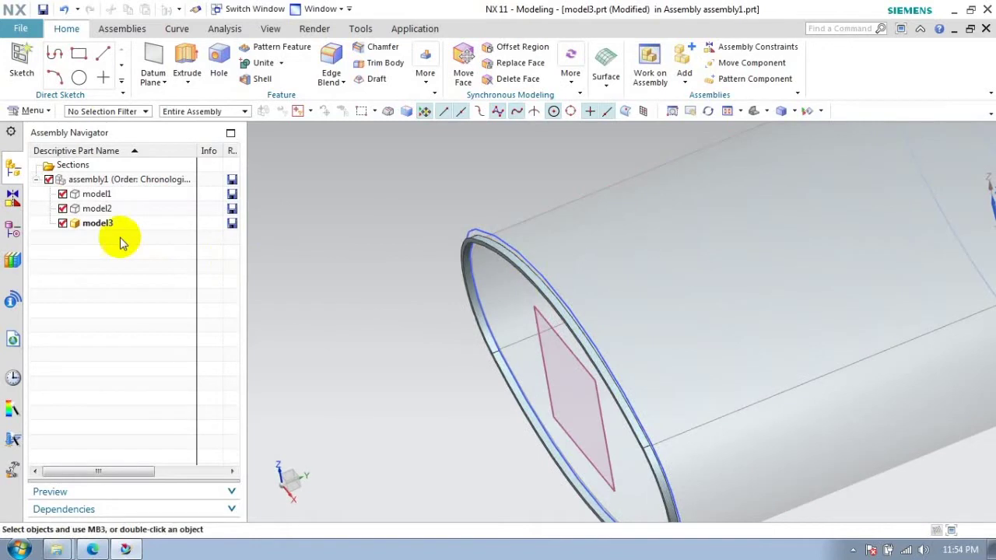
Re-edit and confirm model3's ring extrusion, Extrude (3)
click(14, 230)
double_click(101, 281)
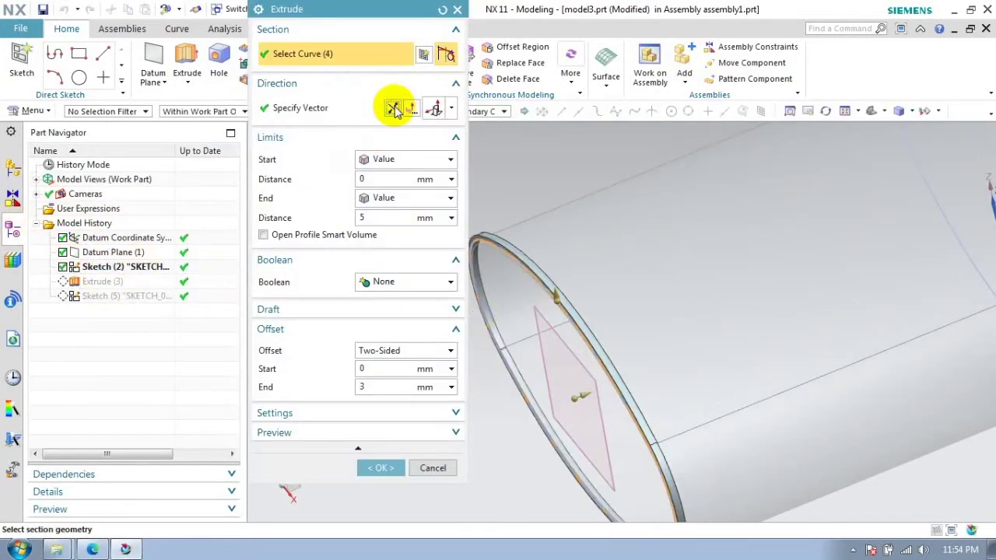
click(380, 467)
Extrude Sketch (5) into a 5 mm oval end cap united with the ring, then make assembly1 the work part
click(117, 297)
click(187, 62)
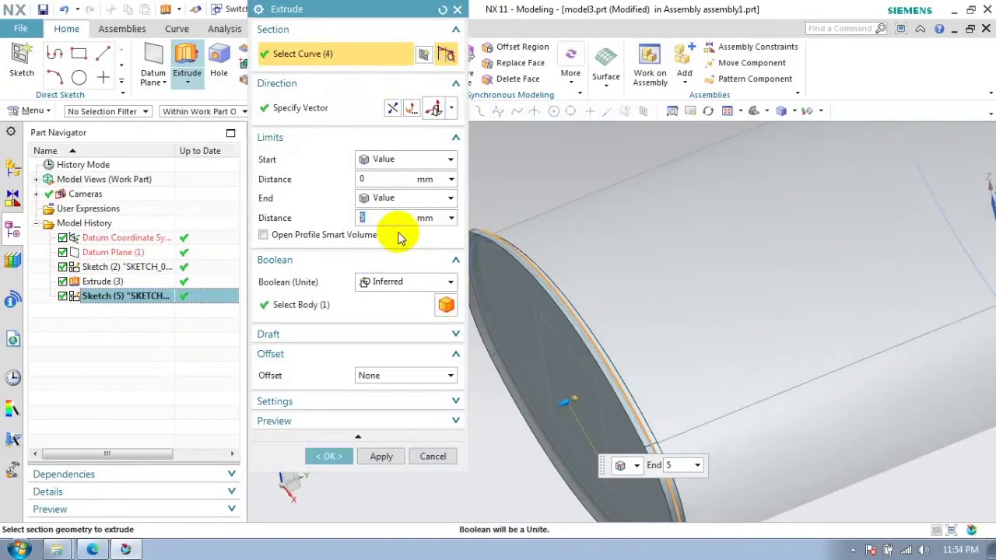
middle_click(369, 465)
mouse_move(459, 360)
middle_down()
mouse_move(731, 271)
mouse_move(671, 310)
middle_up()
click(12, 166)
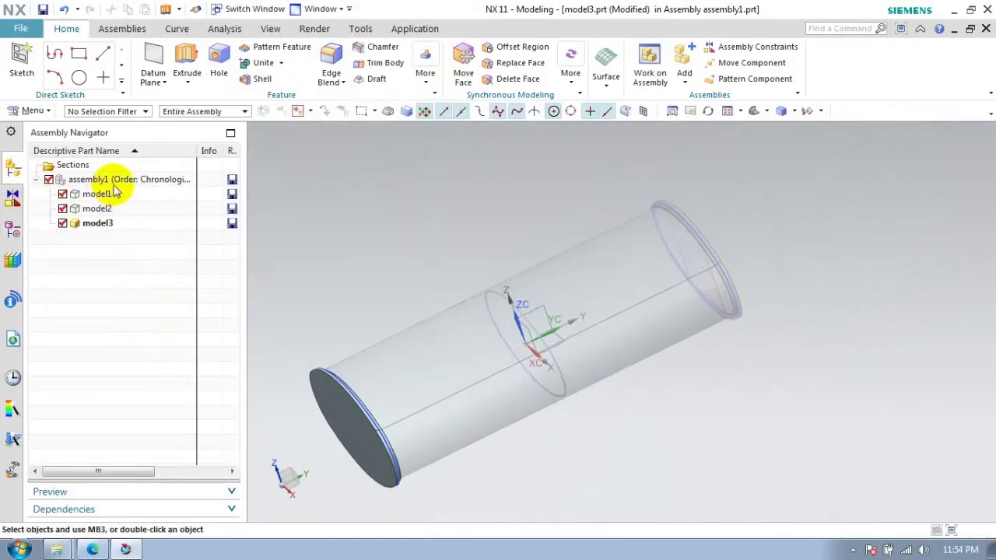
double_click(122, 179)
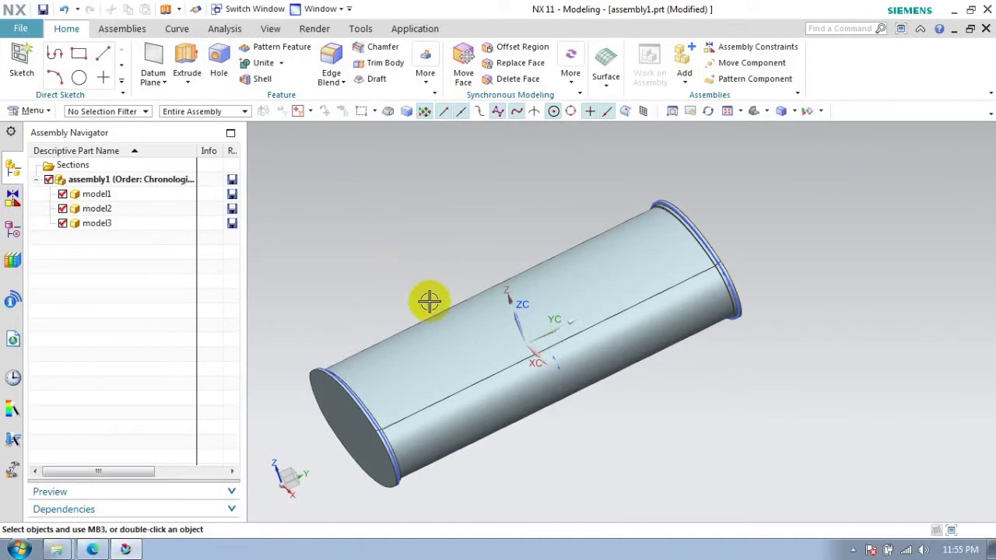
Create a new component model4 in the assembly and make it the work part
click(153, 63)
key(Escape)
click(122, 28)
click(224, 64)
click(829, 525)
click(377, 118)
double_click(97, 238)
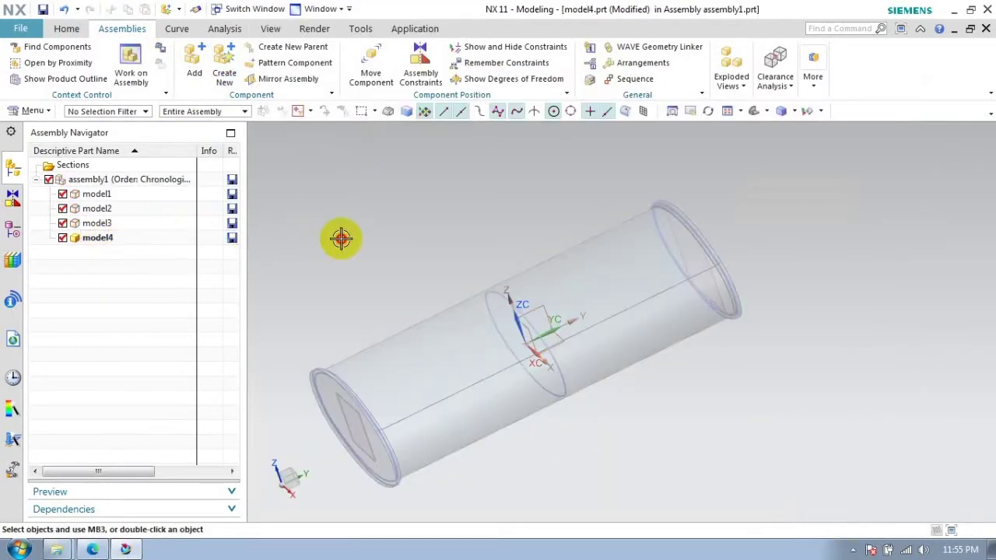
Create a datum plane offset 150 mm from the XZ plane
click(66, 28)
click(153, 62)
click(527, 327)
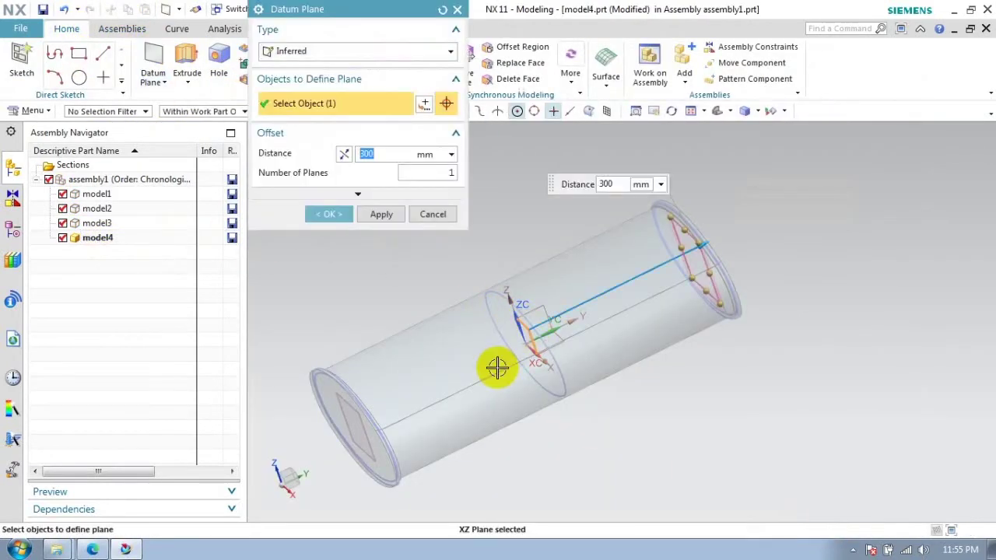
text(150)
key(Return)
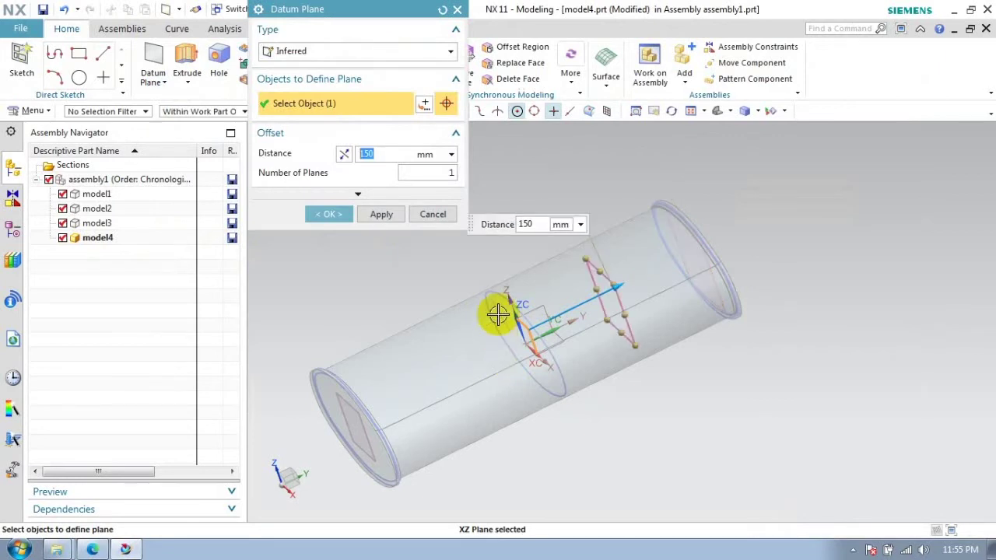
click(328, 214)
Start a sketch on the new 150 mm datum plane
click(22, 64)
click(615, 291)
click(381, 193)
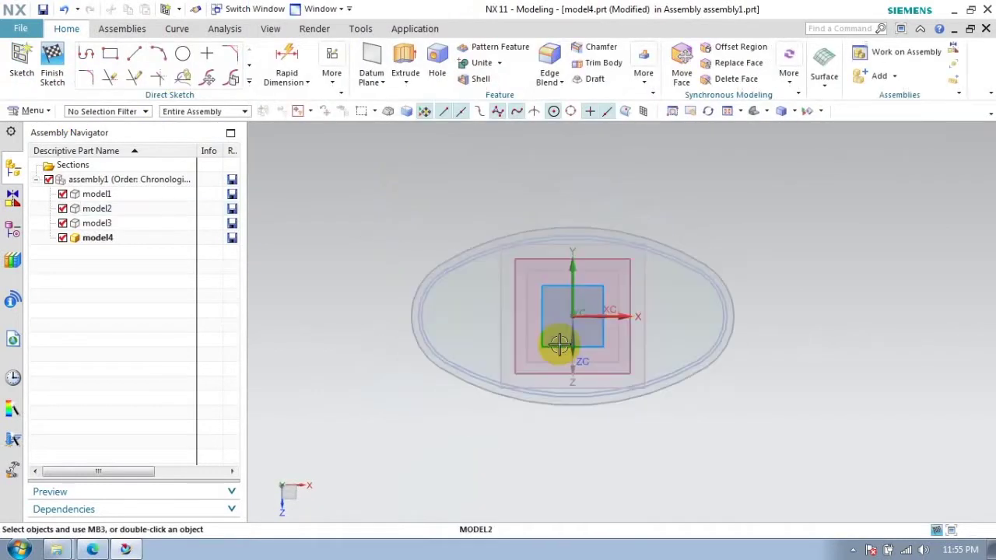
Project the tube's oval edge into the sketch and finish it
click(242, 80)
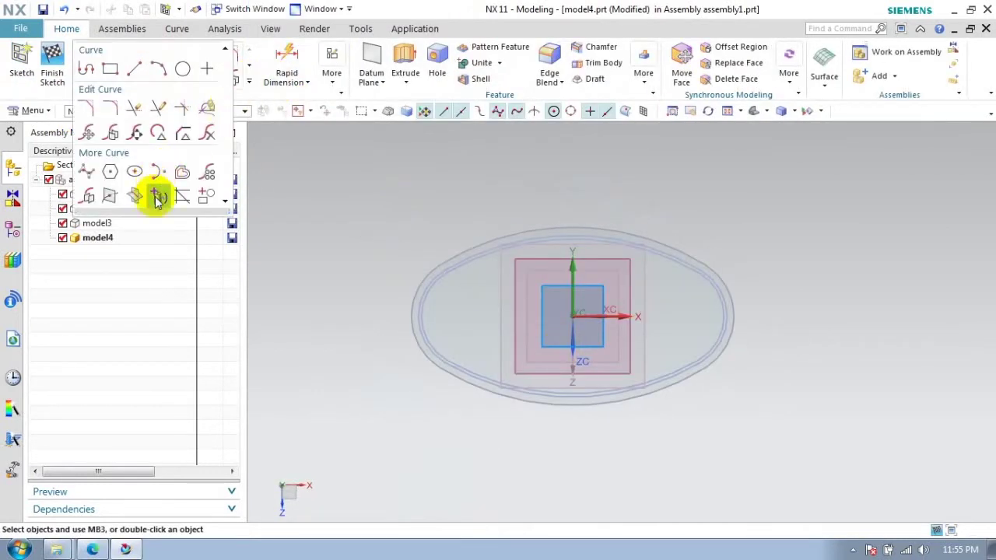
click(156, 195)
scroll(467, 278, up, 1)
scroll(467, 278, up, 1)
click(447, 263)
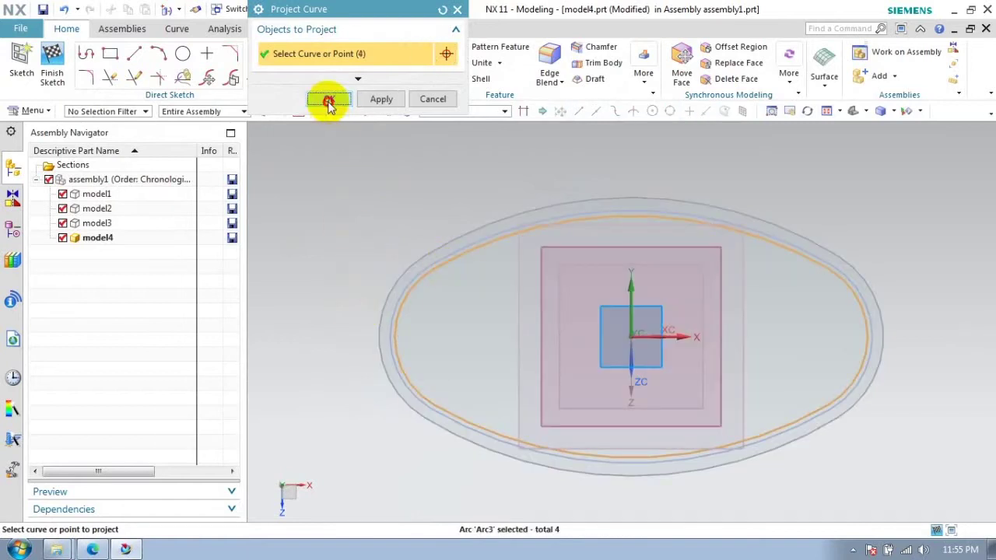
click(329, 99)
click(282, 291)
scroll(542, 255, down, 3)
middle_drag(542, 255, 537, 285)
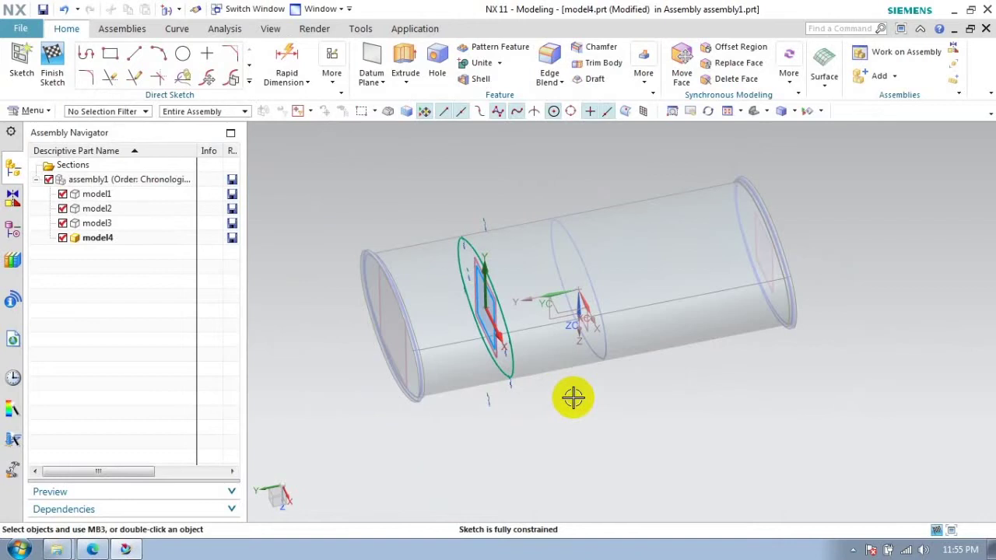
click(51, 54)
Extrude the projected oval sketch into a solid oval disc
click(478, 253)
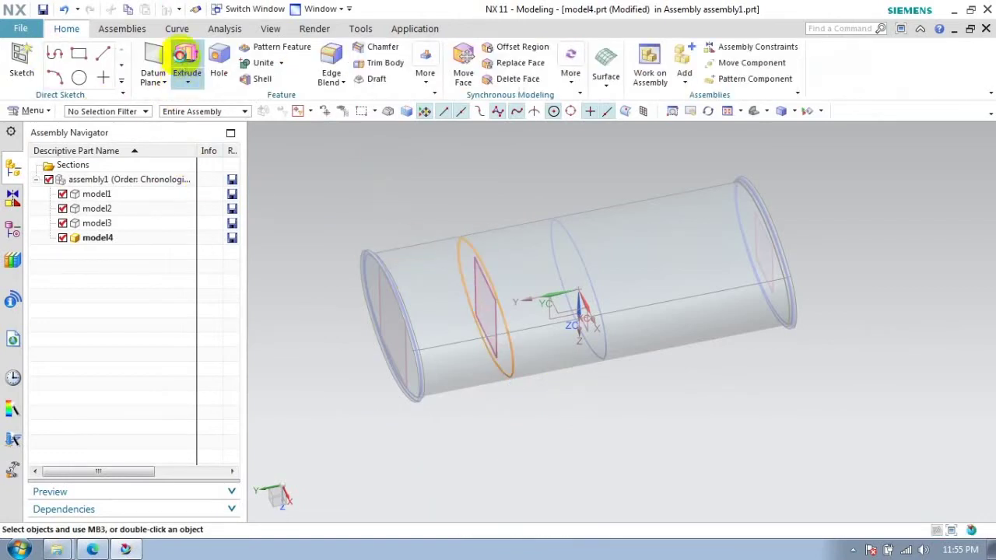
click(185, 56)
click(329, 456)
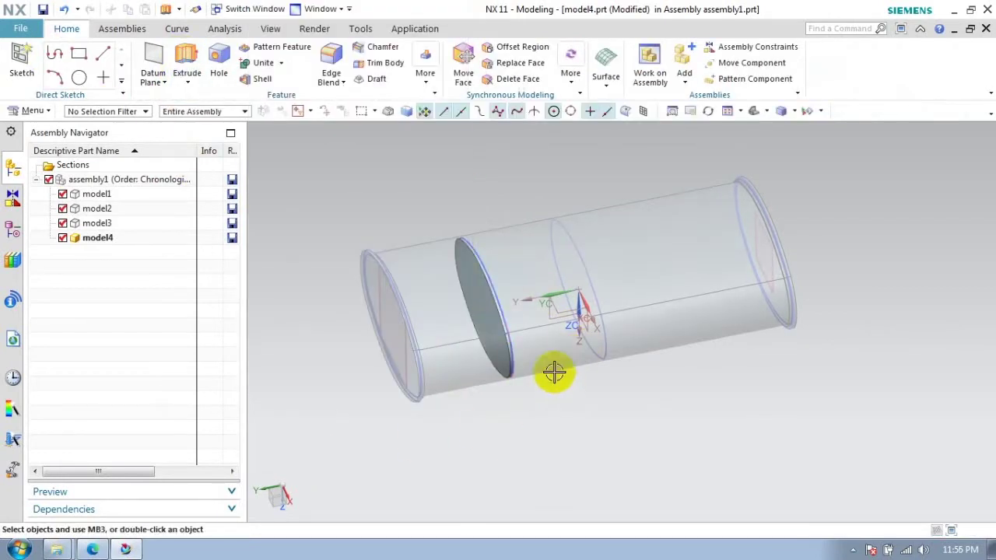
middle_drag(553, 373, 550, 354)
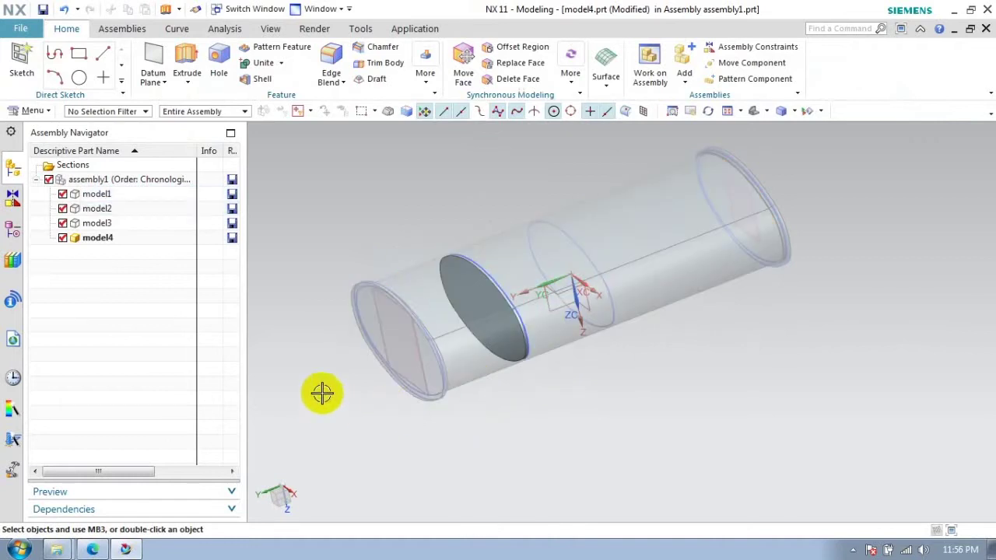
Sketch on the oval disc face and project its four oval edges
click(28, 70)
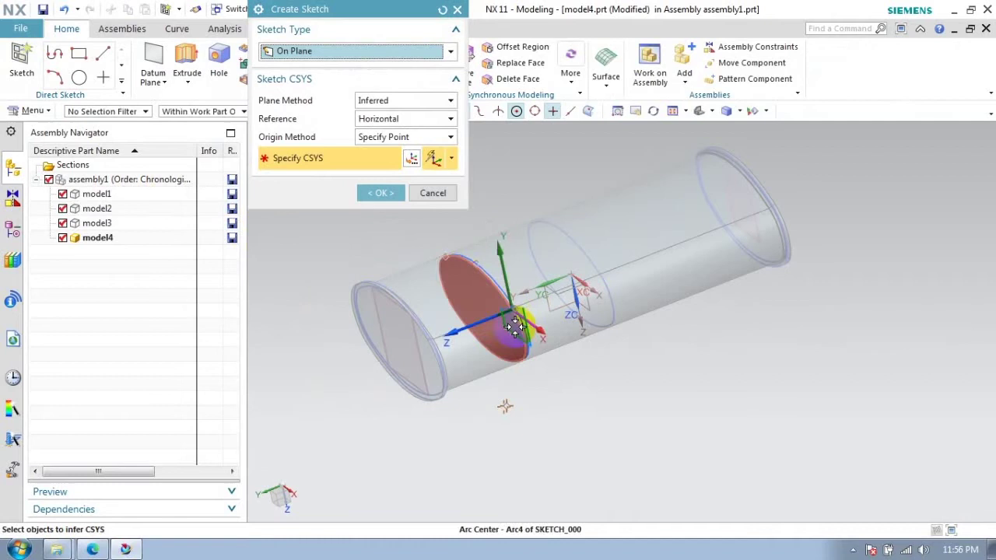
click(513, 326)
middle_drag(514, 327, 516, 386)
click(378, 193)
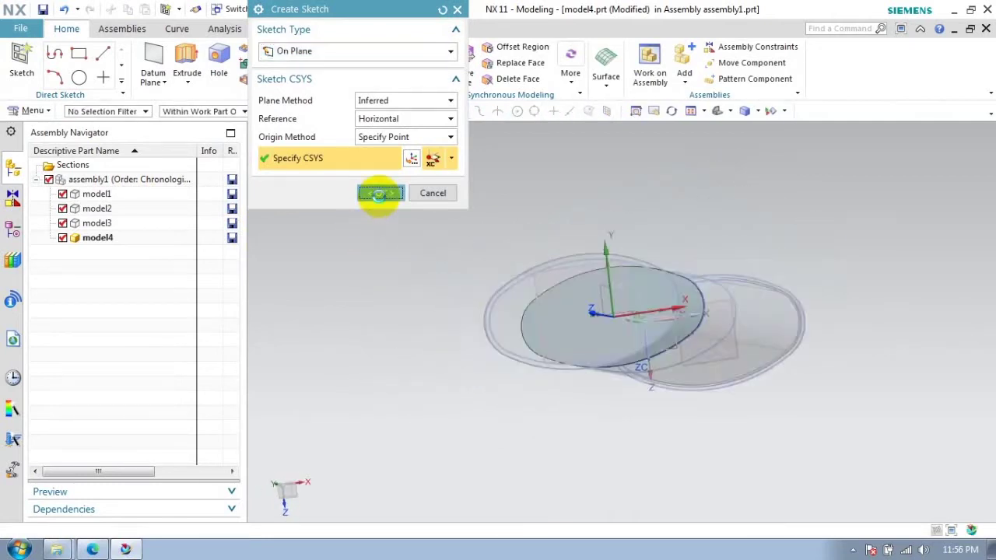
click(248, 83)
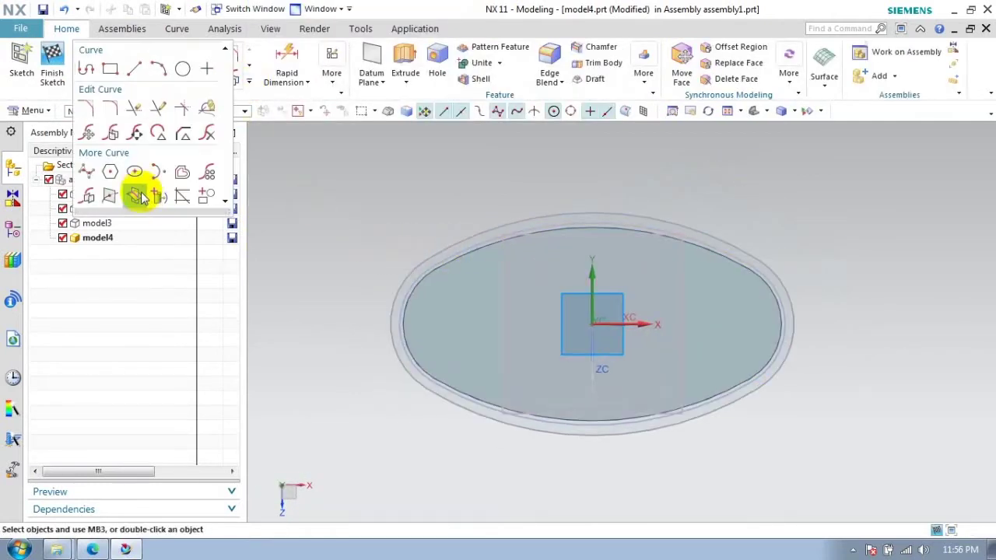
click(159, 198)
click(445, 266)
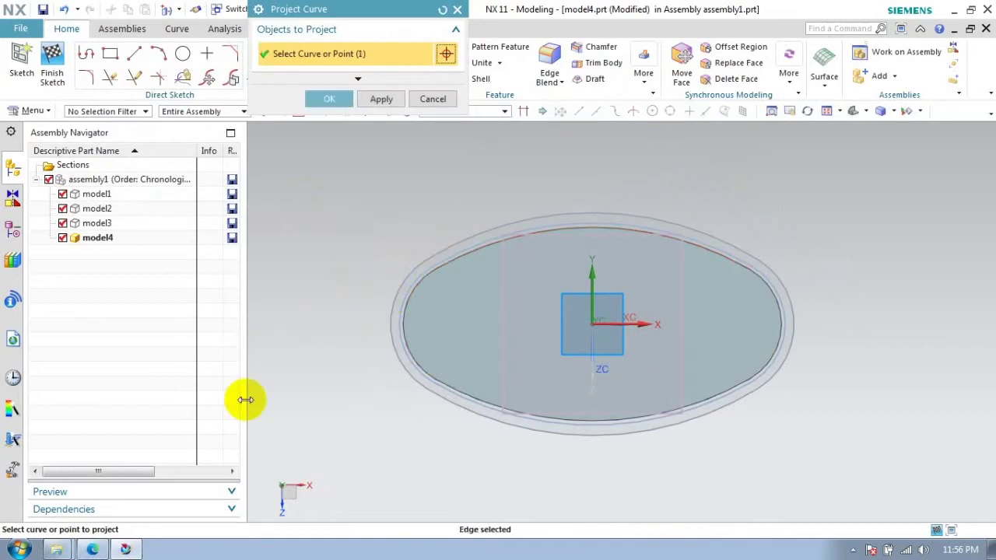
click(411, 349)
click(453, 385)
click(690, 399)
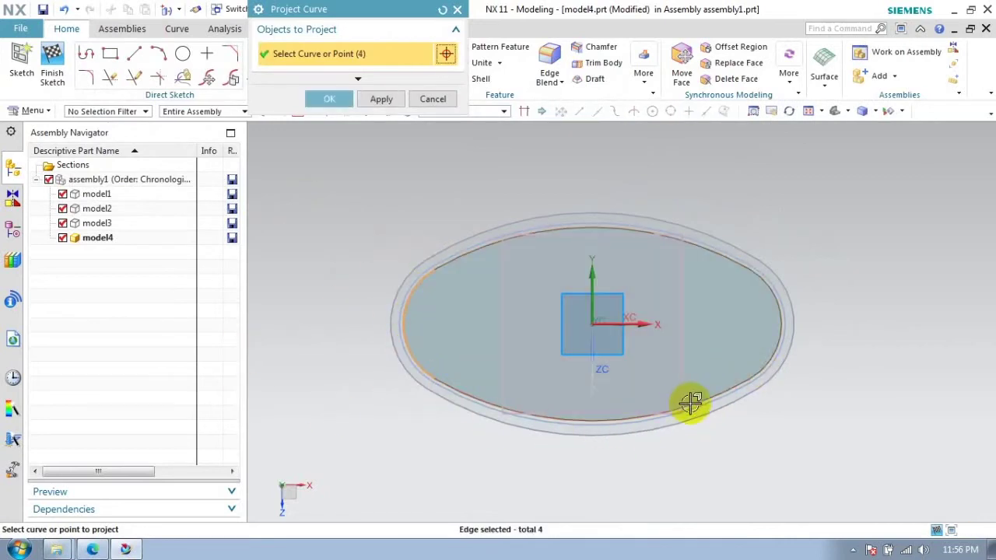
click(331, 99)
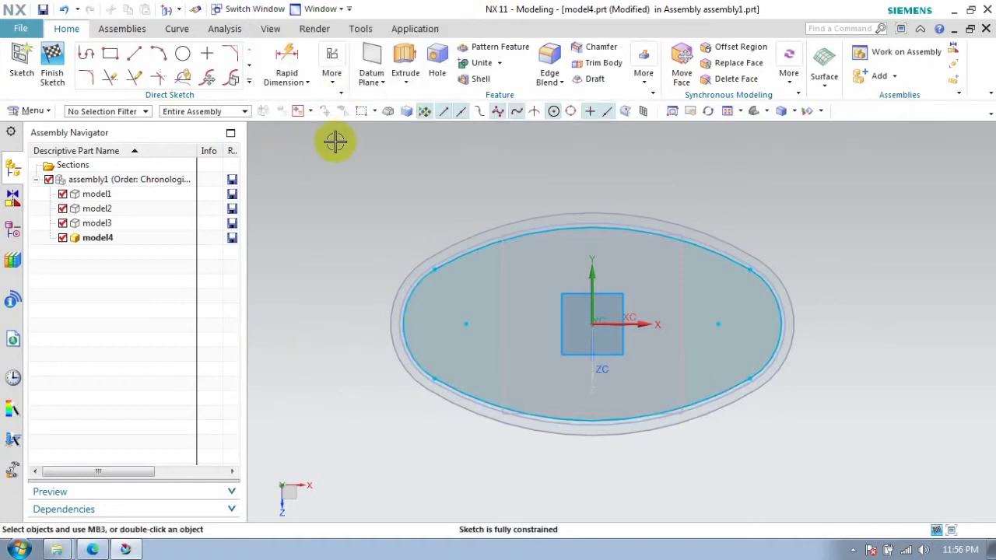
middle_drag(498, 249, 479, 267)
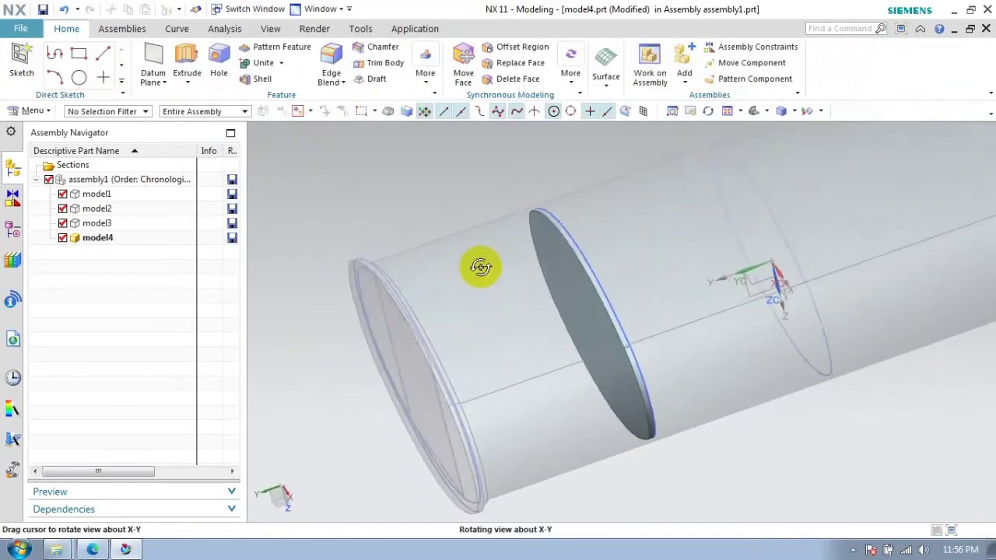
Extrude the oval sketch as a two-sided 0/-3 thin wall, united with the disc
click(11, 229)
click(93, 295)
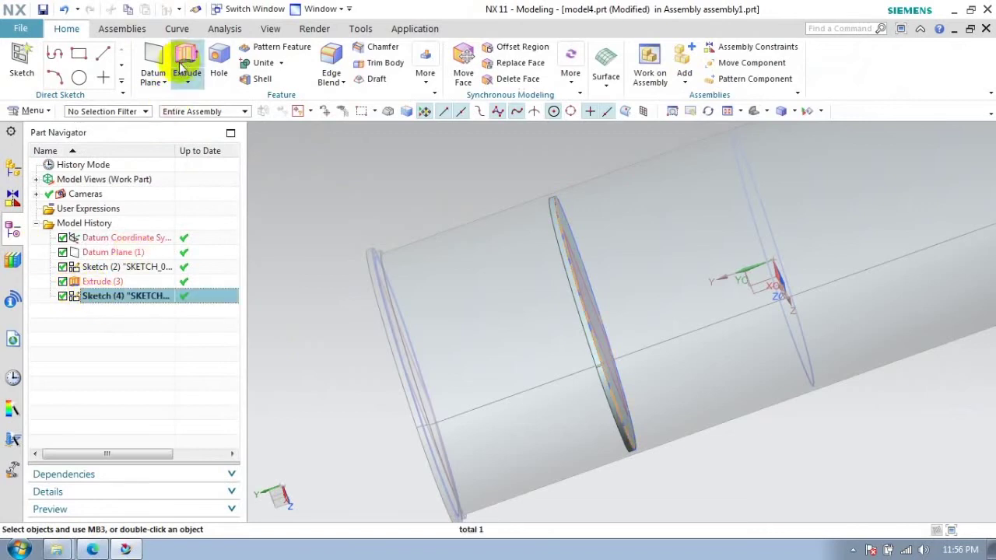
click(186, 62)
click(365, 375)
click(378, 406)
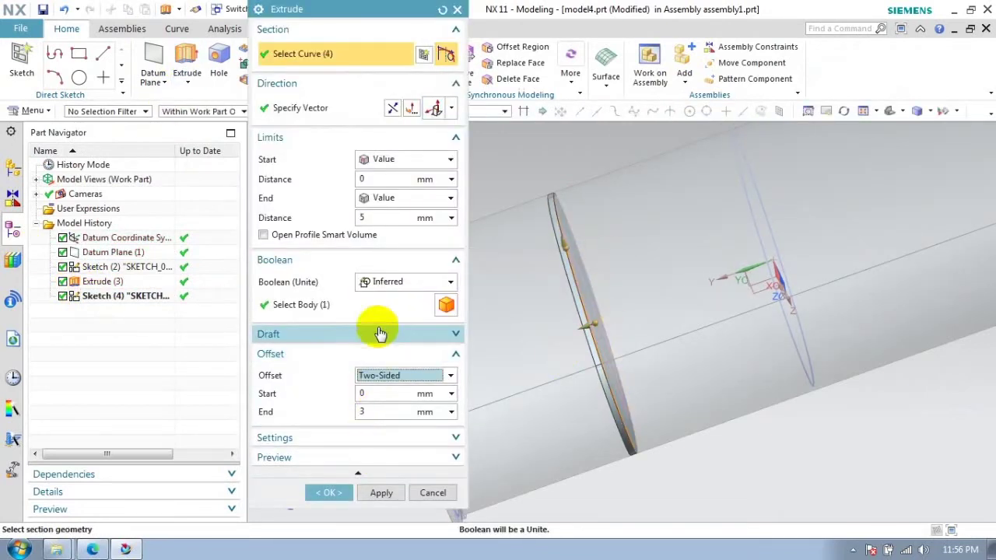
middle_drag(573, 317, 560, 334)
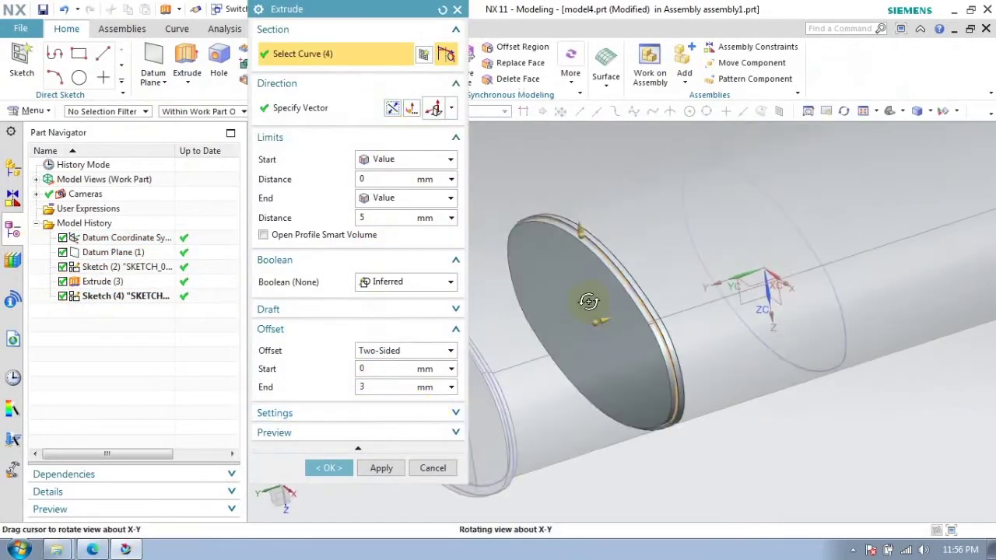
click(405, 387)
text(-3)
click(387, 367)
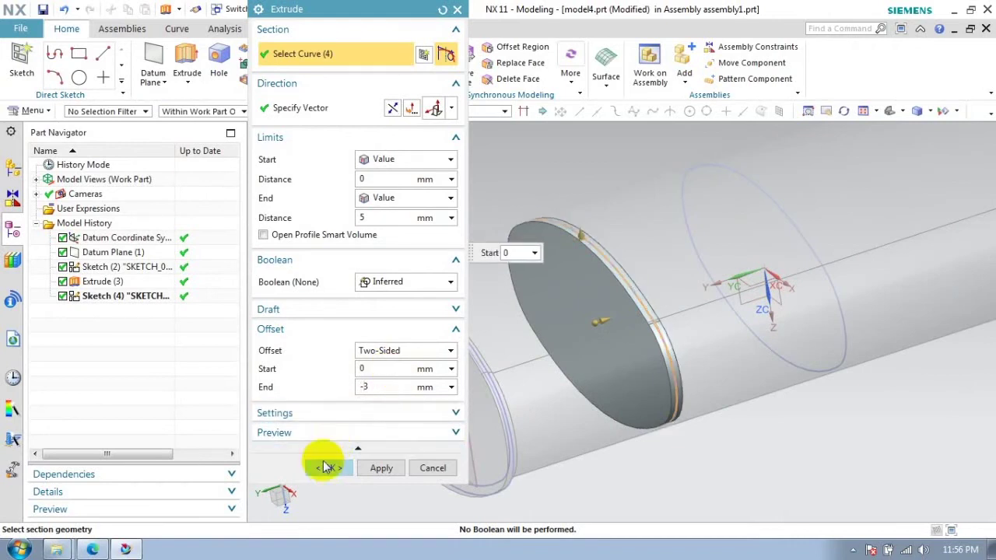
click(404, 282)
click(375, 327)
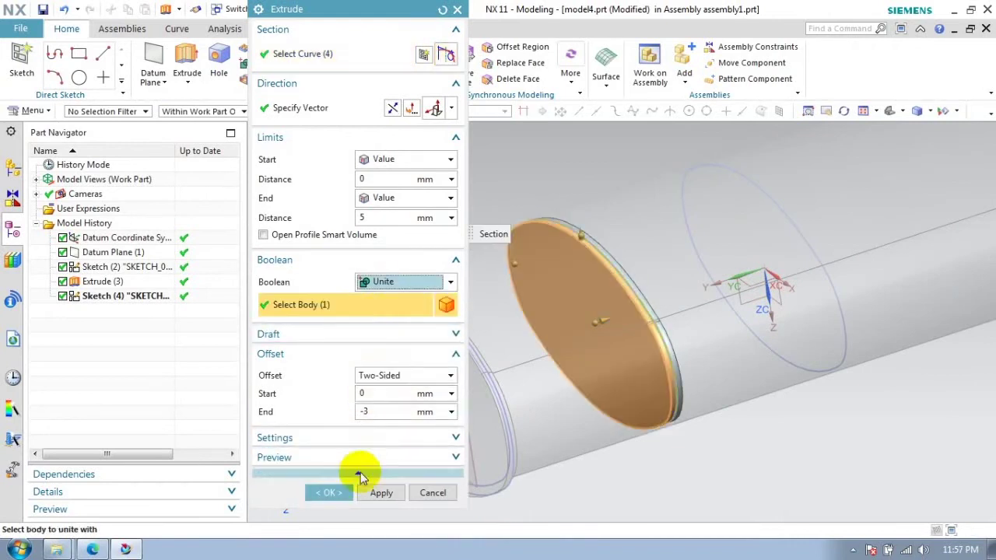
click(331, 467)
mouse_move(713, 467)
middle_down()
mouse_move(596, 428)
mouse_move(665, 394)
mouse_move(655, 389)
middle_up()
scroll(817, 382, down, 5)
scroll(862, 357, up, 2)
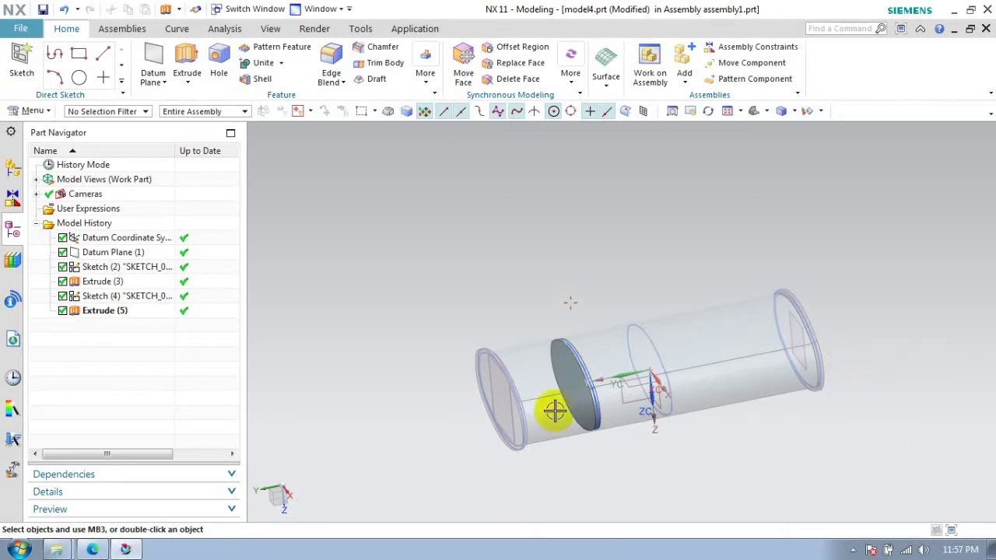
Start a sketch on the oval cross-section and draw a 50 mm diameter circle left of the axis
click(569, 373)
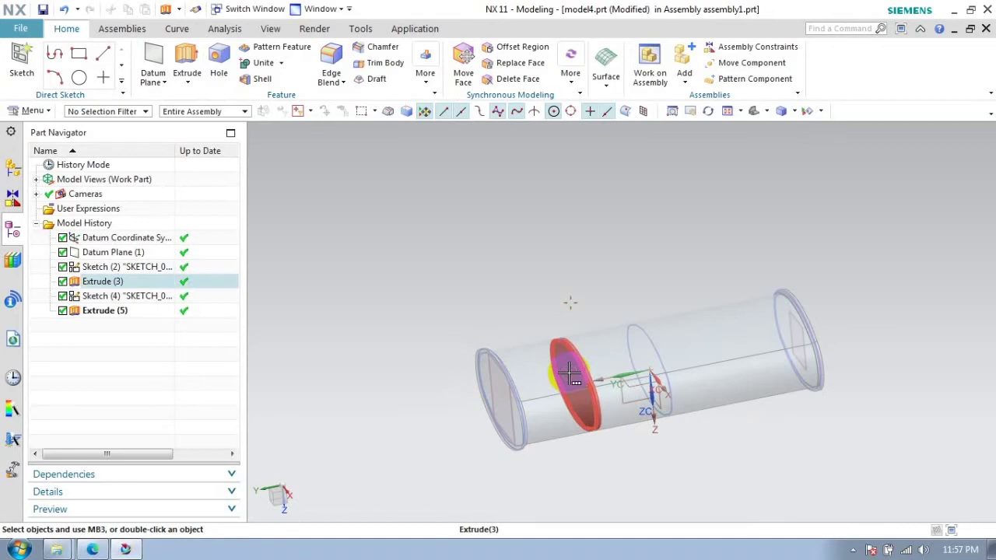
key(Escape)
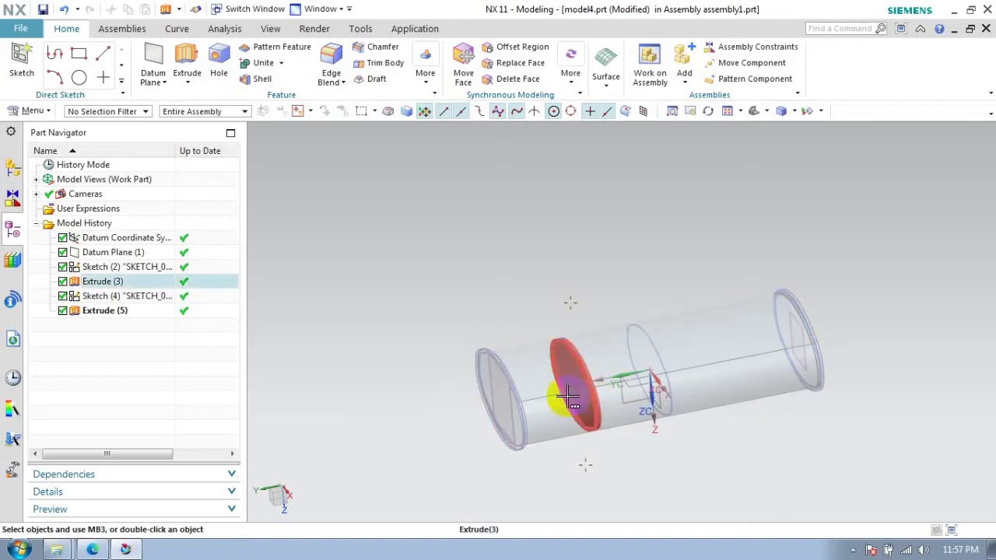
click(22, 62)
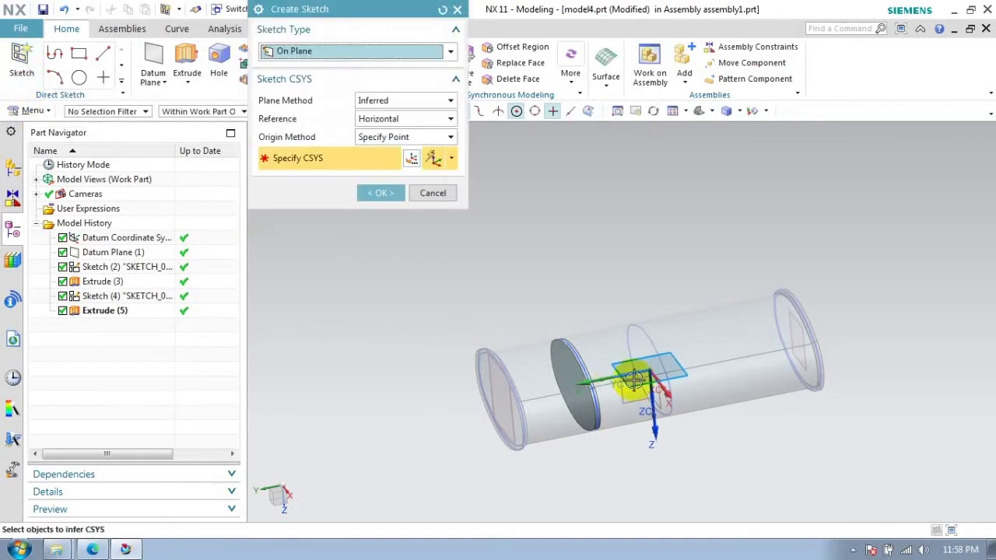
click(380, 193)
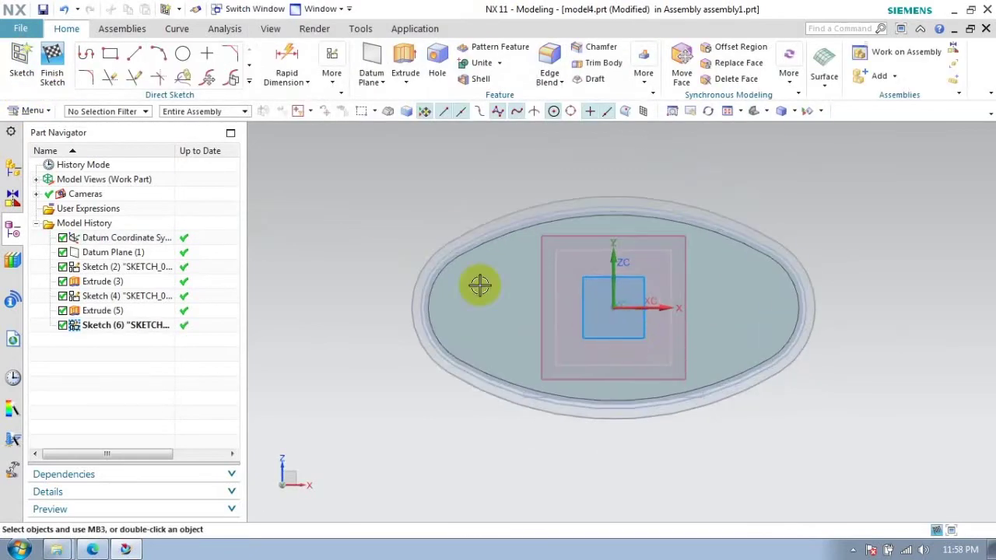
click(183, 54)
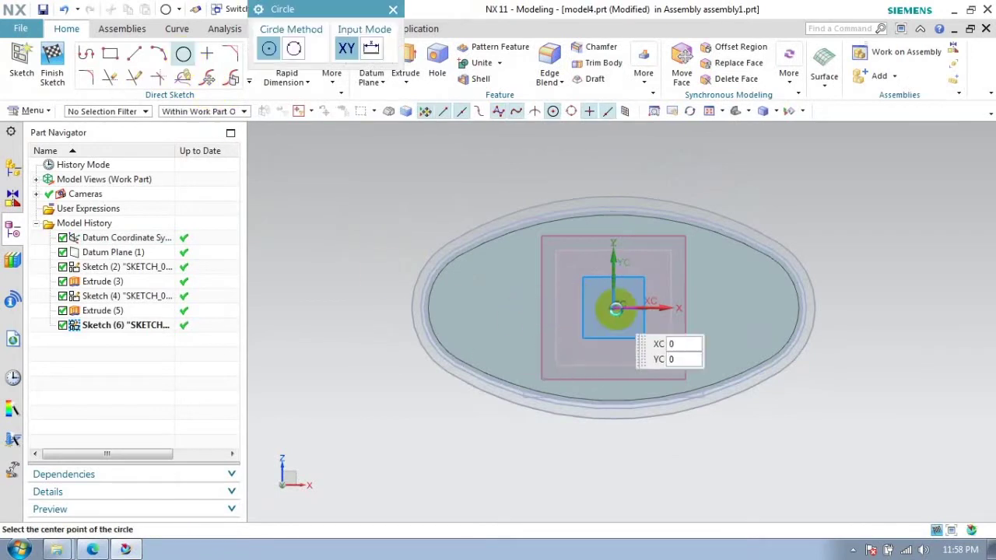
click(509, 304)
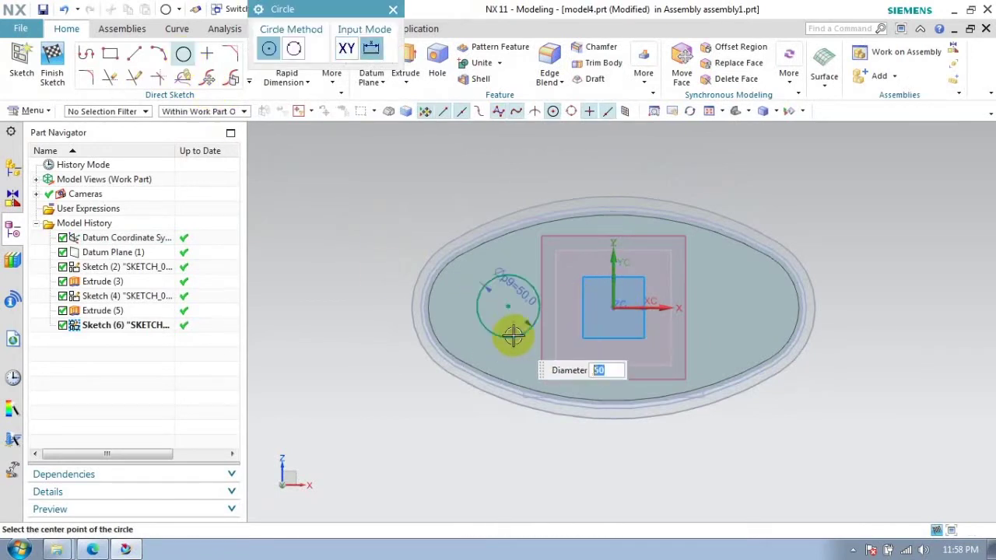
click(512, 335)
key(Escape)
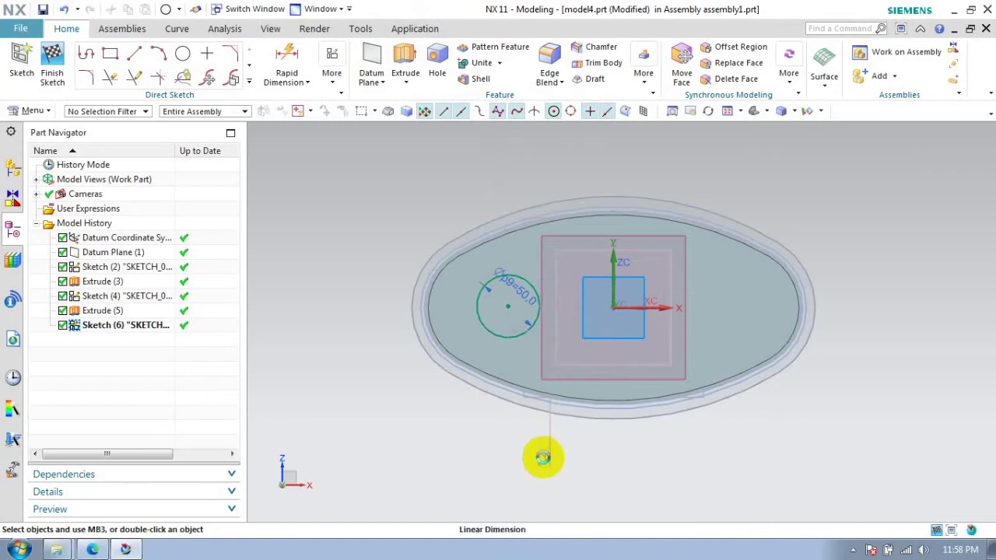
Dimension the circle 0 vertically and 85 horizontally from centre, then finish the sketch
click(542, 457)
click(436, 416)
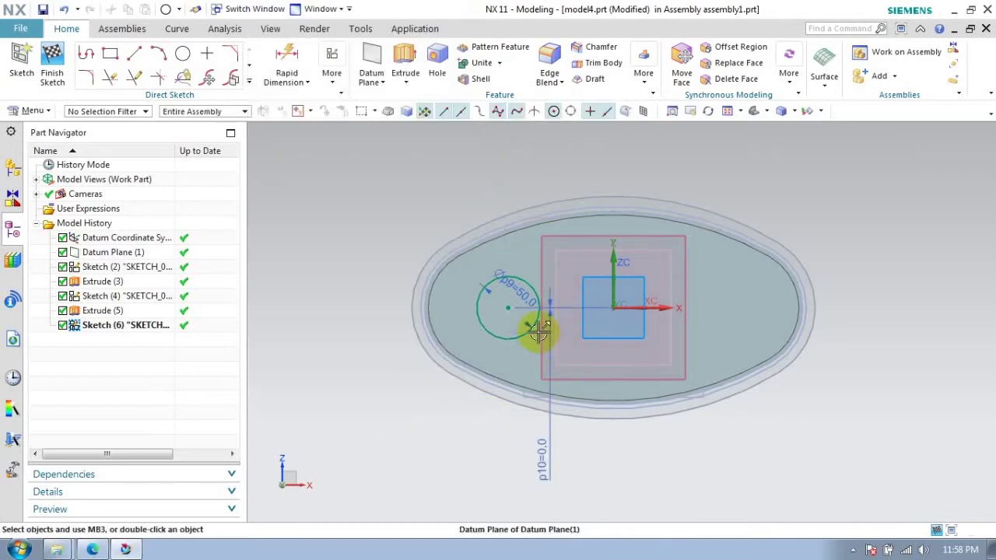
click(367, 406)
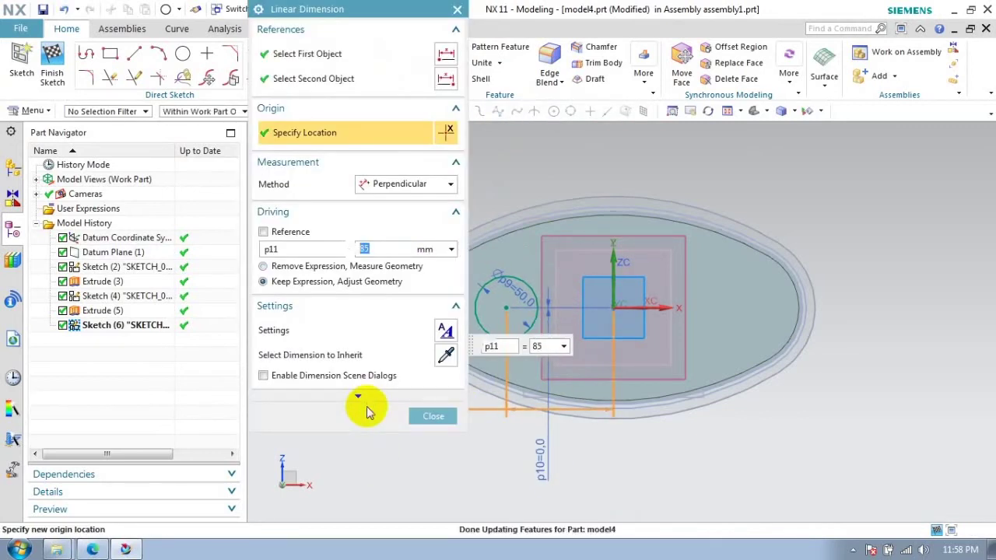
click(422, 415)
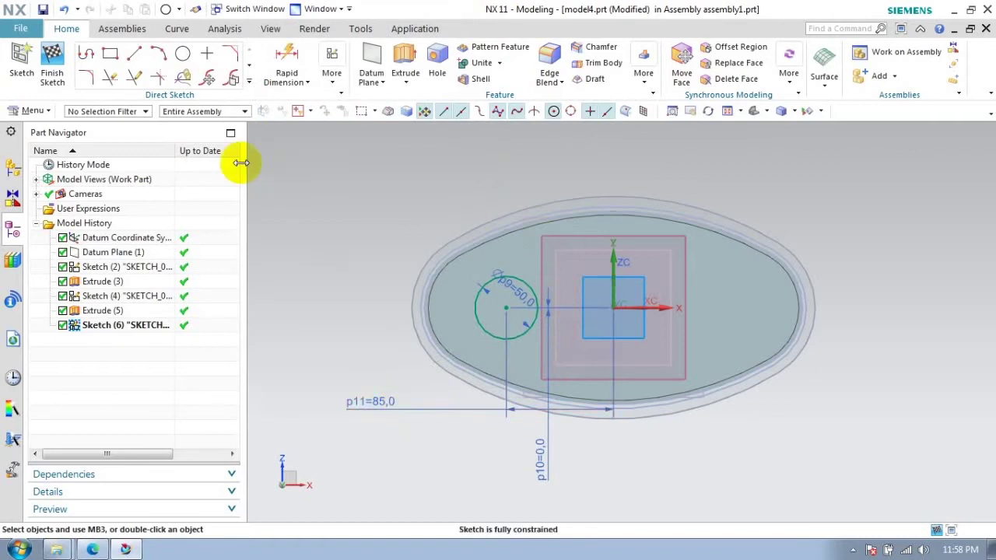
click(52, 66)
mouse_move(645, 328)
middle_down()
mouse_move(607, 378)
mouse_move(605, 369)
middle_up()
Extrude the Ø50 circle sketch as a Subtract cut through the oval plate
click(528, 322)
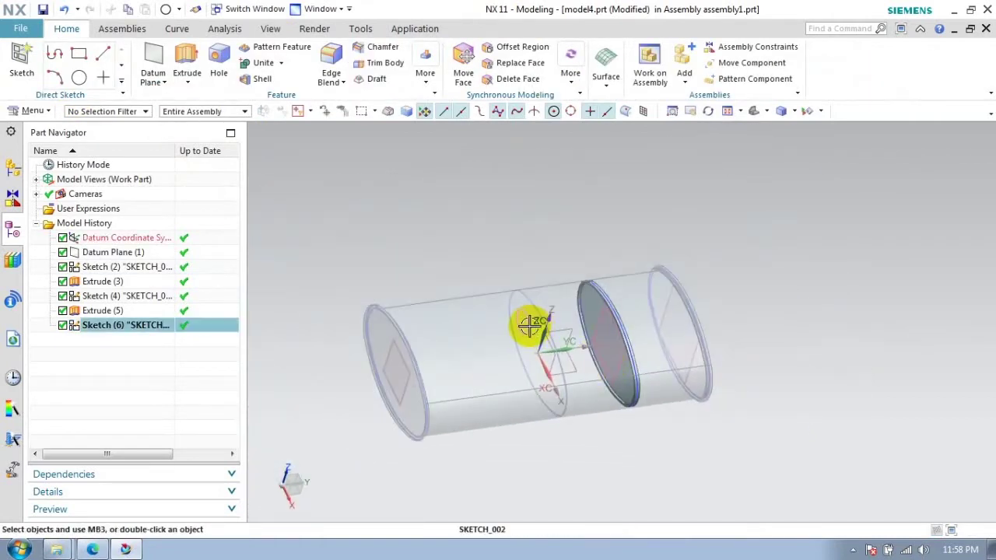
click(187, 59)
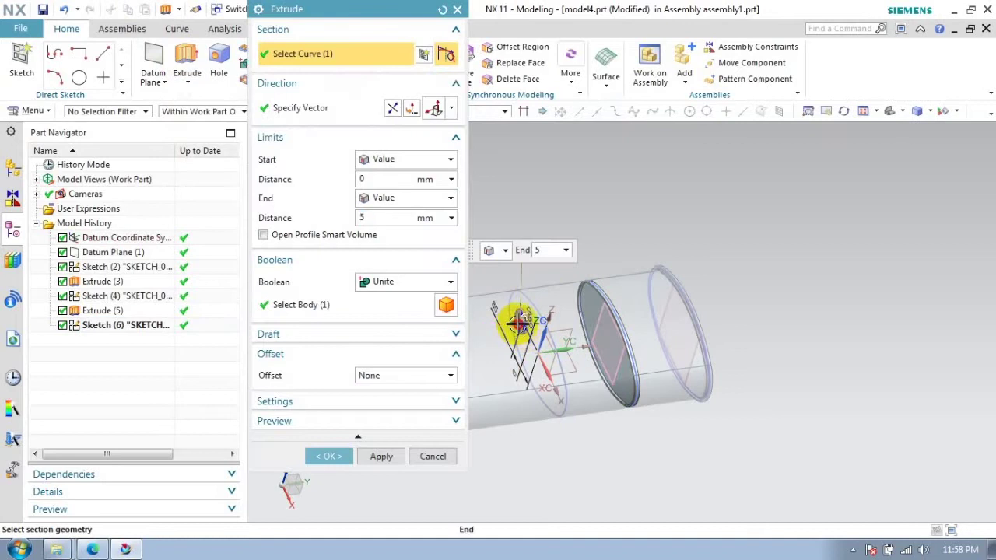
click(404, 282)
click(420, 327)
click(328, 456)
mouse_move(694, 405)
middle_down()
mouse_move(702, 362)
mouse_move(679, 404)
middle_up()
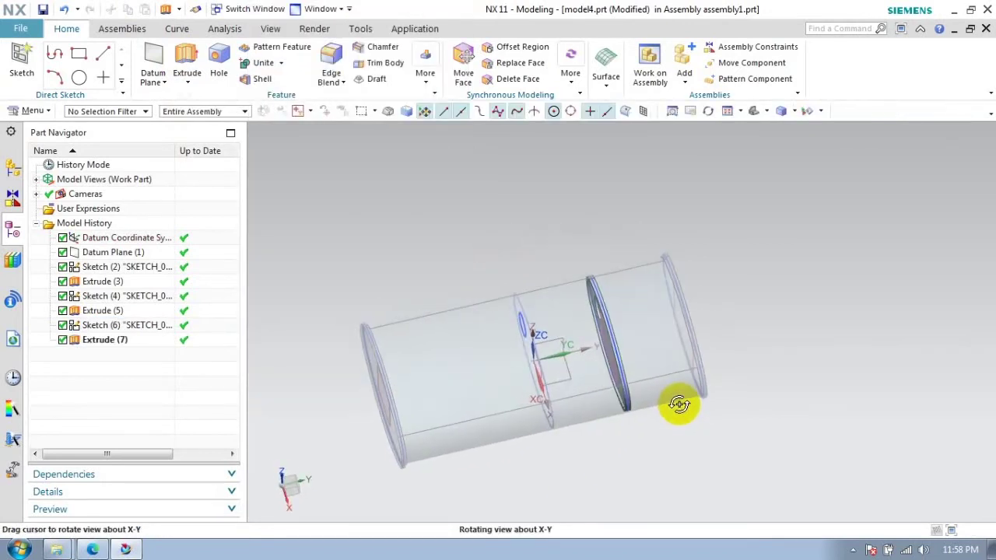
mouse_move(436, 280)
middle_down()
mouse_move(462, 282)
mouse_move(480, 302)
middle_up()
Mirror the hole circle in Sketch (6) about the sketch's vertical axis
double_click(100, 324)
click(238, 76)
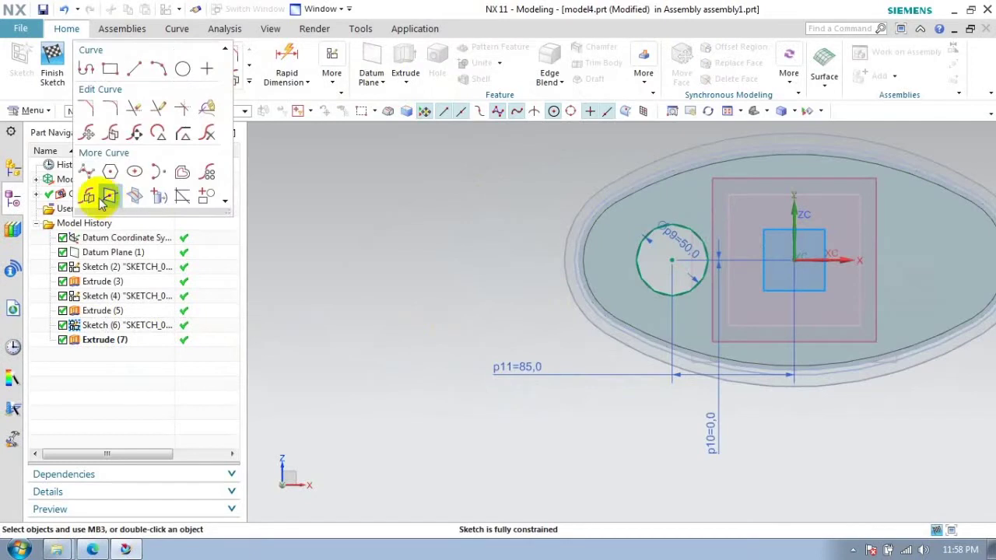
click(109, 196)
middle_click(755, 222)
click(790, 215)
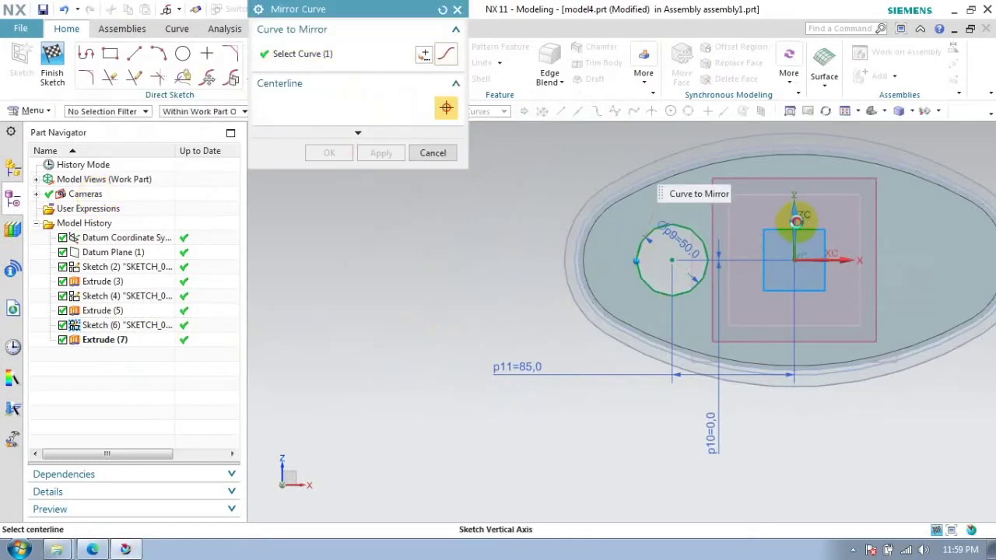
click(329, 152)
click(58, 74)
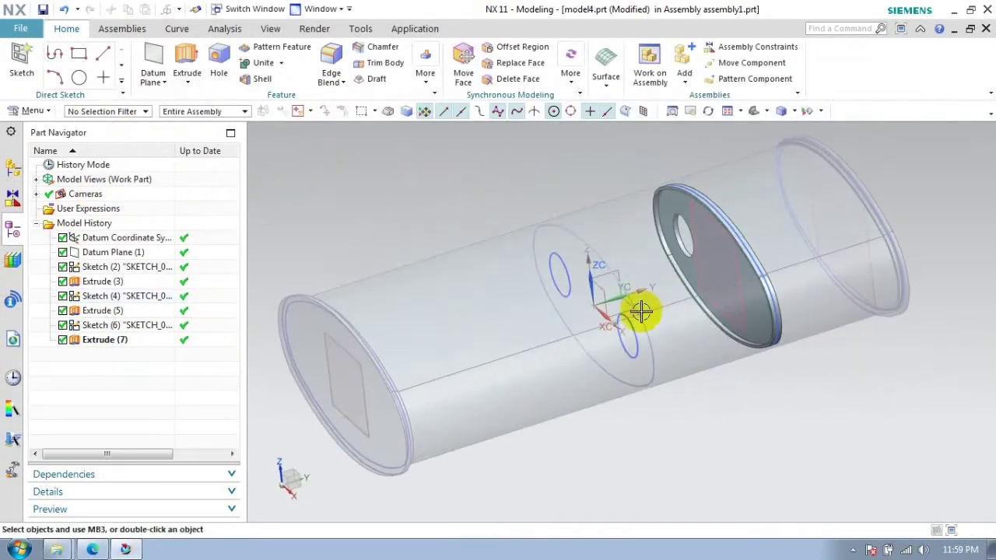
Add the mirrored circle to Extrude (7) so the plate gets two holes
double_click(101, 340)
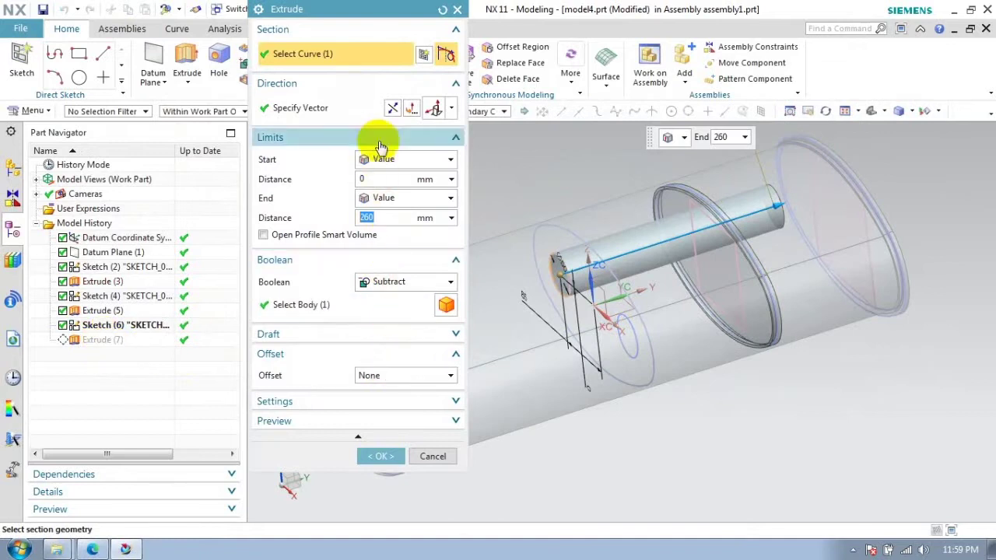
click(637, 330)
click(376, 457)
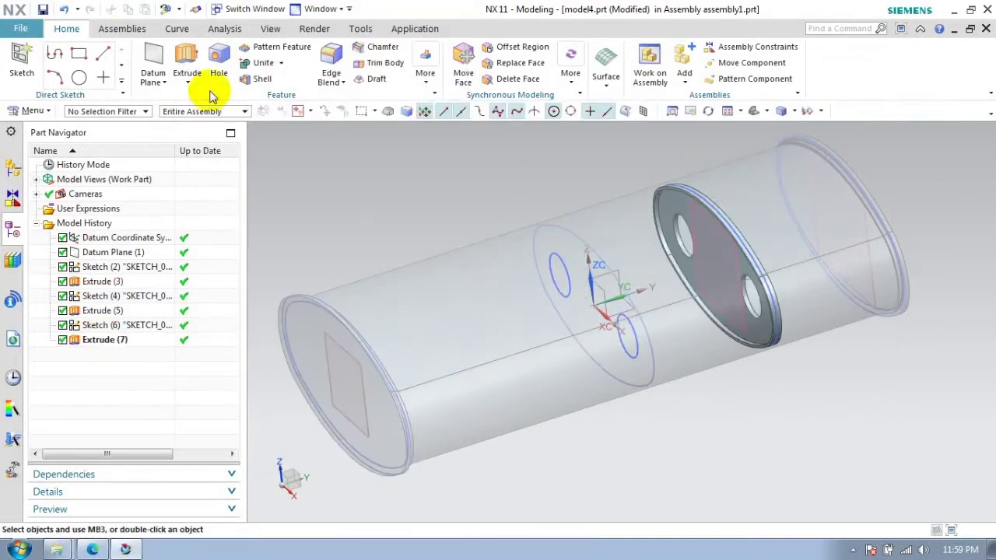
Make assembly1 the work part and mirror model4 with the Mirror Assembly wizard
click(12, 166)
double_click(122, 179)
click(122, 28)
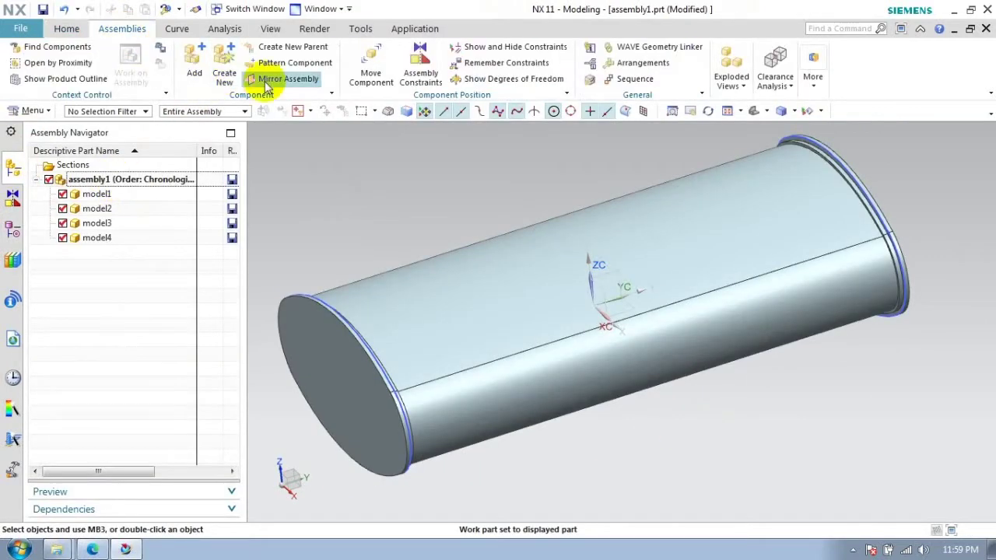
click(284, 78)
click(662, 269)
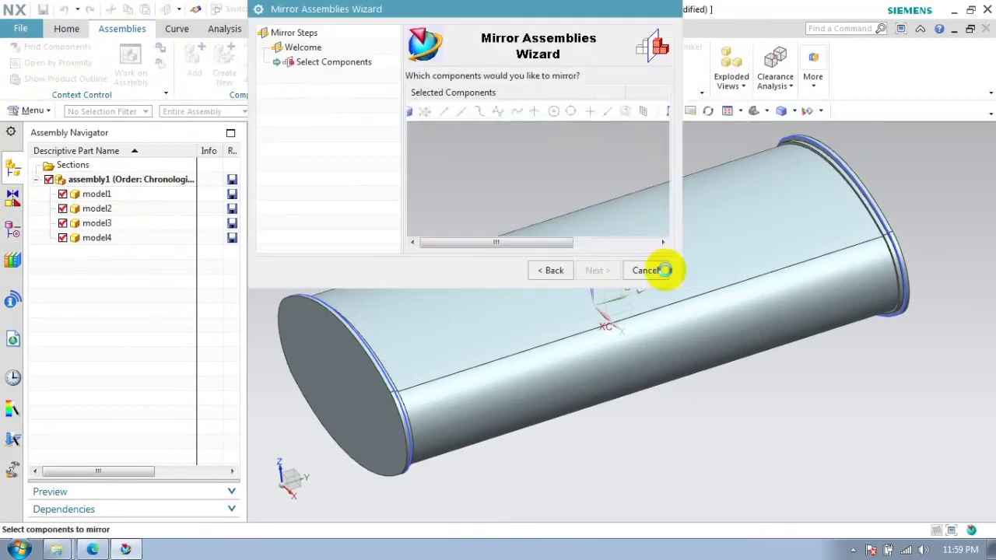
click(97, 238)
click(596, 269)
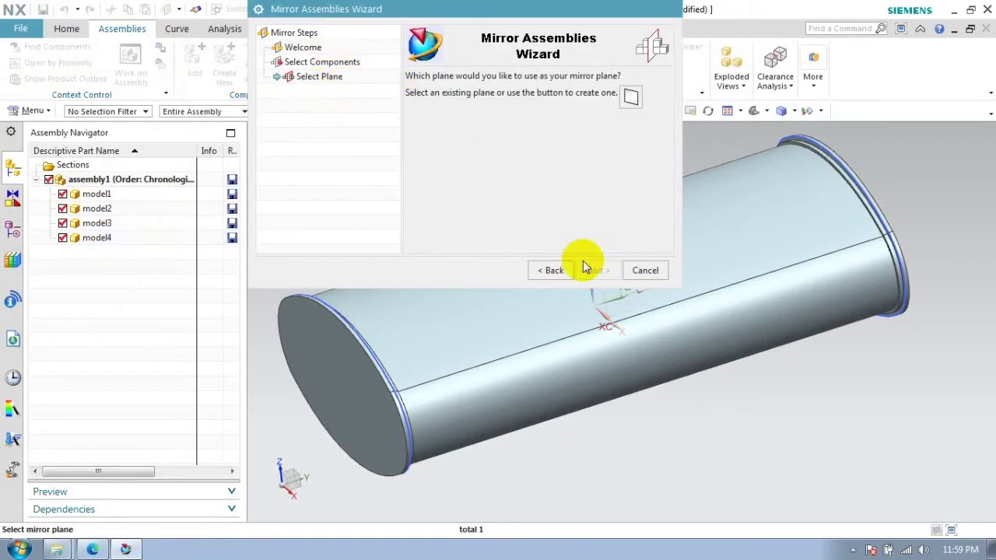
click(606, 305)
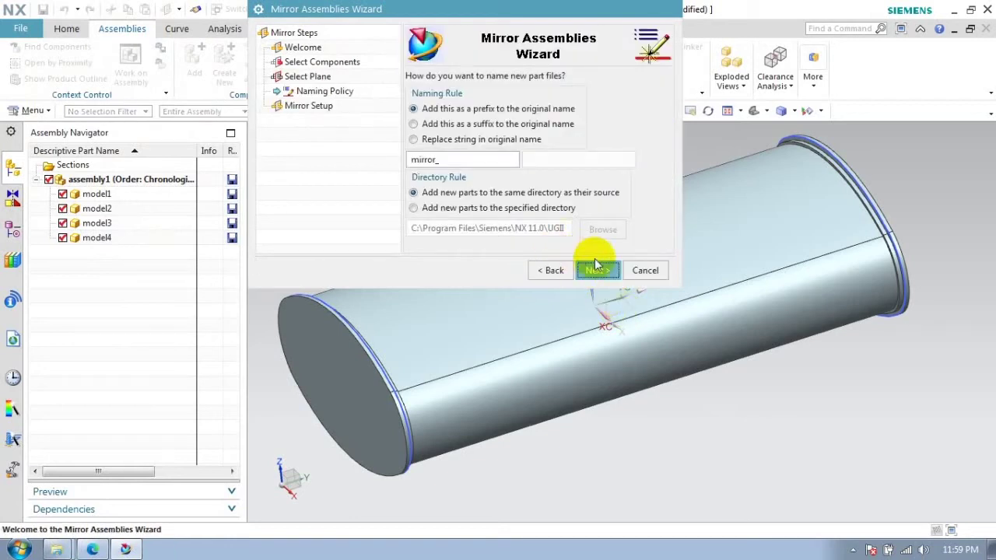
click(590, 269)
click(590, 269)
click(669, 270)
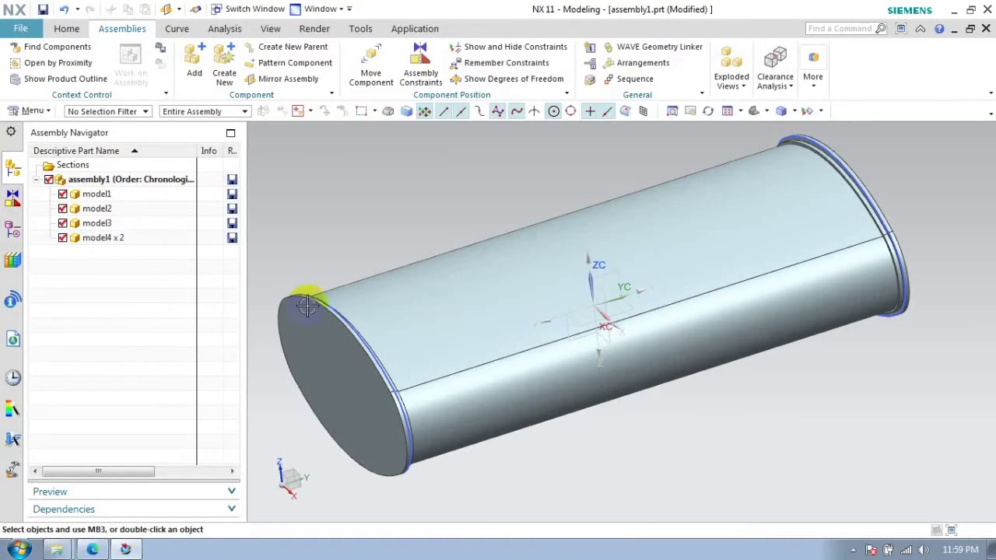
Hide model1's outer cylinder to reveal the discs inside
click(63, 194)
click(63, 194)
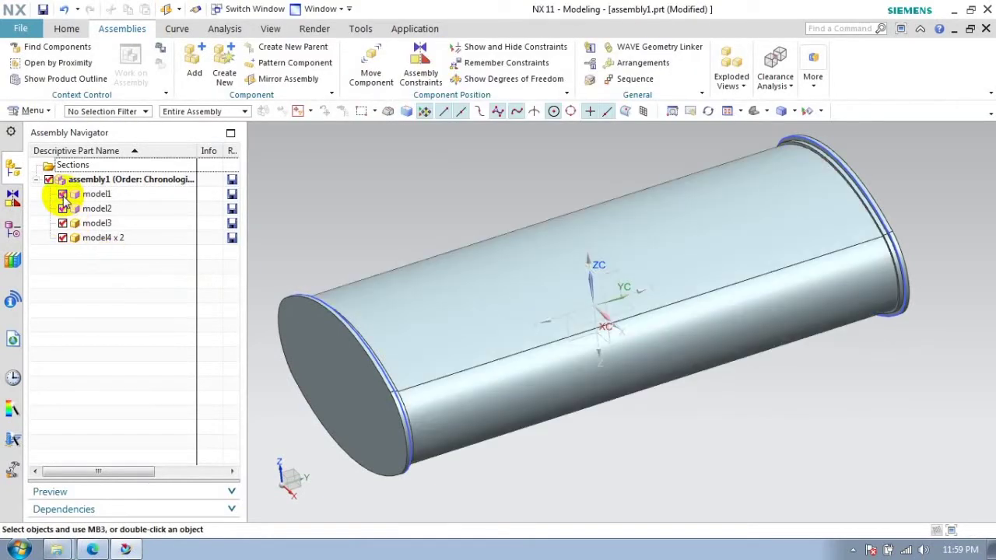
click(63, 194)
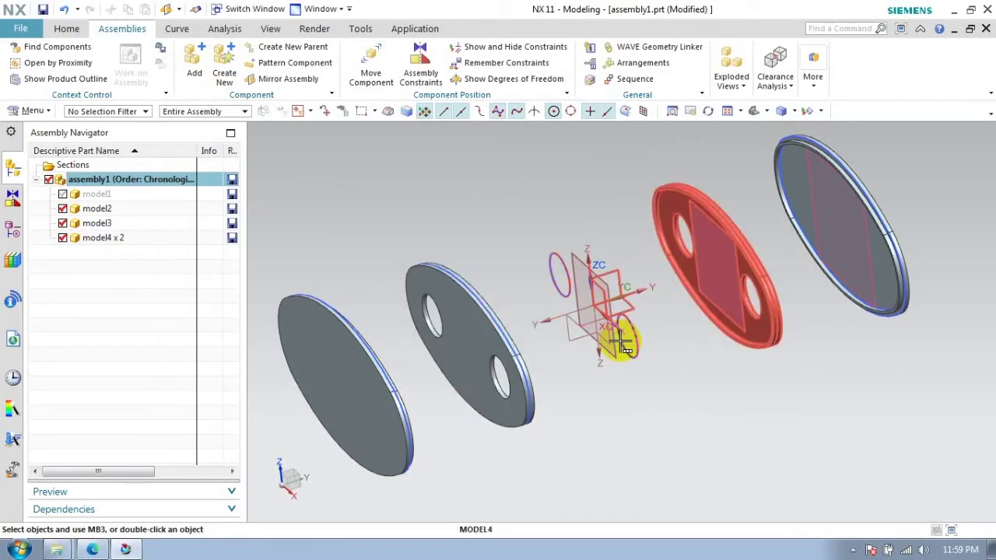
scroll(411, 238, down, 2)
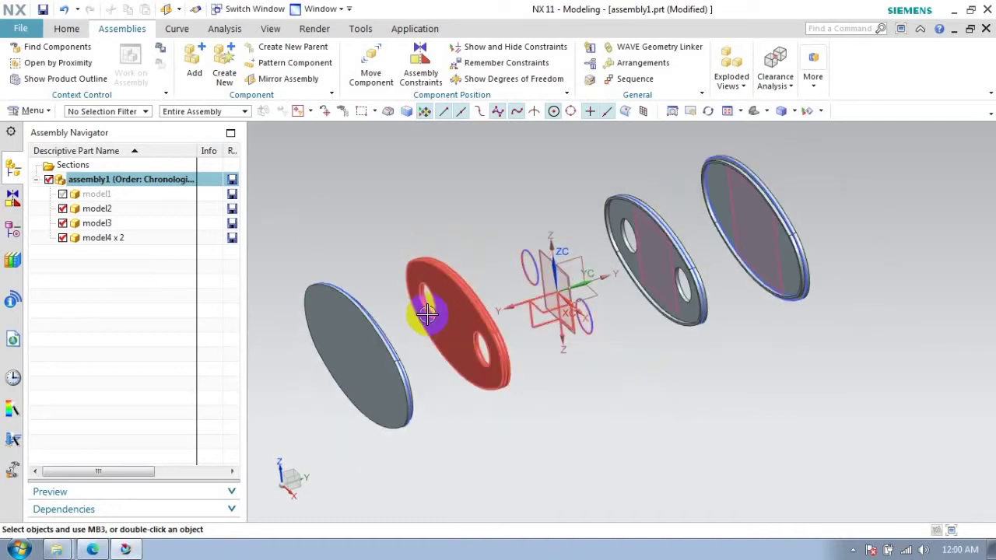
Make model2 the work part and start a sketch on its XZ plane
click(93, 210)
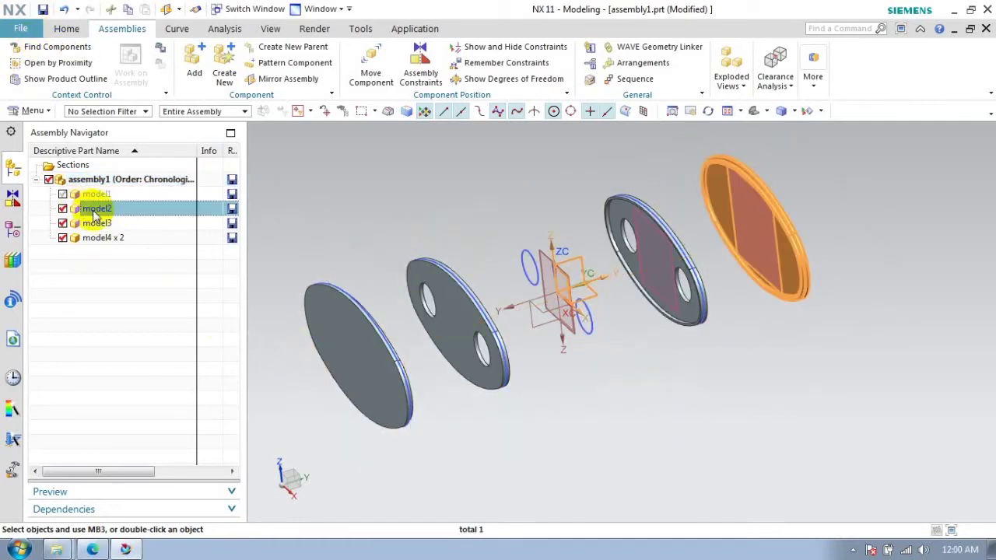
double_click(93, 210)
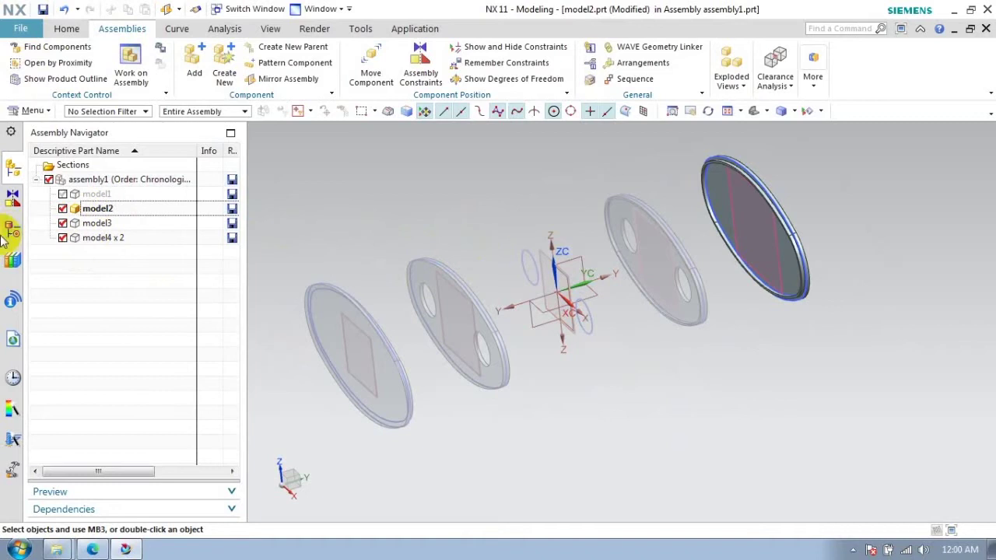
click(66, 28)
click(22, 62)
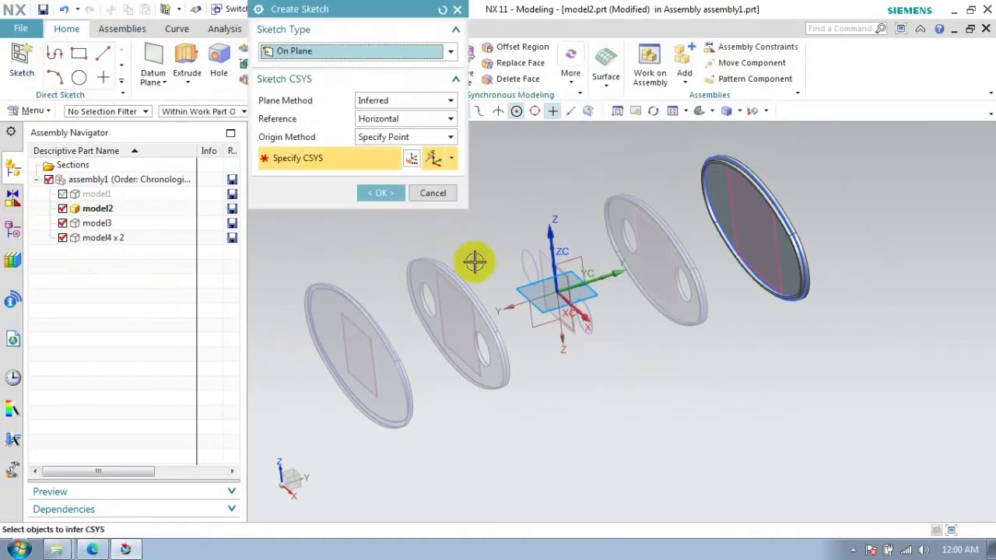
click(544, 268)
middle_click(537, 272)
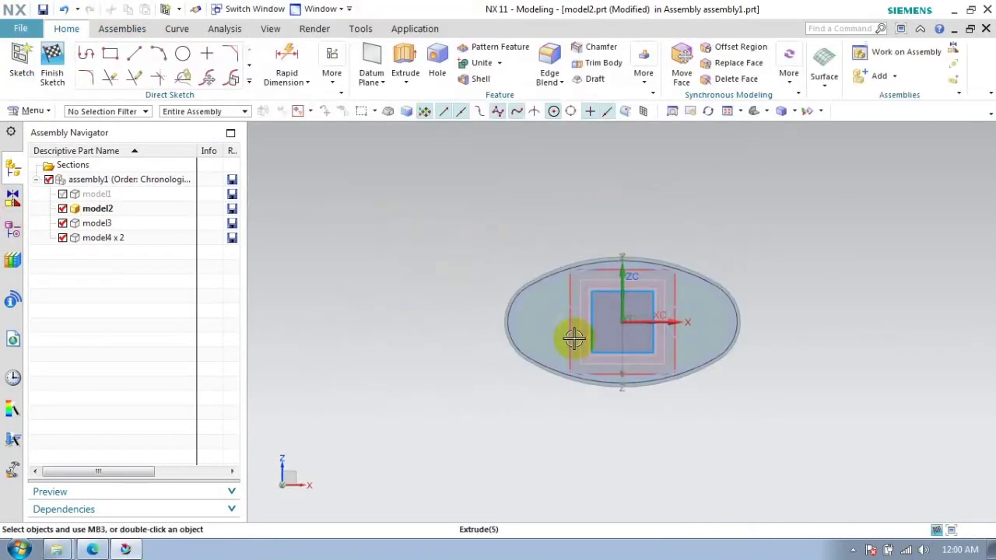
Draw a Ø50 circle dimensioned 85 horizontally and 0 vertically from the origin, then finish
click(248, 81)
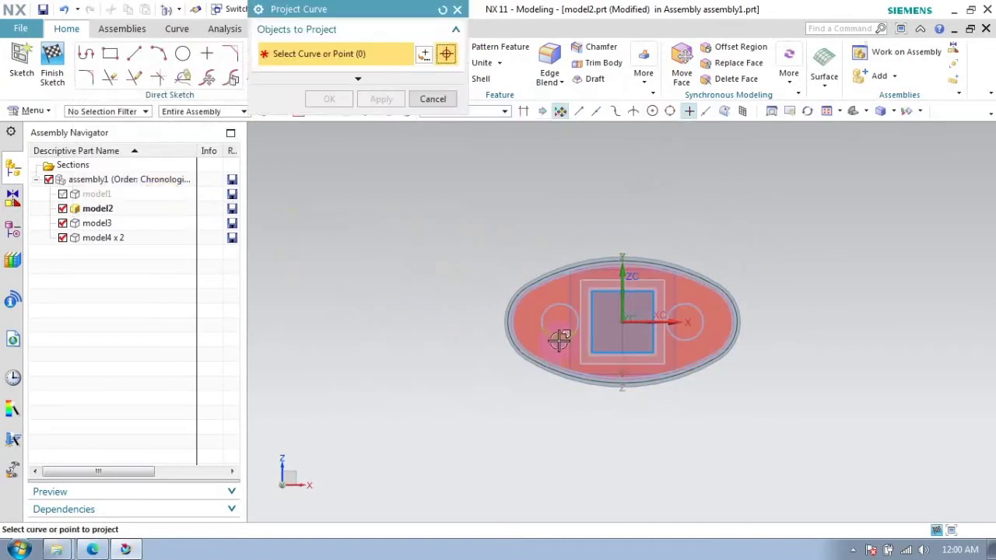
click(432, 98)
click(183, 53)
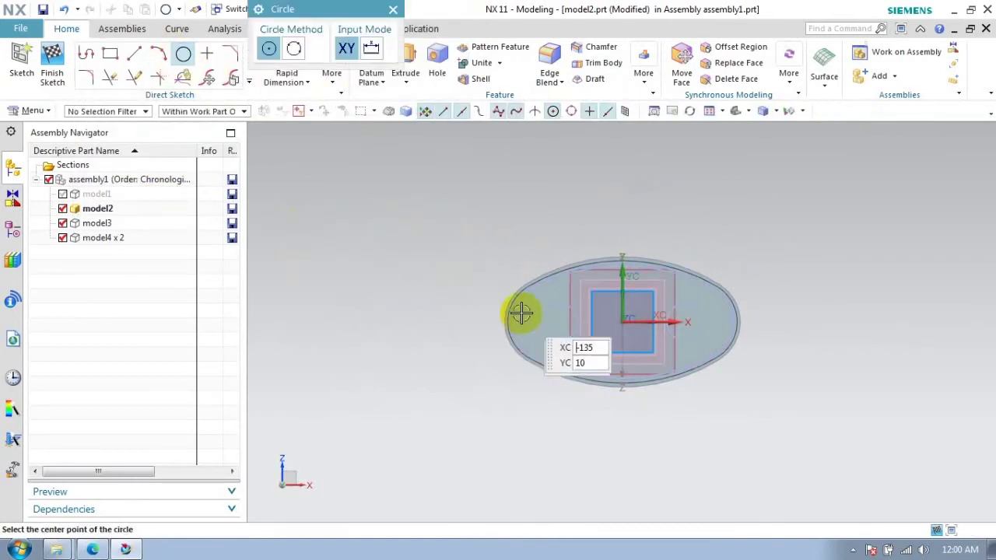
scroll(547, 315, down, 3)
click(543, 307)
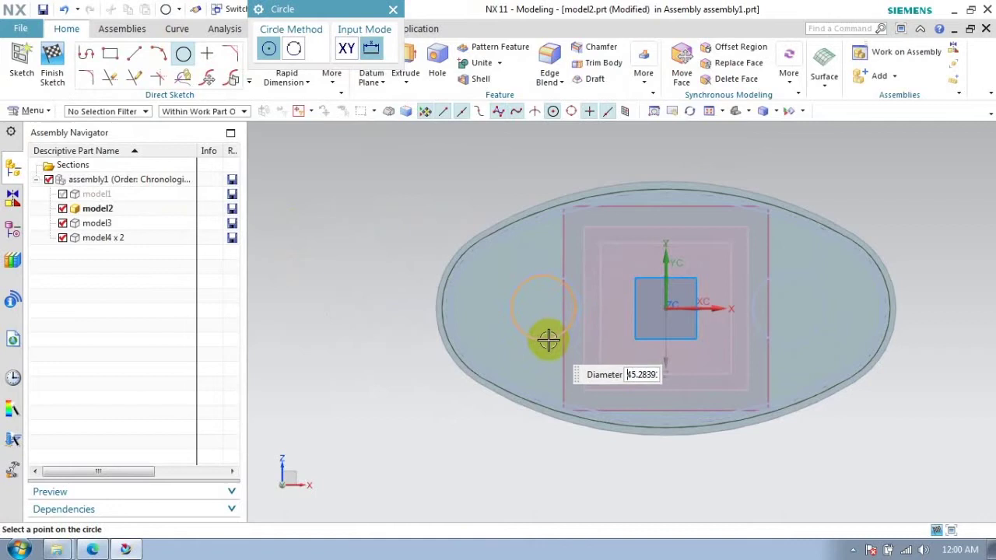
key(Escape)
mouse_move(549, 343)
middle_down()
mouse_move(645, 298)
mouse_move(655, 381)
mouse_move(617, 343)
middle_up()
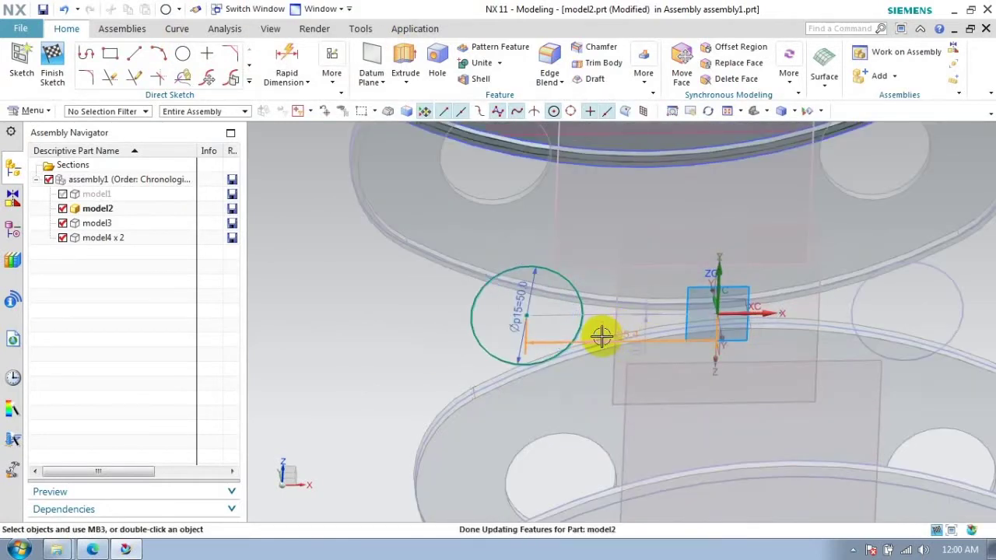
double_click(601, 336)
middle_click(535, 350)
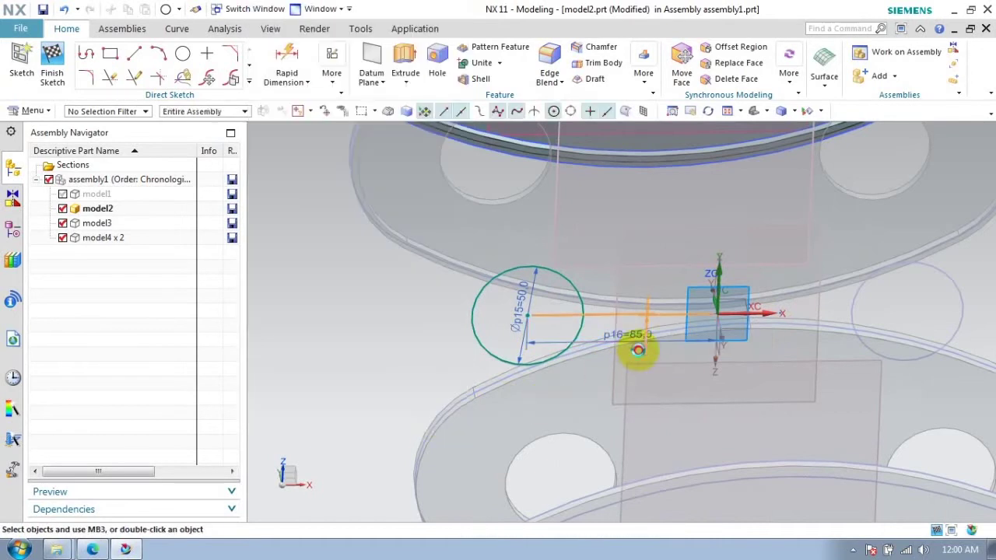
double_click(636, 350)
middle_click(425, 413)
middle_drag(424, 413, 92, 173)
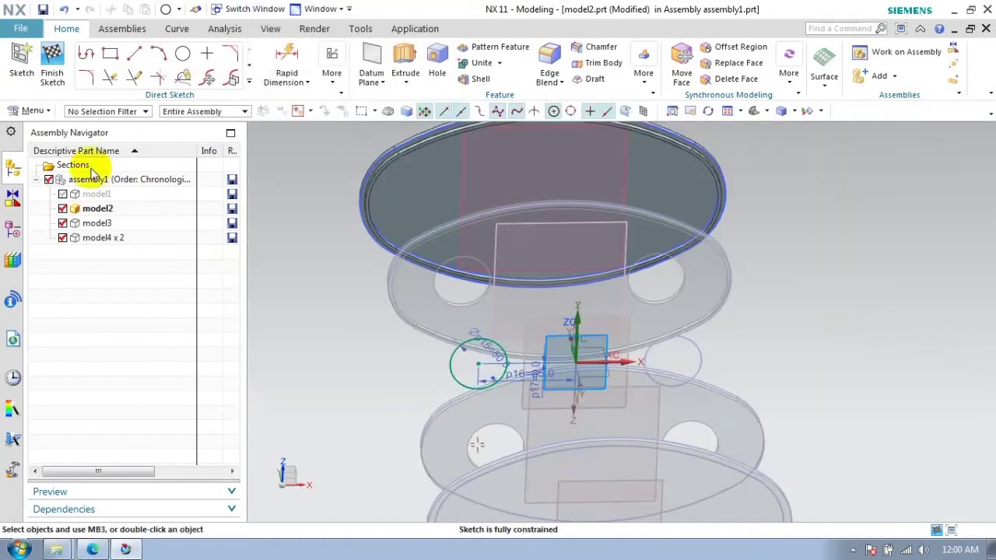
click(53, 73)
Extrude the circle as a Subtract cut through the model2 disc
middle_drag(484, 291, 614, 324)
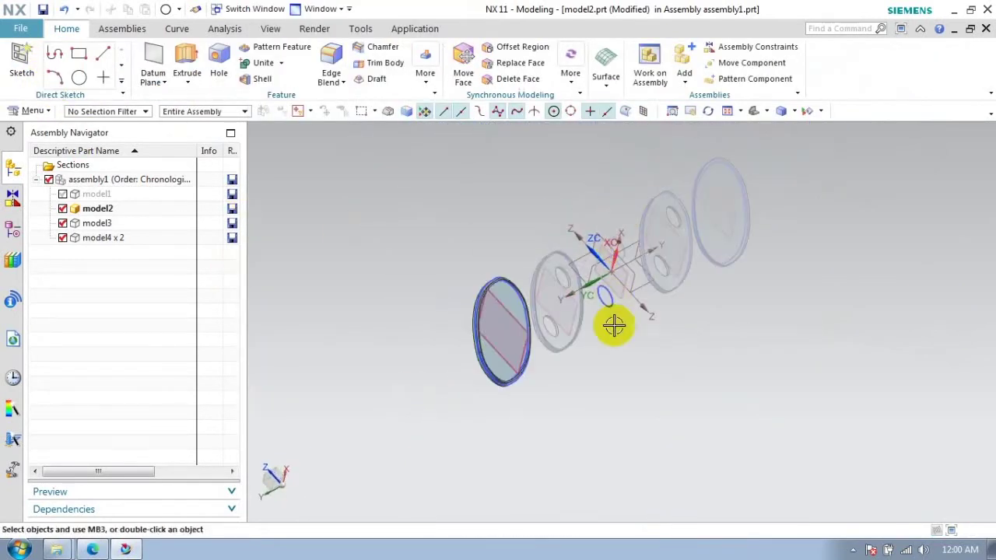
click(187, 63)
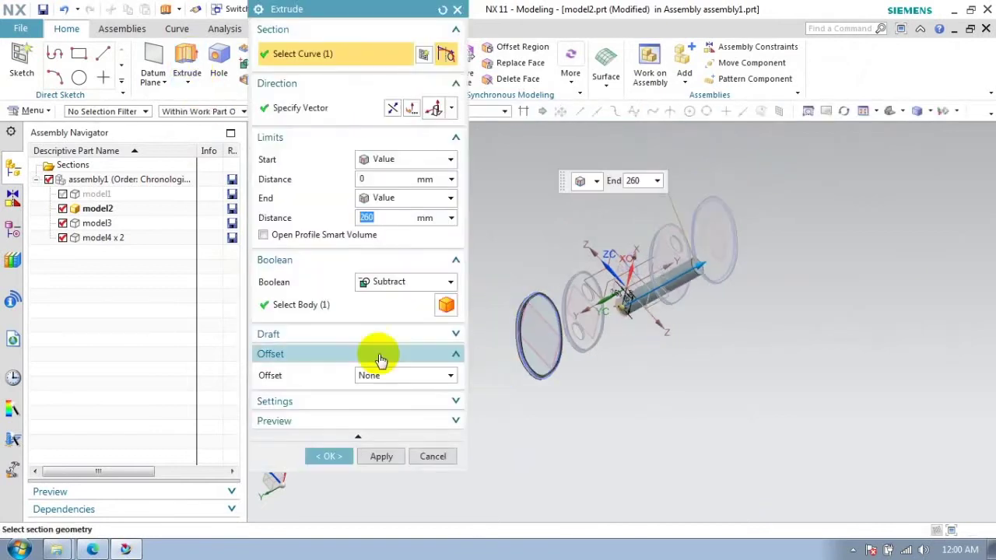
click(342, 458)
mouse_move(513, 365)
middle_down()
mouse_move(604, 349)
mouse_move(543, 333)
mouse_move(551, 339)
middle_up()
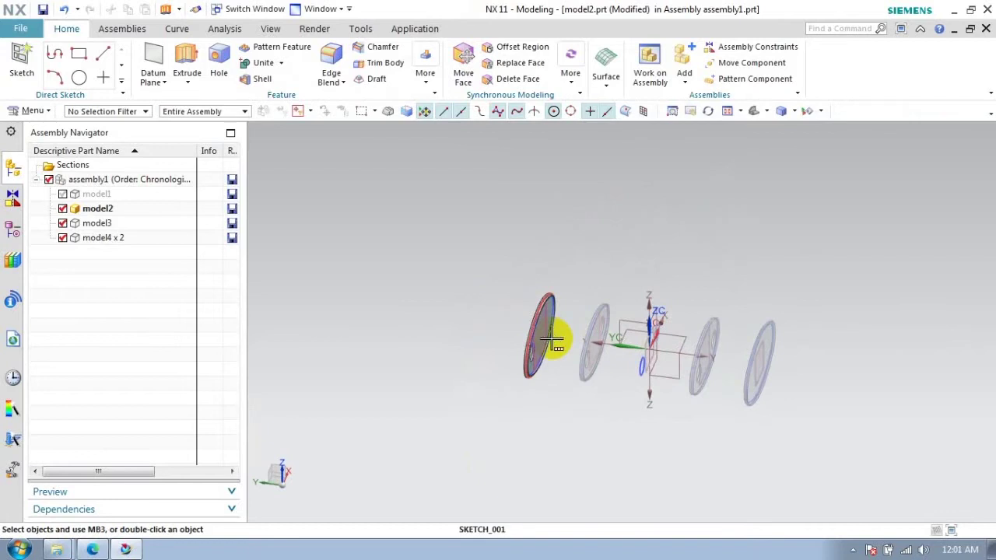
middle_drag(541, 446, 627, 357)
Make model3 the work part and start a sketch on the disc face
double_click(99, 223)
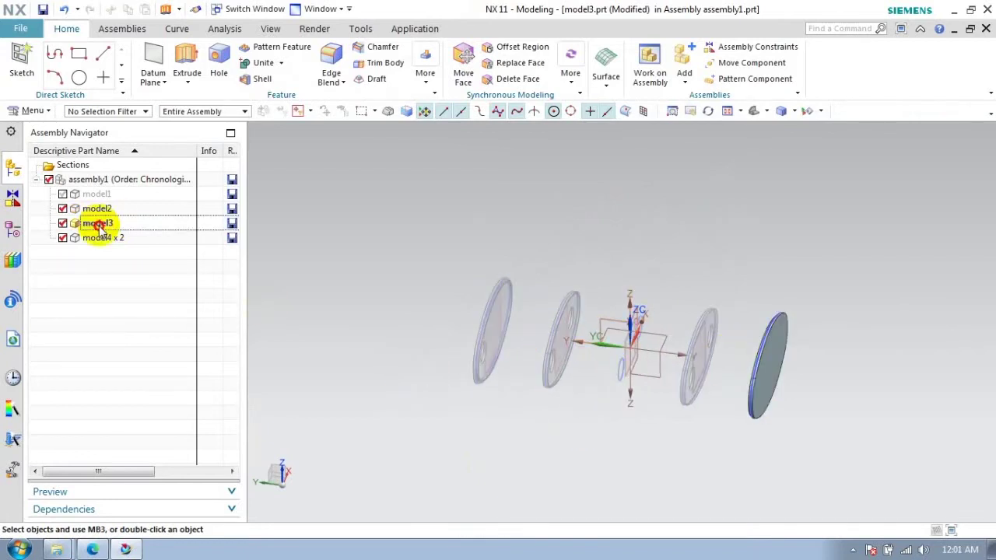
mouse_move(552, 327)
middle_down()
mouse_move(552, 311)
mouse_move(835, 387)
mouse_move(615, 309)
middle_up()
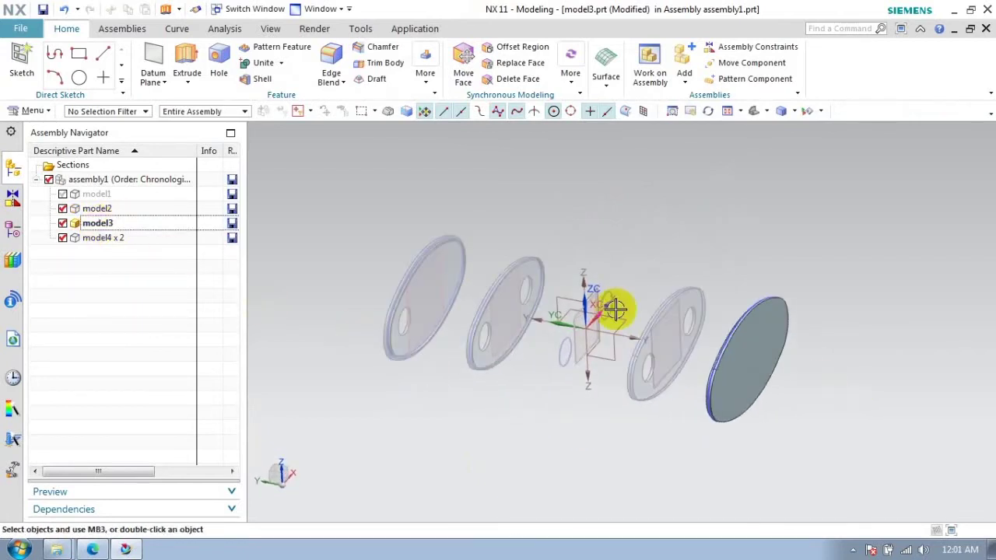
click(24, 56)
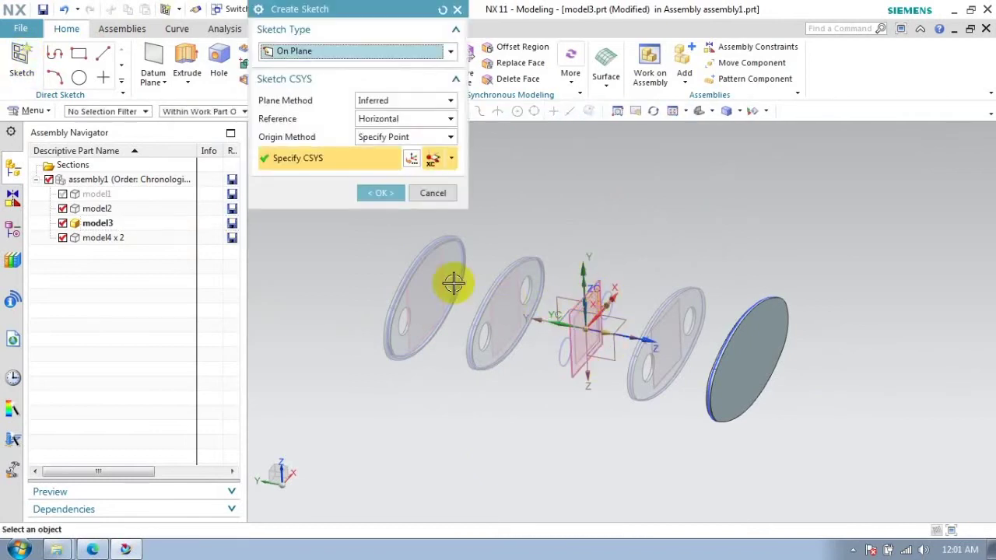
click(573, 265)
middle_click(573, 264)
Sketch a 50 mm circle placed 85 mm from the disc centre and finish the sketch
click(182, 54)
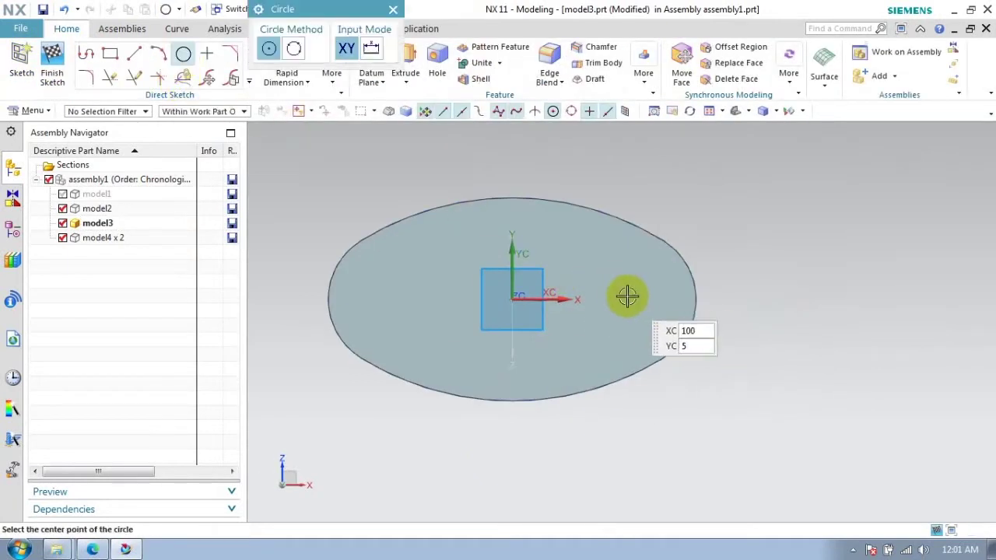
click(639, 296)
click(637, 326)
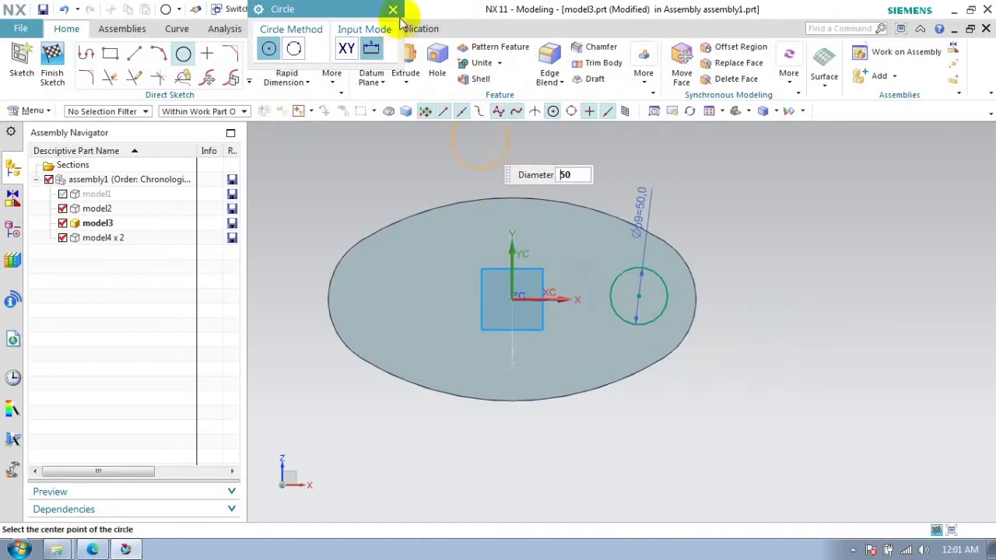
key(Escape)
double_click(579, 264)
text(85)
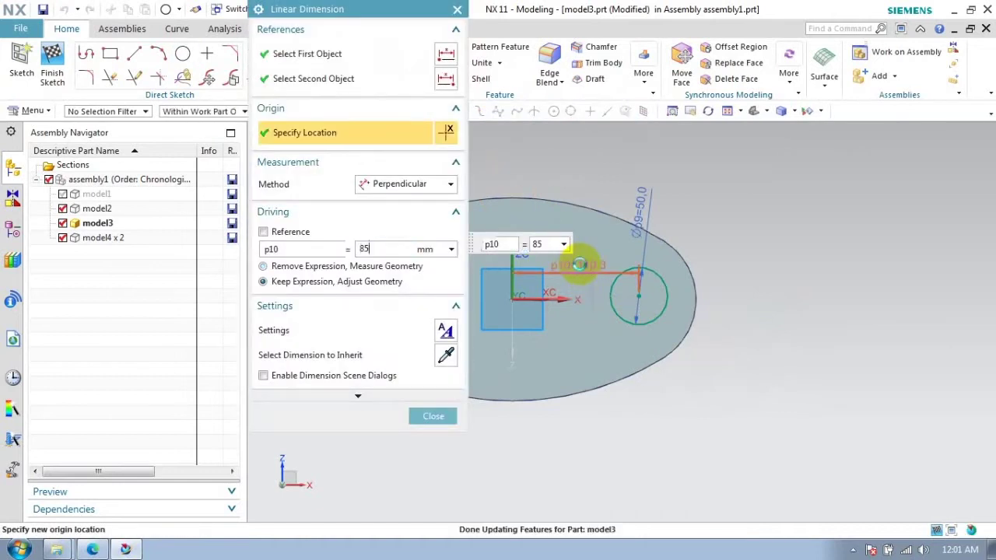
middle_click(483, 375)
double_click(563, 309)
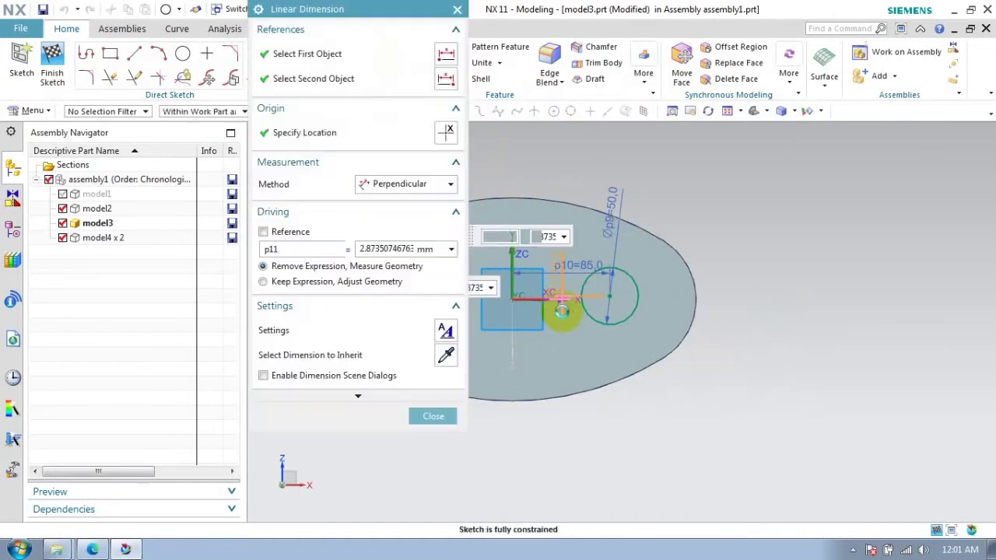
key(ctrl+q)
Extrude the circle with Subtract through the disc, then make assembly1 the work part
mouse_move(584, 230)
middle_down()
mouse_move(596, 262)
mouse_move(725, 199)
middle_up()
key(x)
click(670, 250)
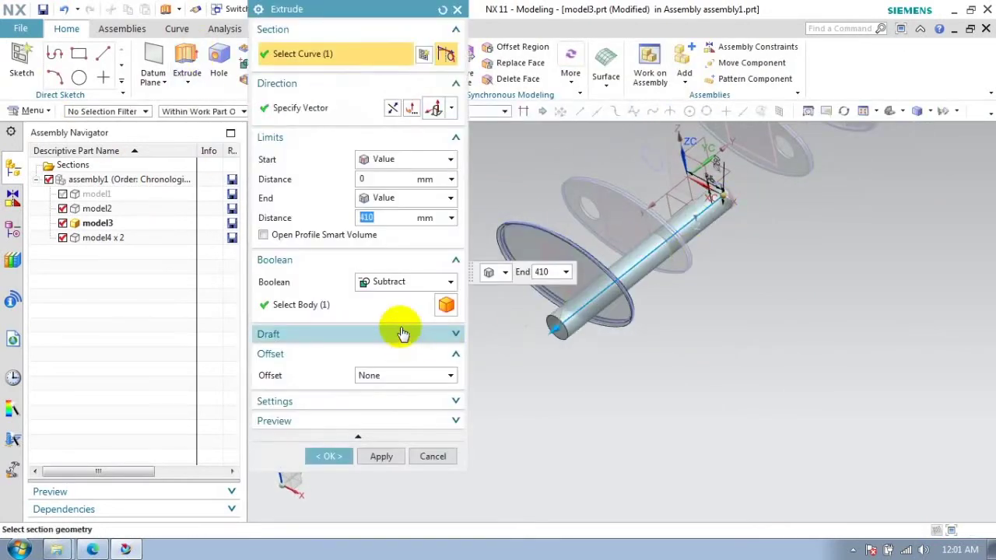
click(331, 455)
middle_drag(617, 414, 727, 291)
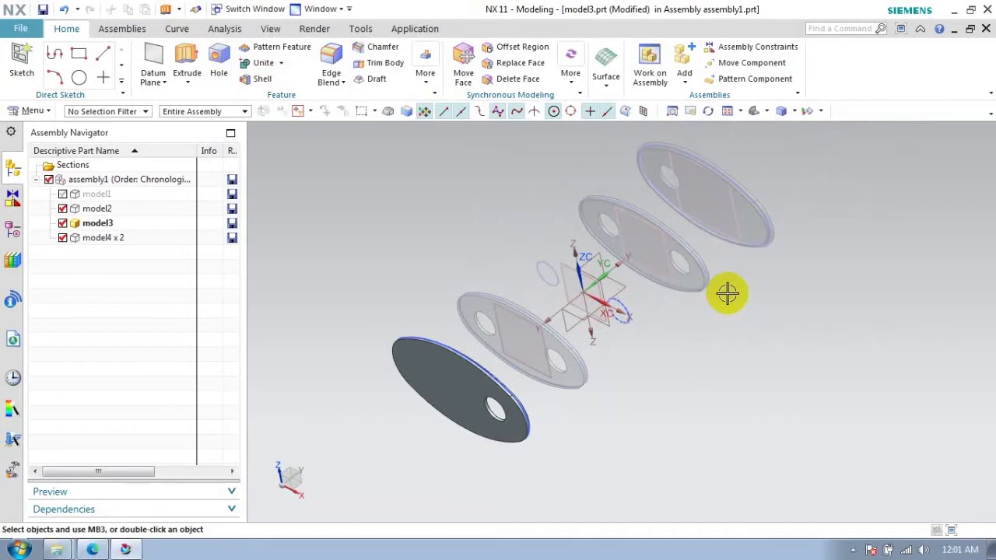
double_click(116, 179)
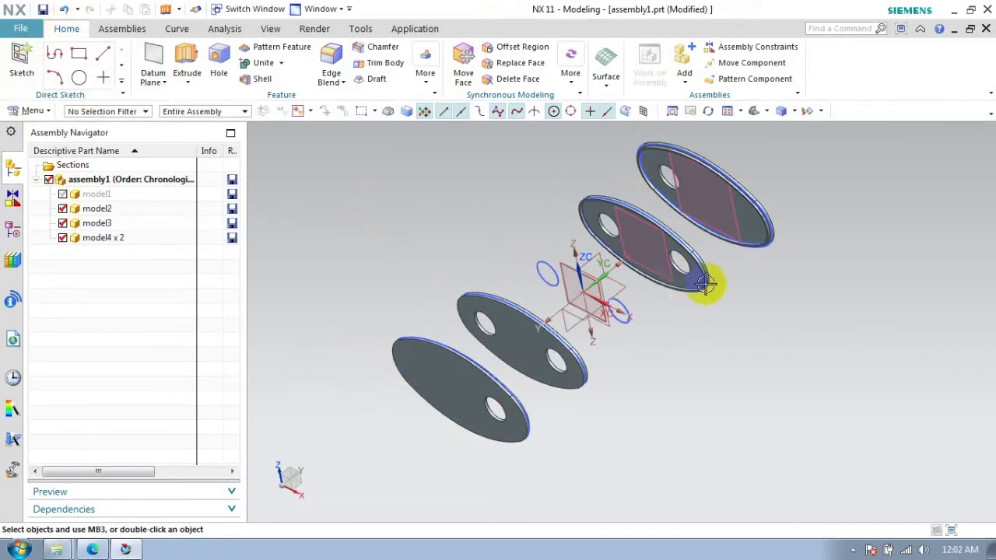
click(112, 29)
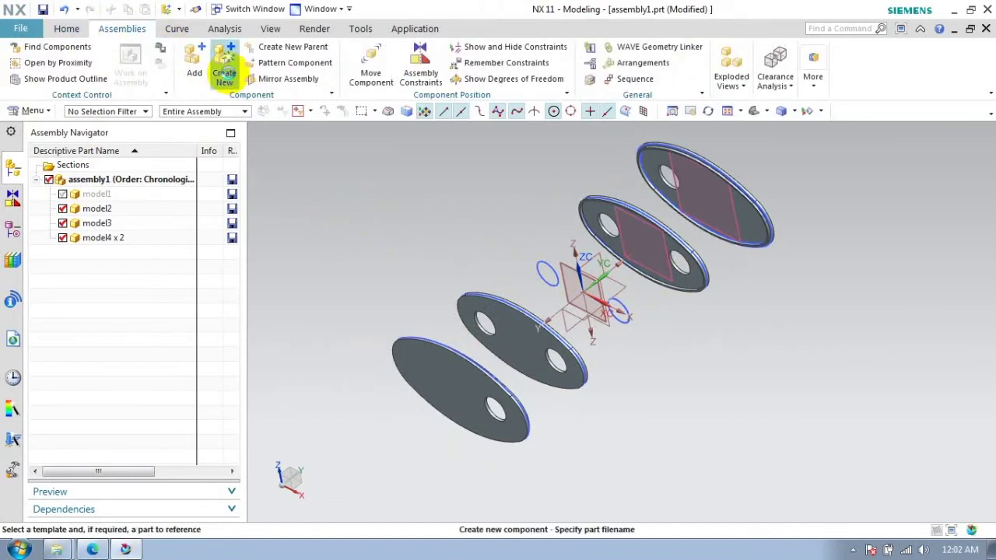
Add a new component model5 to the assembly
click(828, 517)
click(382, 116)
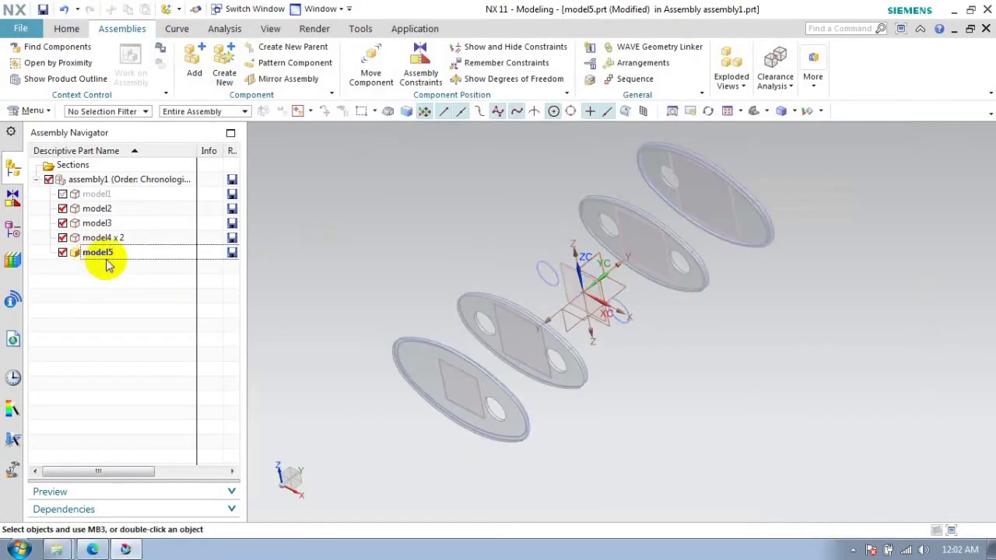
middle_drag(702, 257, 545, 265)
Create a datum plane offset 150 mm from the XZ plane
click(70, 30)
click(153, 58)
mouse_move(579, 333)
middle_down()
mouse_move(618, 366)
mouse_move(565, 312)
middle_up()
scroll(596, 338, up, 3)
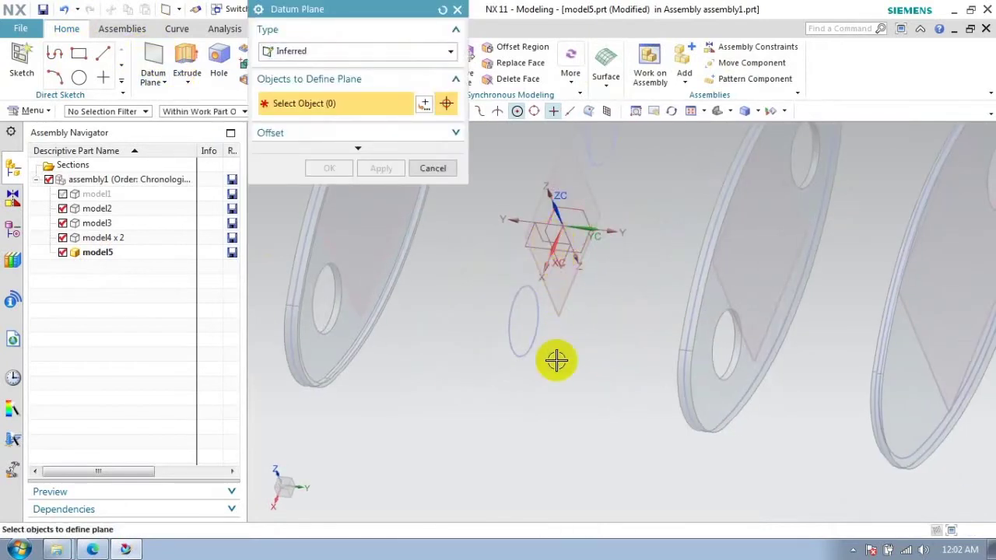
scroll(578, 382, down, 3)
scroll(585, 348, up, 2)
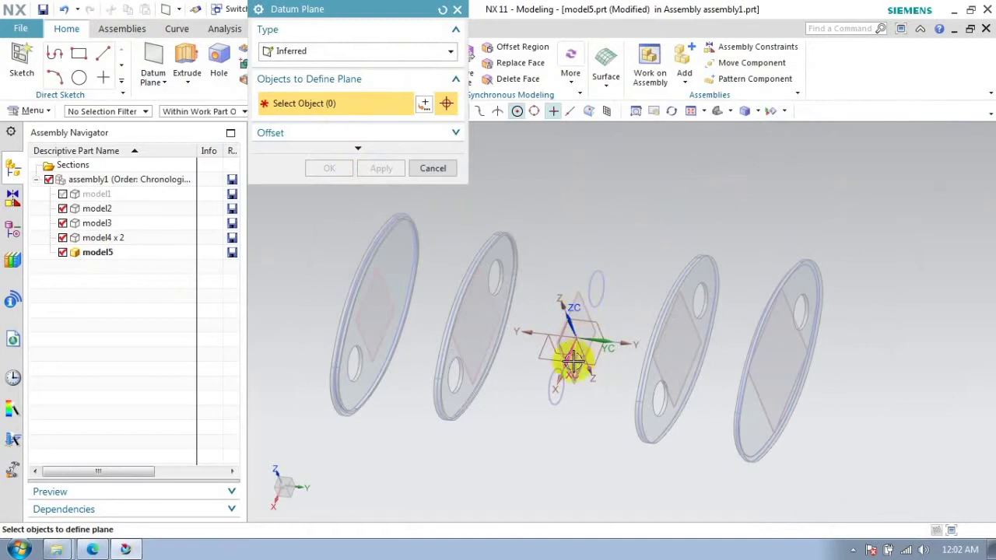
click(564, 331)
middle_drag(397, 255, 626, 318)
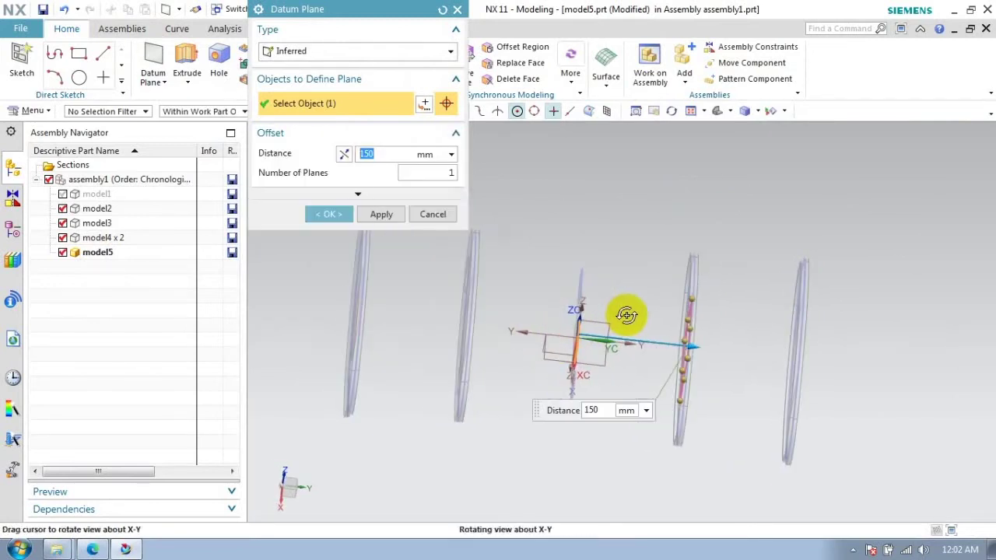
scroll(691, 324, up, 3)
scroll(692, 336, up, 1)
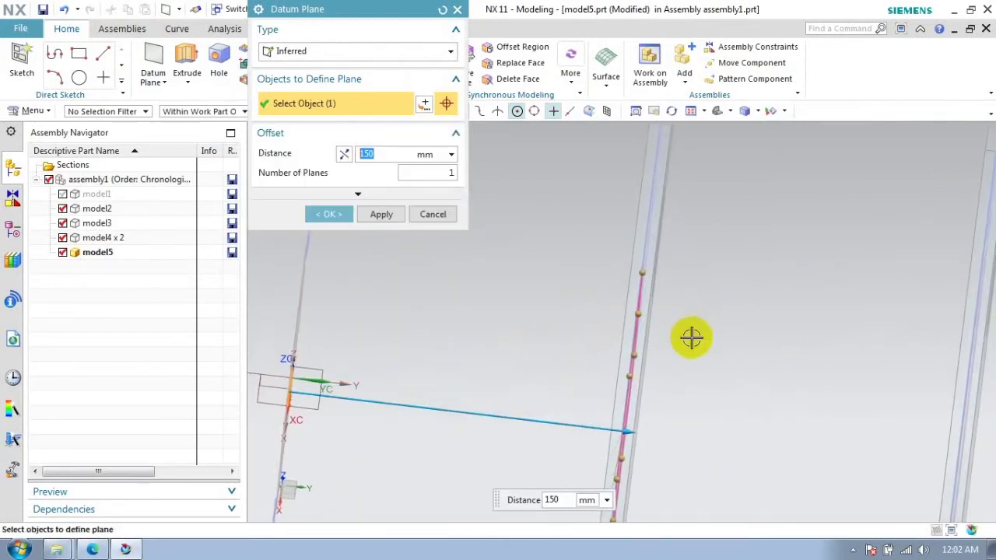
middle_click(545, 277)
mouse_move(734, 295)
middle_down()
mouse_move(711, 320)
mouse_move(477, 336)
middle_up()
Start an Extrude with a new sketch section on the 150 mm datum plane
click(185, 74)
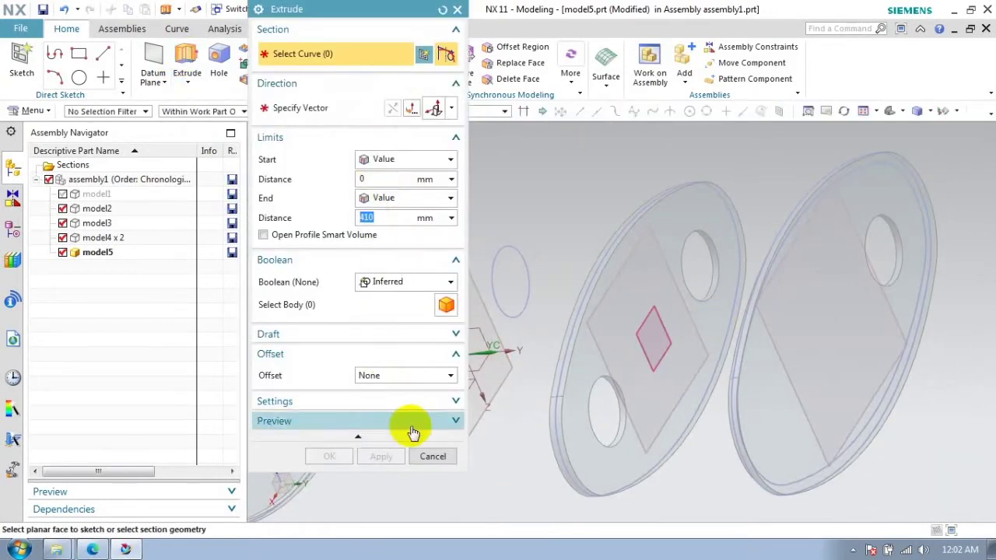
click(433, 456)
click(22, 62)
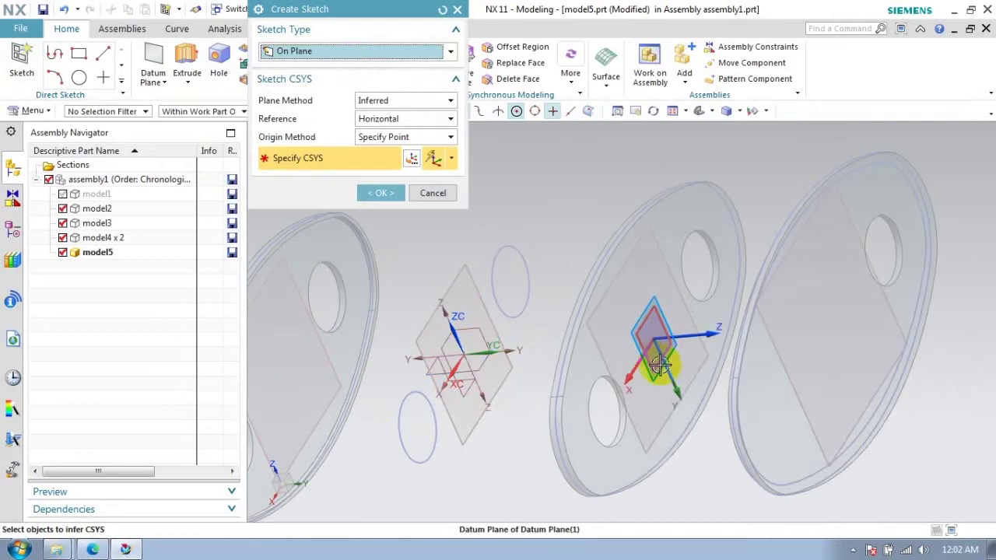
Draw a Ø50 circle on the right hole, dimensioned 85 mm horizontally and 0 vertically, and finish
click(381, 194)
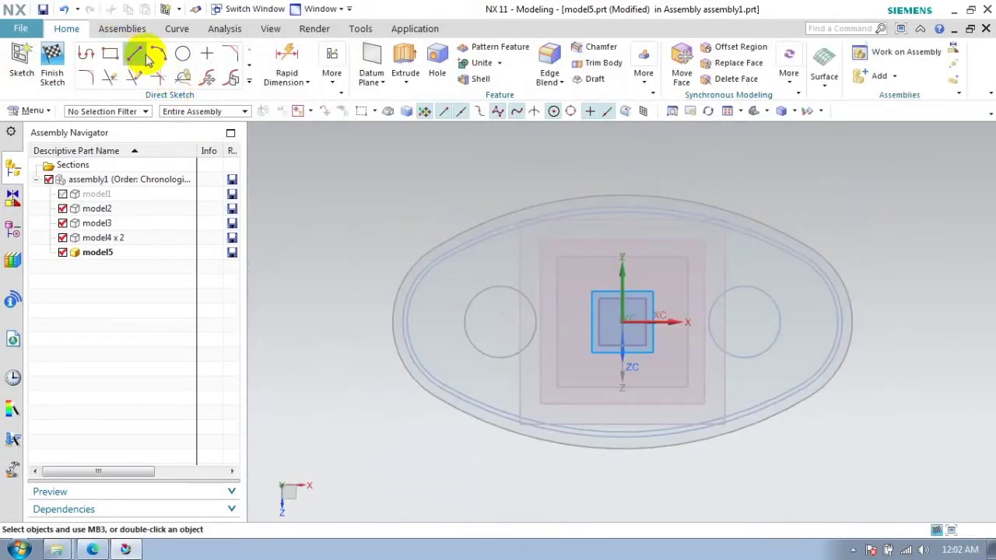
click(183, 53)
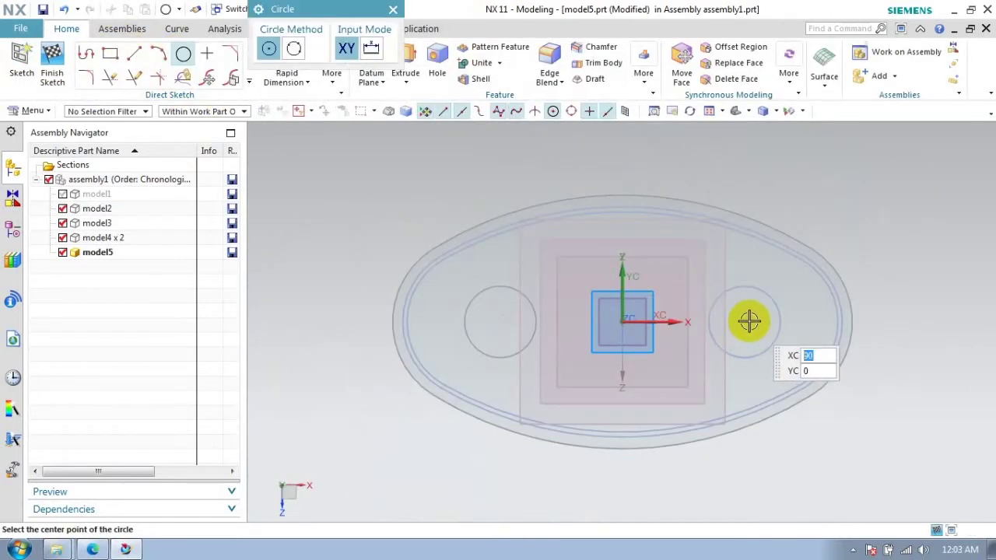
click(745, 322)
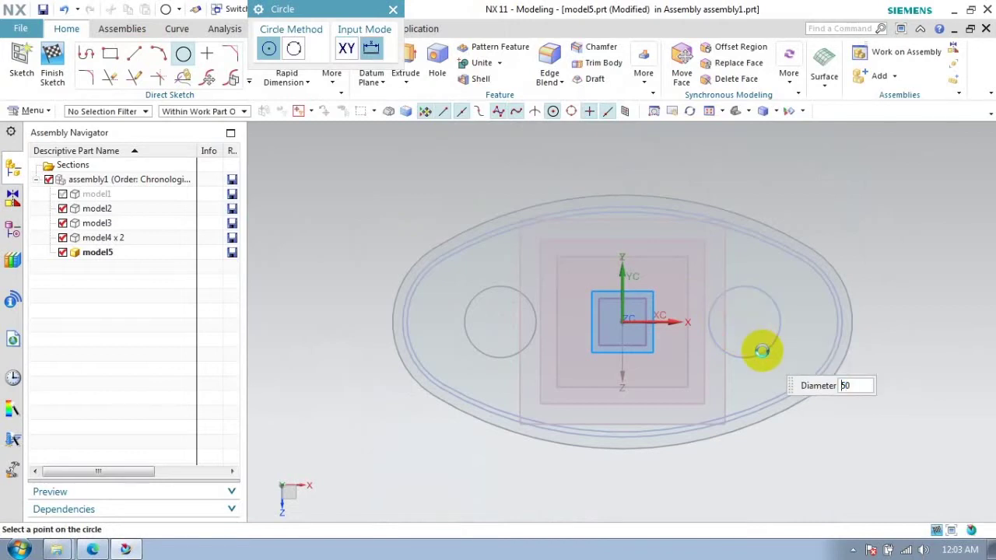
click(762, 351)
click(392, 9)
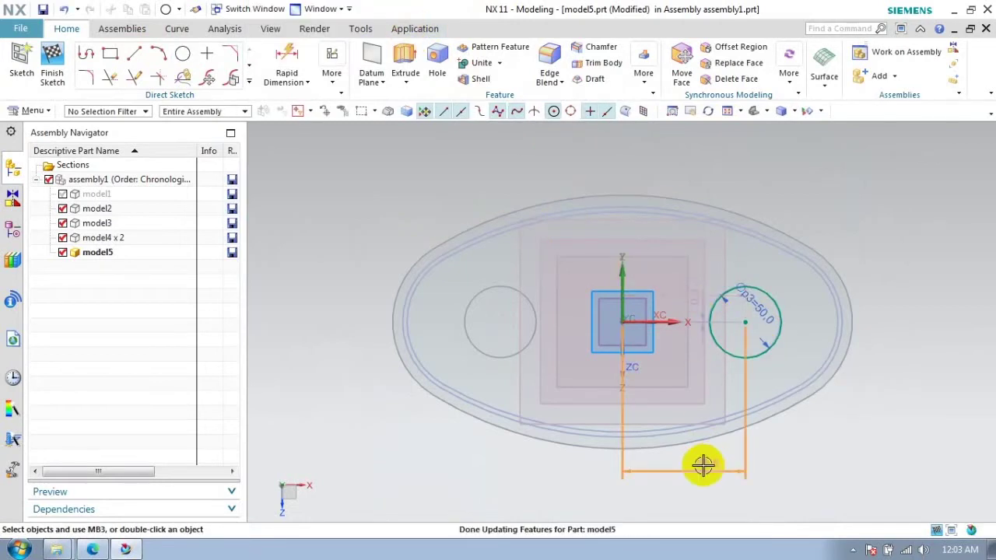
double_click(704, 465)
key(Return)
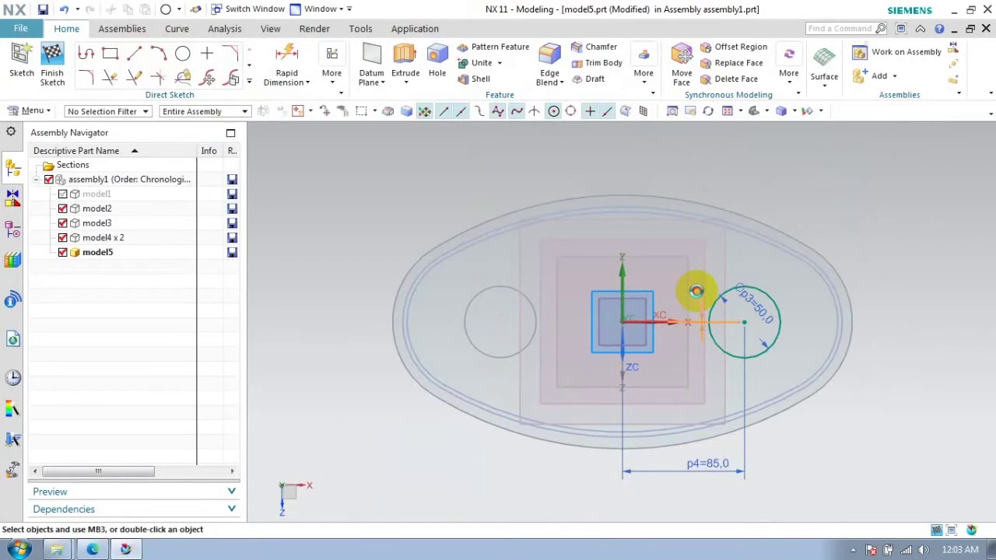
double_click(696, 294)
key(Return)
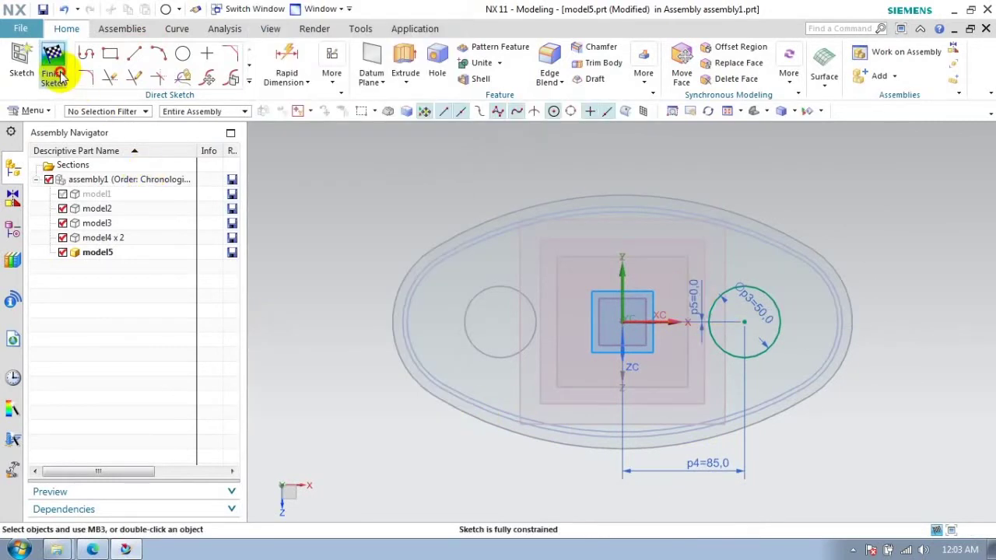
click(52, 63)
middle_drag(711, 295, 696, 313)
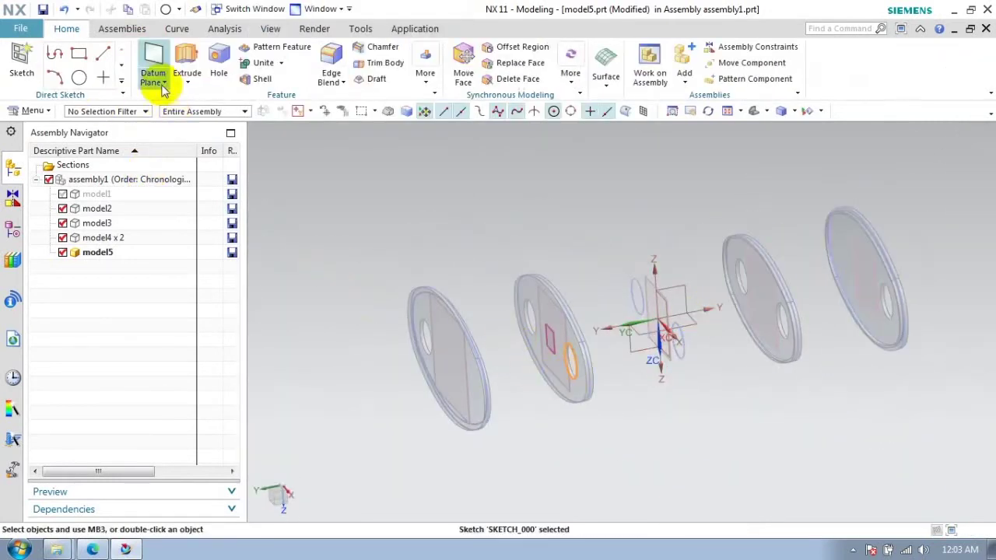
Extrude the Ø50 circle 620 mm, reversed so the shaft runs through the discs
click(187, 67)
click(395, 109)
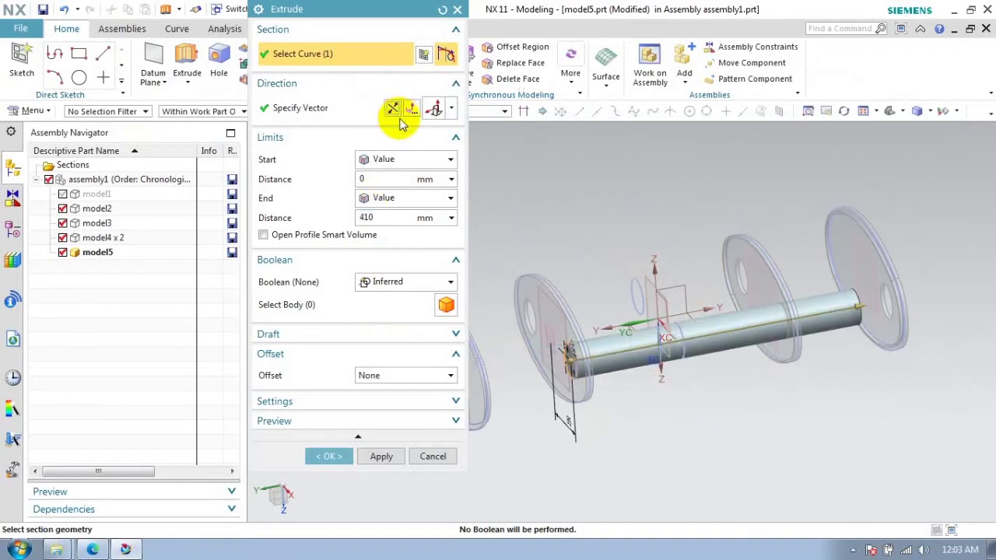
drag(879, 306, 827, 373)
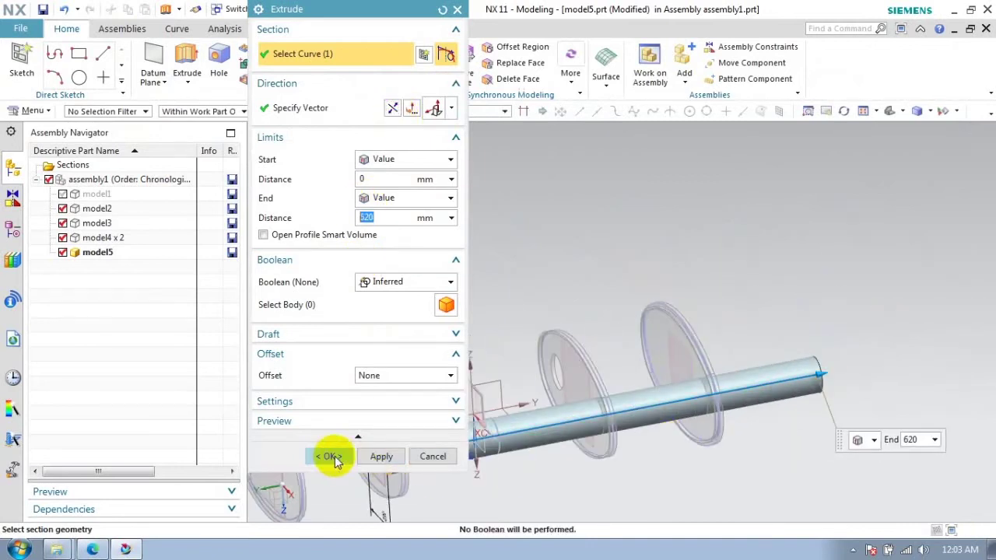
click(333, 457)
middle_drag(889, 411, 788, 393)
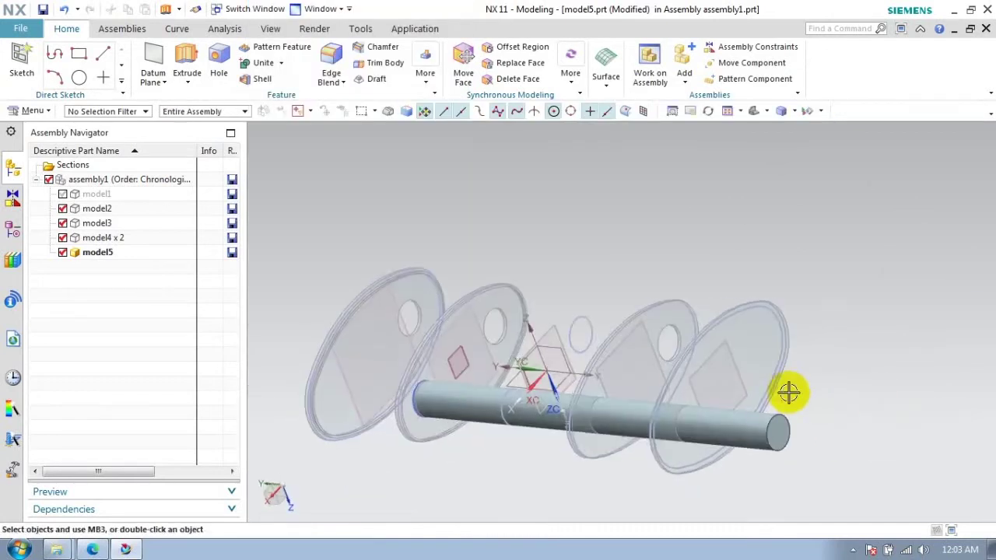
Sketch a 55 mm circle centred on the shaft axis on the shaft's end face
click(187, 62)
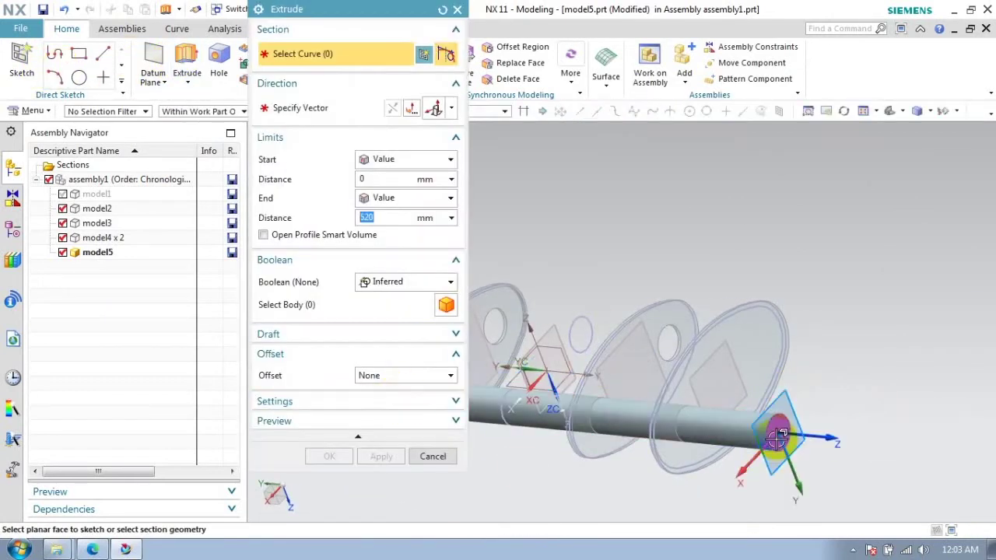
click(778, 432)
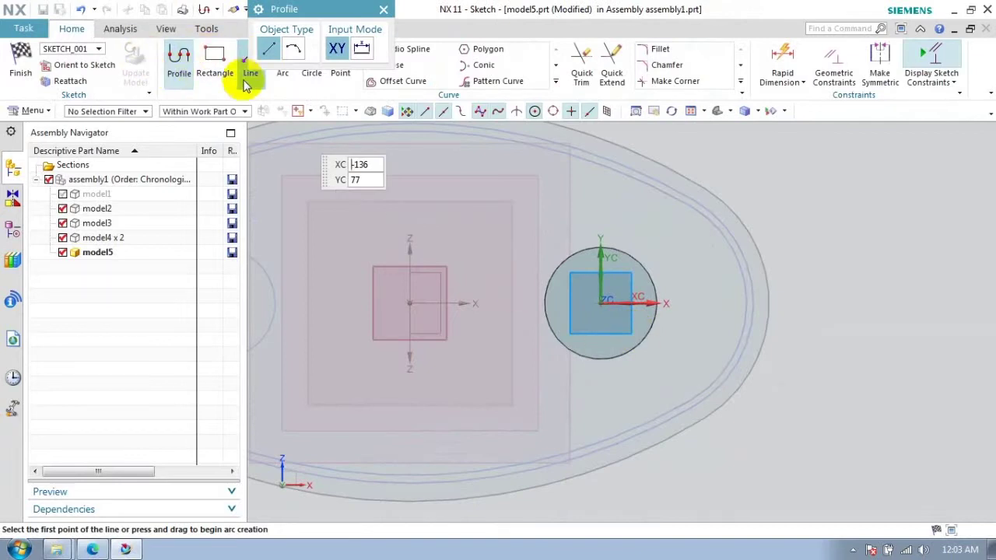
click(554, 81)
click(312, 56)
click(596, 349)
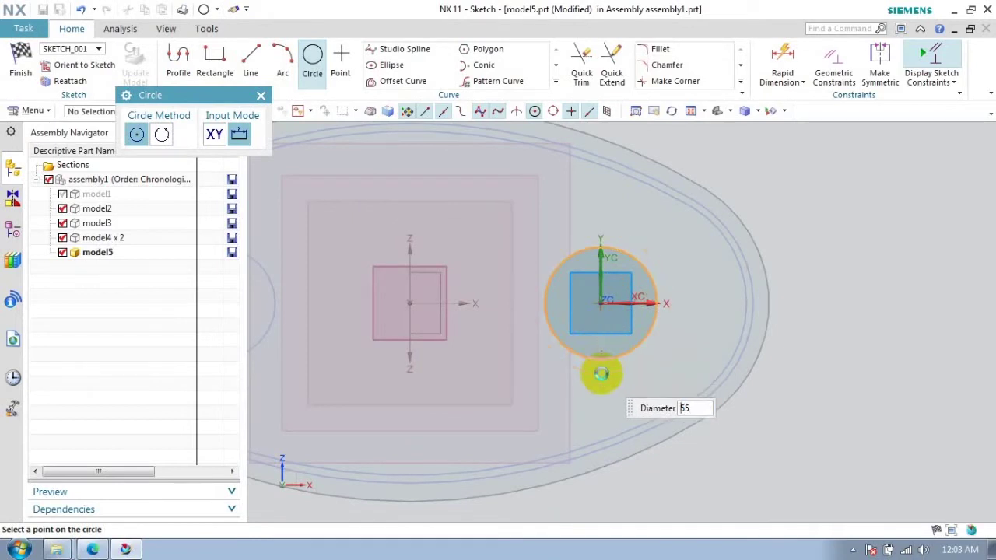
click(601, 374)
key(Escape)
middle_drag(389, 233, 642, 350)
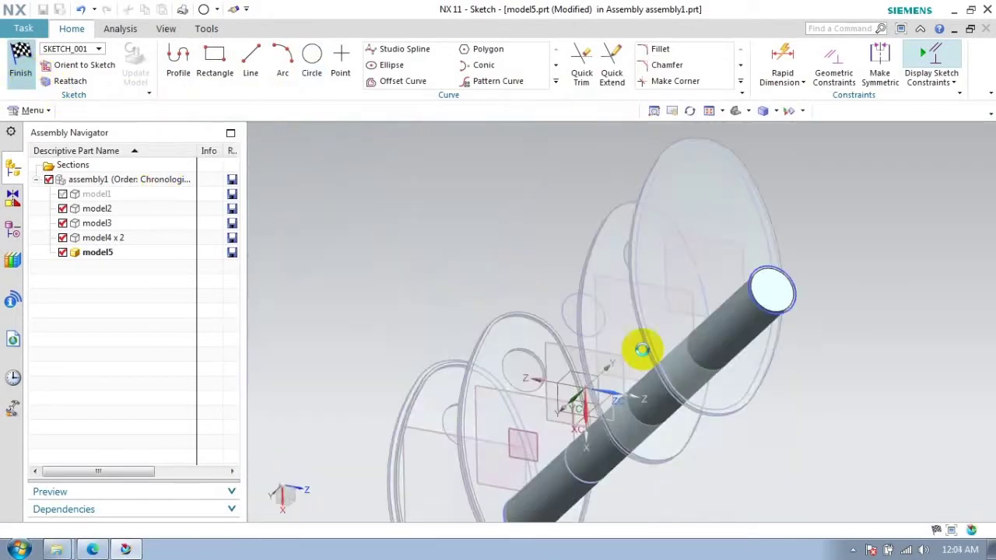
key(ctrl+q)
Extrude the 55 mm circle symmetric 35 mm each side, united with the shaft as a collar
click(263, 223)
click(255, 272)
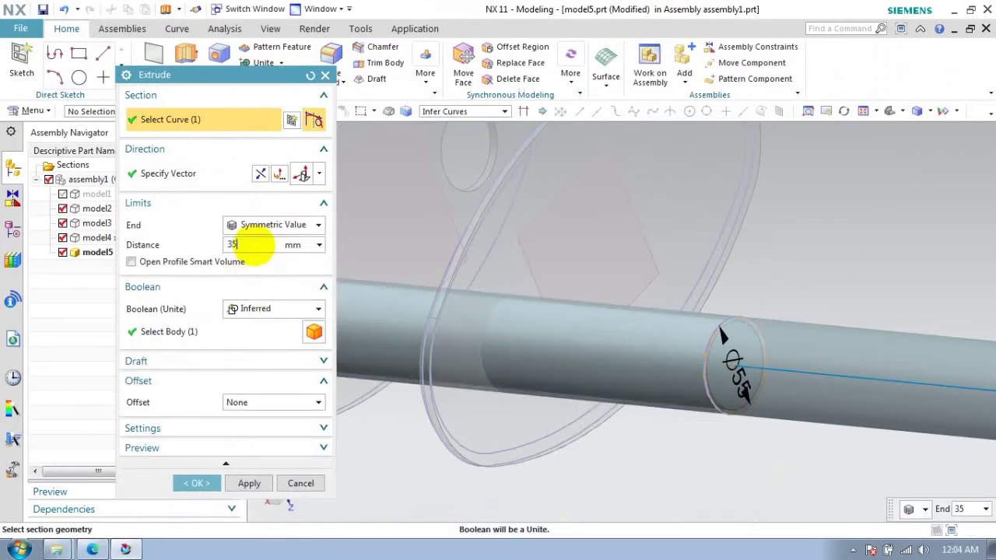
click(195, 483)
middle_drag(806, 428, 364, 169)
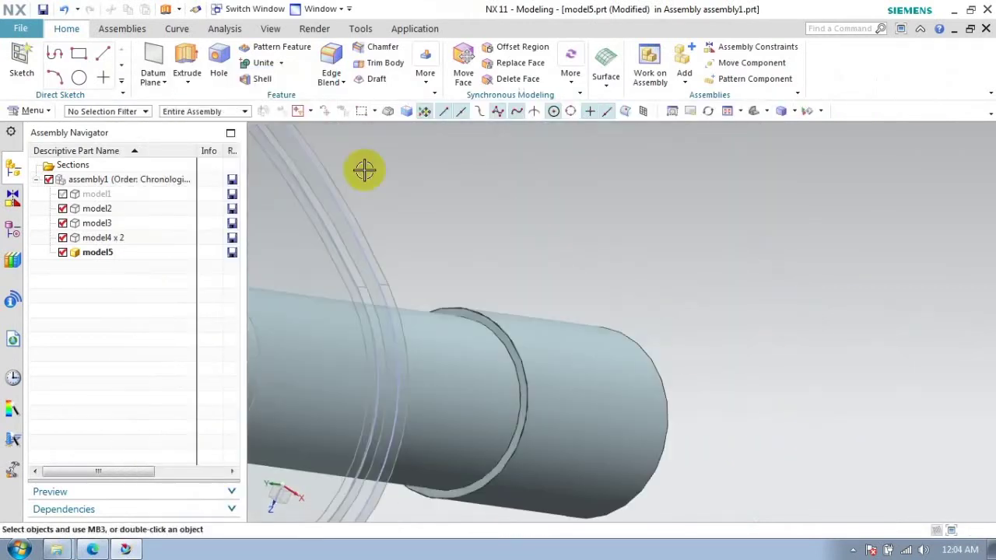
Round the collar's ring edges with a 26 mm edge blend
click(331, 66)
click(516, 374)
middle_drag(515, 373, 458, 440)
drag(432, 432, 396, 540)
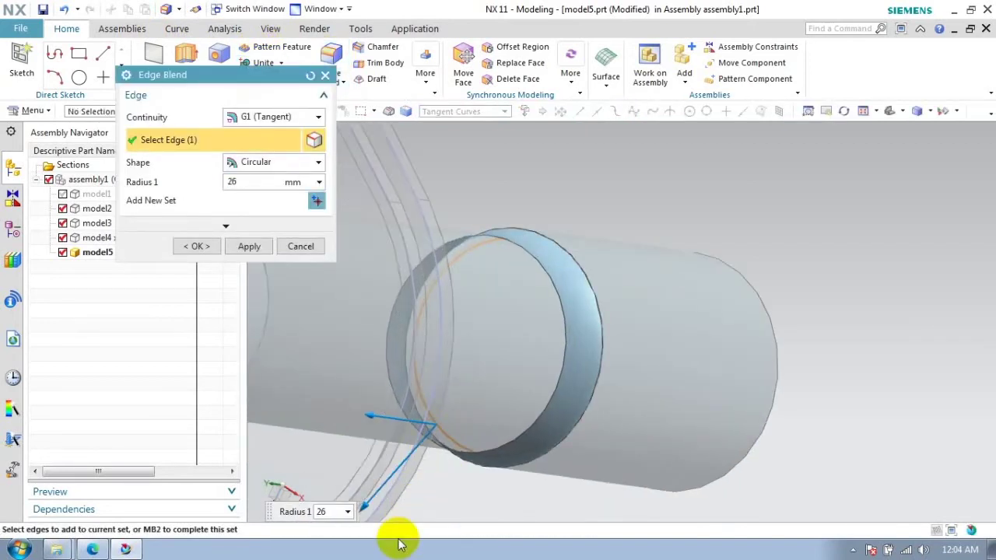
click(196, 246)
click(340, 73)
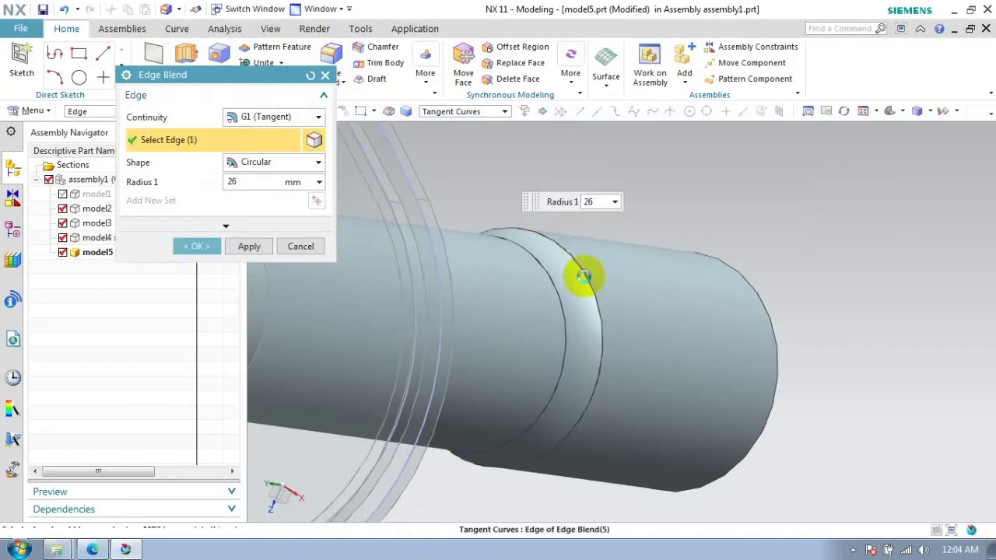
click(583, 271)
click(196, 245)
mouse_move(196, 246)
middle_down()
mouse_move(672, 246)
mouse_move(725, 262)
middle_up()
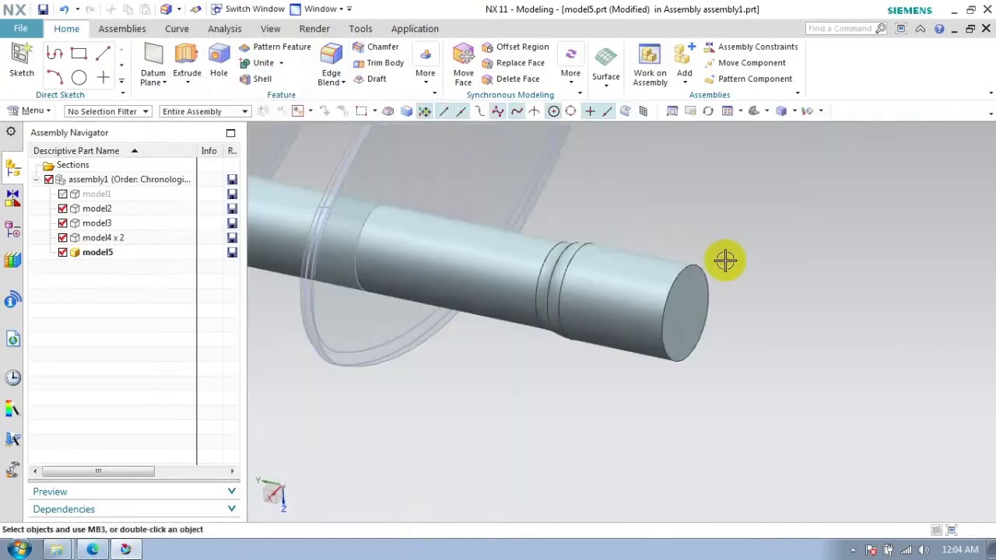
scroll(728, 262, up, 3)
scroll(728, 263, down, 3)
Shell the shaft to 5 mm walls, removing both end faces
click(262, 78)
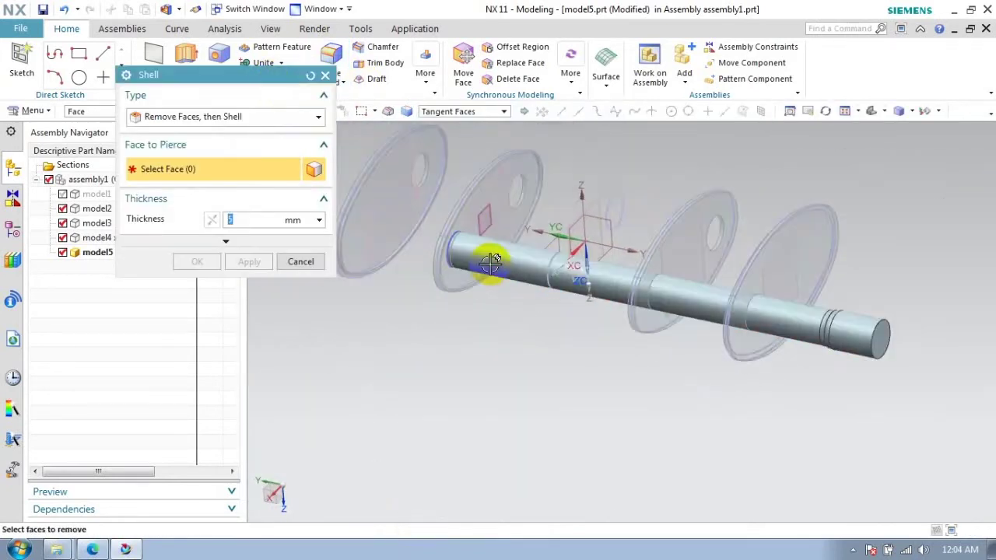
scroll(755, 295, down, 5)
click(755, 296)
scroll(740, 365, up, 5)
mouse_move(739, 366)
middle_down()
mouse_move(522, 298)
mouse_move(762, 304)
mouse_move(677, 310)
mouse_move(281, 223)
middle_up()
click(522, 298)
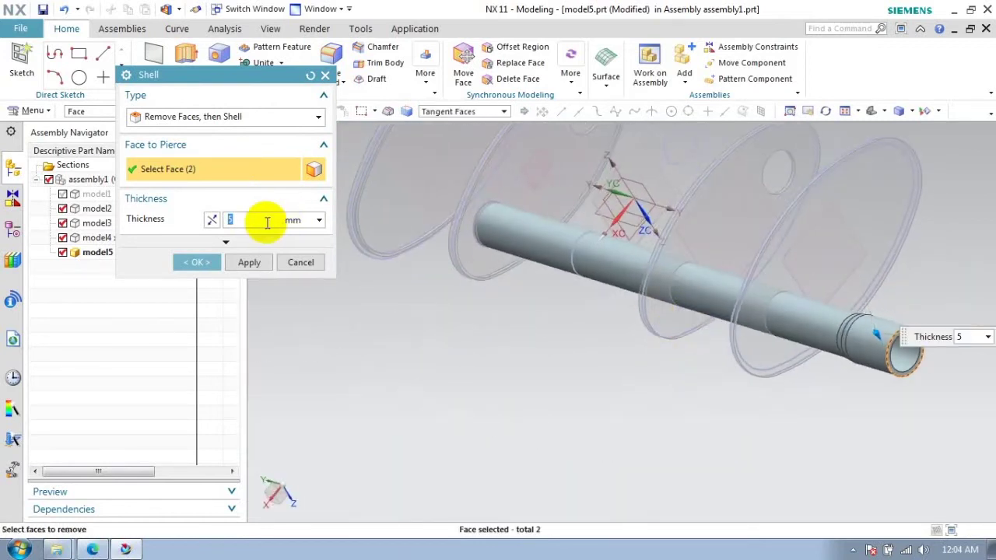
click(197, 262)
mouse_move(506, 287)
middle_down()
mouse_move(596, 284)
mouse_move(545, 257)
middle_up()
Start a sketch on the plane through the shaft axis
click(21, 63)
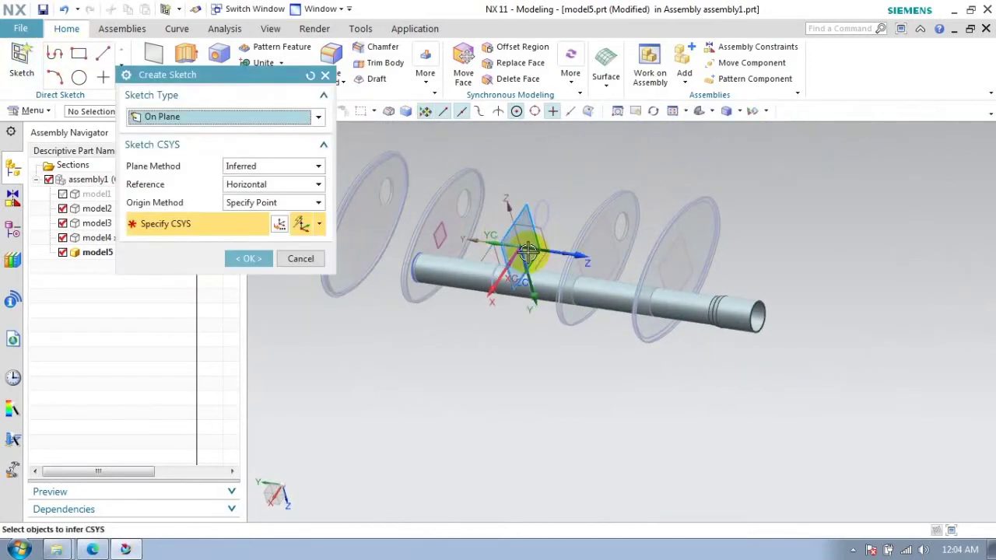
middle_drag(498, 289, 525, 358)
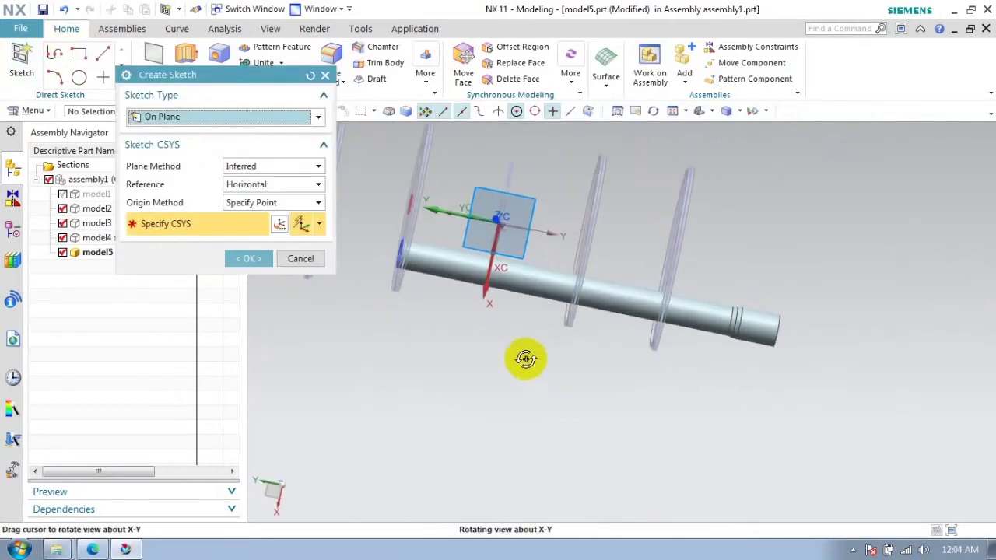
mouse_move(526, 231)
middle_down()
mouse_move(531, 166)
mouse_move(535, 237)
middle_up()
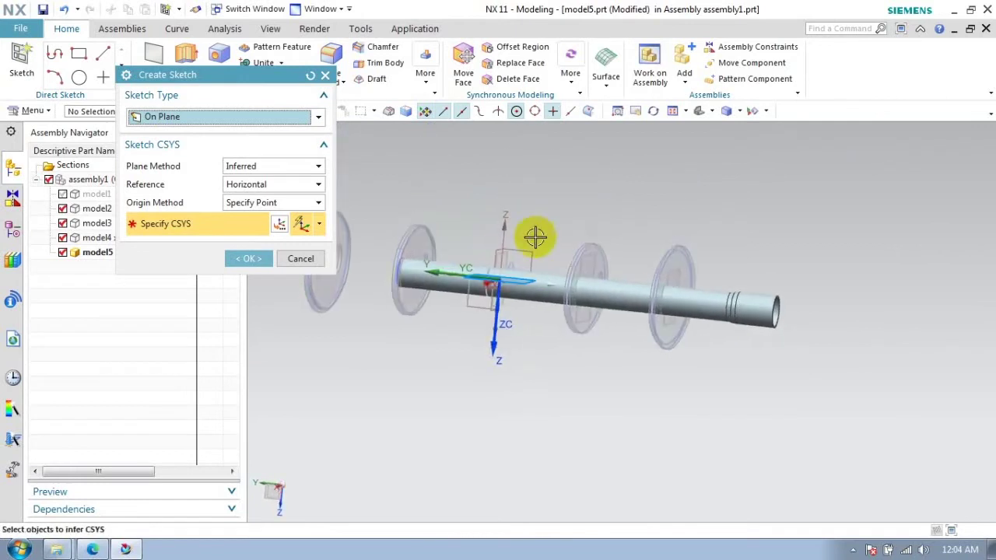
click(462, 311)
click(247, 258)
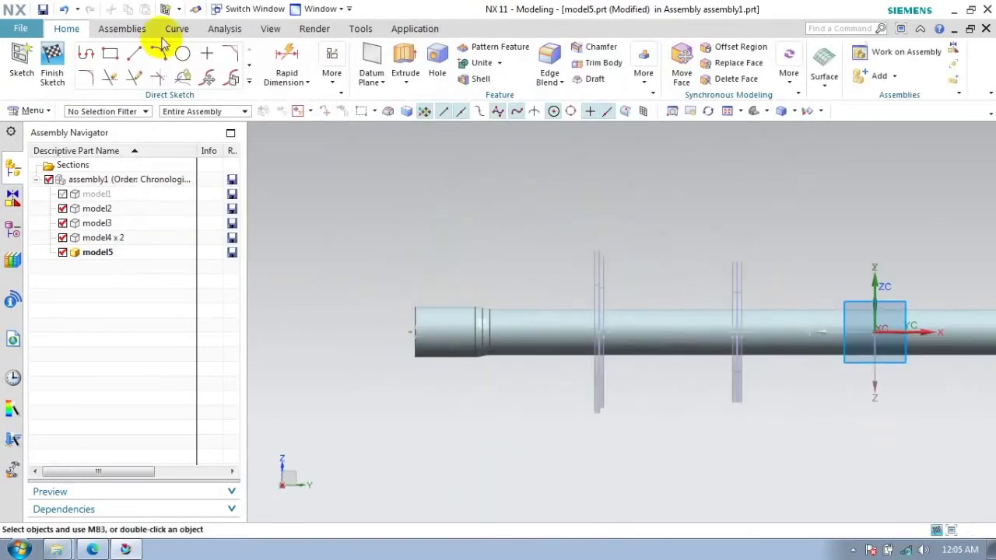
Draw a rectangle beyond the shaft end and a diagonal line across its corners
click(131, 56)
click(109, 53)
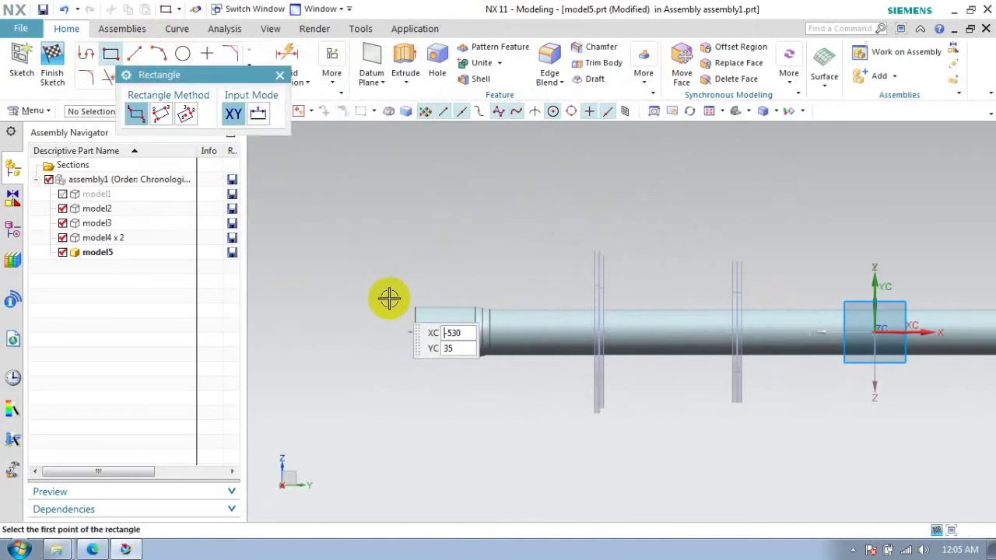
click(388, 300)
click(447, 367)
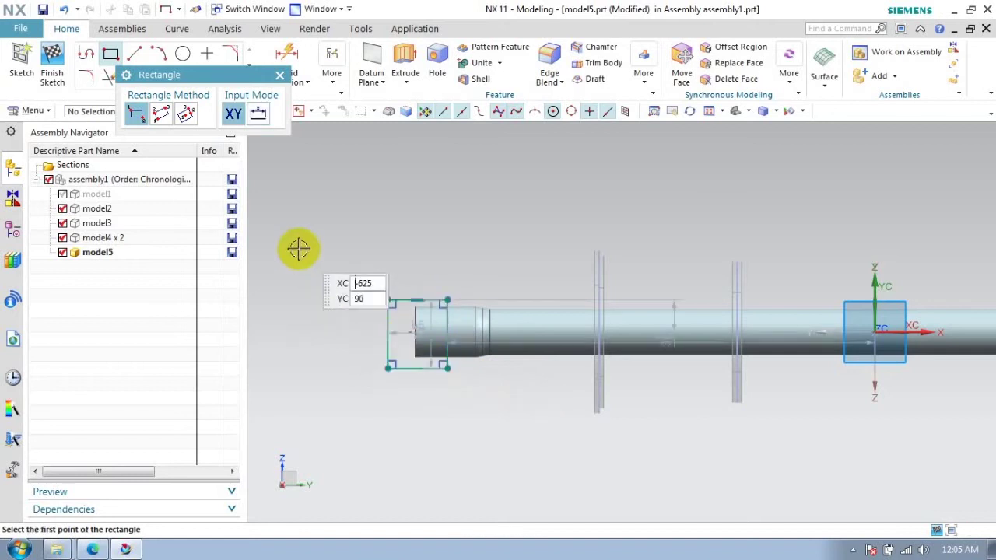
click(134, 53)
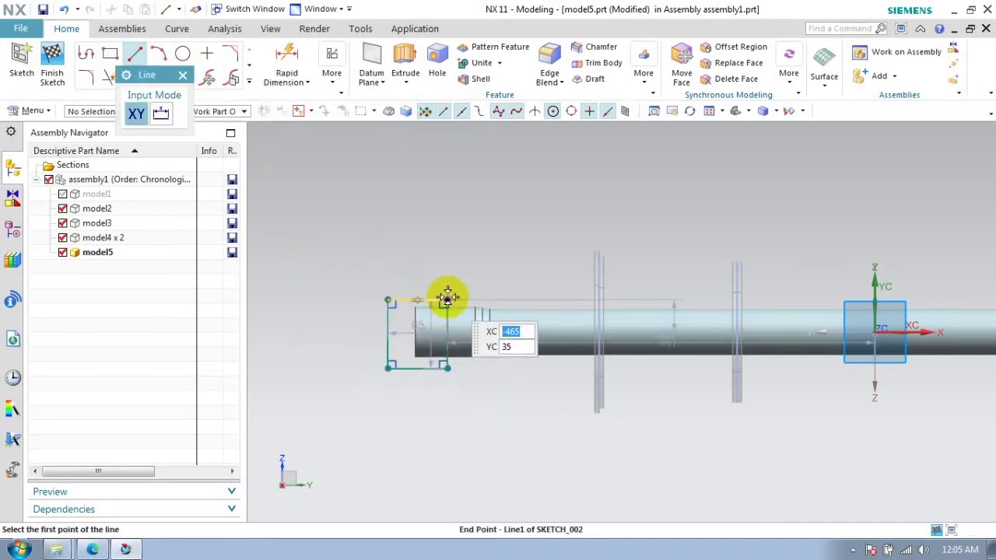
click(447, 300)
click(388, 367)
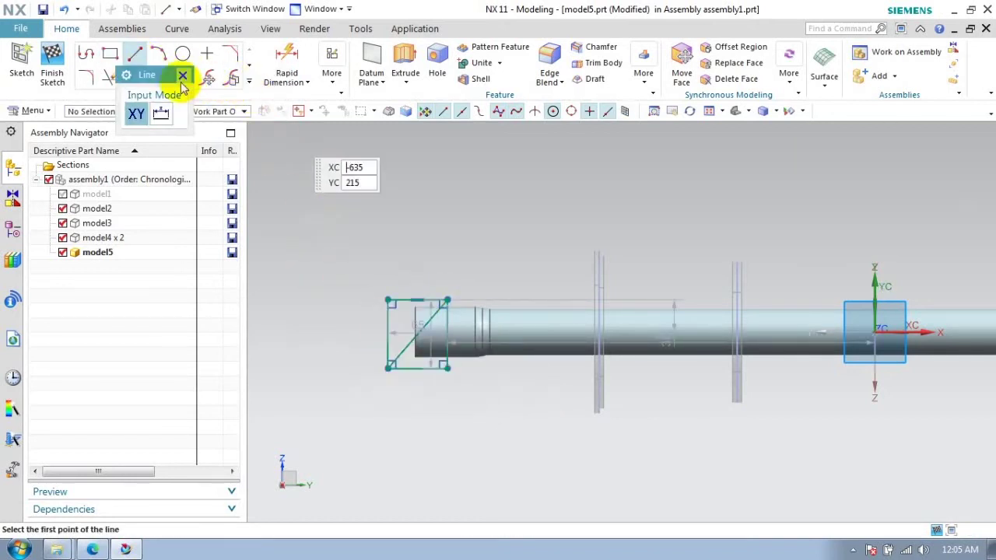
click(182, 75)
Trim the rectangle edges down to a right triangle and finish the sketch
click(134, 78)
click(410, 299)
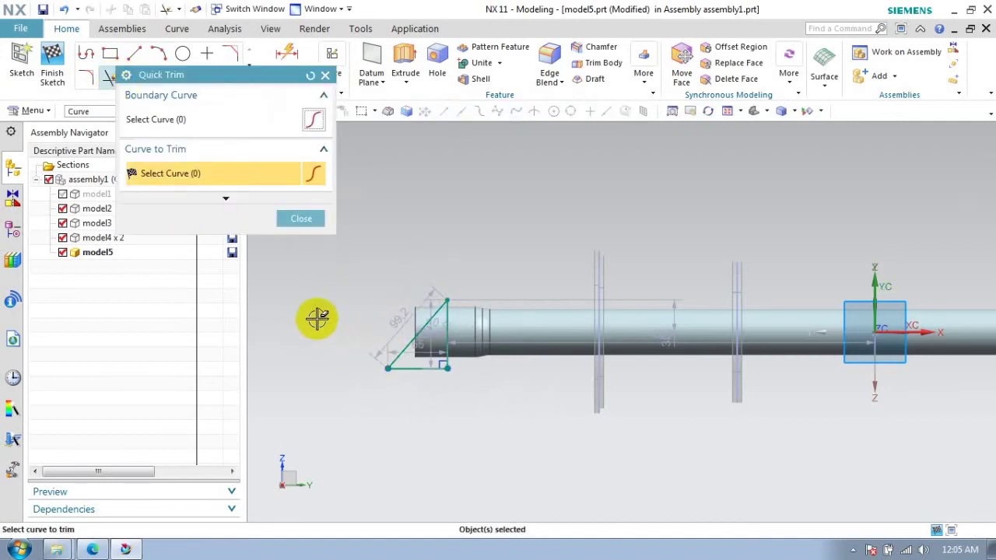
key(ctrl+z)
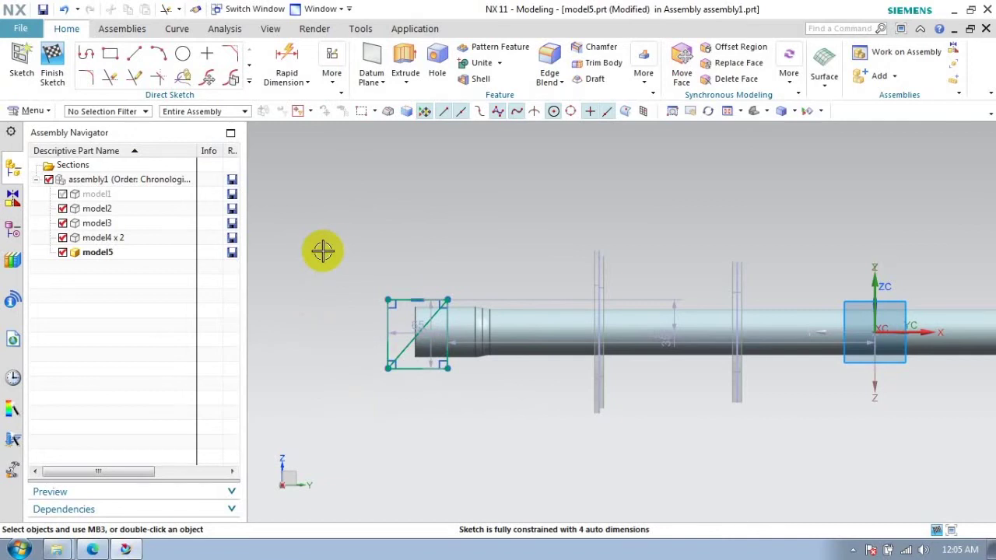
drag(323, 248, 471, 403)
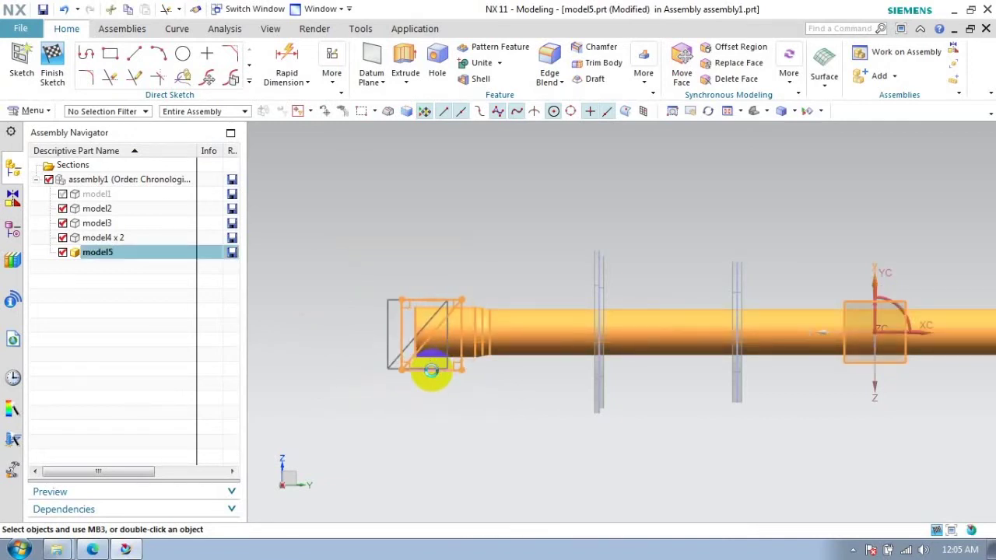
click(431, 371)
click(118, 83)
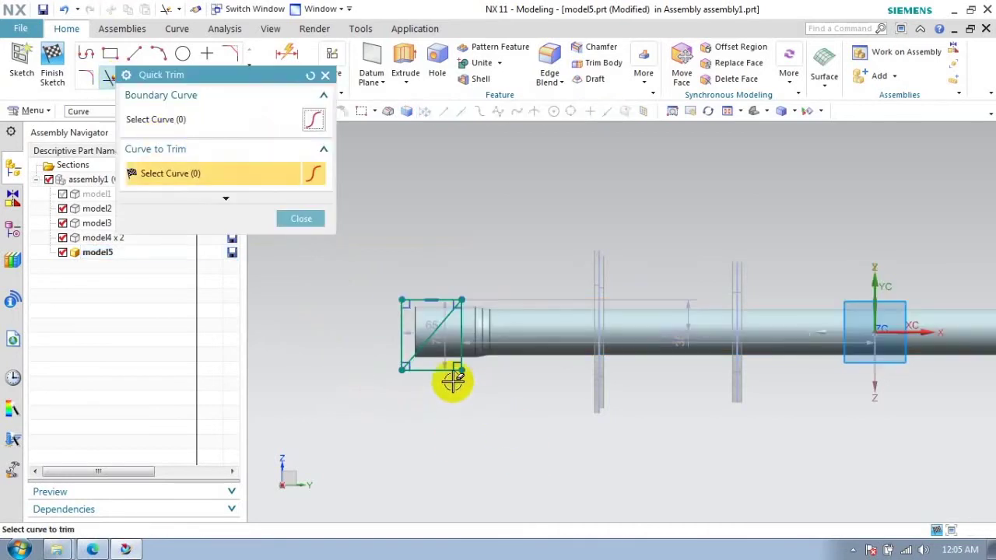
click(299, 220)
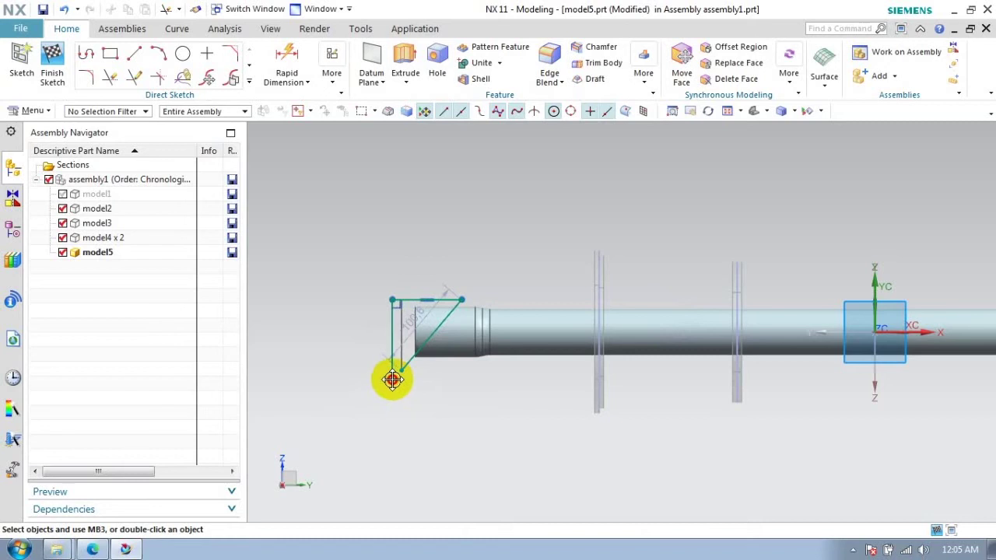
click(391, 379)
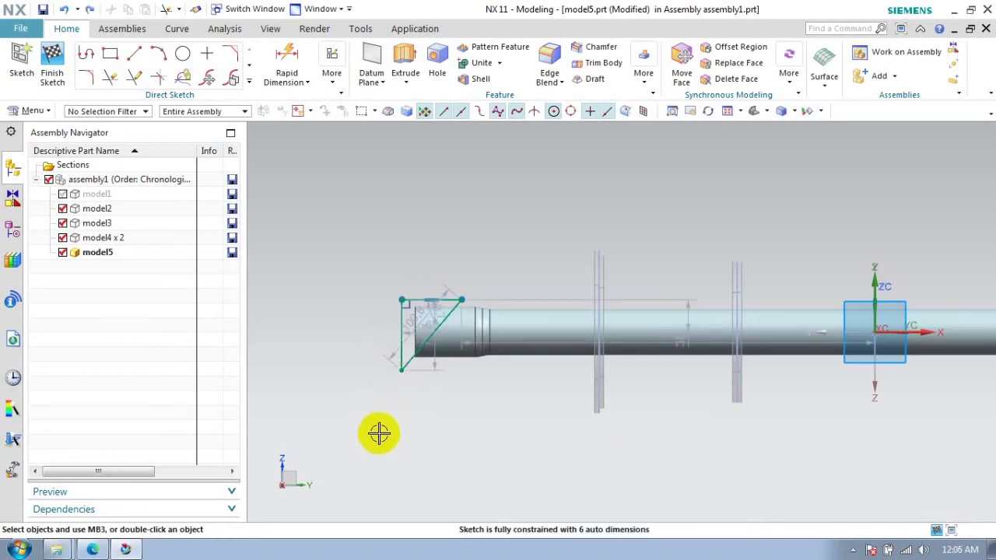
key(ctrl+q)
mouse_move(405, 360)
middle_down()
mouse_move(466, 244)
mouse_move(518, 490)
middle_up()
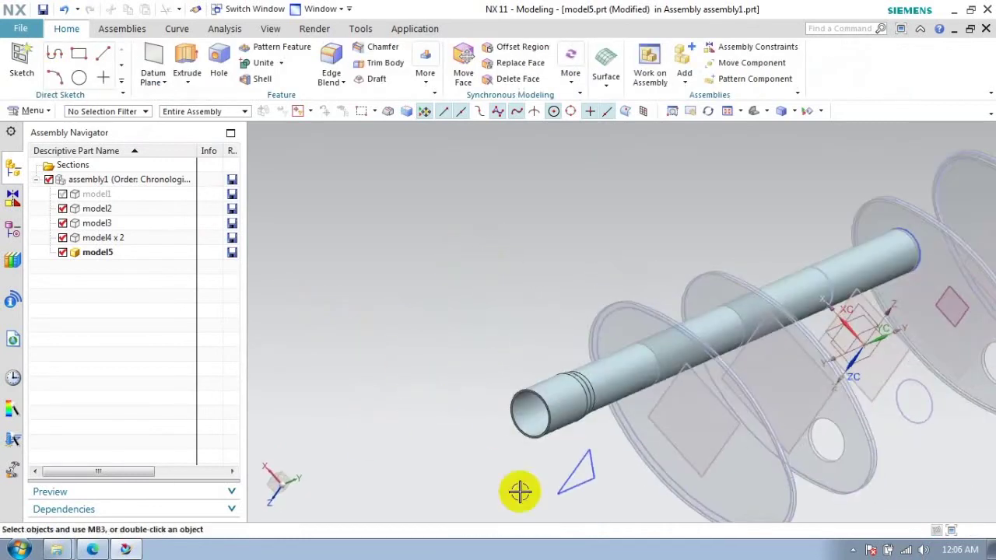
Extrude the triangle 150 with Subtract to slant the tube end
click(187, 63)
drag(554, 448, 411, 484)
click(257, 350)
click(255, 394)
click(197, 521)
middle_drag(500, 403, 483, 409)
Hide the triangle sketch and make assembly1 the work part again
right_click(482, 408)
click(513, 82)
scroll(511, 345, up, 3)
mouse_move(511, 345)
middle_down()
mouse_move(542, 338)
mouse_move(513, 357)
middle_up()
double_click(144, 187)
mouse_move(813, 360)
middle_down()
mouse_move(617, 372)
mouse_move(645, 367)
middle_up()
middle_drag(740, 362, 684, 343)
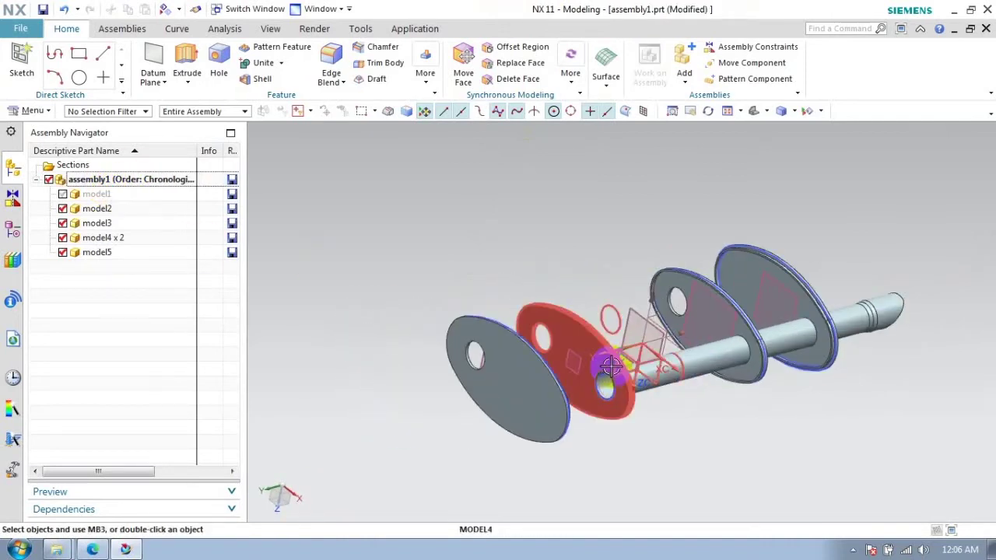
Create a new component model6.prt from the Model template and make it the work part
click(122, 28)
click(214, 68)
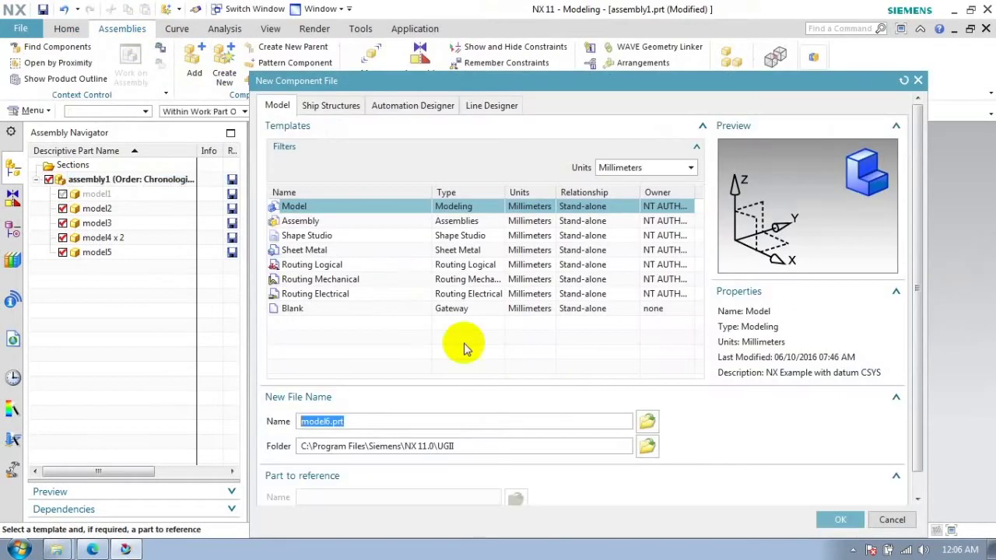
click(769, 513)
click(249, 181)
double_click(97, 267)
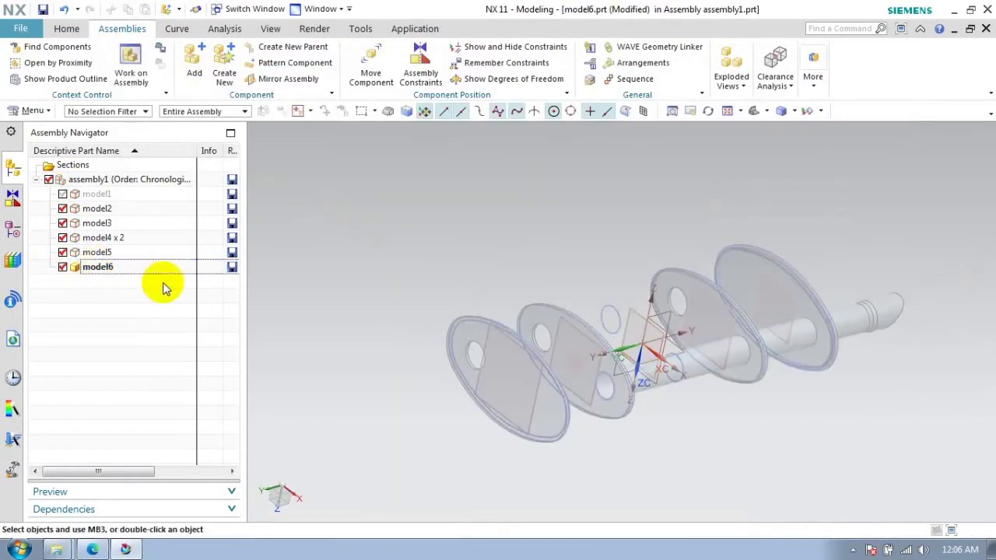
Start a sketch on model6's XZ plane and draw a circle over the disc's left hole
click(66, 28)
click(21, 58)
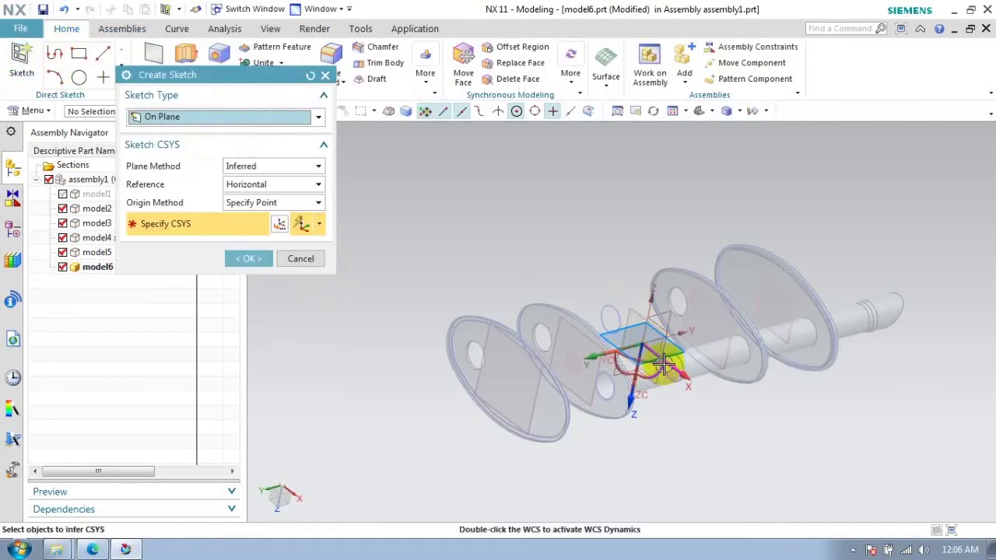
click(653, 379)
click(249, 259)
click(182, 69)
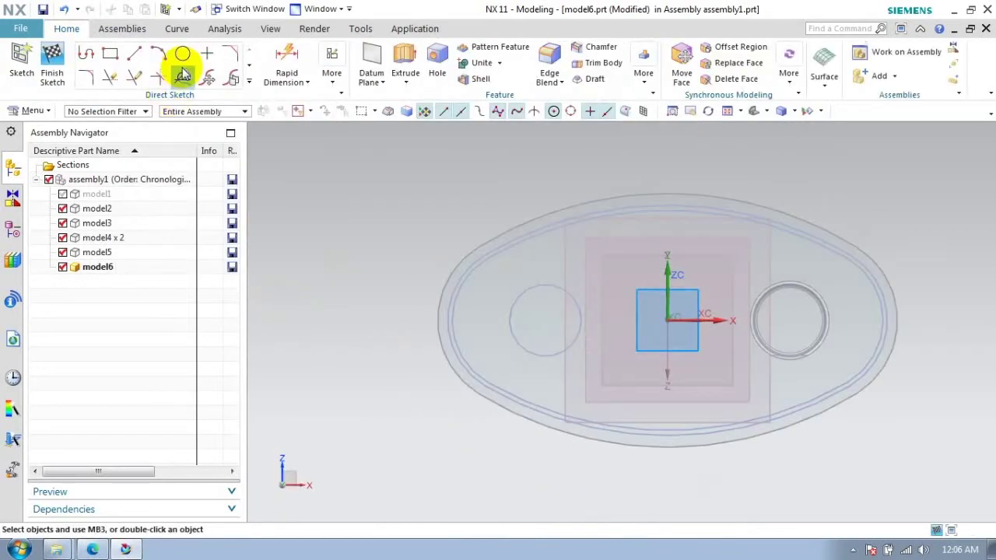
click(544, 320)
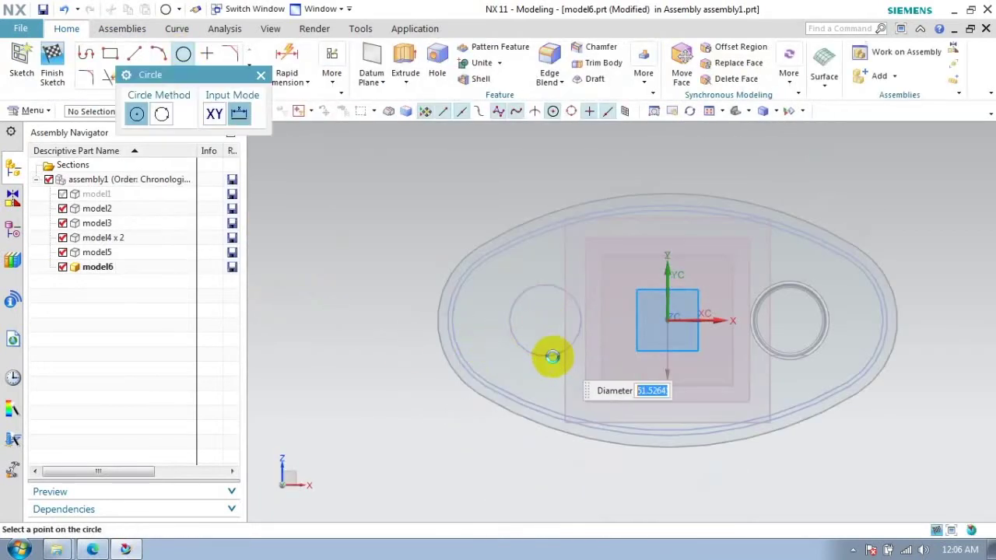
click(551, 357)
click(260, 76)
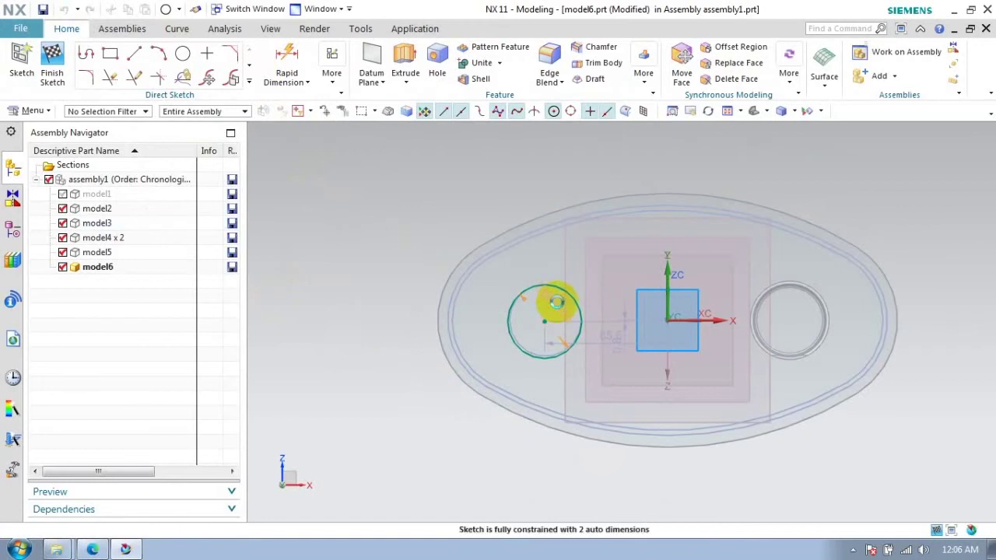
Dimension the circle to Ø50, 85 mm horizontal and 0 vertical offset, and finish the sketch
double_click(555, 304)
click(301, 459)
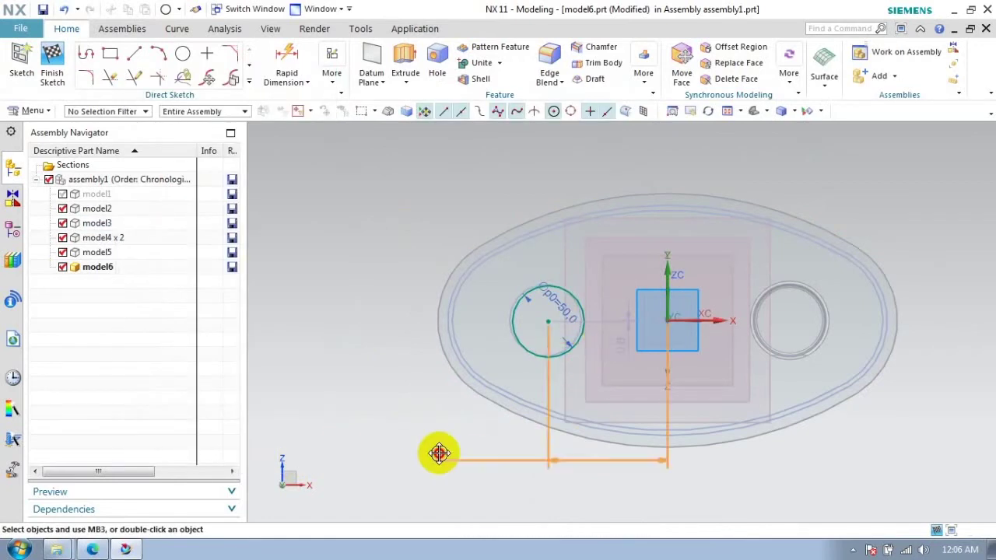
click(439, 451)
click(320, 482)
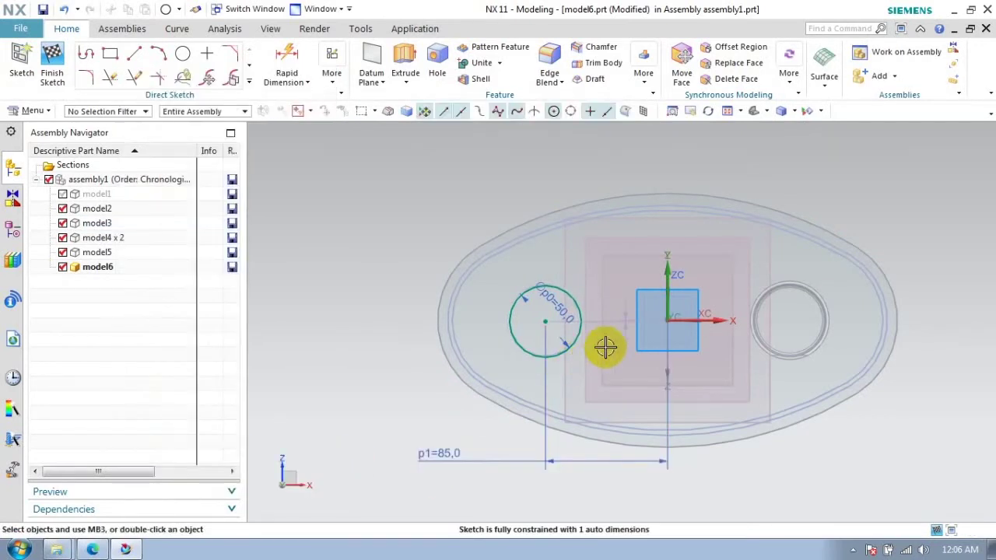
double_click(616, 344)
click(321, 482)
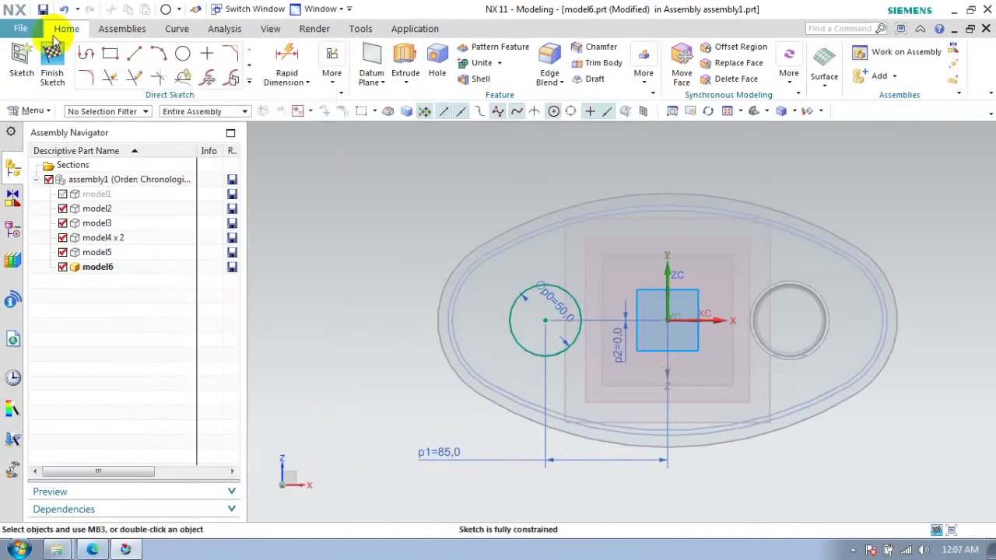
click(52, 54)
mouse_move(529, 254)
middle_down()
mouse_move(611, 267)
mouse_move(640, 336)
middle_up()
click(638, 332)
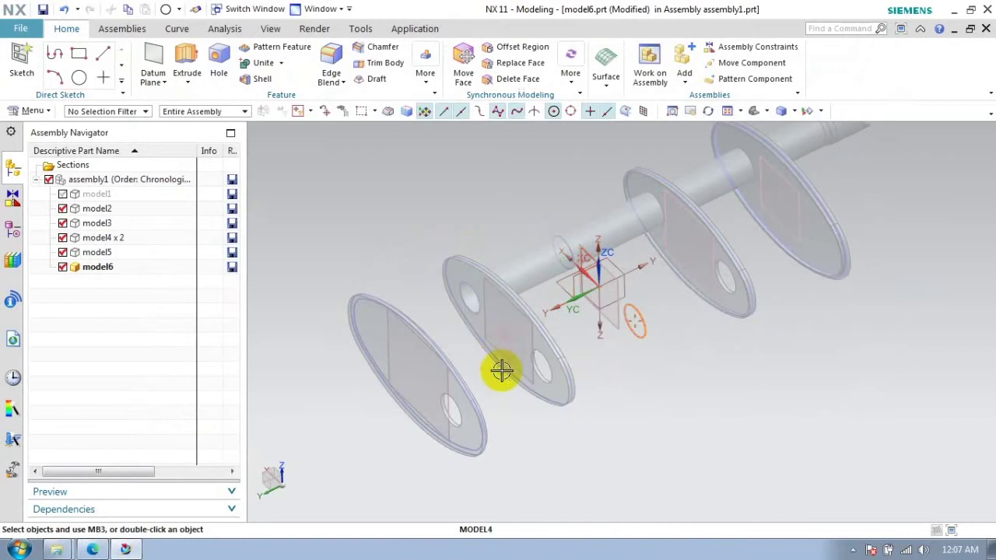
Begin an extrusion using the Ø50 circle as the profile
click(417, 424)
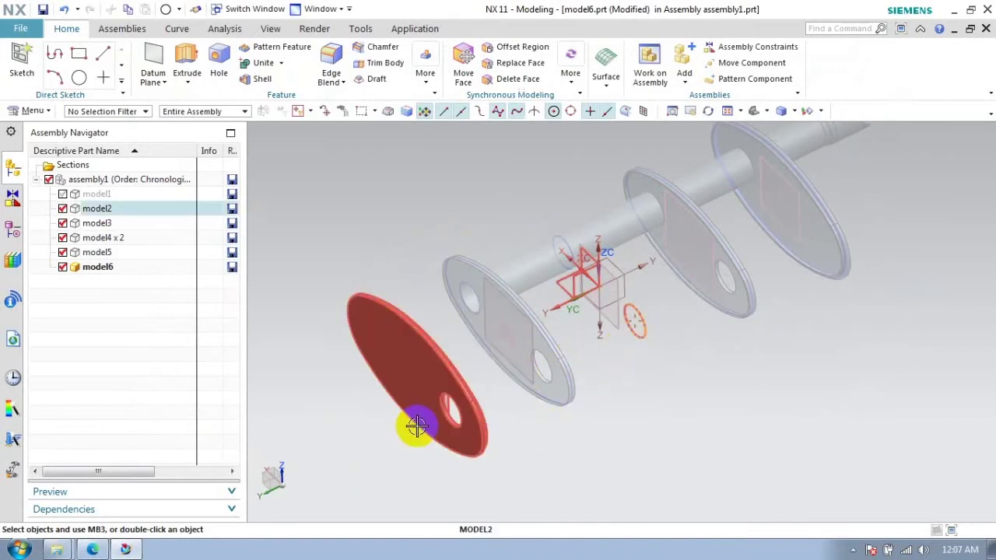
shift+click(416, 424)
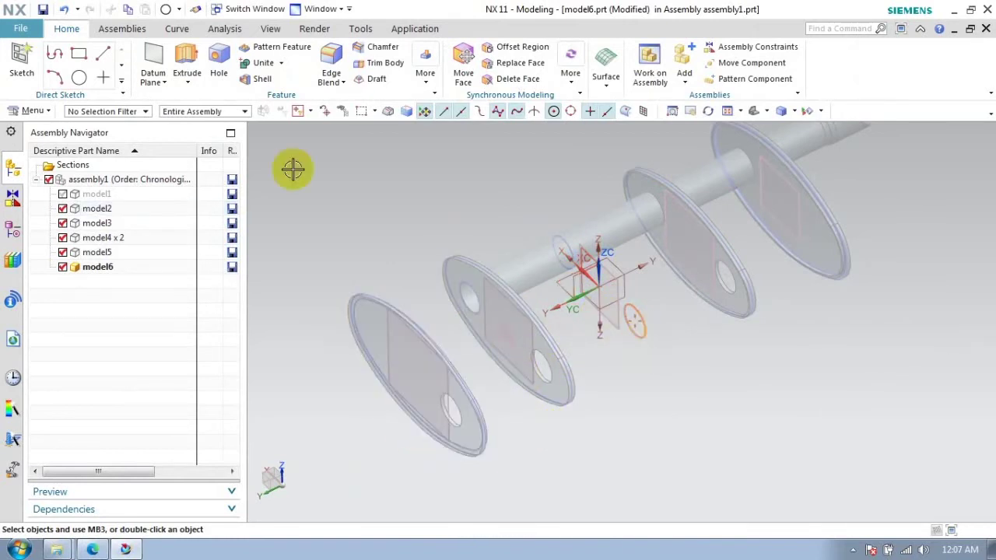
click(187, 62)
click(638, 336)
middle_drag(638, 338, 856, 331)
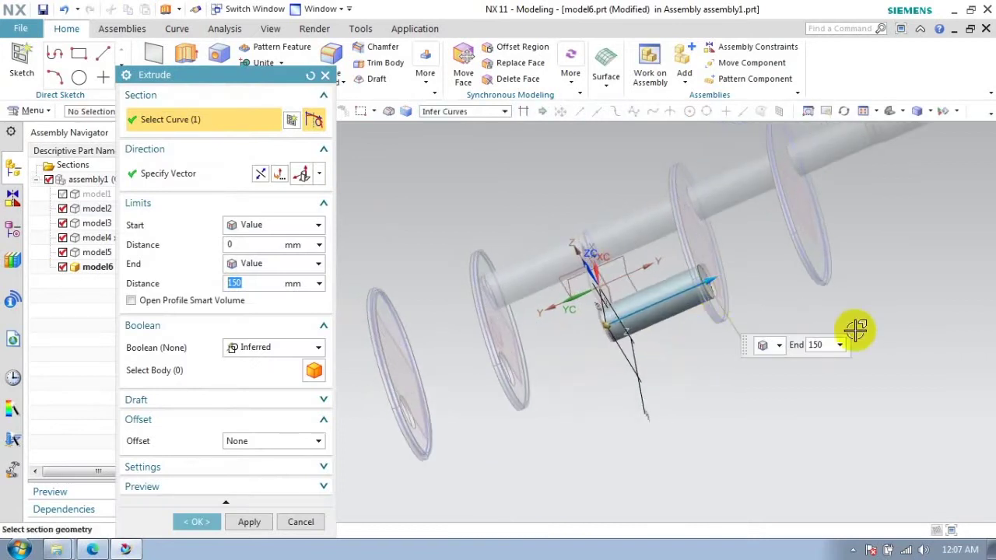
click(825, 349)
text(155)
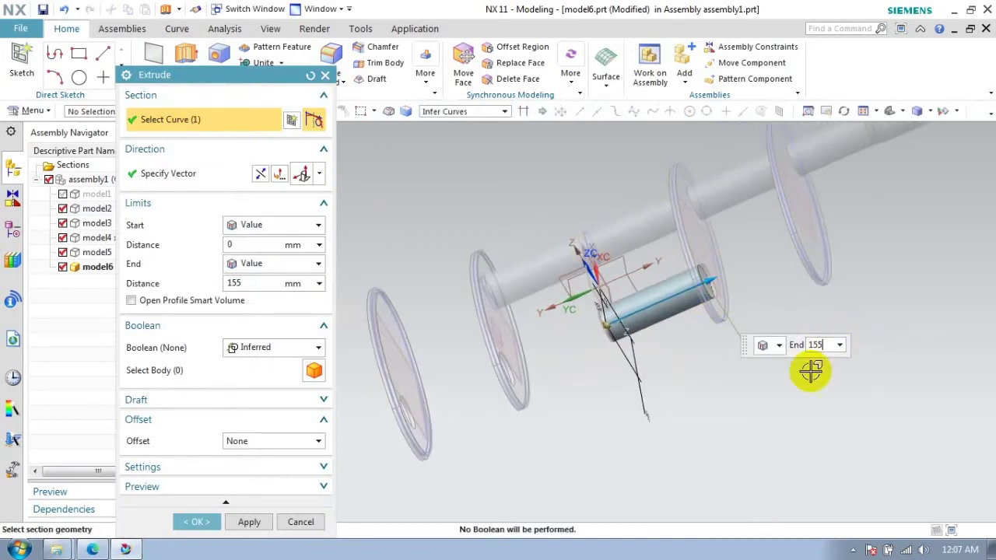
Extrude the shaft from -350 to 155 mm through the discs
click(245, 244)
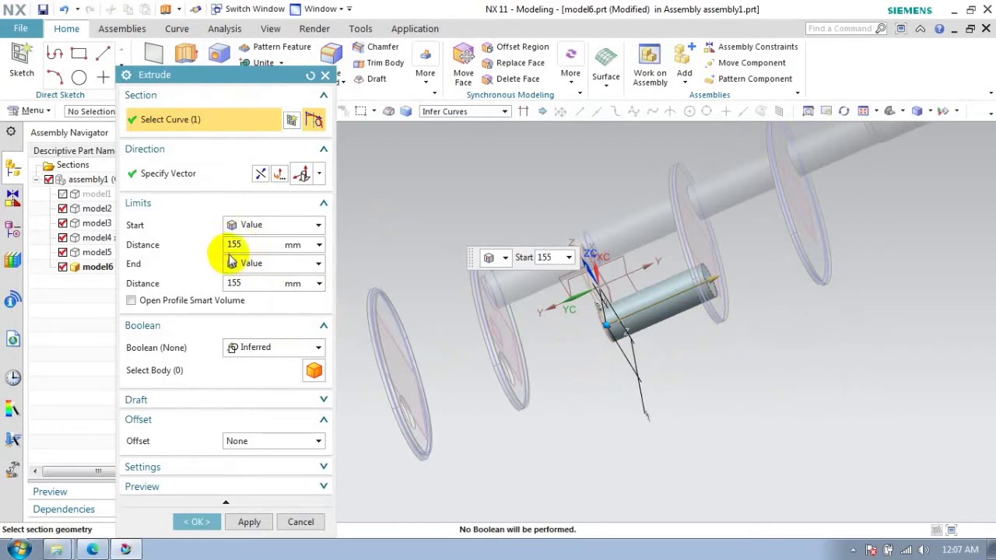
key(Tab)
click(226, 245)
text(-)
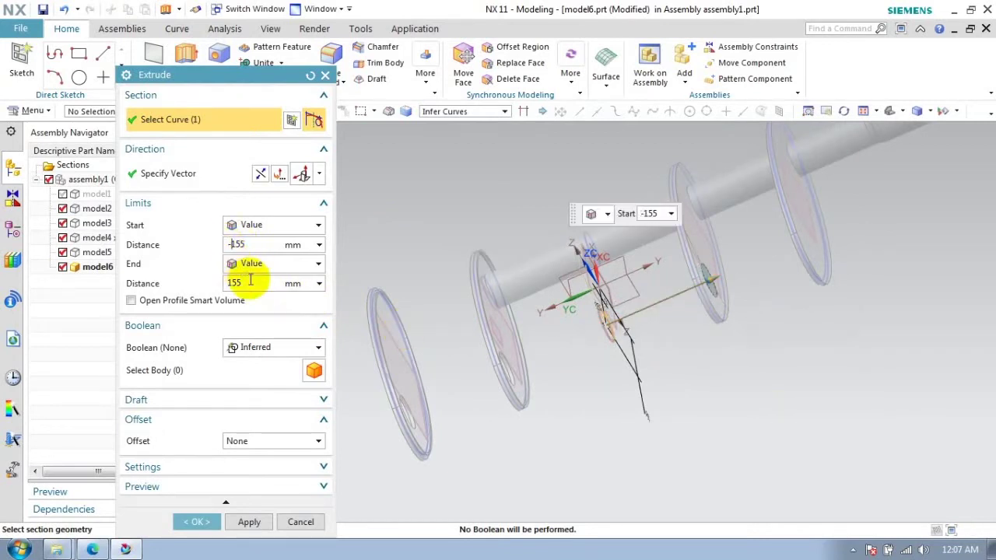
drag(493, 368, 378, 419)
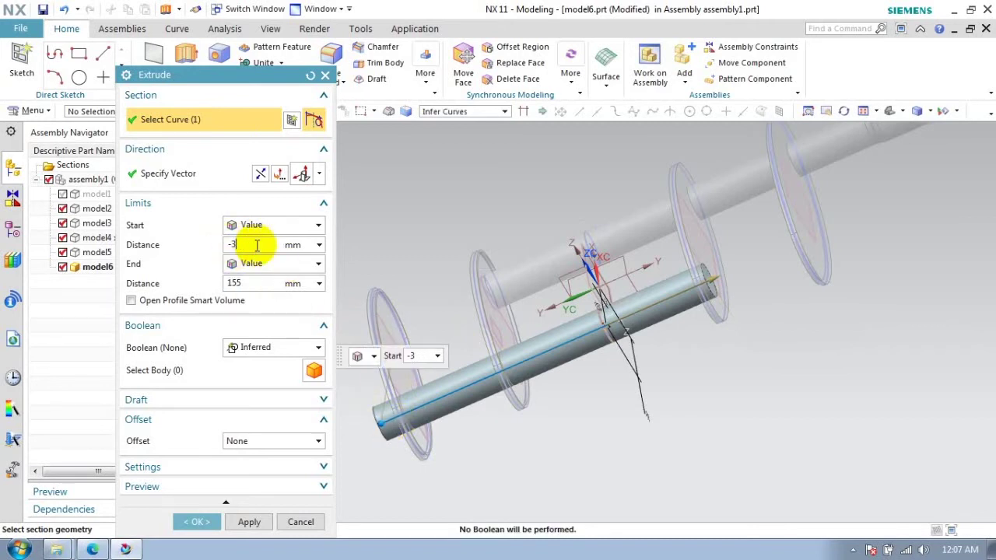
text(50)
key(Return)
click(196, 521)
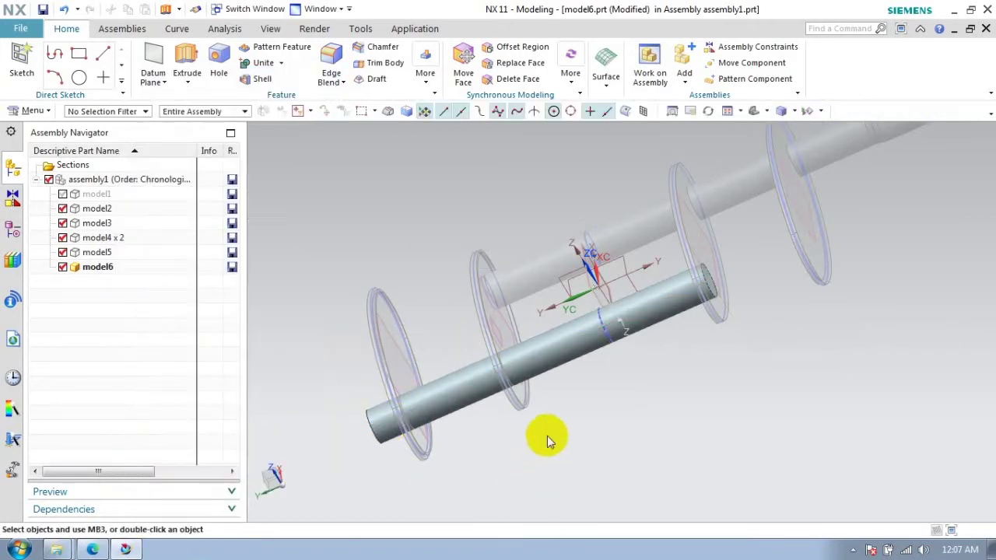
middle_drag(644, 349, 459, 311)
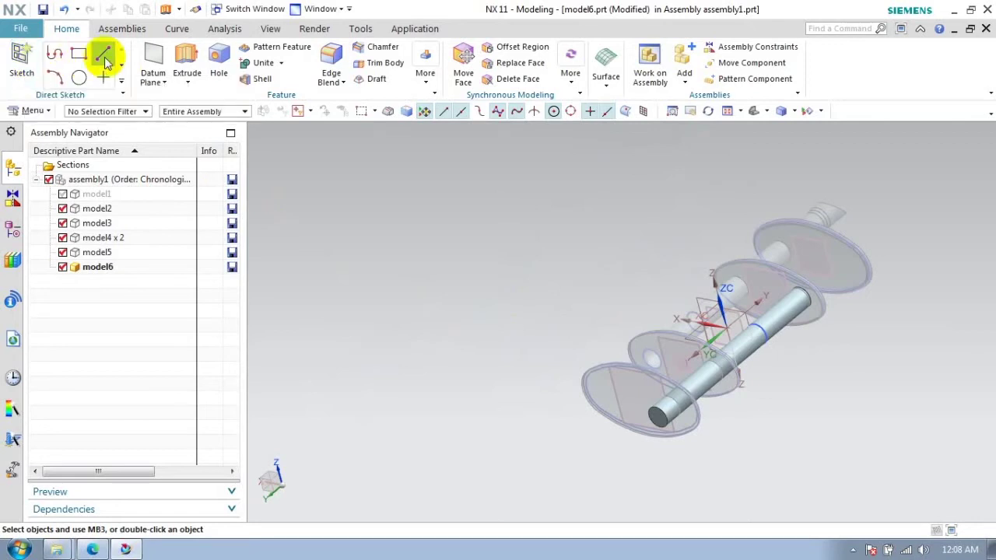
Sketch on the shaft end an angled line plus a short vertical stub at the shaft top
click(21, 62)
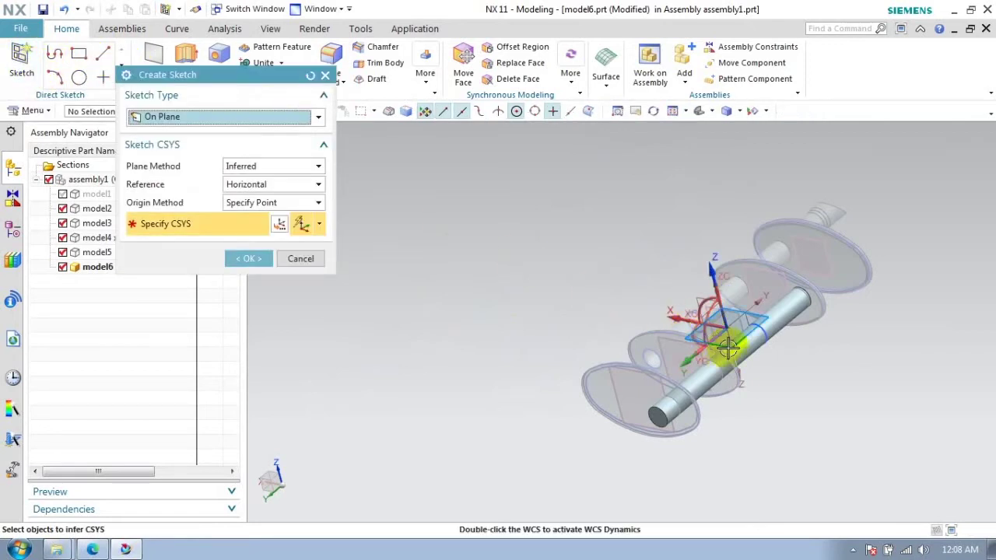
click(250, 261)
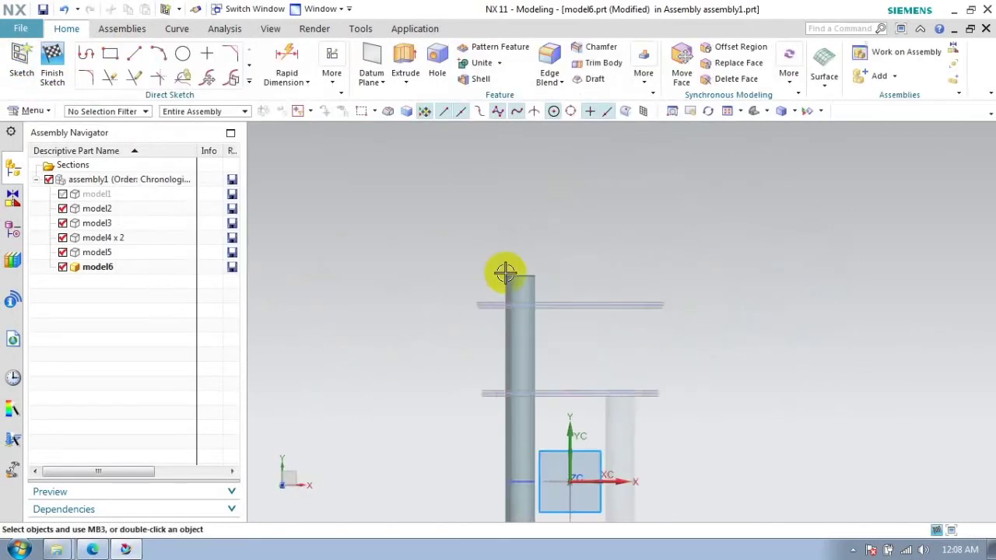
click(134, 53)
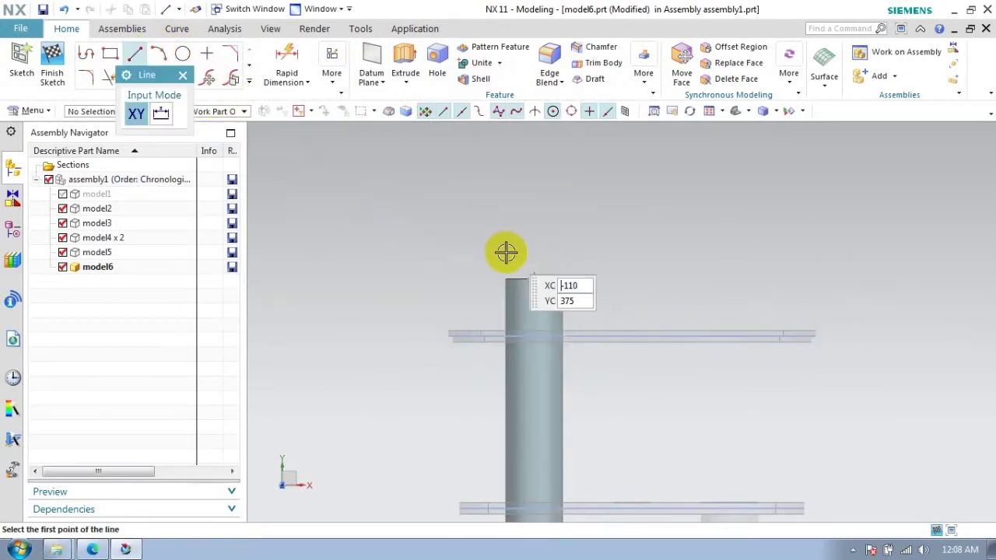
click(532, 276)
click(442, 139)
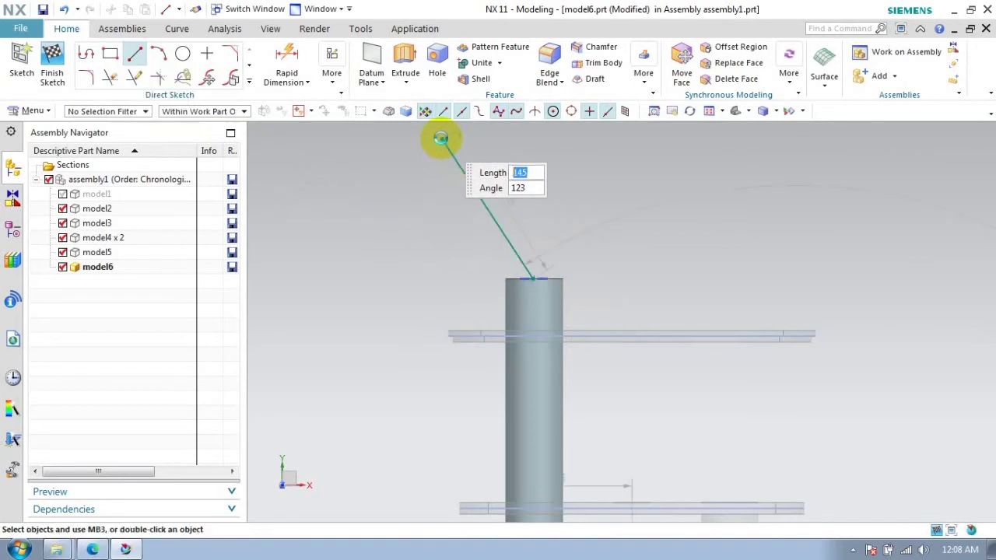
click(534, 278)
click(532, 302)
click(181, 75)
Dimension the stub to 20 mm, the angle to 125° and the angled line to 150 mm
scroll(573, 278, up, 3)
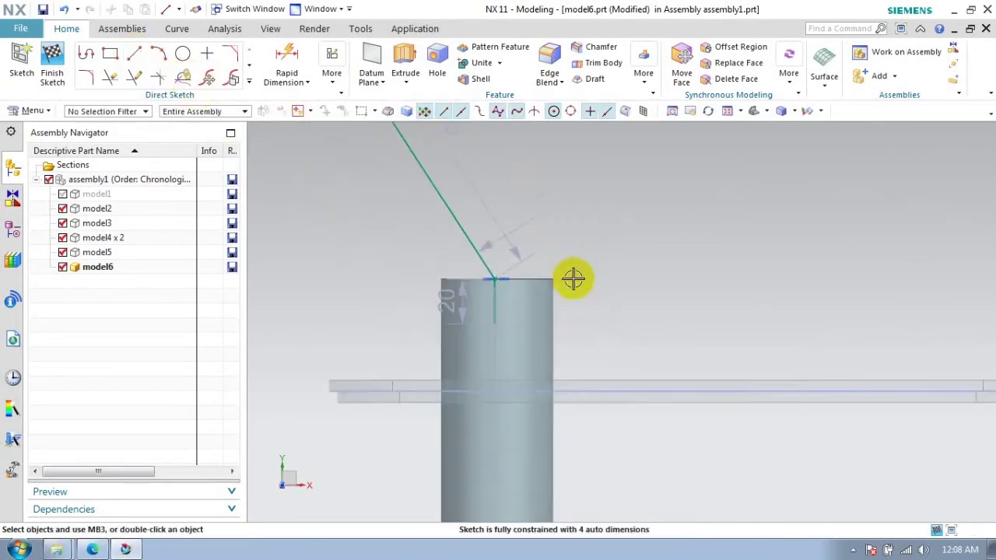
double_click(411, 313)
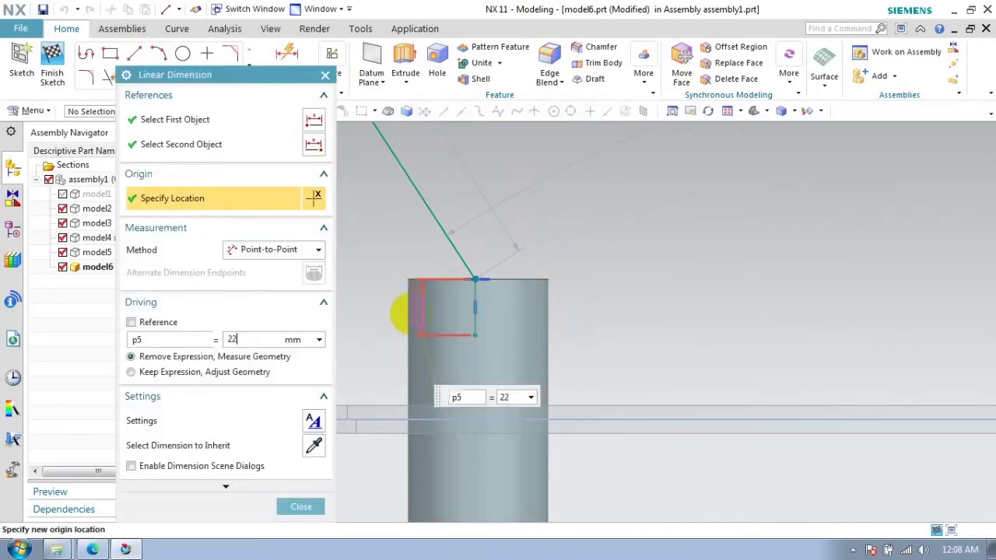
click(301, 507)
scroll(536, 327, down, 3)
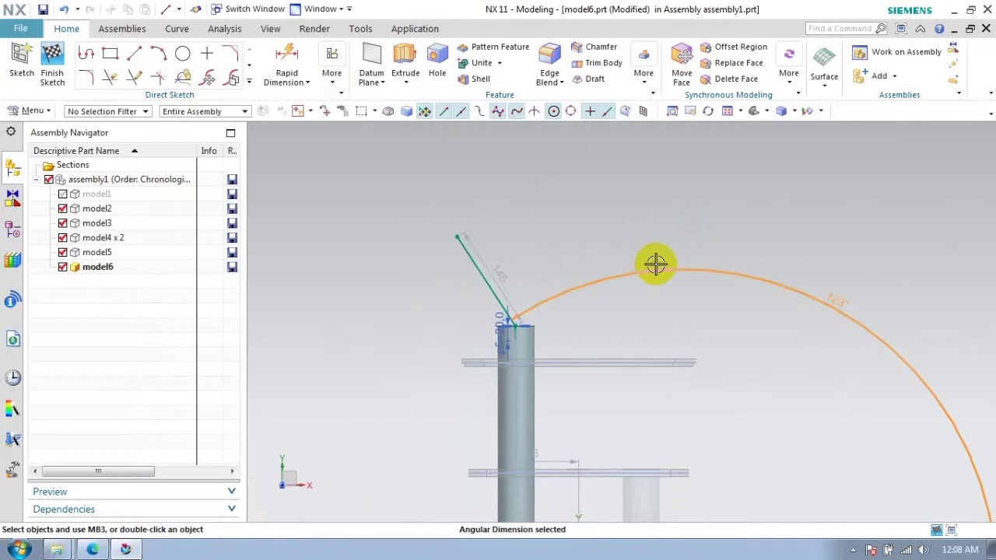
click(656, 264)
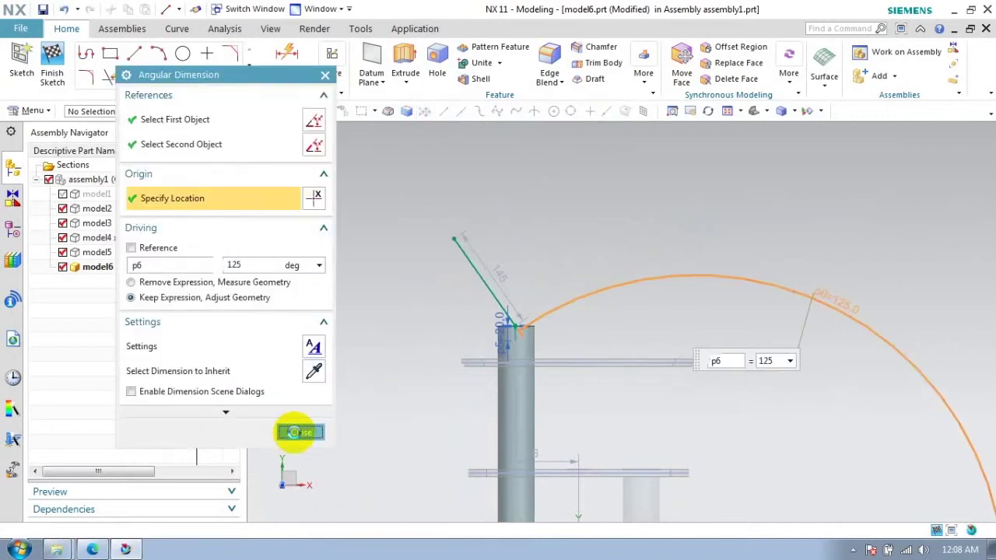
click(300, 432)
double_click(497, 270)
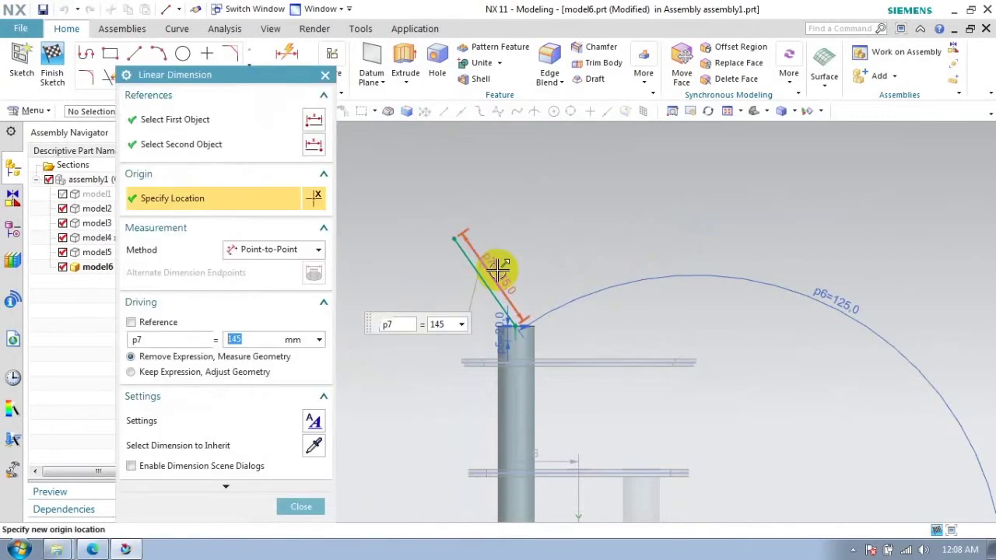
text(0)
key(Return)
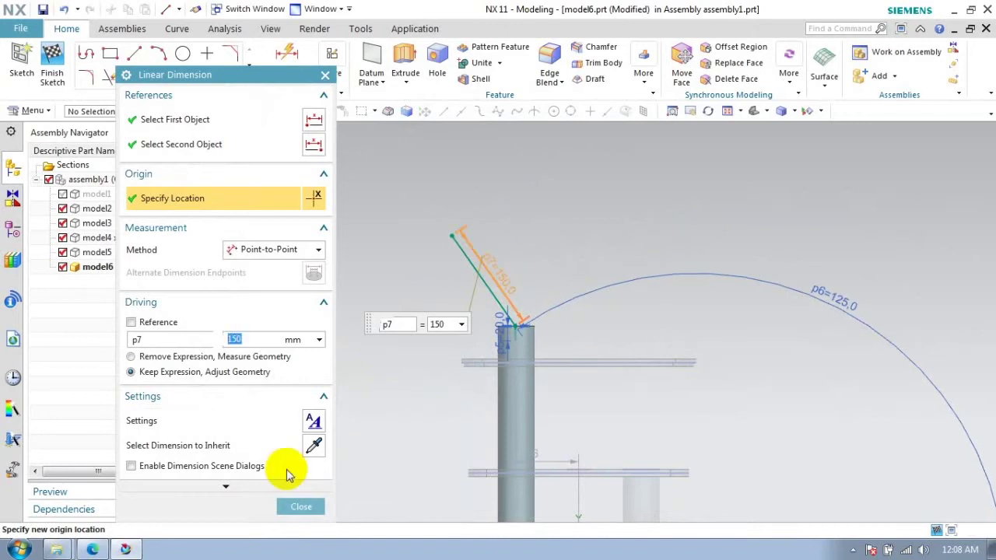
click(301, 506)
scroll(459, 347, up, 3)
scroll(541, 321, down, 2)
scroll(541, 320, up, 4)
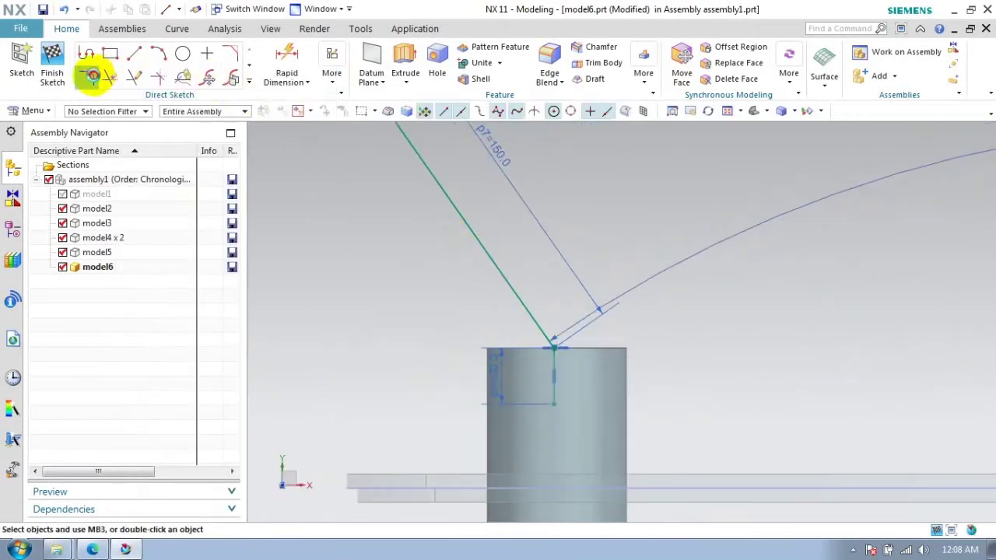
Round the corner between the two lines with a 40 mm fillet and finish the sketch
click(86, 77)
scroll(544, 389, up, 3)
click(534, 417)
click(498, 265)
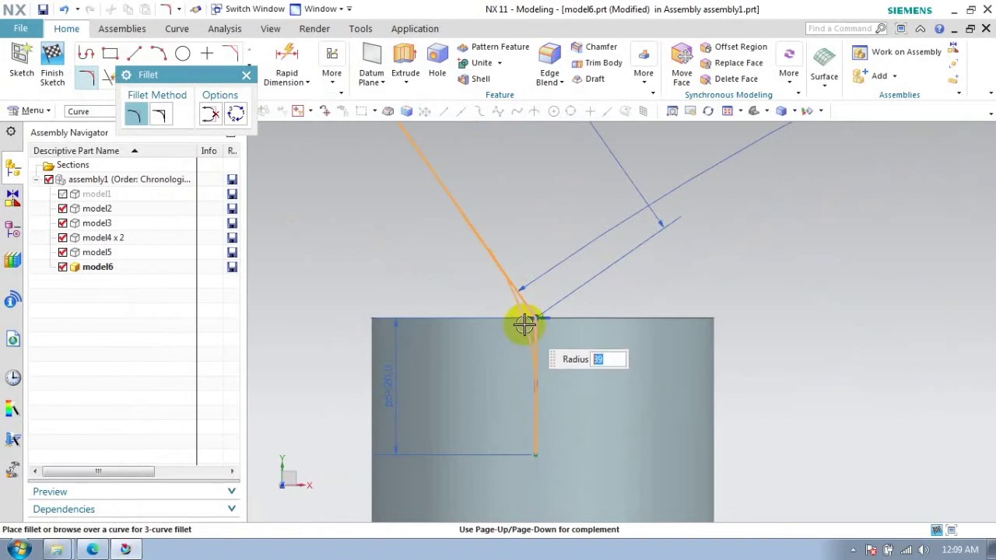
click(529, 319)
scroll(521, 322, down, 5)
click(51, 74)
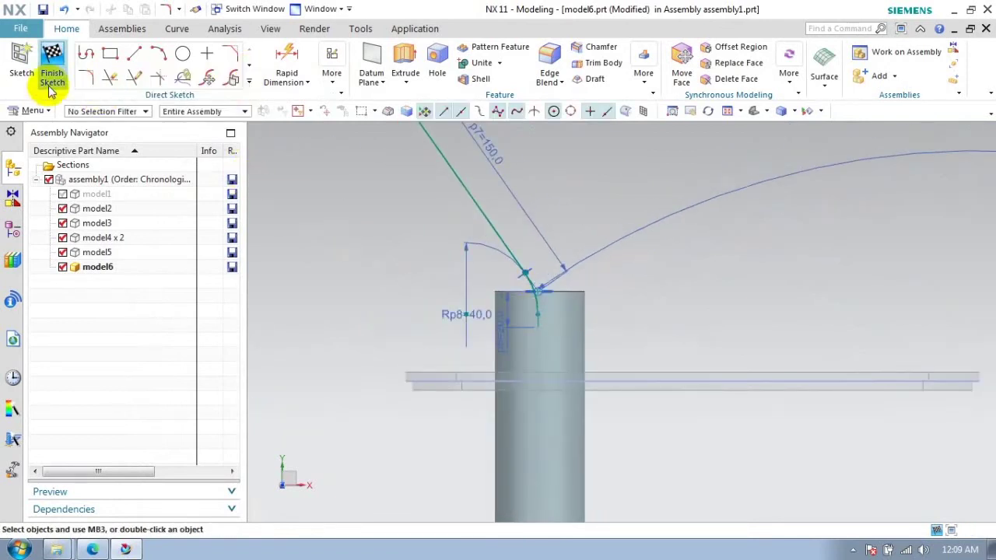
click(33, 111)
mouse_move(39, 182)
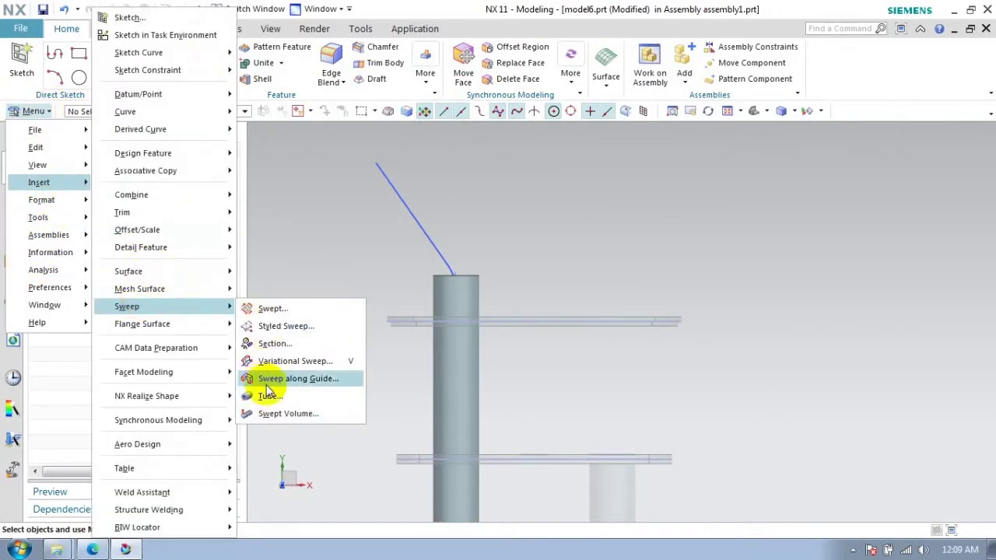
Sweep a 55 mm diameter tube along the bent sketch path
click(269, 393)
click(436, 256)
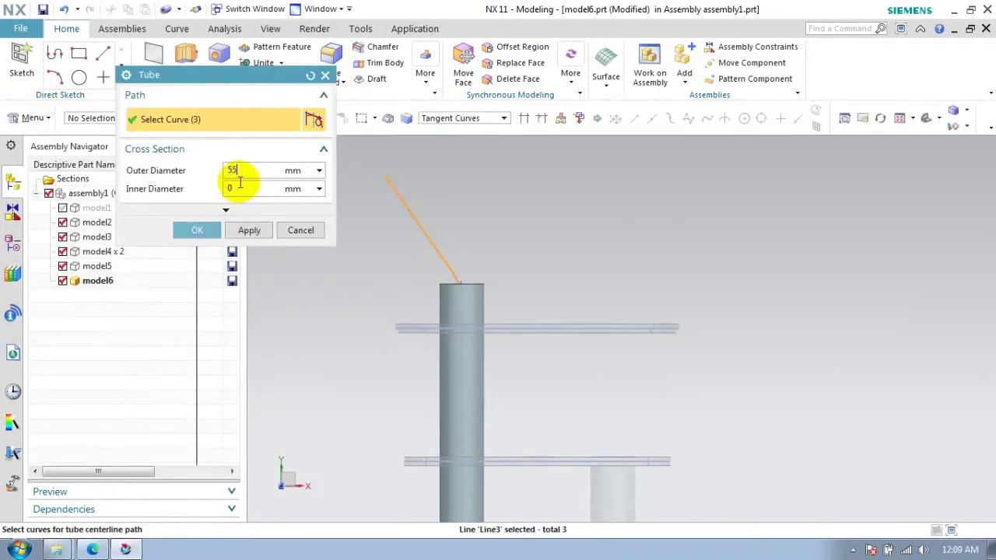
key(Return)
mouse_move(420, 308)
middle_down()
mouse_move(516, 321)
mouse_move(509, 371)
mouse_move(517, 358)
middle_up()
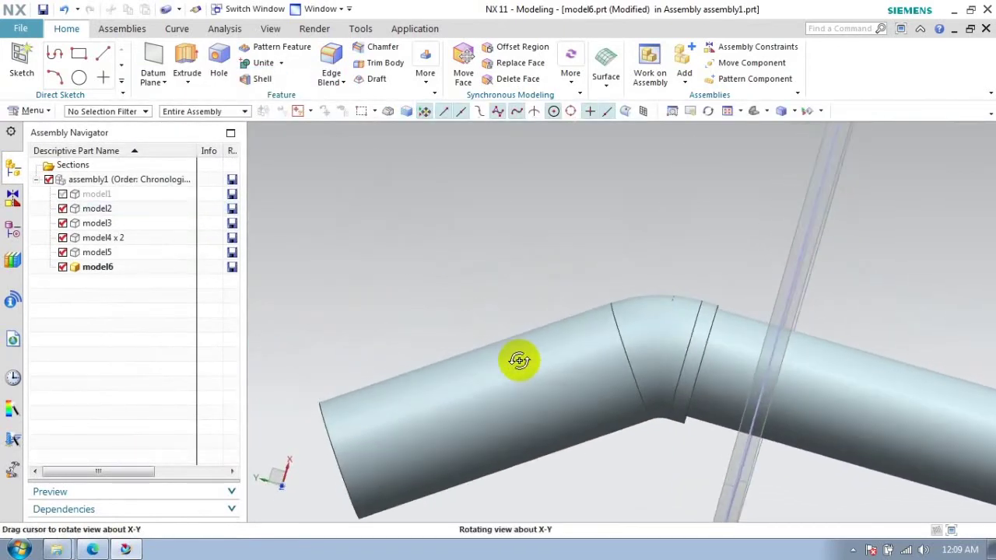
Unite the tube with the shaft into one body
click(259, 62)
click(678, 355)
click(467, 389)
click(197, 238)
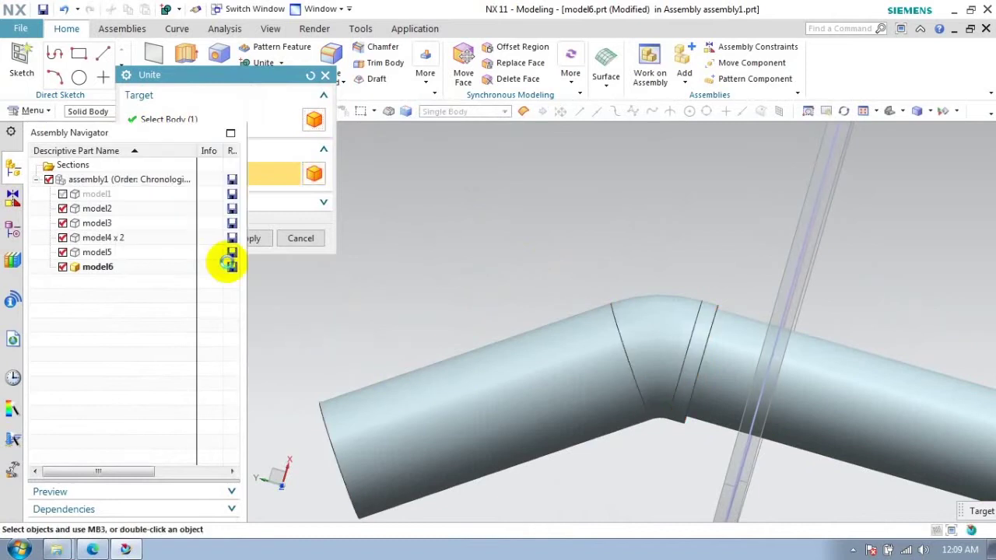
scroll(565, 373, down, 4)
mouse_move(566, 372)
middle_down()
mouse_move(562, 337)
mouse_move(598, 402)
middle_up()
scroll(598, 403, up, 4)
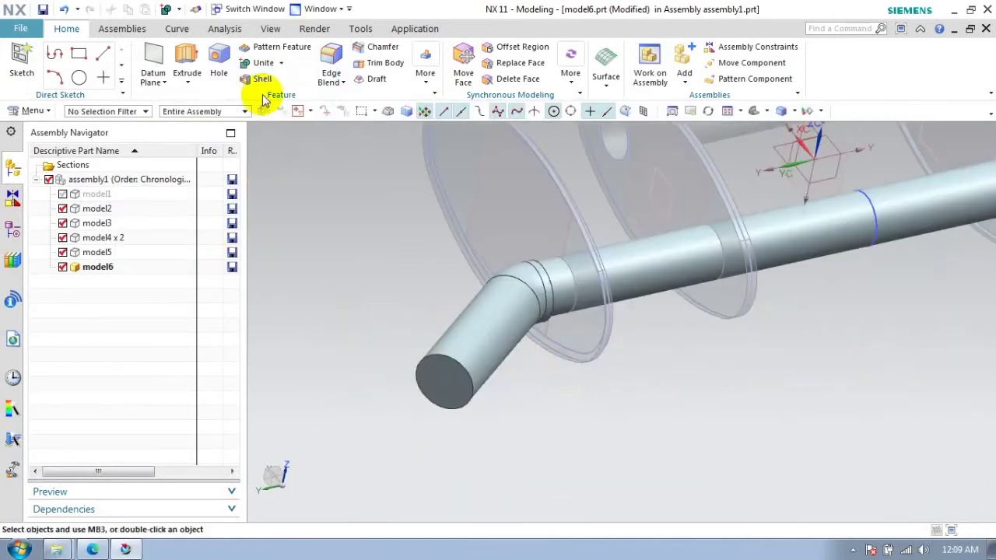
Shell the body with 2 mm walls, removing the tube end and the shaft's far end faces
click(262, 78)
click(444, 381)
scroll(702, 366, down, 3)
scroll(762, 315, up, 4)
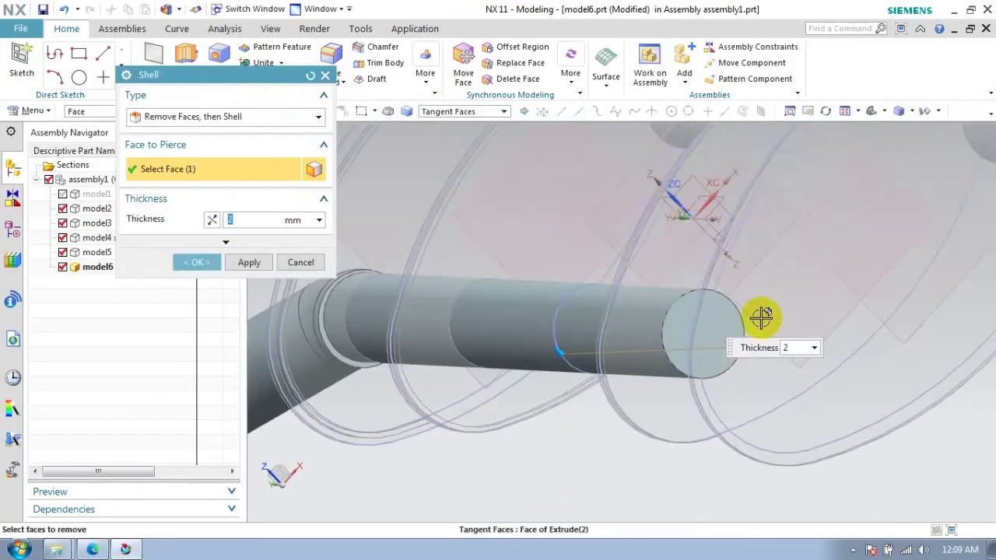
click(702, 331)
click(217, 267)
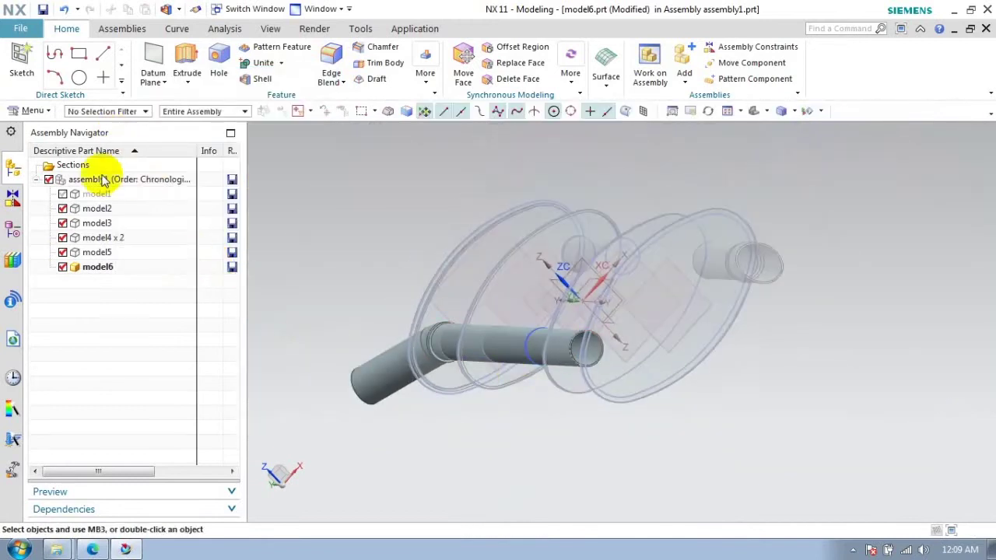
double_click(84, 179)
Orbit the view and set assembly1 as the work part to show all four plates and both shafts
mouse_move(477, 288)
middle_down()
mouse_move(474, 196)
mouse_move(456, 244)
mouse_move(500, 259)
mouse_move(501, 278)
mouse_move(478, 321)
middle_up()
mouse_move(634, 325)
middle_down()
mouse_move(667, 413)
mouse_move(711, 393)
mouse_move(489, 366)
middle_up()
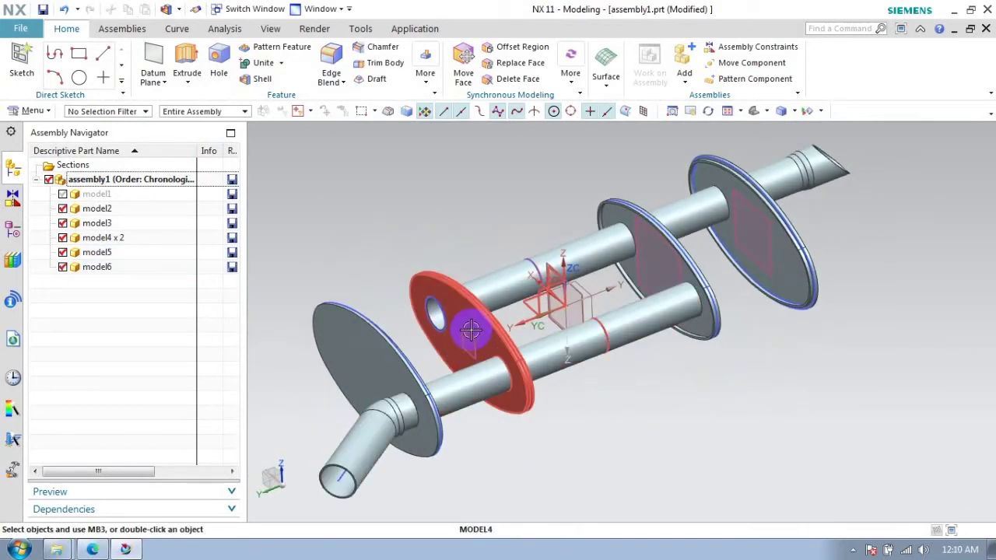
double_click(738, 256)
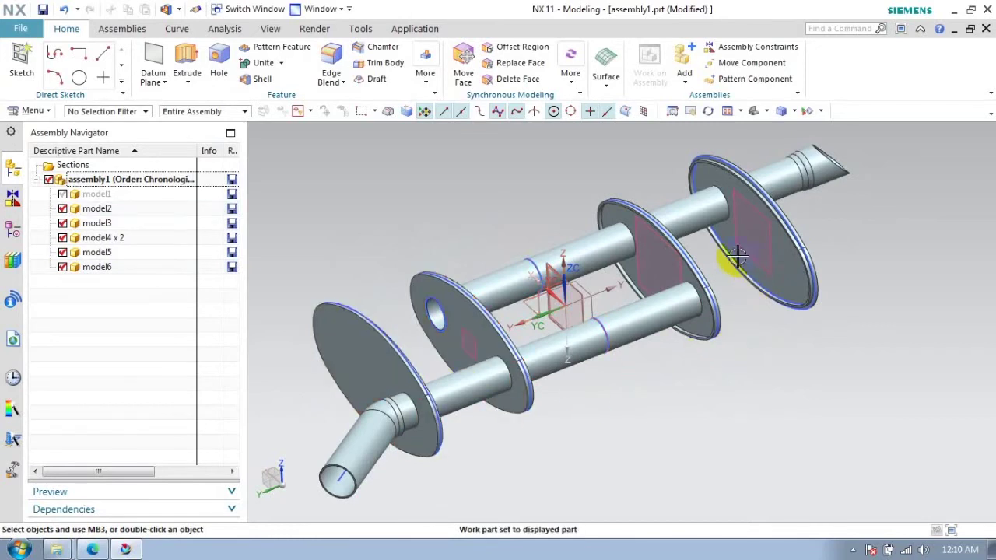
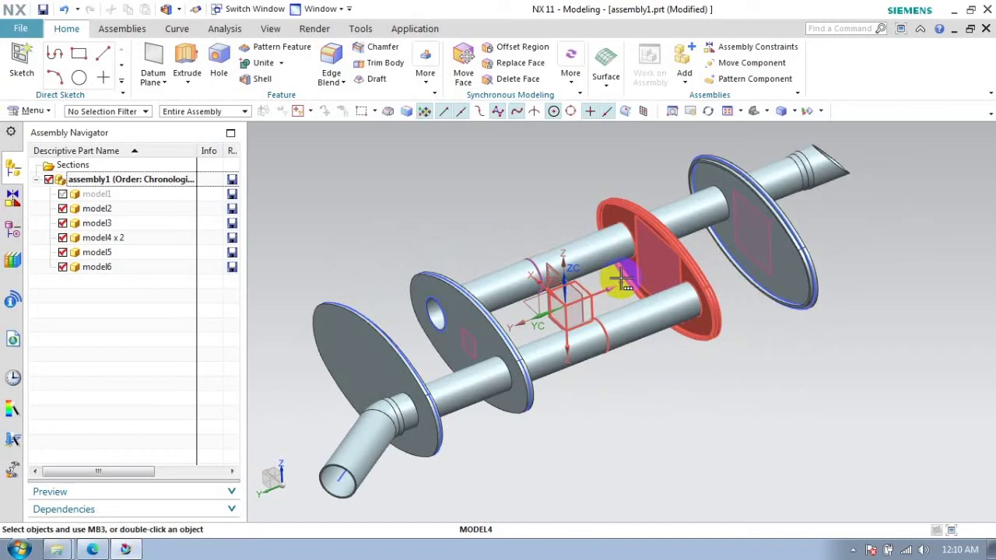
Add a new component model7 to the assembly and make it the work part
double_click(622, 280)
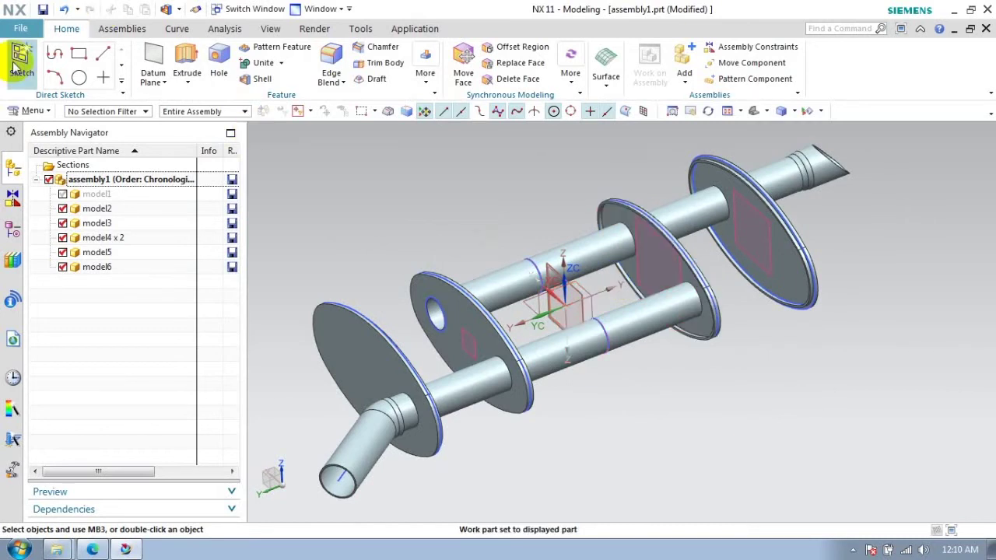
click(94, 180)
click(121, 28)
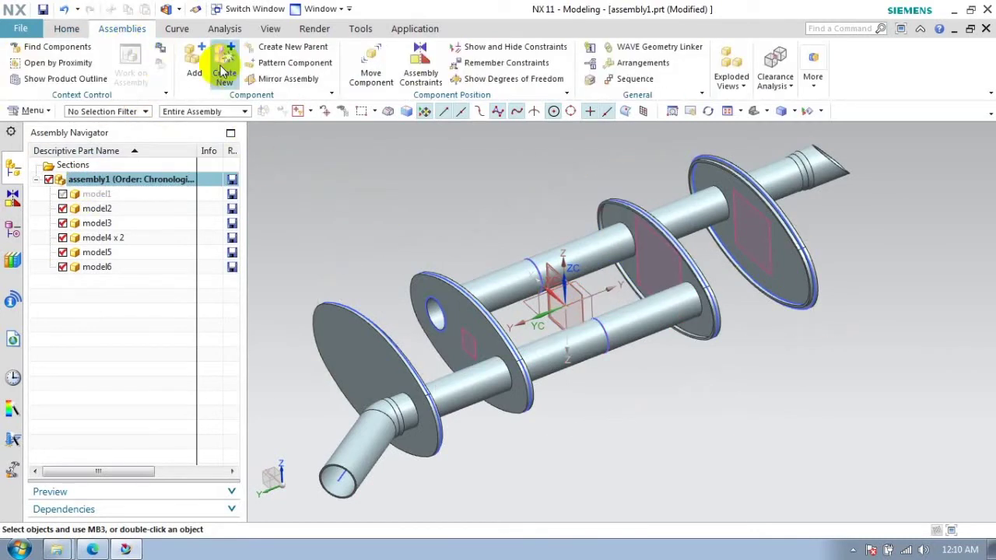
click(224, 69)
click(832, 518)
click(253, 184)
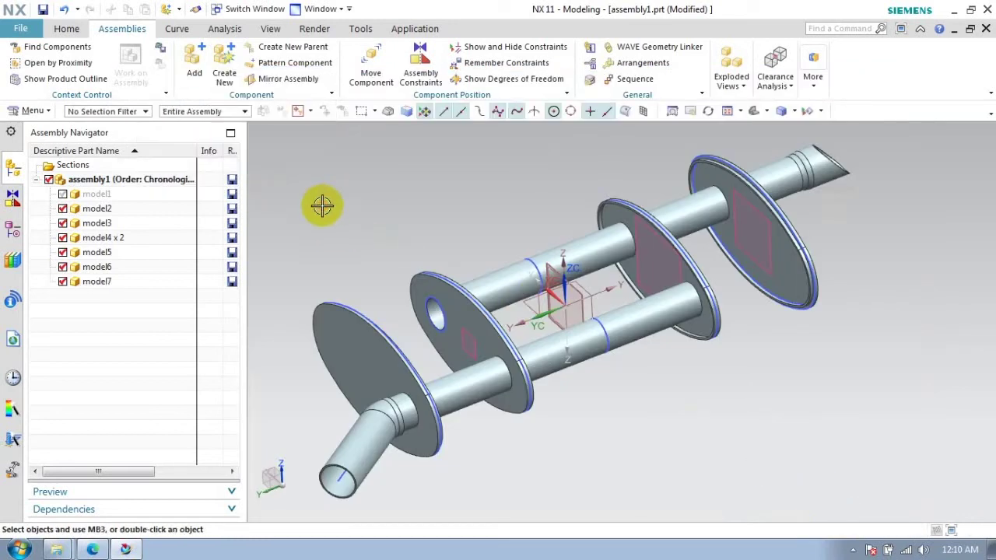
double_click(98, 281)
Sketch a 75 mm diameter circle at the origin on model7's XY datum plane
click(66, 28)
click(21, 61)
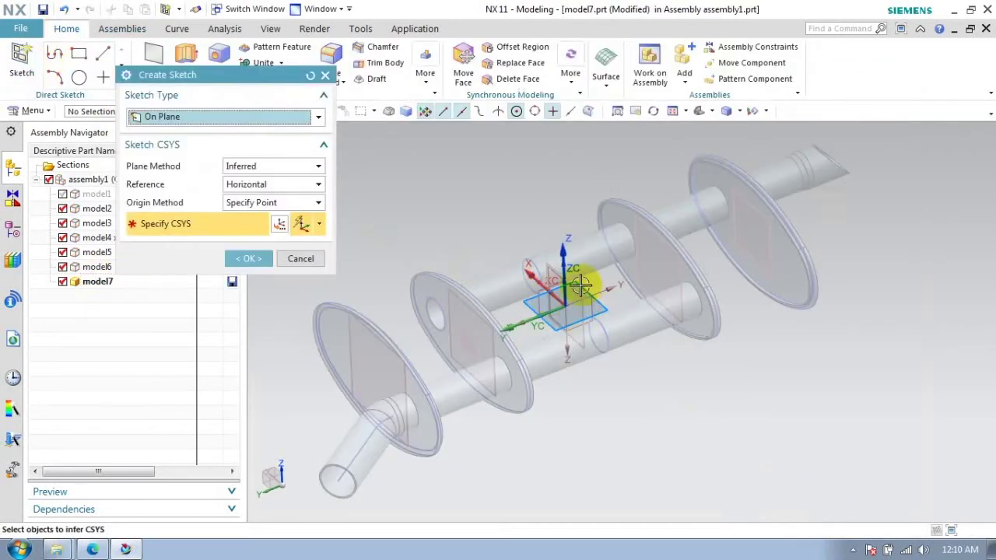
scroll(580, 286, down, 3)
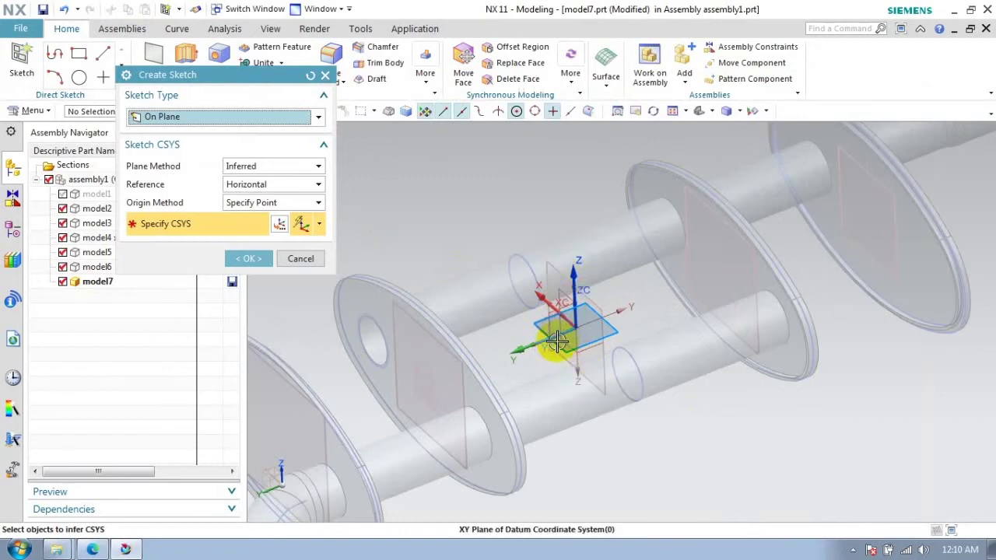
click(247, 258)
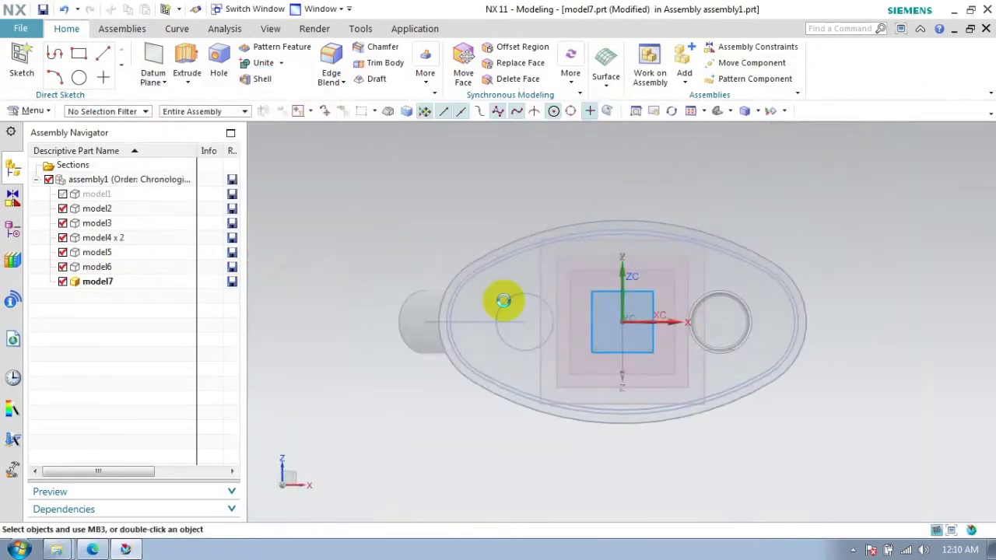
click(182, 53)
click(613, 355)
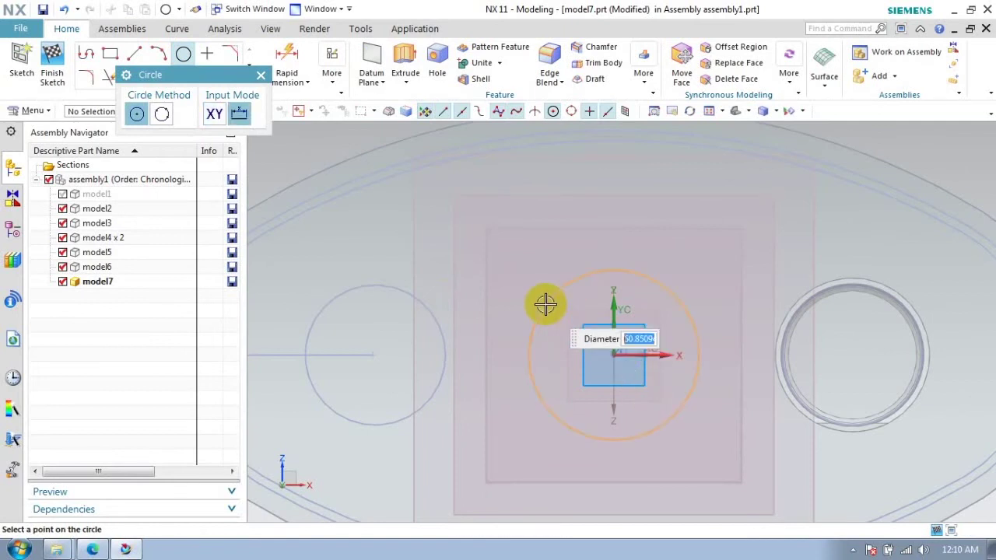
text(75)
key(Return)
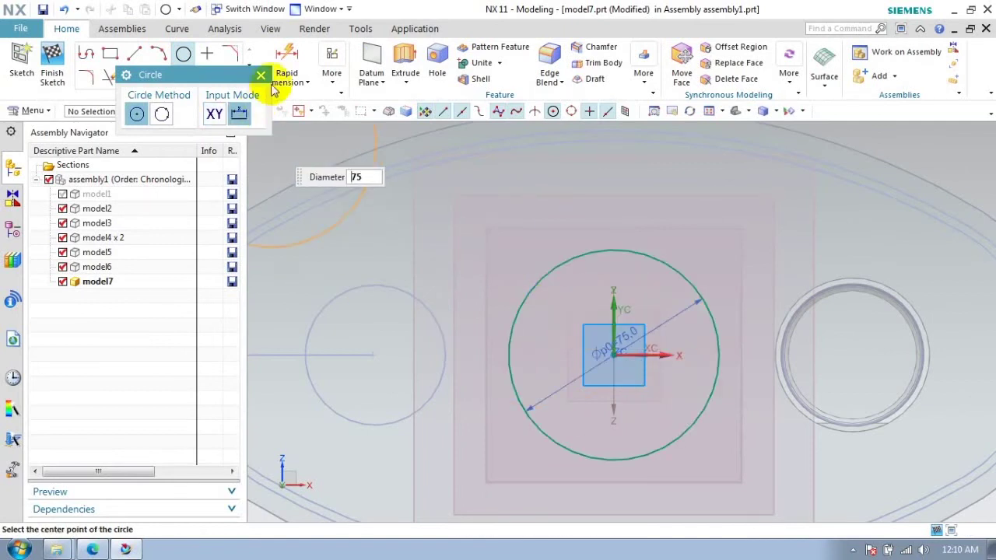
click(261, 75)
click(52, 62)
mouse_move(545, 311)
middle_down()
mouse_move(572, 283)
mouse_move(578, 371)
middle_up()
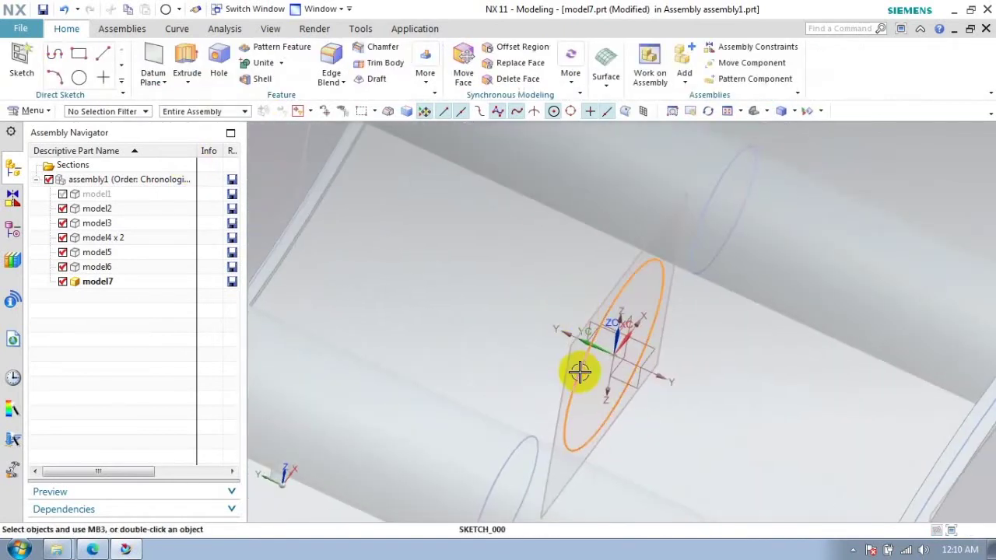
click(578, 371)
scroll(578, 371, down, 3)
Extrude the 75 mm circle symmetrically 150 mm into a solid cylinder
click(185, 56)
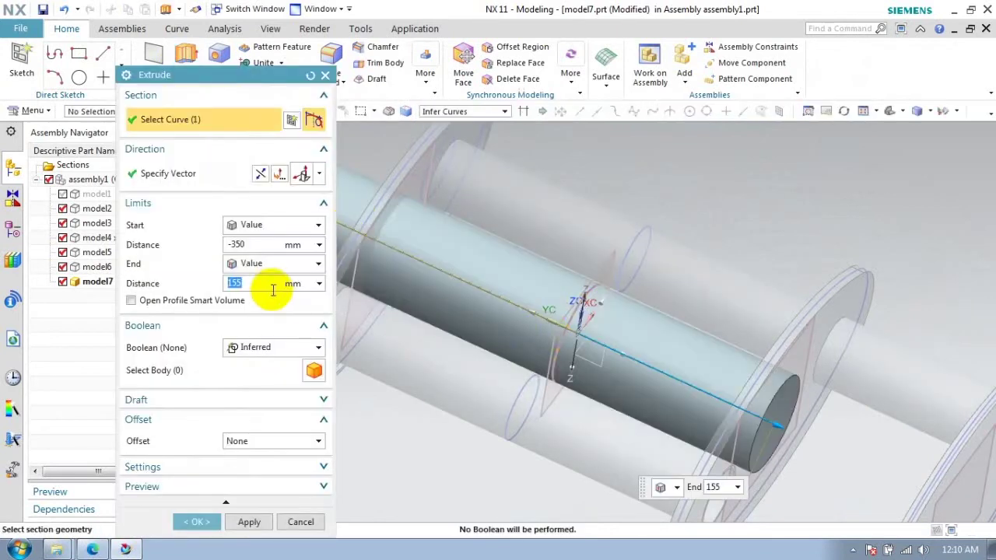
text(150)
click(257, 225)
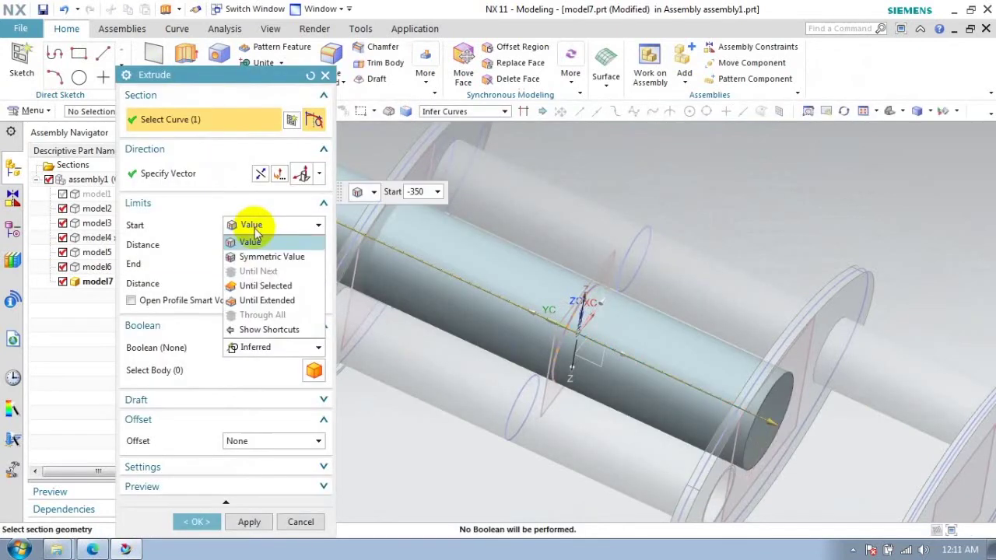
click(269, 256)
mouse_move(494, 295)
middle_down()
mouse_move(506, 328)
mouse_move(485, 289)
middle_up()
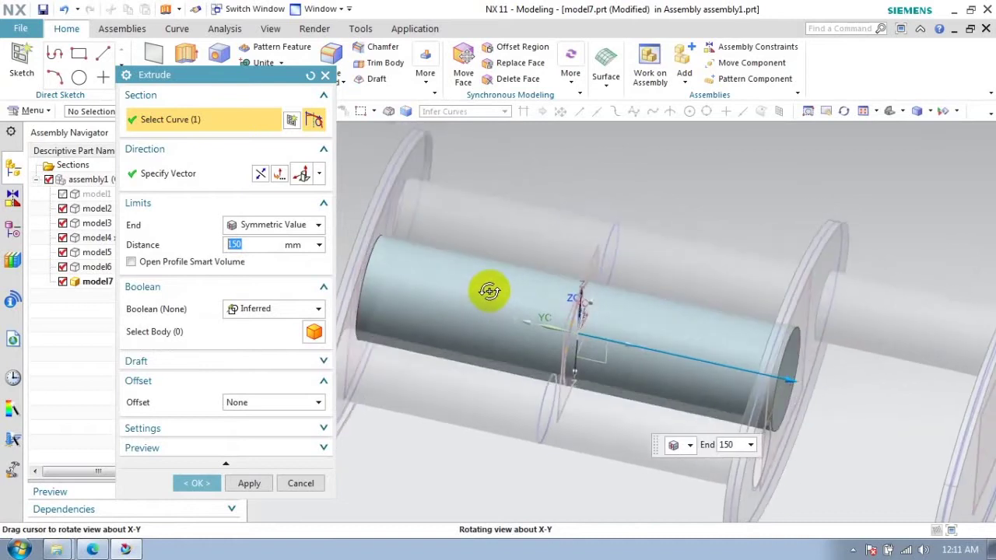
click(198, 483)
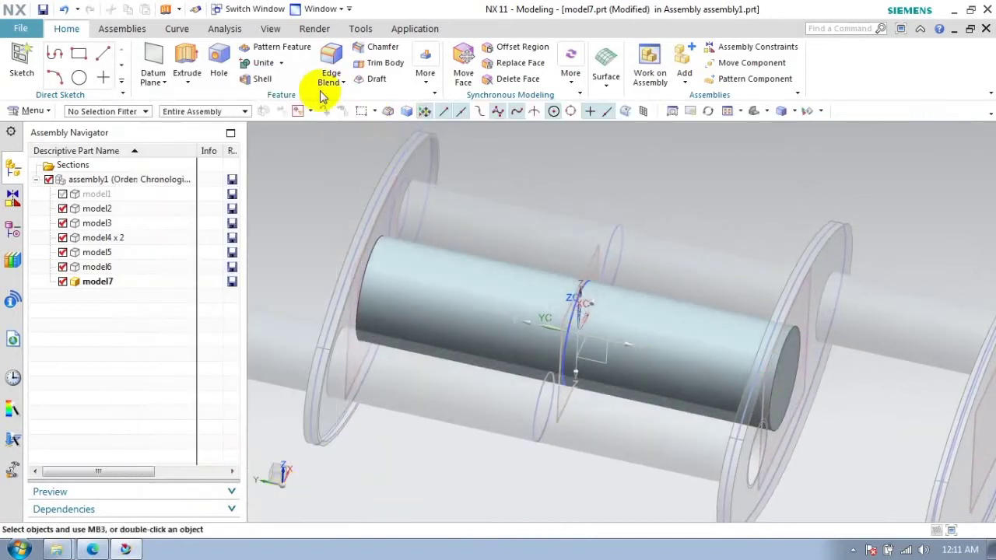
Shell the cylinder into a hollow tube, opening its end faces
click(261, 79)
click(790, 389)
mouse_move(790, 389)
middle_down()
mouse_move(478, 422)
mouse_move(493, 344)
middle_up()
middle_click(493, 344)
mouse_move(374, 325)
middle_down()
mouse_move(584, 336)
mouse_move(573, 233)
middle_up()
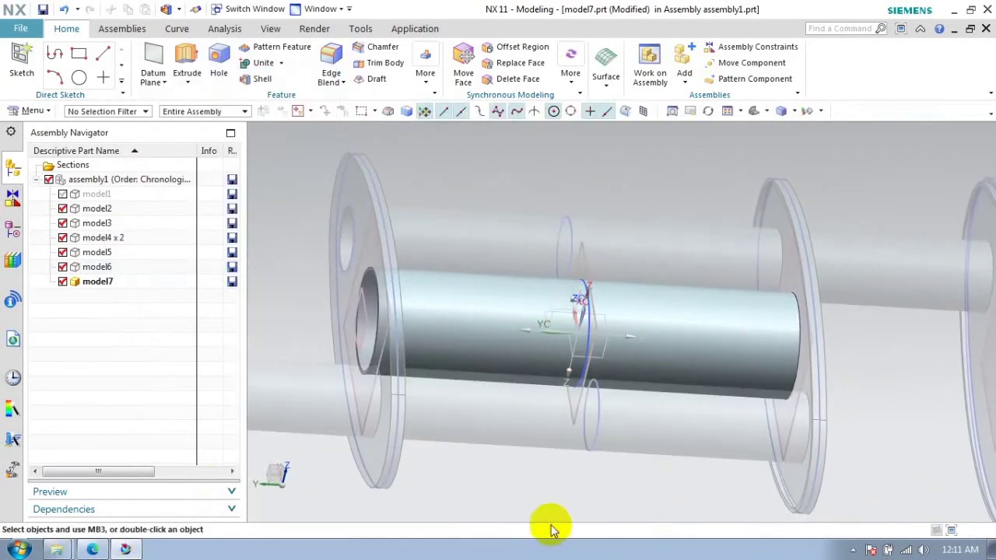
Extrude Sketch (1) again symmetrically 150 mm as Extrude (4)
click(14, 229)
click(92, 252)
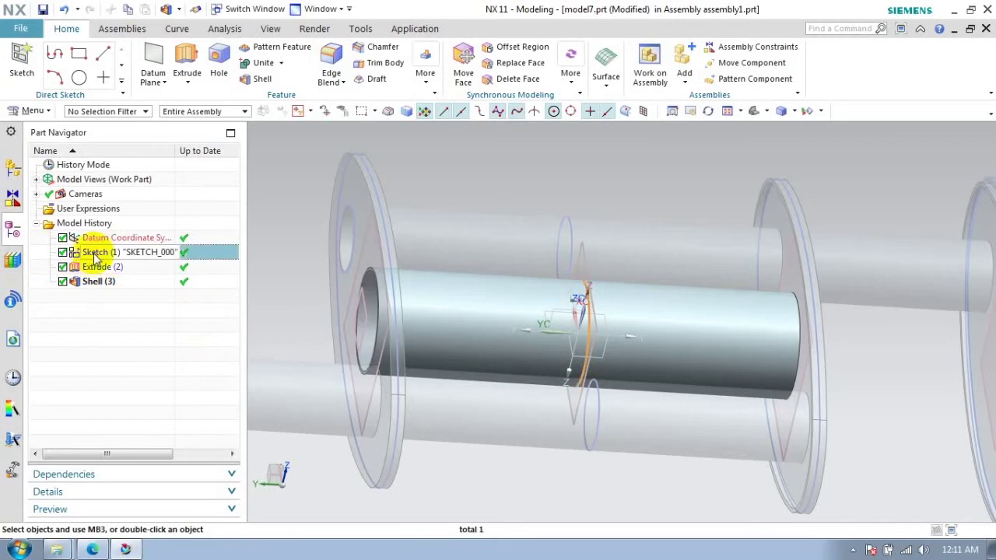
click(186, 62)
click(264, 225)
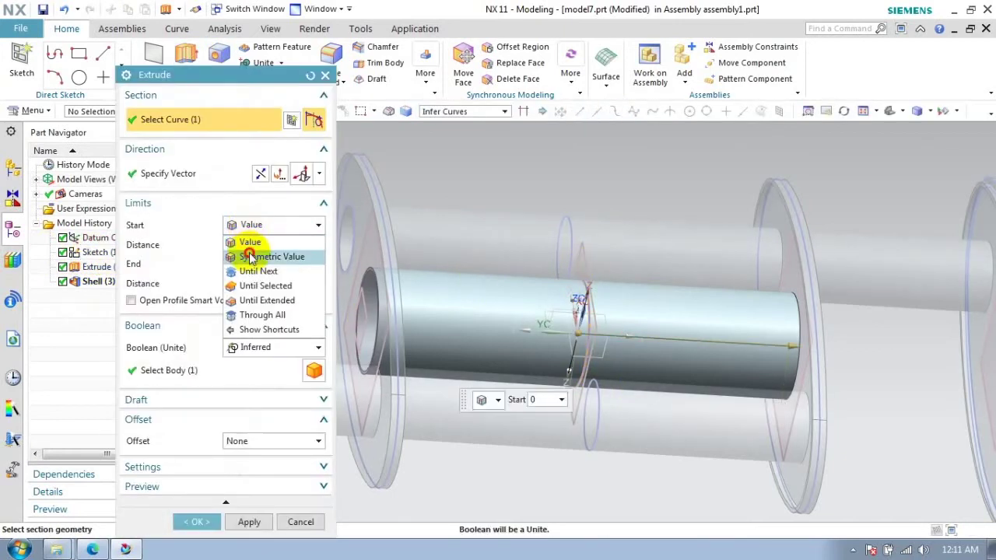
click(248, 255)
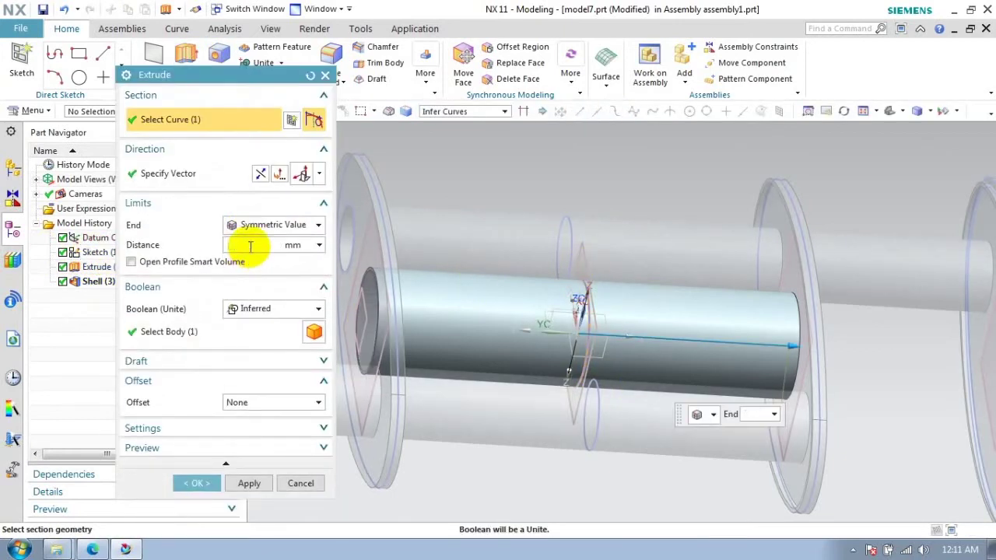
click(197, 483)
mouse_move(522, 493)
middle_down()
mouse_move(547, 405)
mouse_move(498, 407)
mouse_move(540, 415)
mouse_move(511, 422)
middle_up()
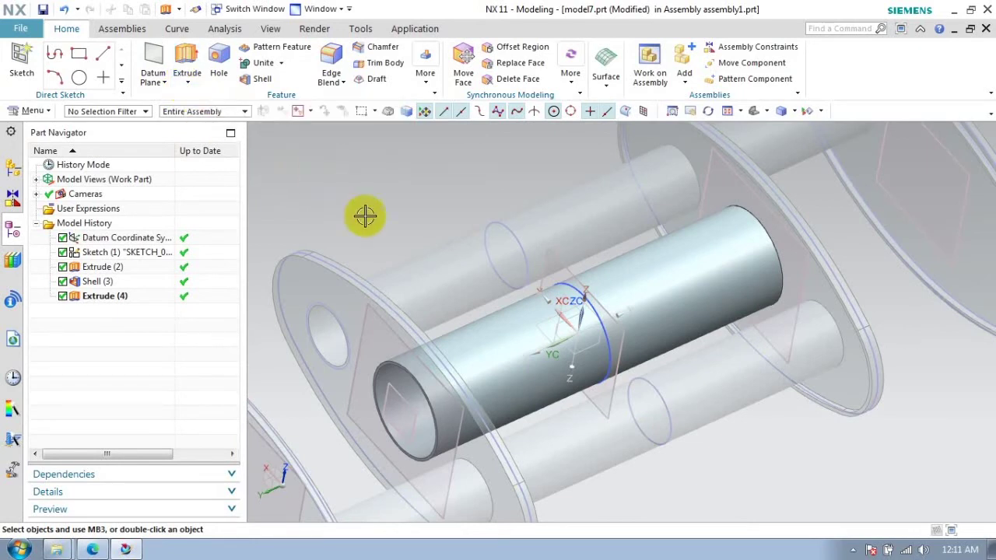
Sketch a 5 mm circle on the XY plane, dimensioned 6 mm from the origin
click(38, 71)
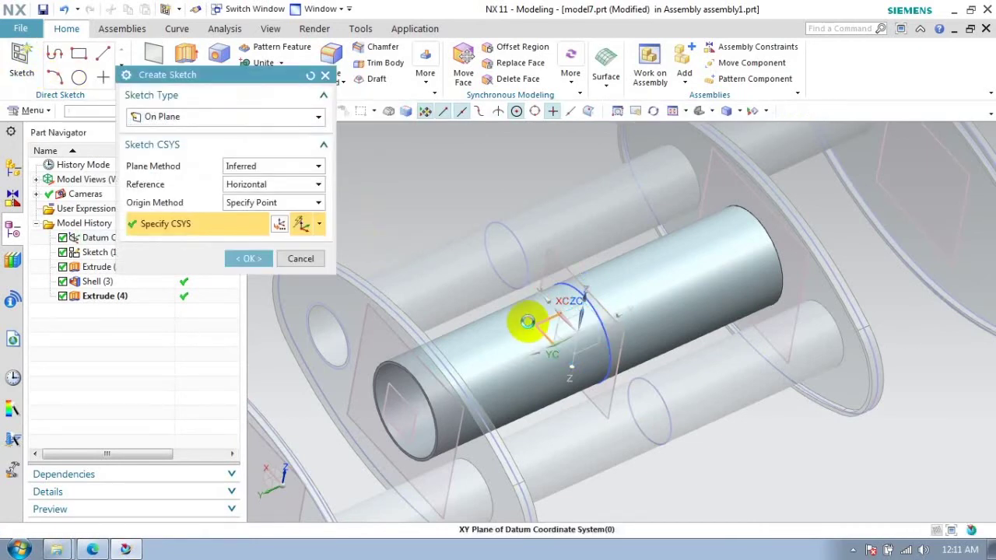
click(527, 318)
middle_click(311, 276)
click(183, 54)
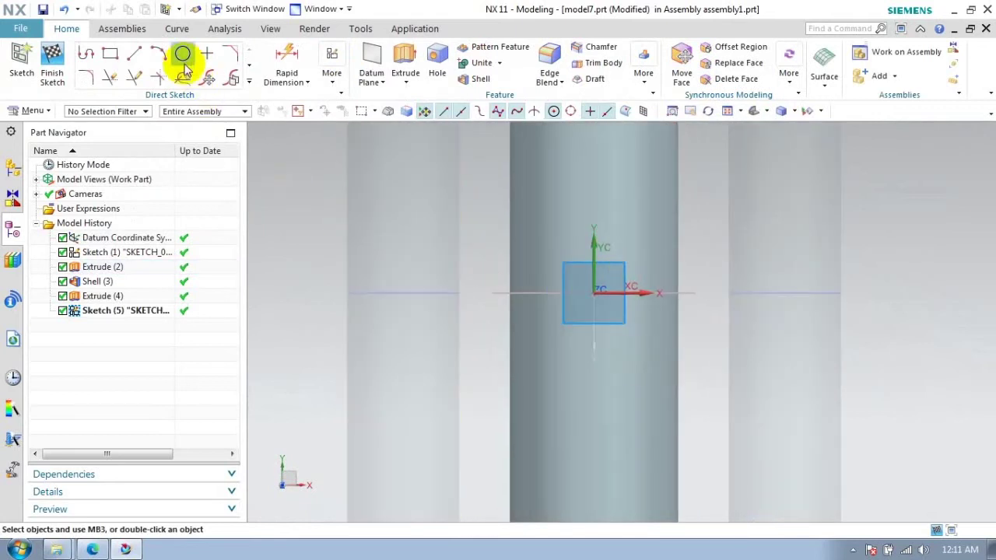
click(238, 114)
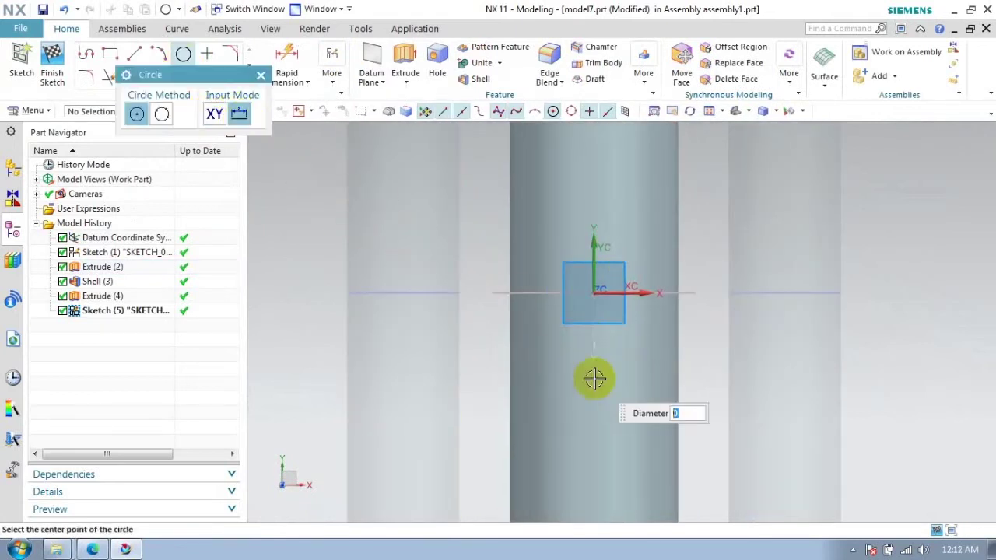
scroll(594, 303, up, 5)
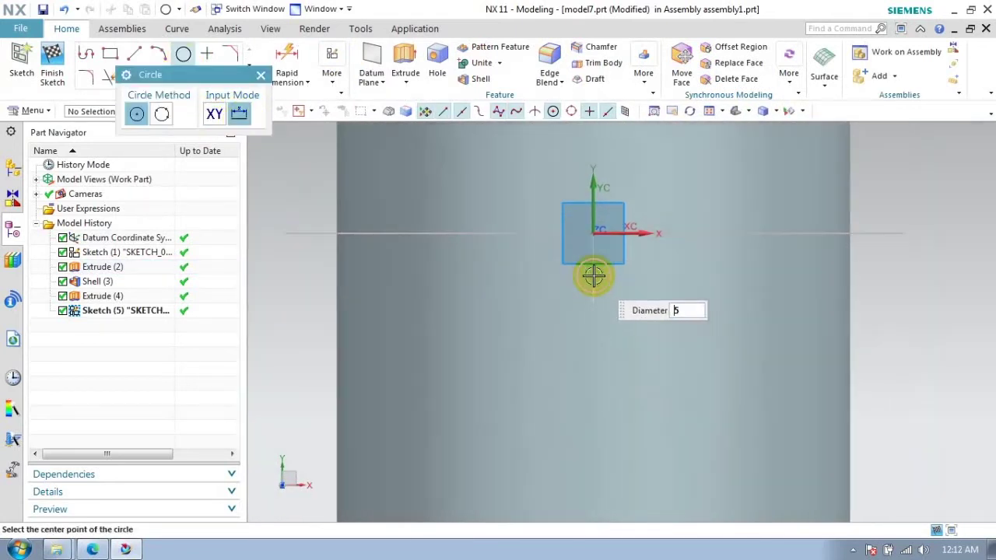
click(594, 284)
key(Escape)
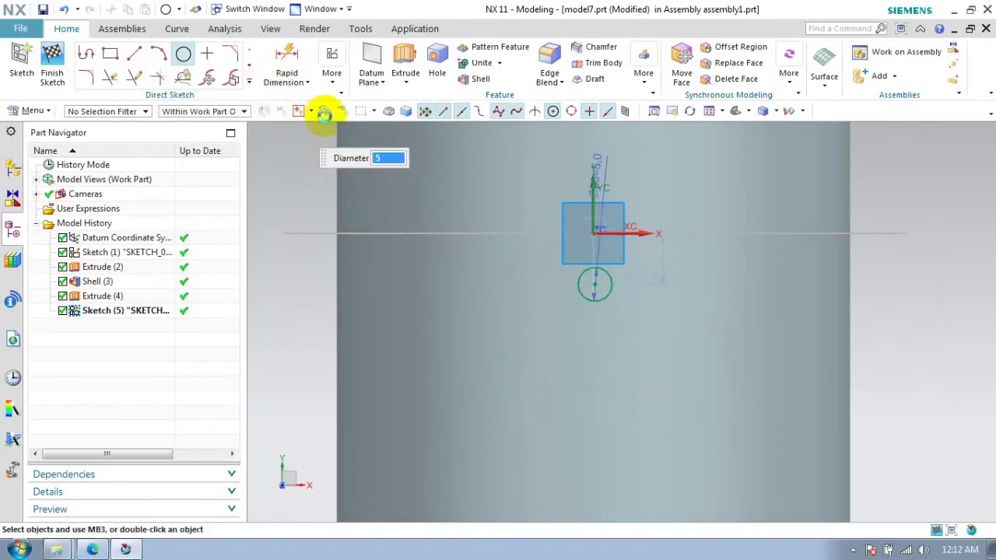
click(661, 267)
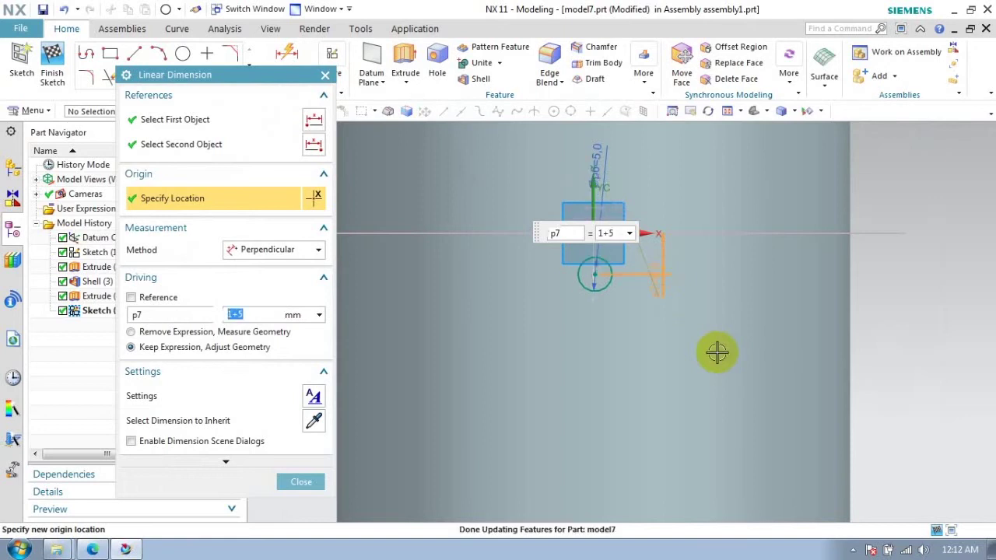
click(312, 483)
click(52, 61)
mouse_move(498, 262)
middle_down()
mouse_move(522, 188)
mouse_move(440, 195)
middle_up()
Extrude the small circle 41 mm as a subtract cut, then reopen Sketch (5)
click(186, 59)
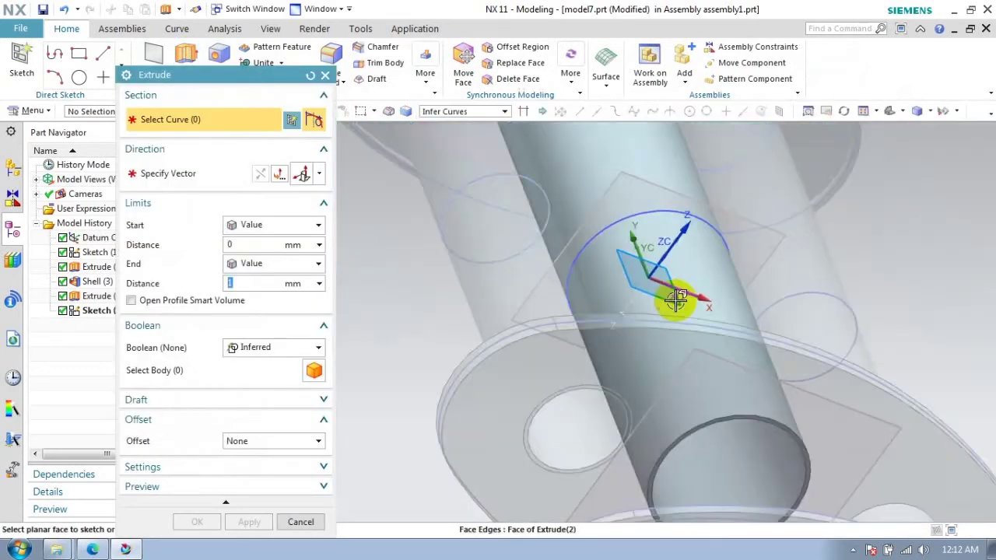
click(97, 315)
middle_drag(563, 340, 692, 266)
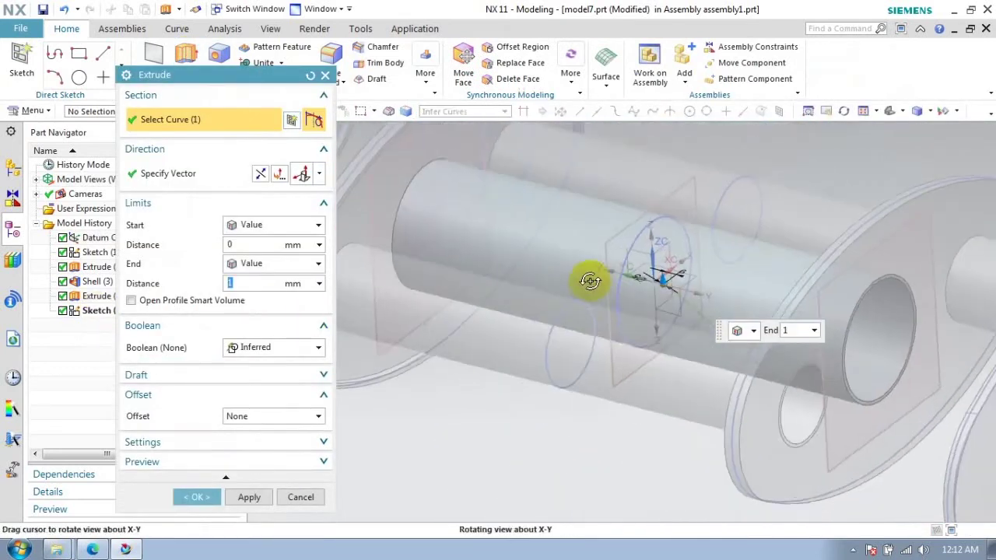
drag(623, 301, 633, 156)
click(318, 347)
click(250, 394)
click(197, 522)
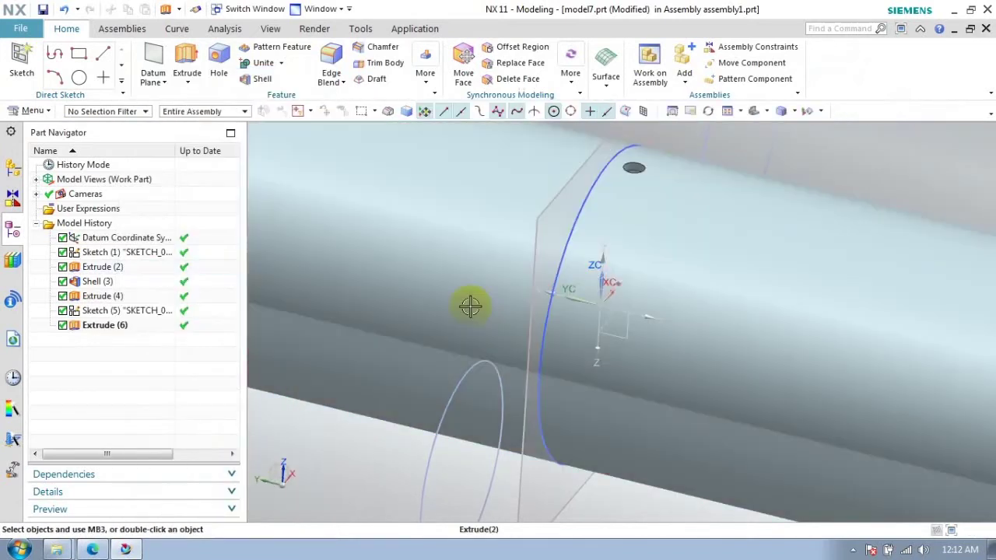
click(458, 309)
double_click(124, 310)
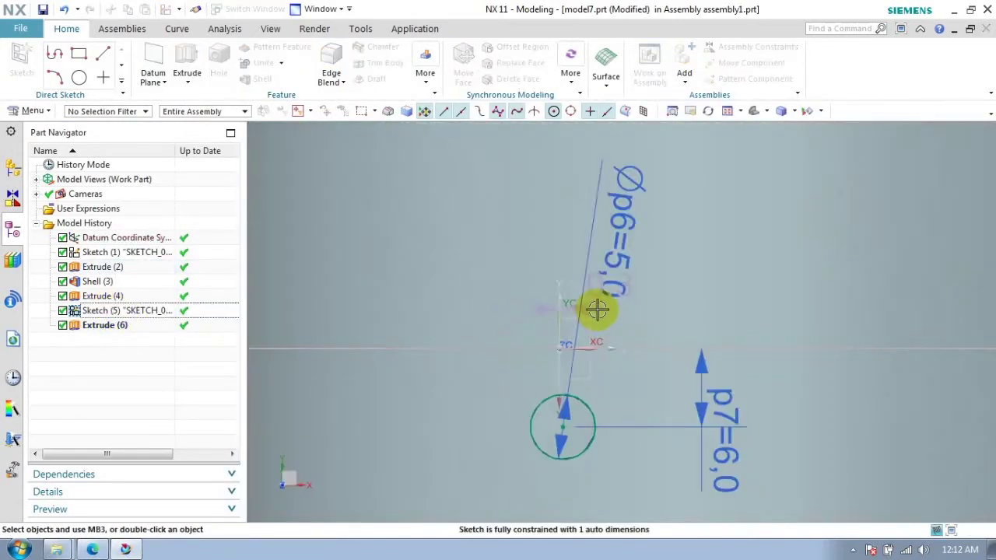
Start a linear Pattern Curve of the hole circle along the sketch line
scroll(600, 160, up, 2)
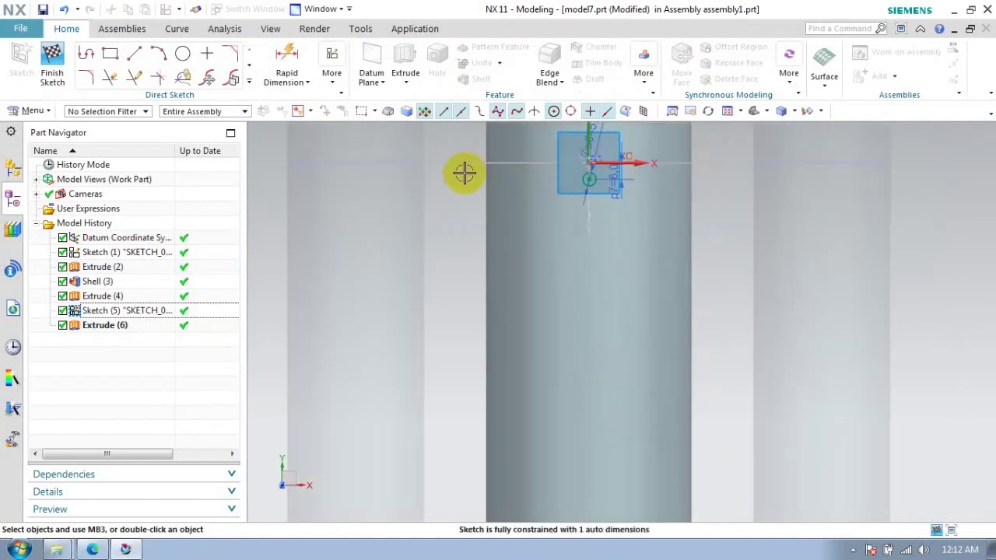
click(627, 258)
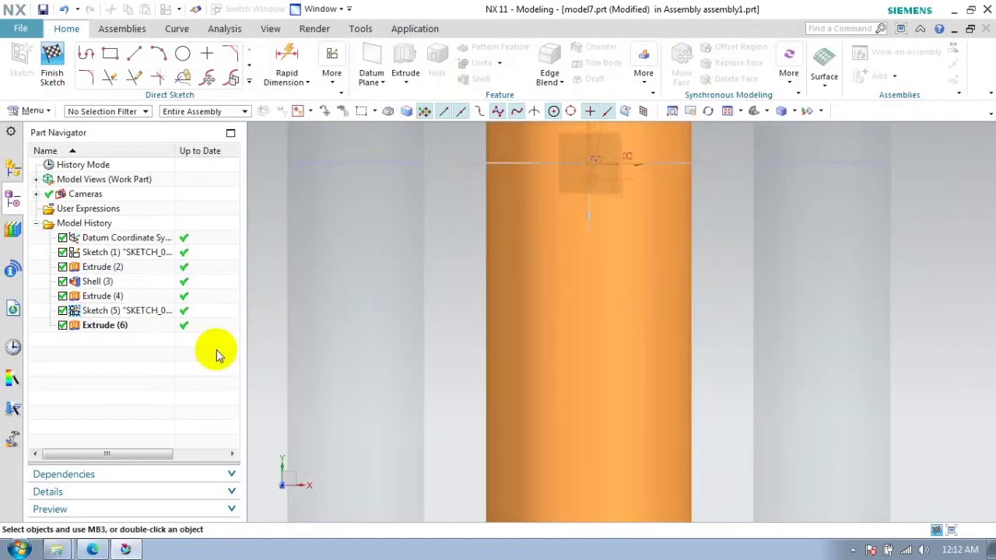
key(Escape)
click(249, 81)
click(209, 176)
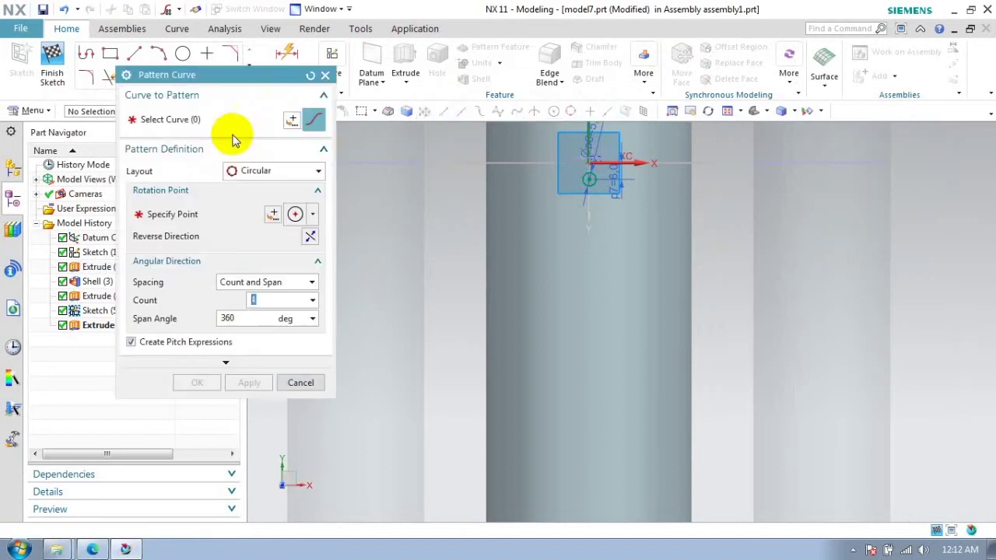
click(577, 181)
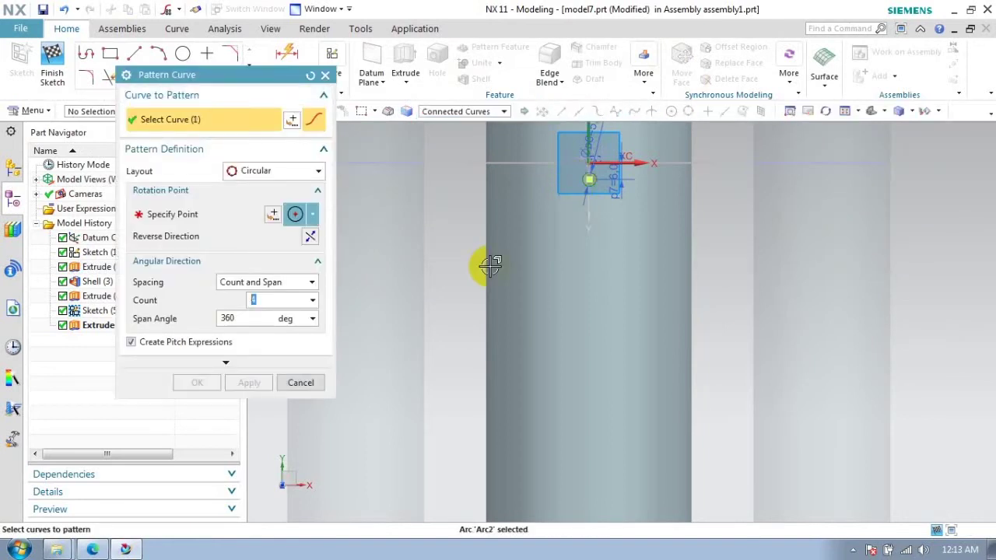
click(189, 219)
click(233, 171)
click(241, 184)
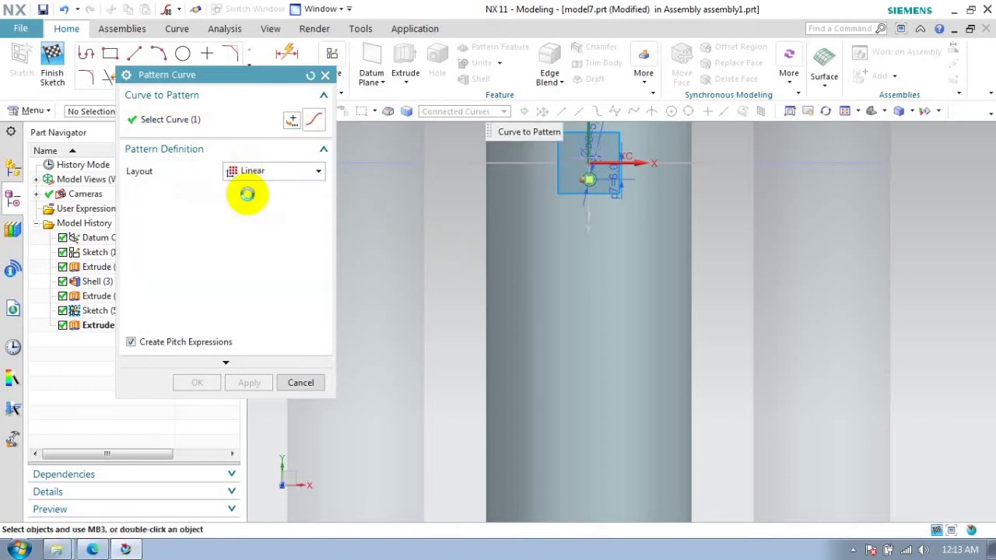
click(588, 143)
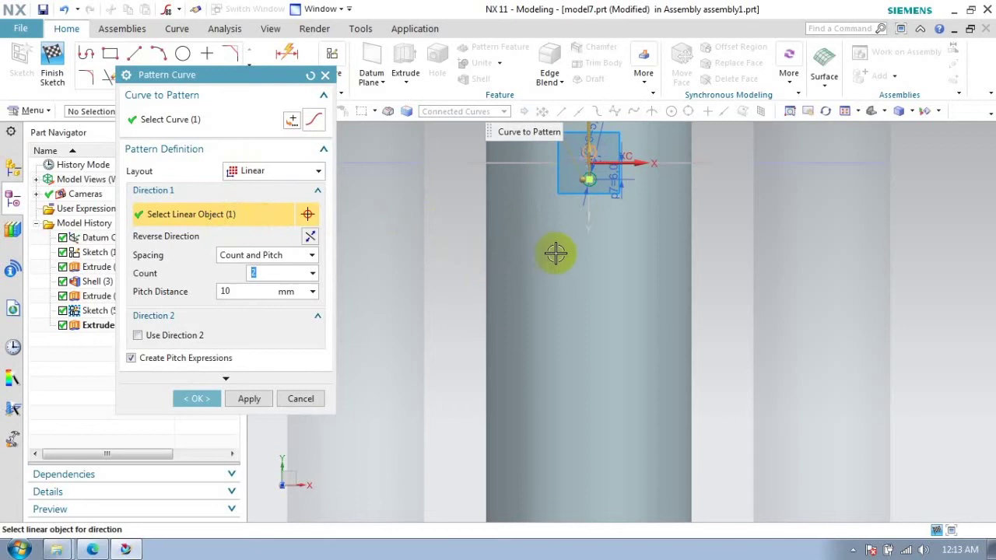
Set the pattern to 18 circles at a 5+3 mm pitch and accept it
click(272, 272)
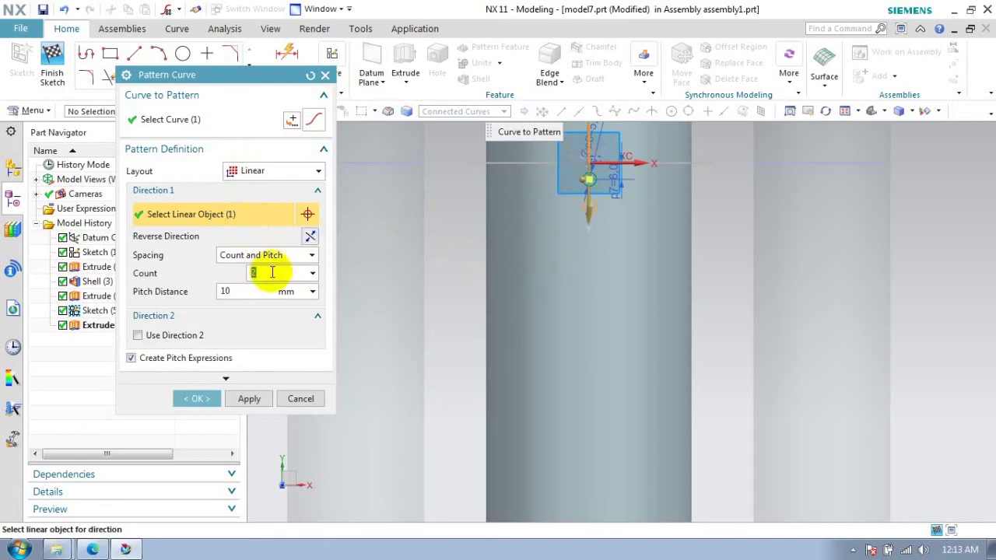
scroll(583, 179, up, 2)
scroll(589, 182, up, 2)
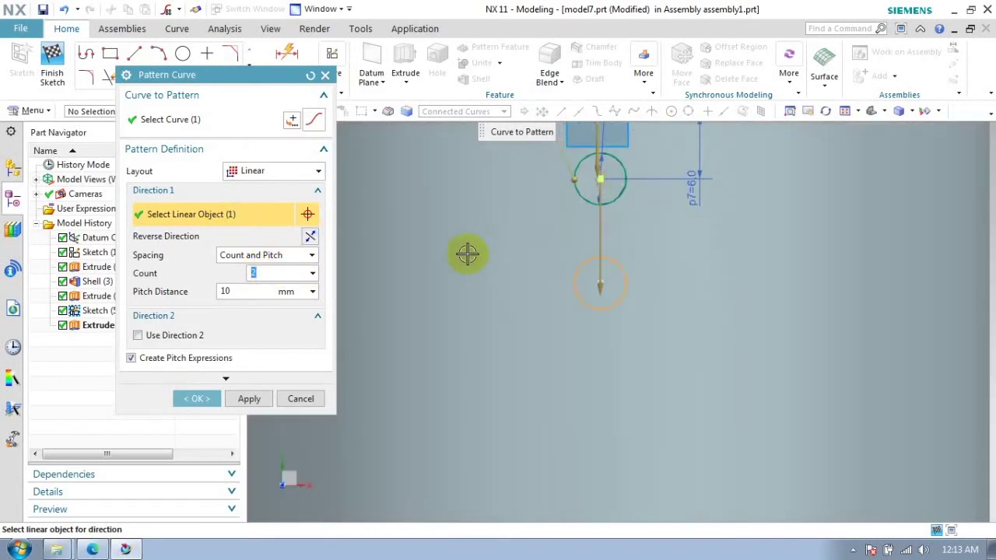
click(243, 289)
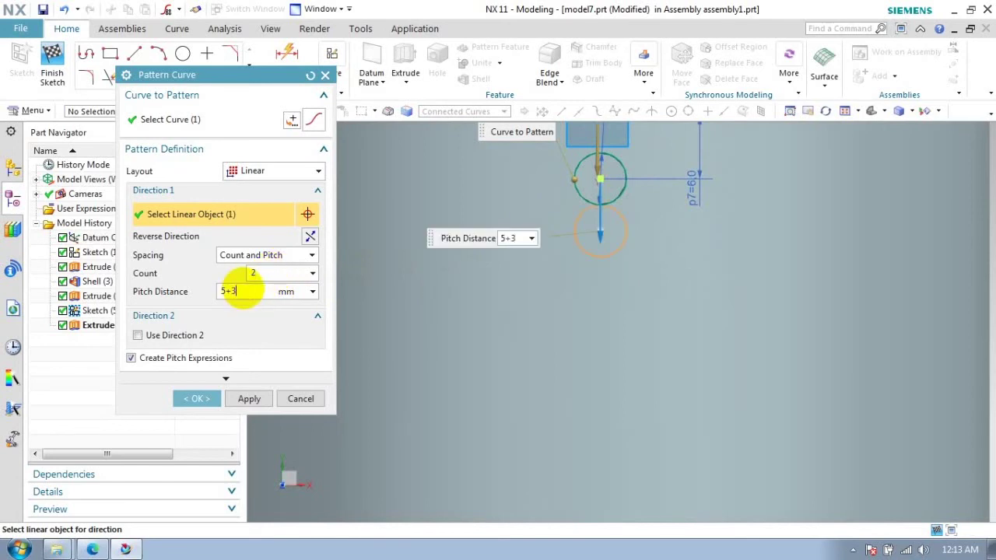
click(260, 273)
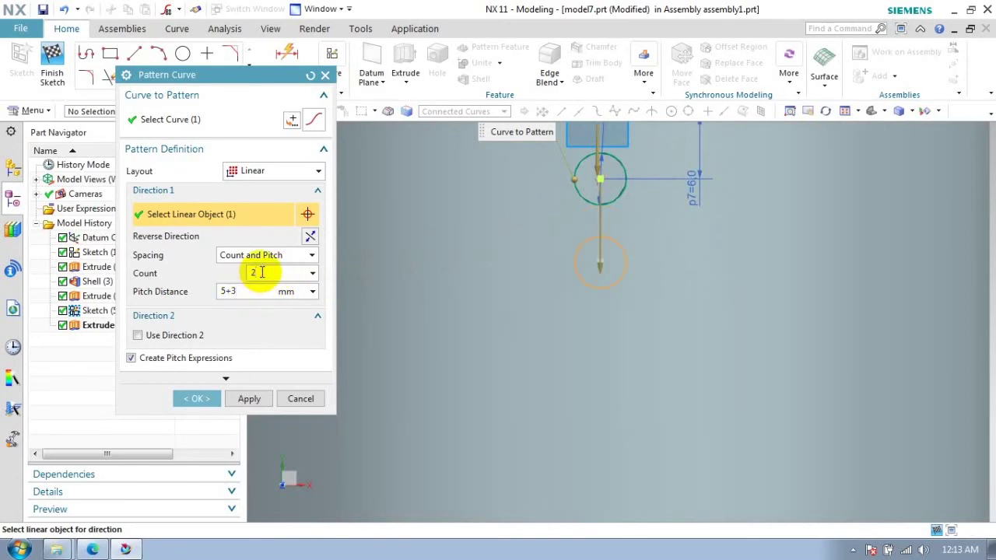
click(266, 274)
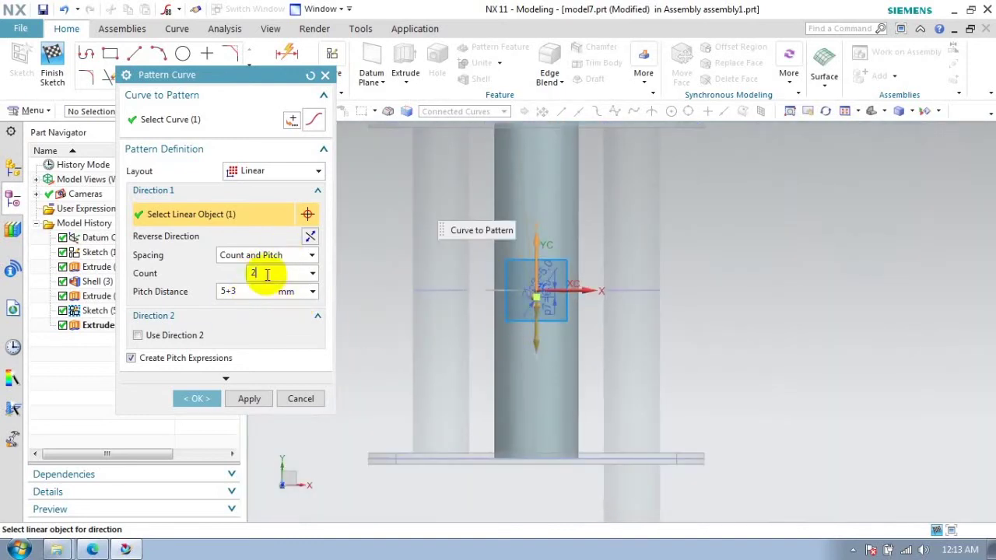
text(15)
click(246, 291)
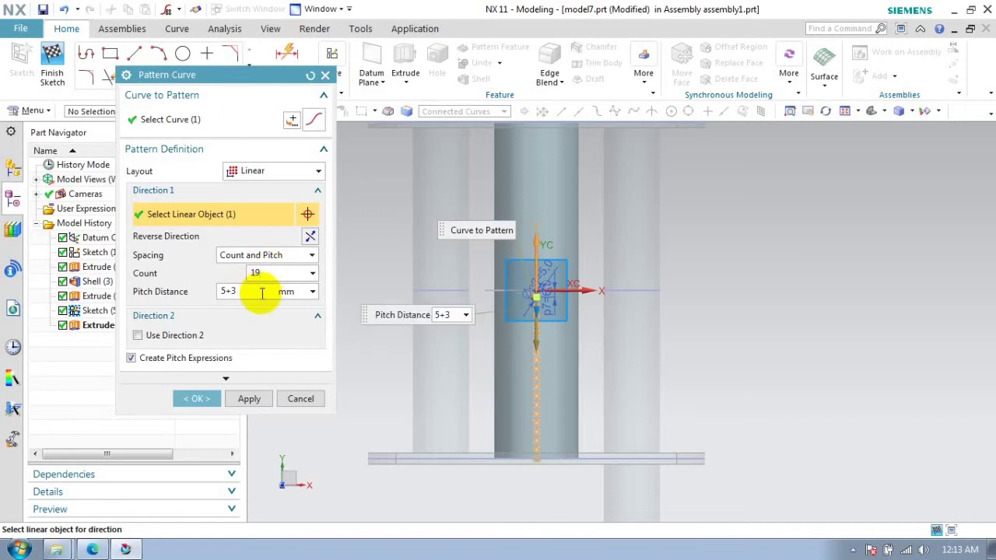
click(272, 270)
click(249, 296)
scroll(582, 490, up, 2)
scroll(563, 425, up, 1)
scroll(563, 424, down, 3)
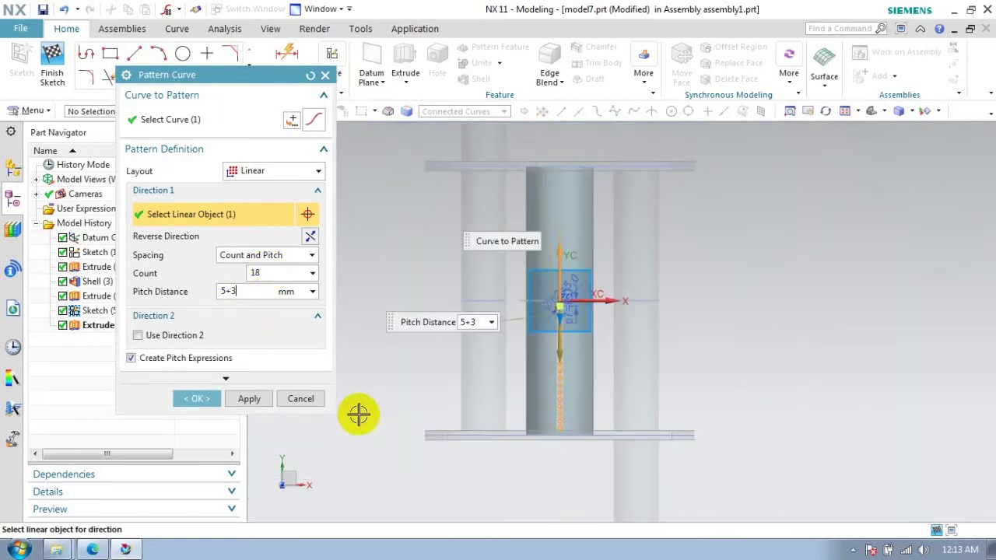
click(197, 399)
Finish the sketch and update Extrude (6) so it subtracts all 18 circles
click(34, 70)
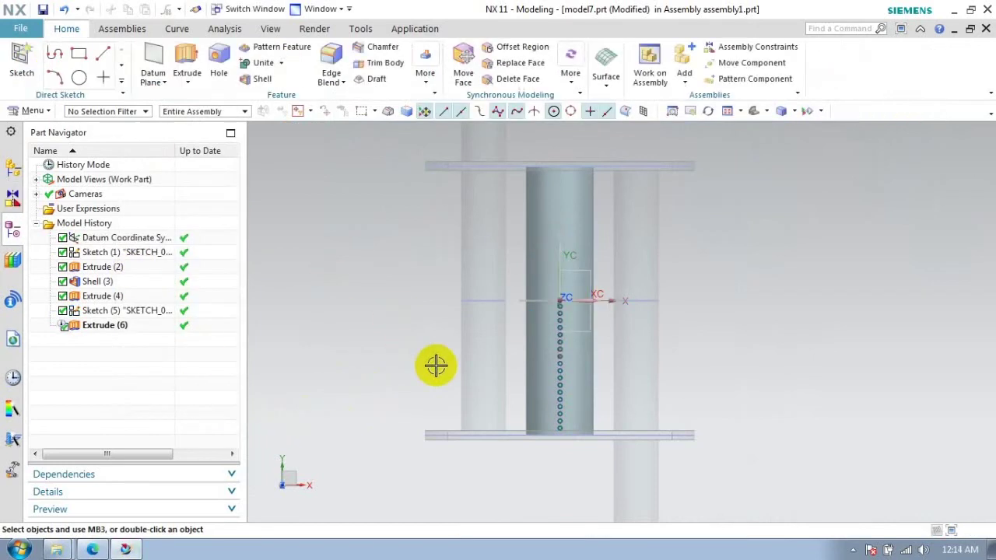
double_click(108, 325)
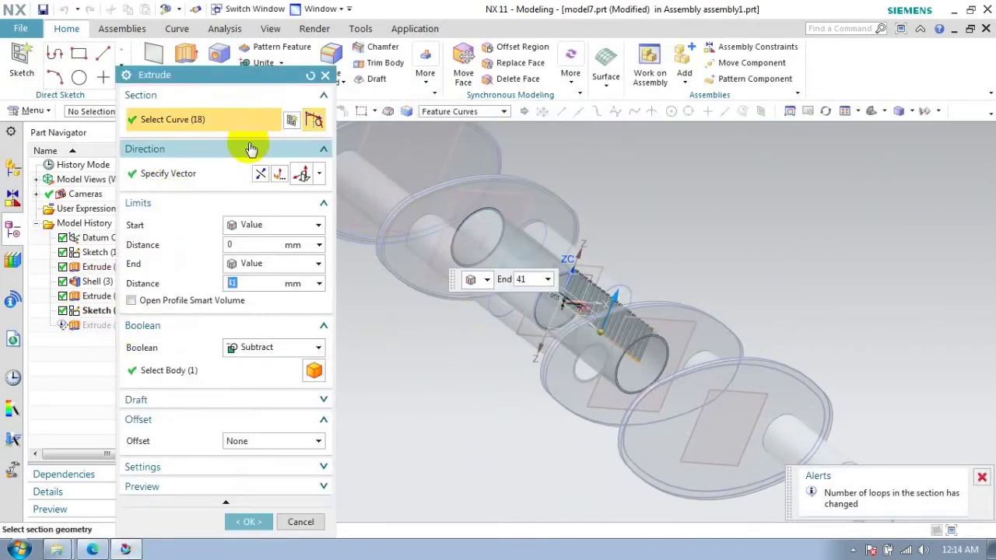
click(249, 521)
middle_drag(322, 500, 518, 356)
click(101, 310)
Reopen Sketch (5) and make a first mirror of the circle column about the horizontal axis
double_click(95, 311)
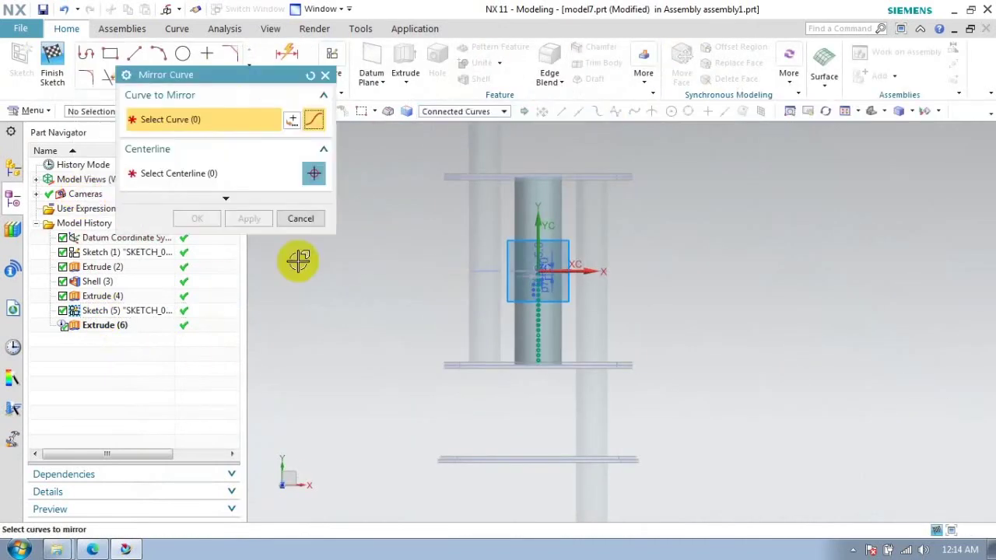
scroll(526, 289, up, 4)
scroll(585, 322, up, 2)
drag(393, 287, 600, 514)
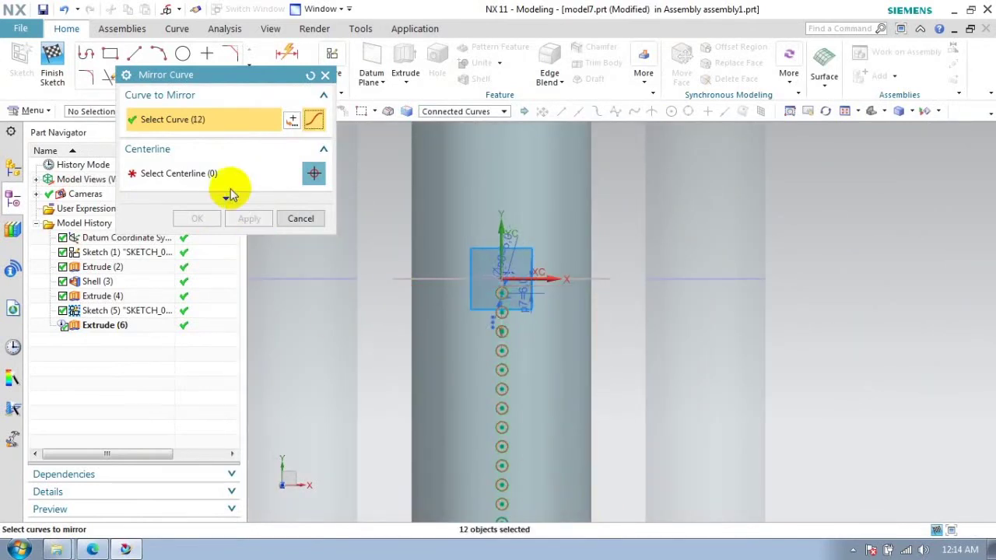
click(225, 177)
click(544, 278)
click(214, 219)
scroll(539, 268, down, 2)
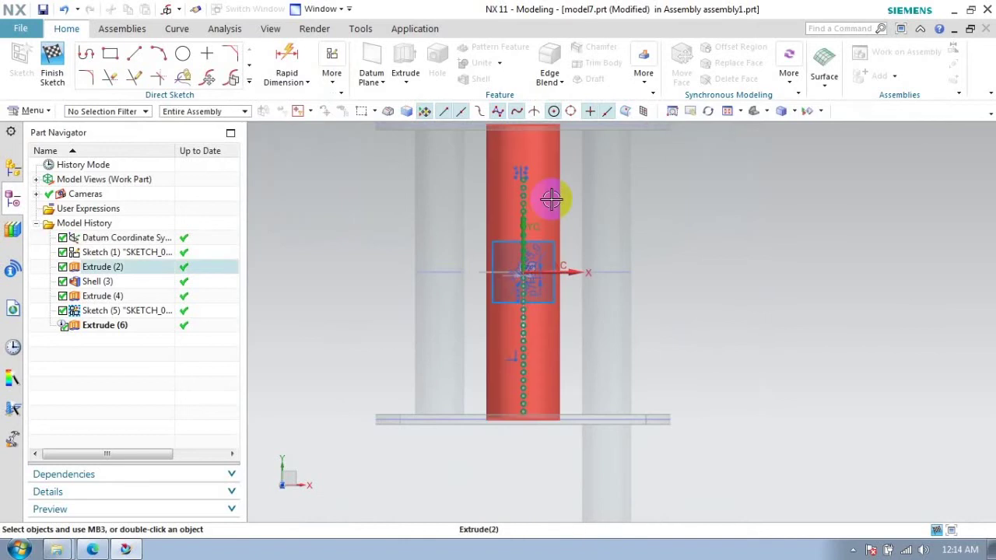
scroll(552, 200, down, 1)
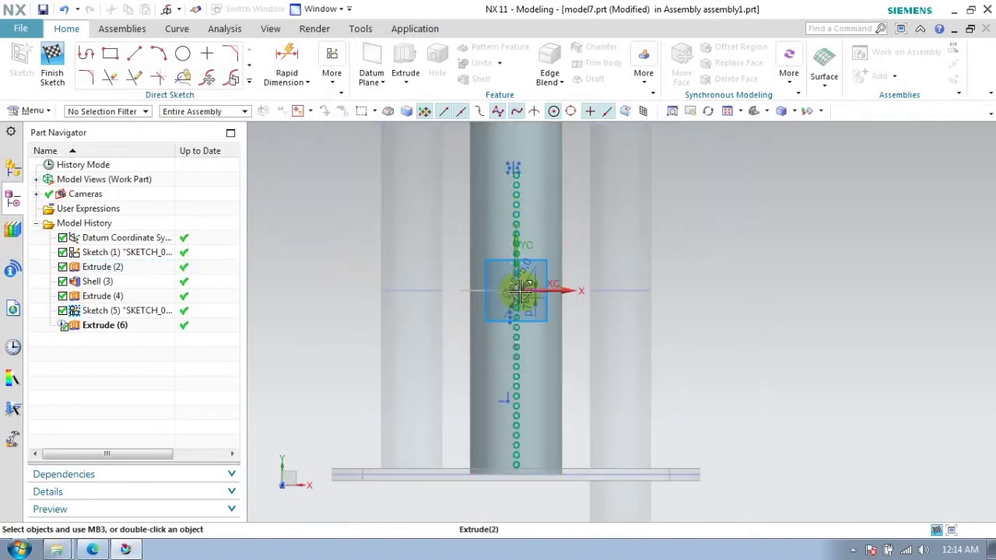
drag(453, 403, 577, 478)
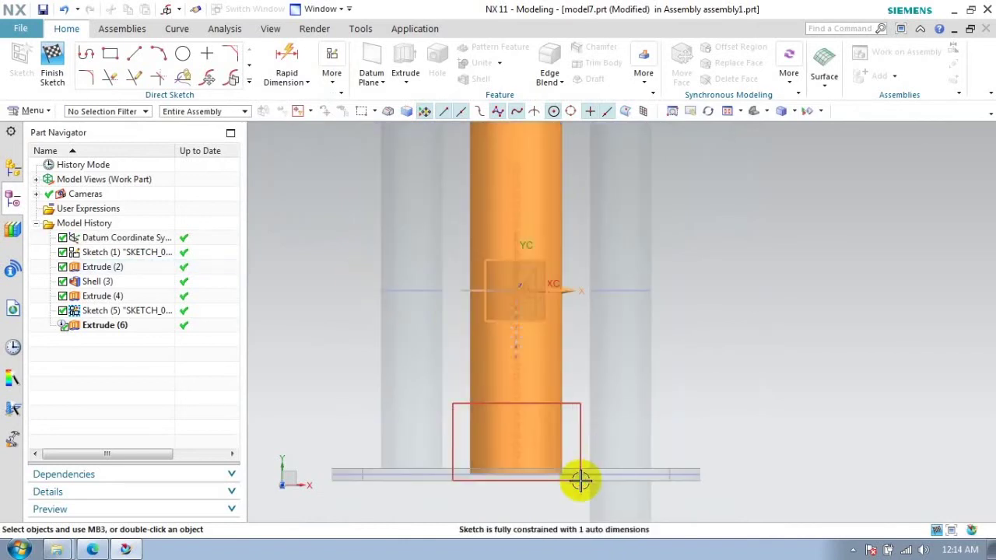
click(456, 392)
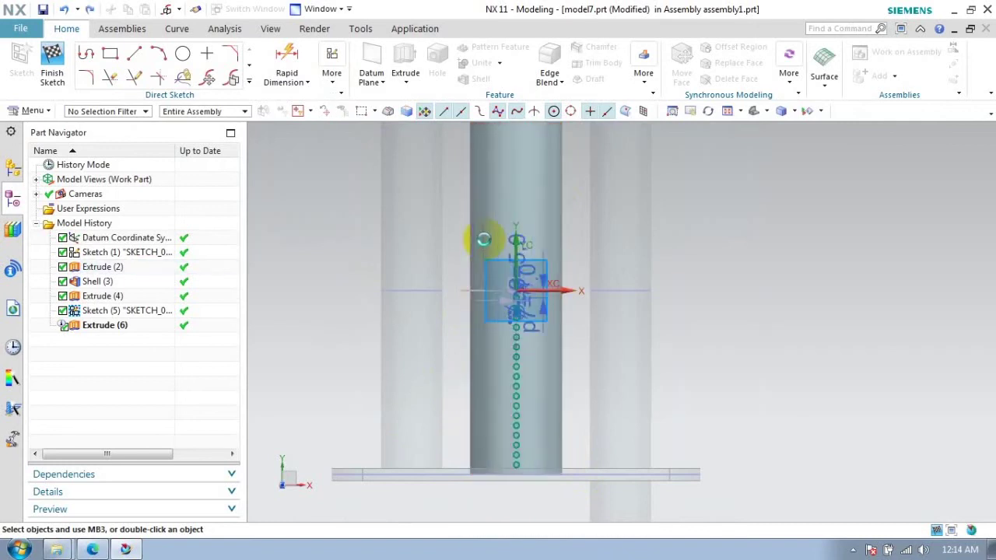
Mirror all 18 hole circles across the sketch's horizontal axis with Mirror Curve
click(247, 81)
click(92, 192)
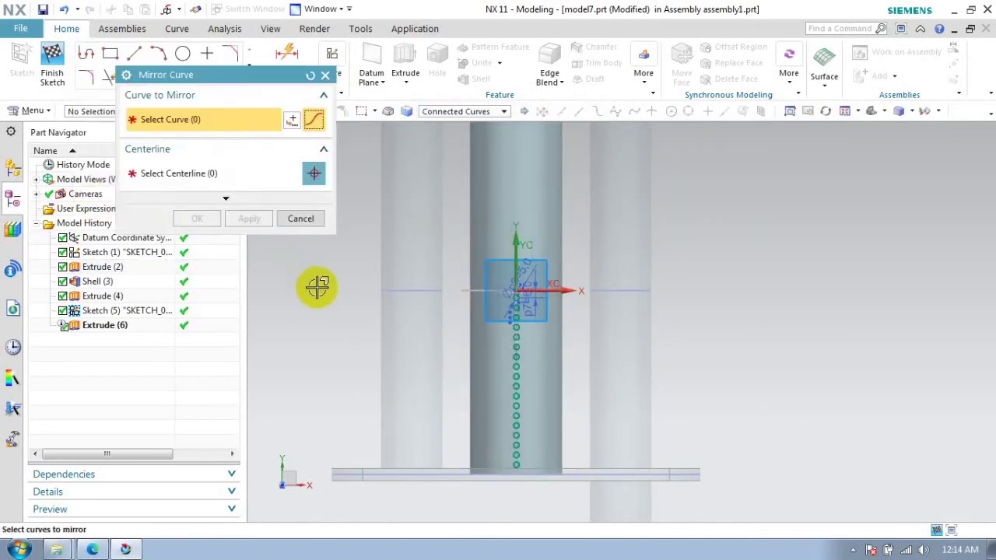
drag(462, 291, 583, 487)
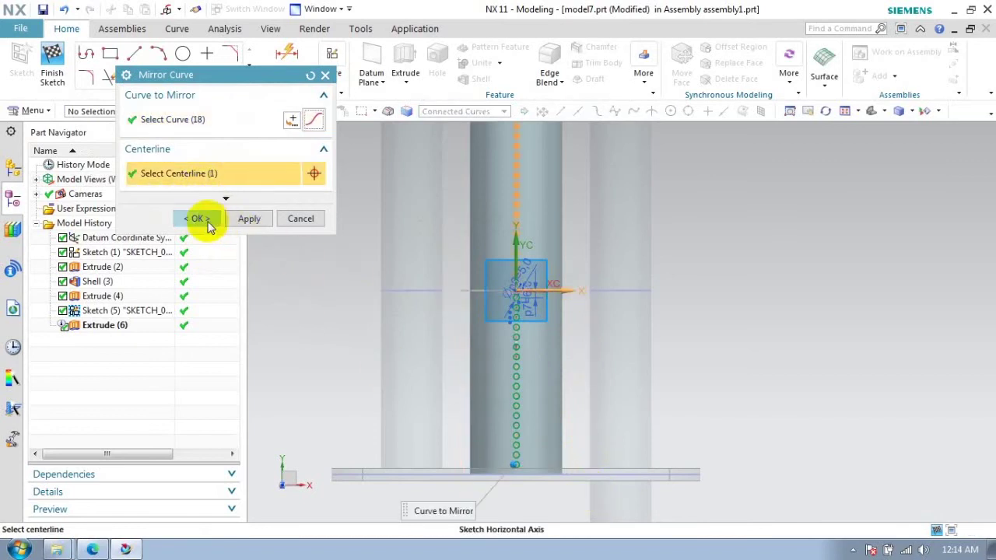
click(201, 218)
Leave the sketch and update Extrude (6) to cut all the mirrored circles
key(ctrl+q)
mouse_move(489, 344)
middle_down()
mouse_move(551, 306)
mouse_move(536, 307)
middle_up()
click(186, 85)
click(97, 310)
click(251, 521)
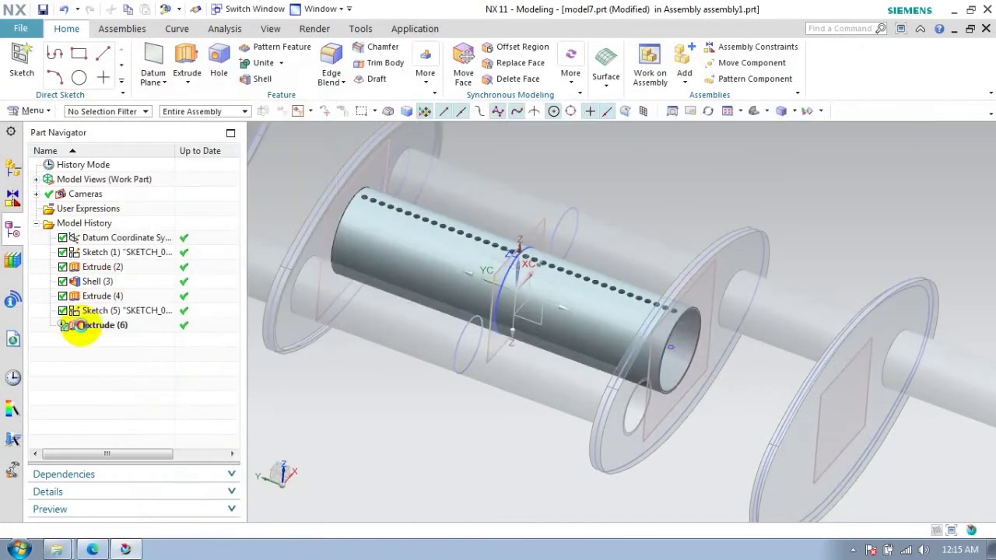
click(85, 325)
Pattern Extrude (6) circularly about the cylinder axis: 36 copies spanning 360°
click(280, 47)
click(170, 183)
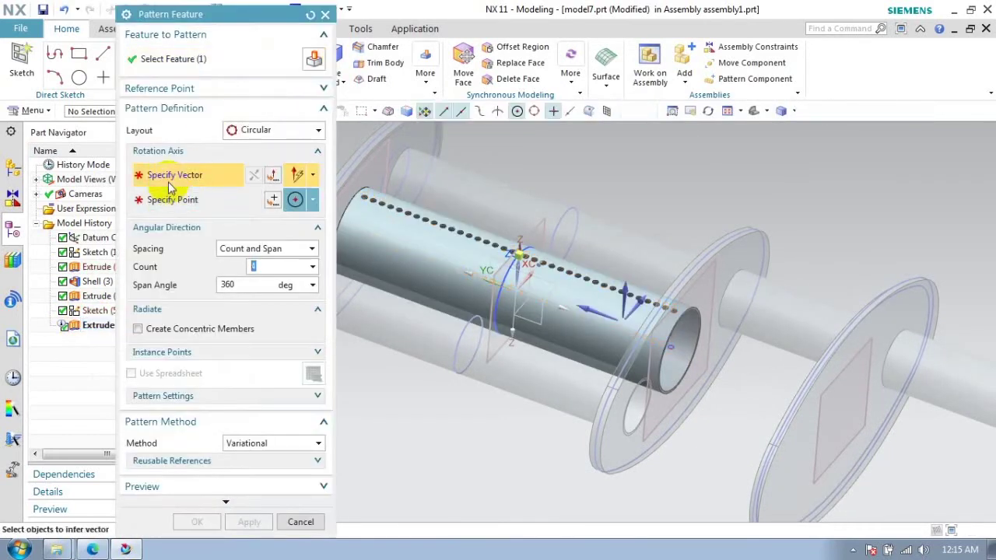
click(583, 311)
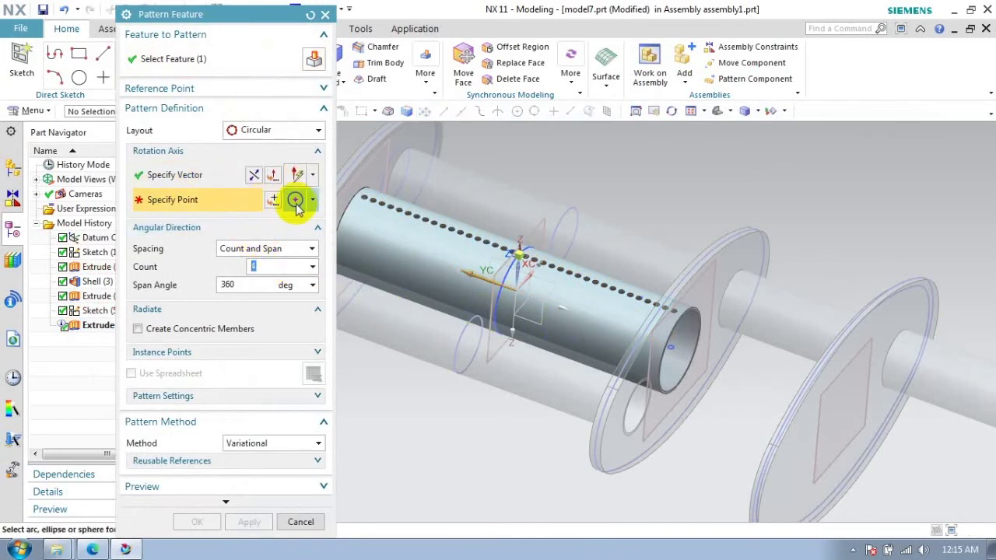
click(663, 389)
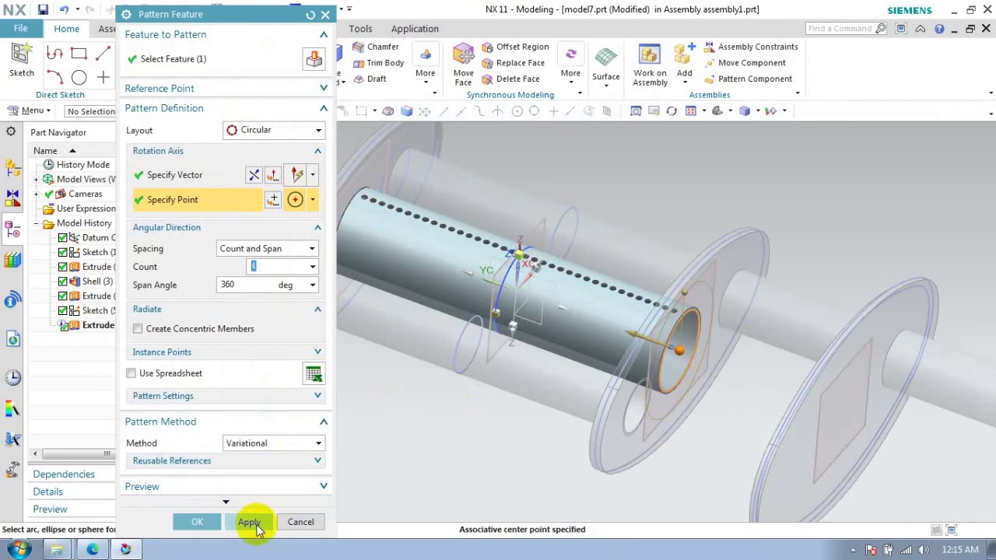
click(268, 267)
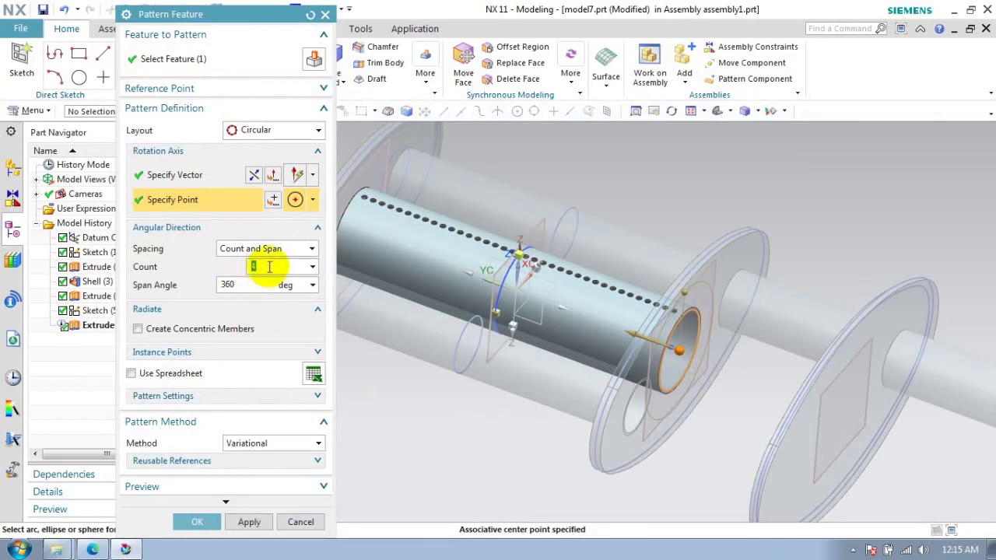
text(36)
click(197, 521)
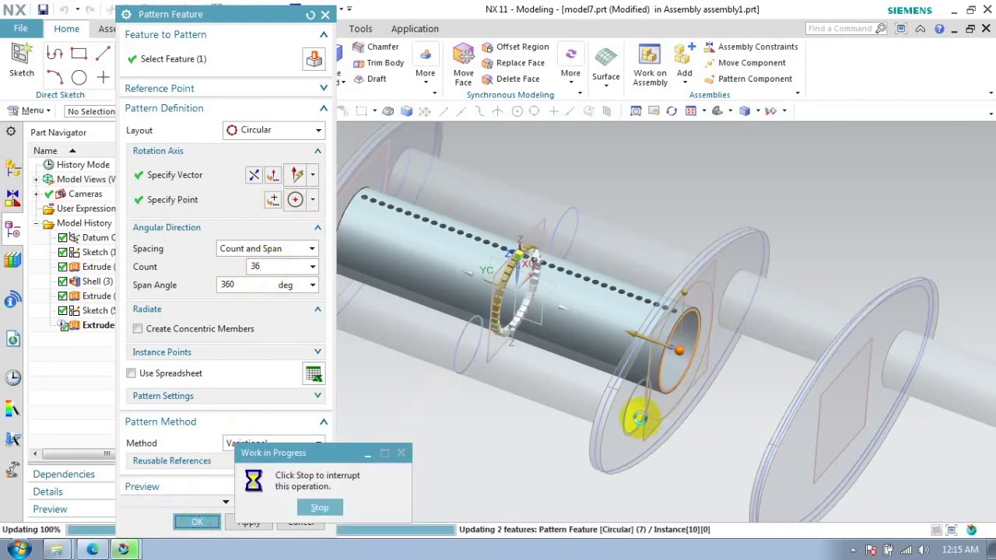
click(852, 549)
middle_drag(540, 378, 537, 420)
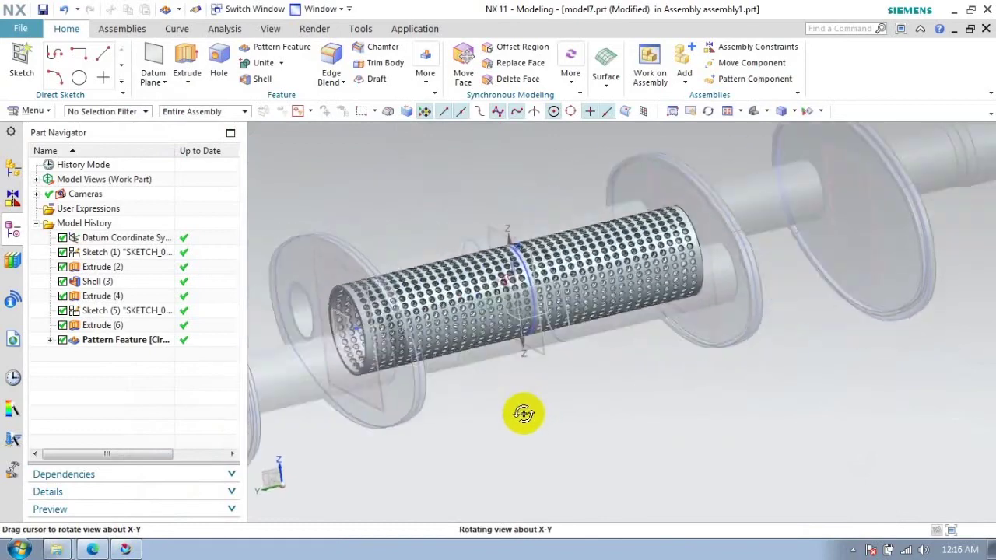
Make the flange plate model4 the work part via the assembly navigator
click(12, 167)
double_click(109, 178)
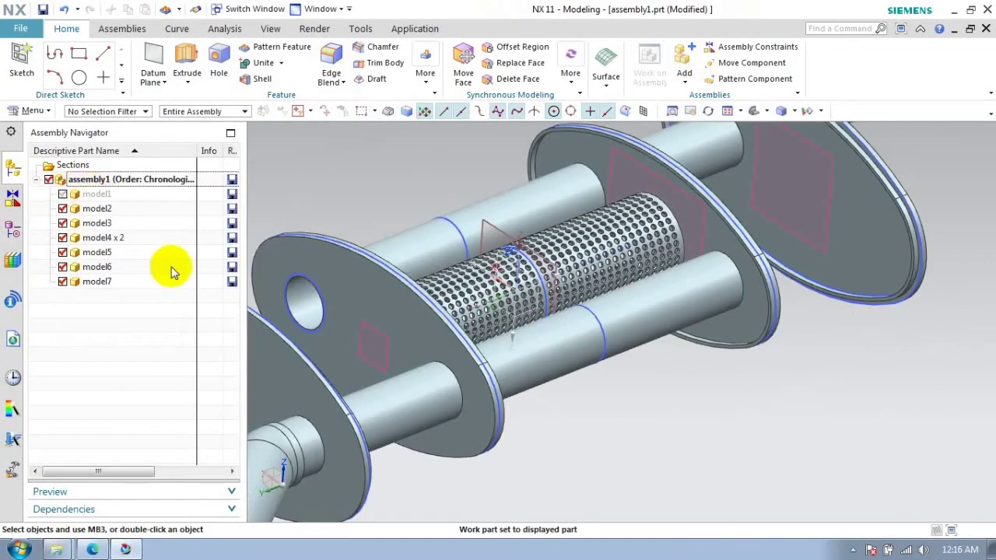
double_click(95, 240)
scroll(568, 402, down, 3)
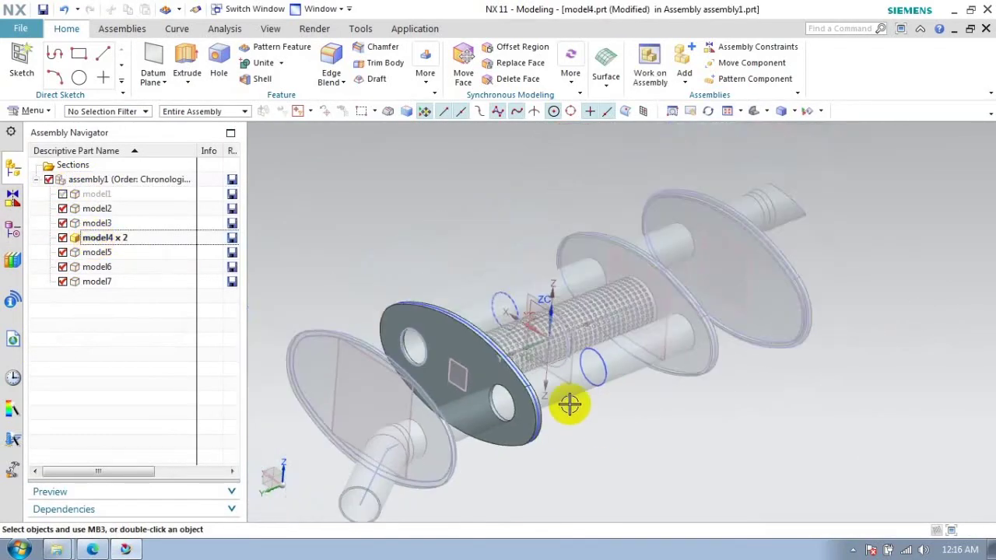
scroll(489, 378, up, 5)
Create Sketch (8) on the plate face, cancel the circle, and finish it
click(21, 62)
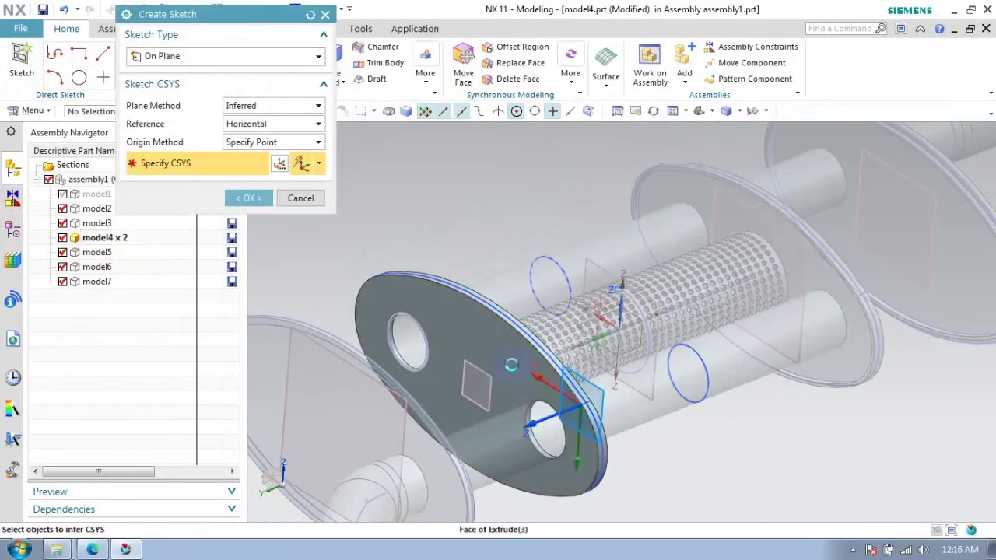
click(574, 416)
click(249, 198)
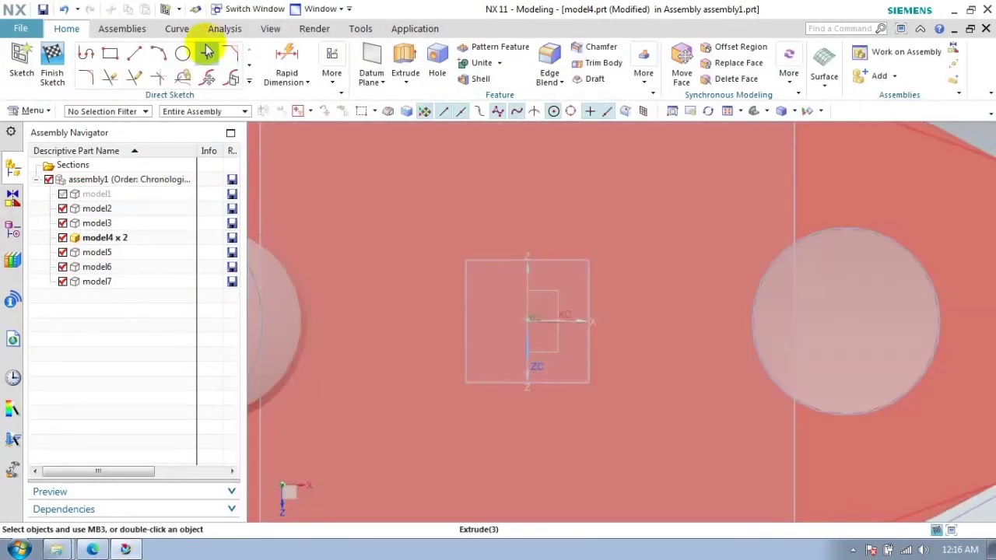
click(205, 49)
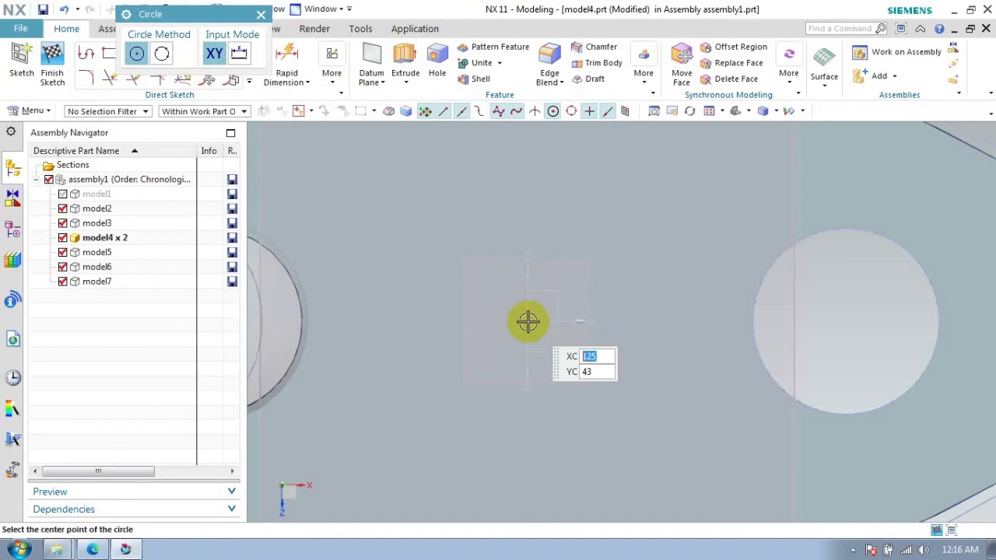
scroll(528, 313, down, 2)
scroll(533, 303, down, 1)
scroll(513, 326, up, 1)
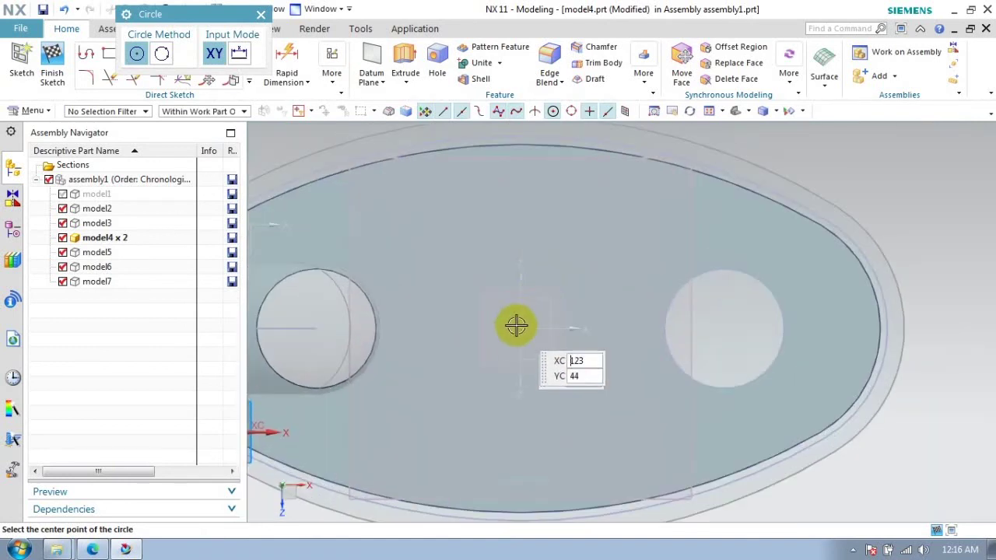
click(262, 16)
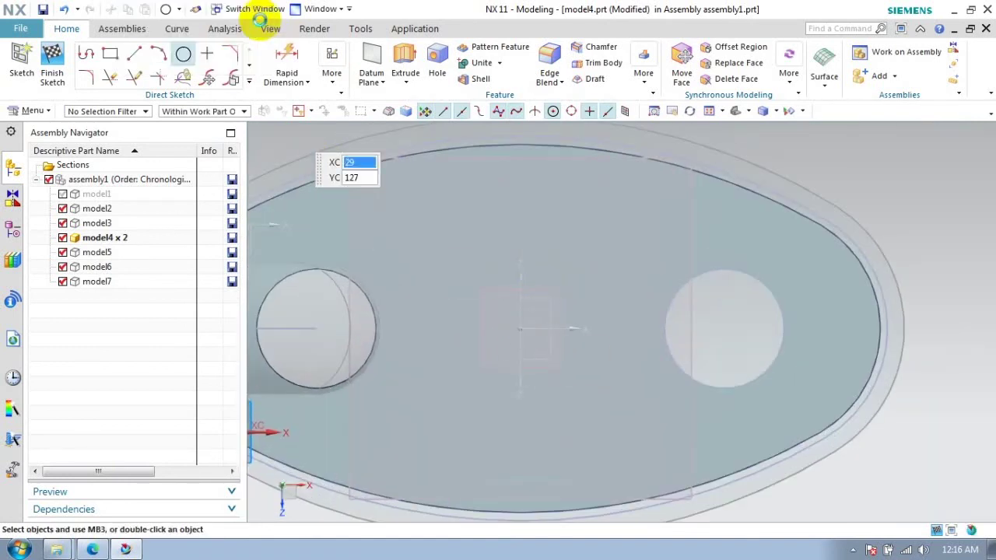
click(12, 229)
click(108, 253)
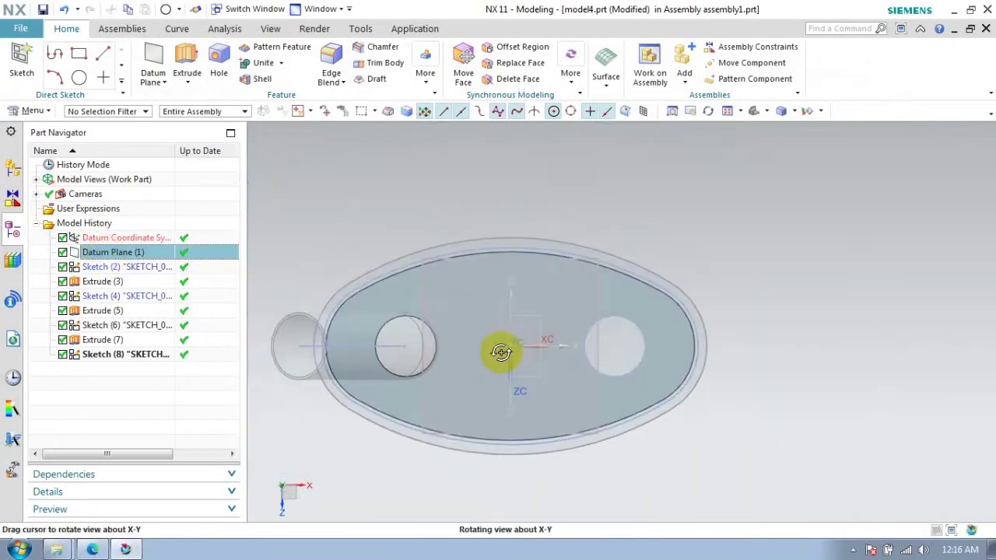
middle_drag(497, 351, 462, 391)
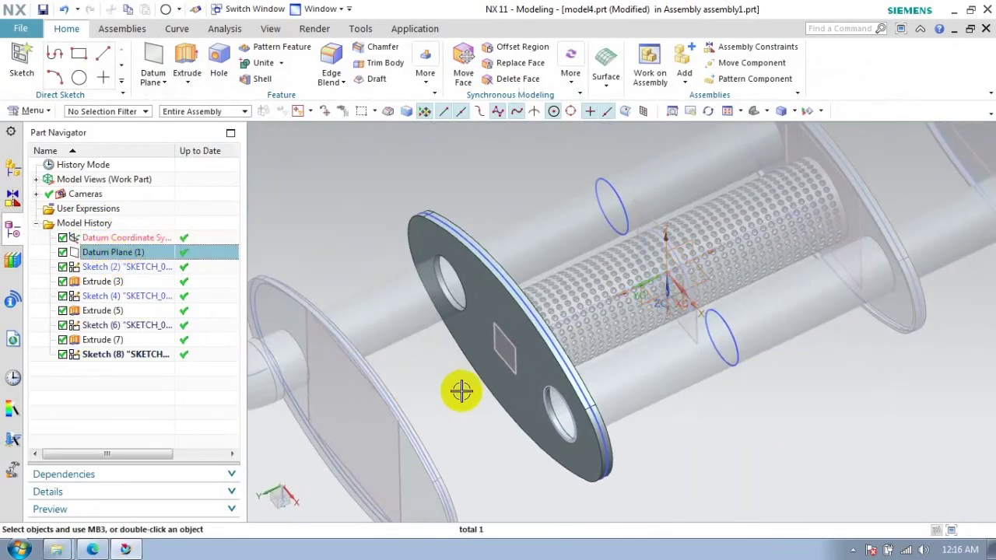
scroll(460, 391, down, 2)
Start a new sketch on Datum Plane (1)
click(104, 257)
click(22, 63)
click(300, 304)
click(22, 62)
click(111, 251)
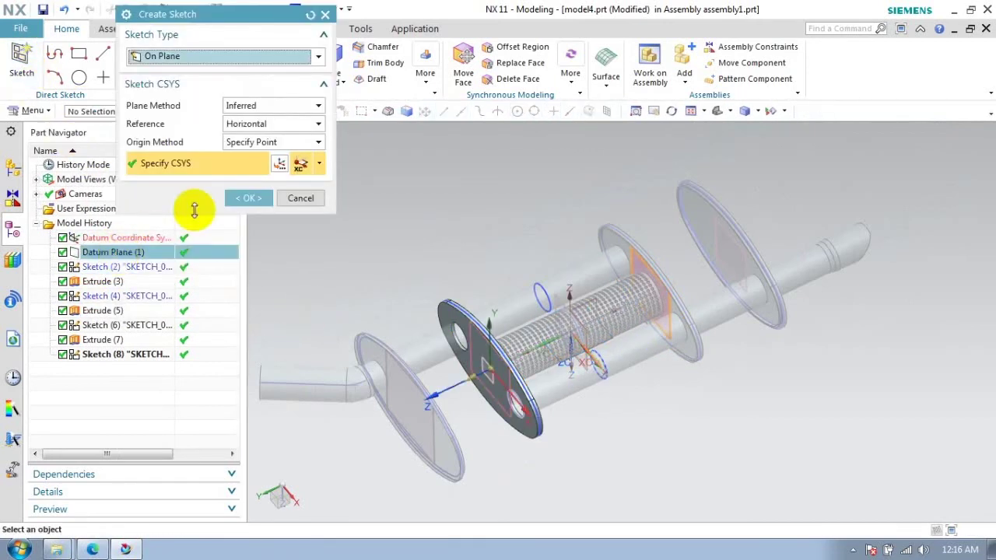
click(243, 196)
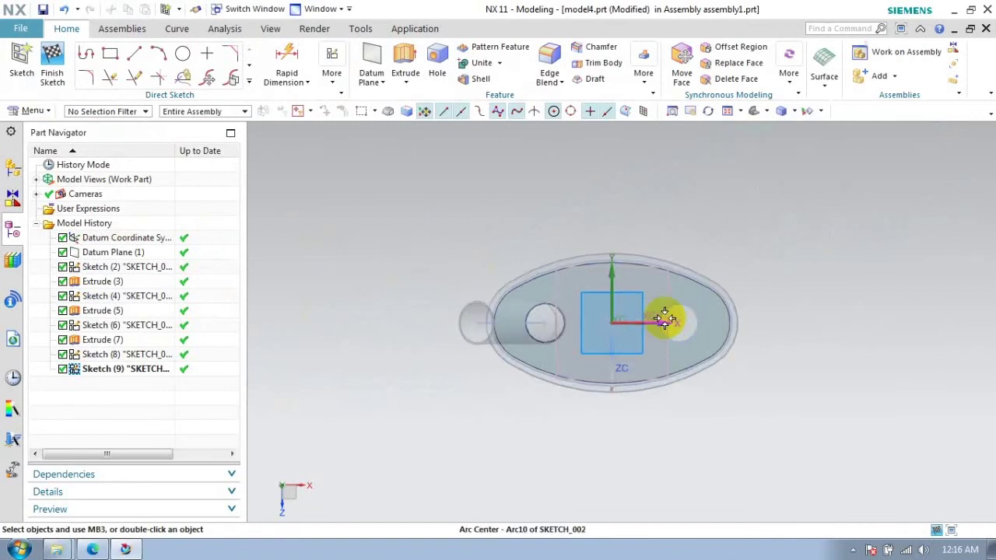
Switch the model display to Static Wireframe
scroll(665, 316, up, 4)
scroll(547, 309, up, 2)
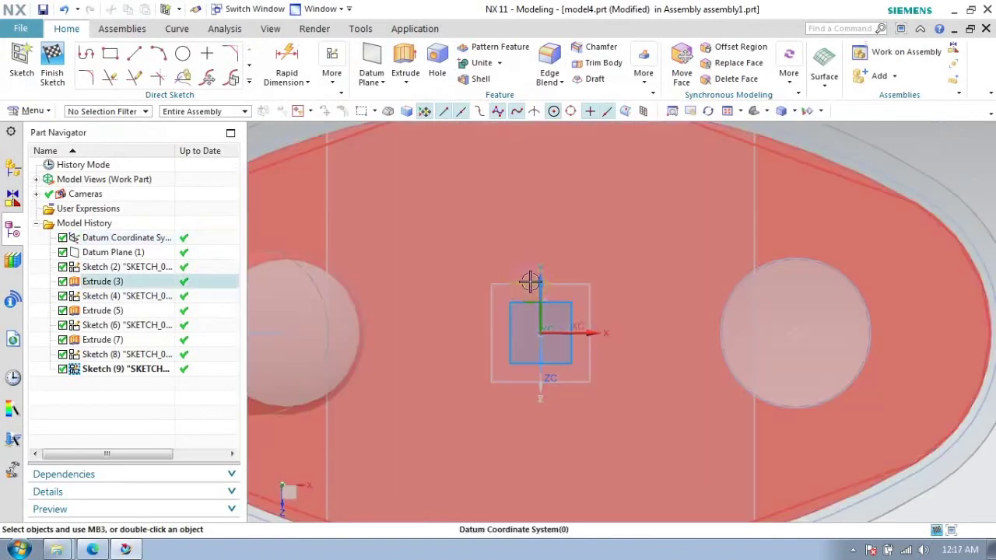
scroll(537, 280, down, 3)
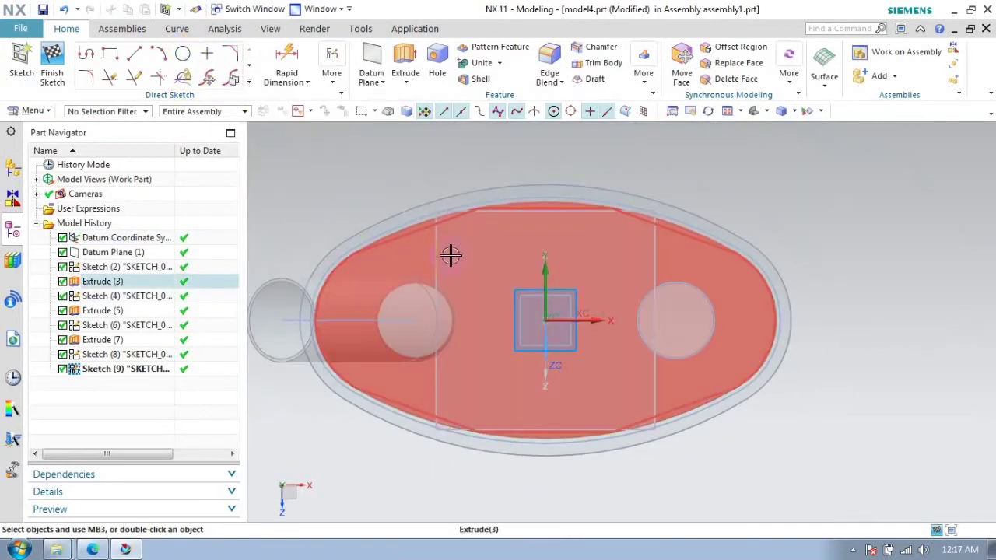
scroll(555, 301, up, 2)
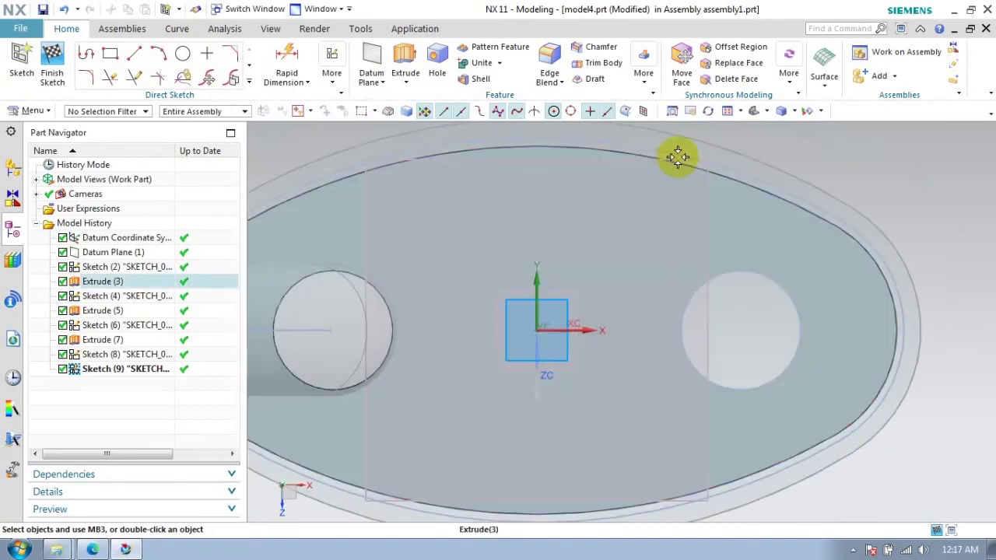
click(793, 113)
click(805, 196)
Draw a 5 mm circle just above the origin and adjust its offset dimension
key(o)
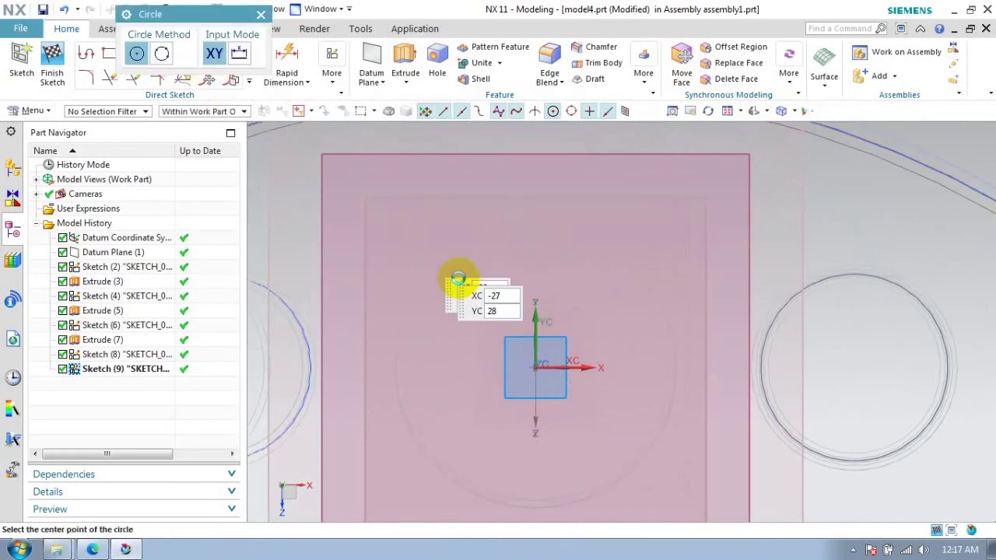
scroll(533, 335, up, 1)
click(544, 349)
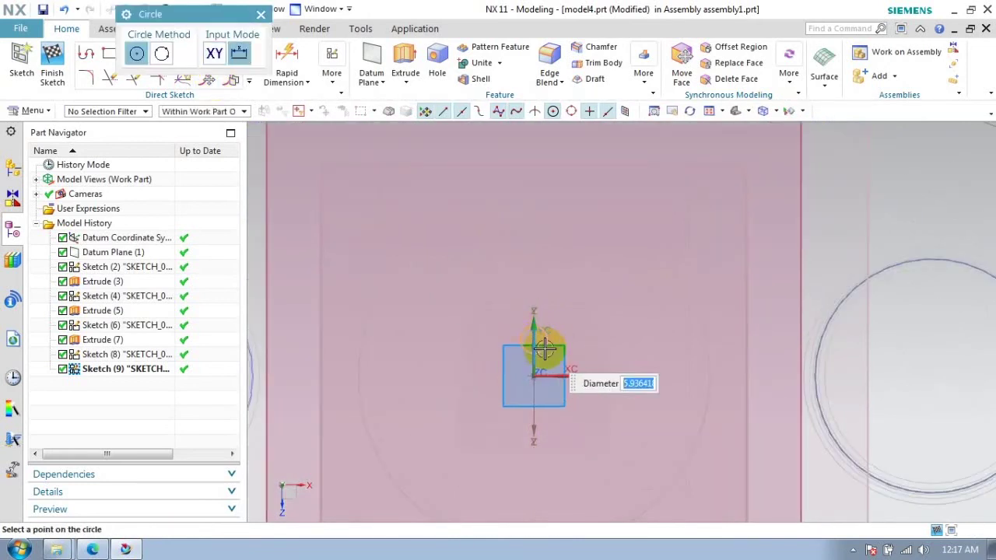
text(5)
key(Return)
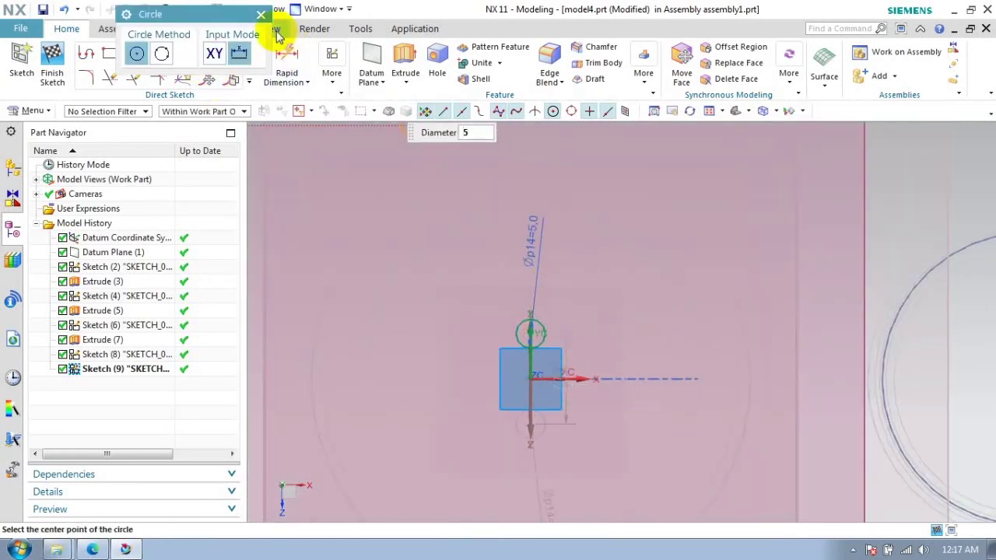
key(Escape)
double_click(567, 350)
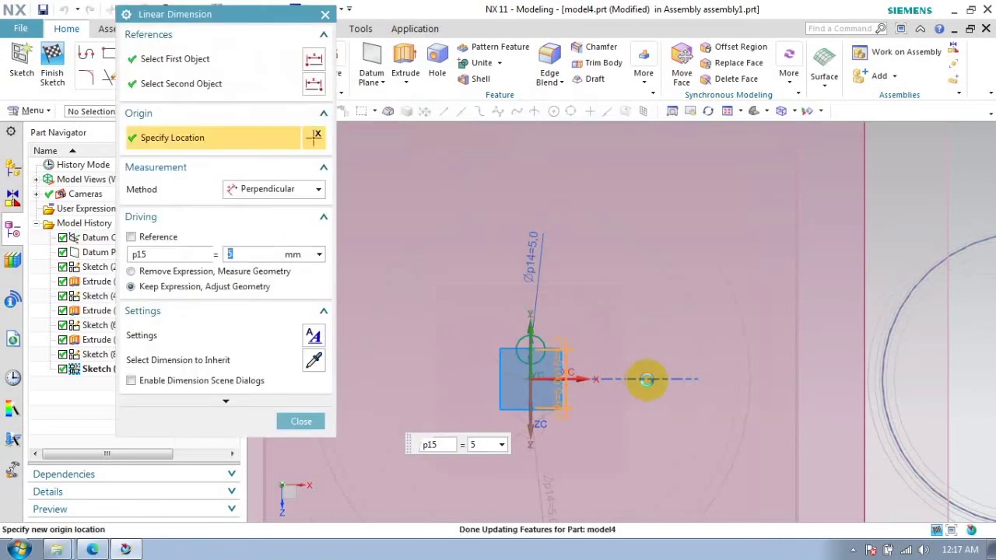
middle_click(395, 381)
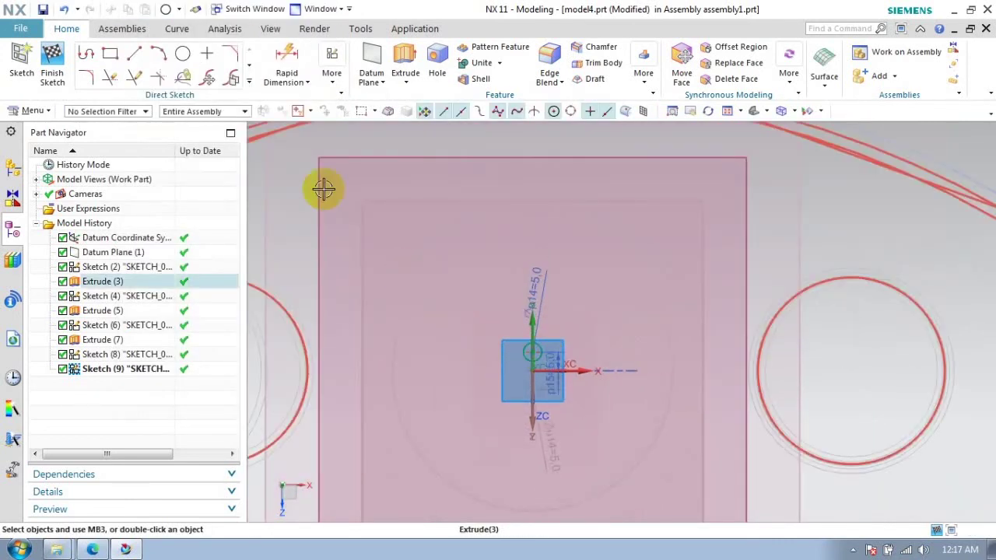
click(249, 84)
Pattern the 5 mm circle linearly along the vertical YC axis: count 5, pitch 7
click(210, 189)
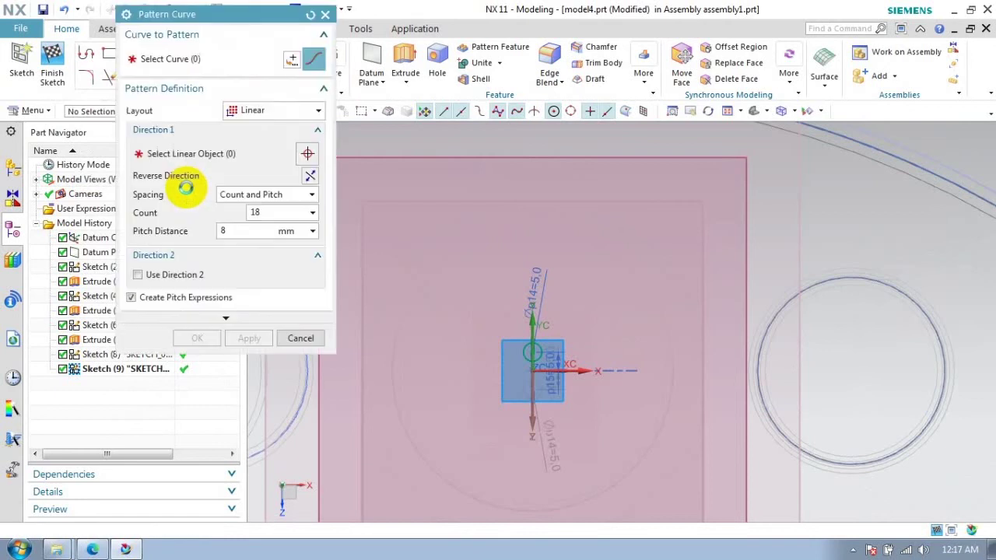
click(187, 156)
click(521, 331)
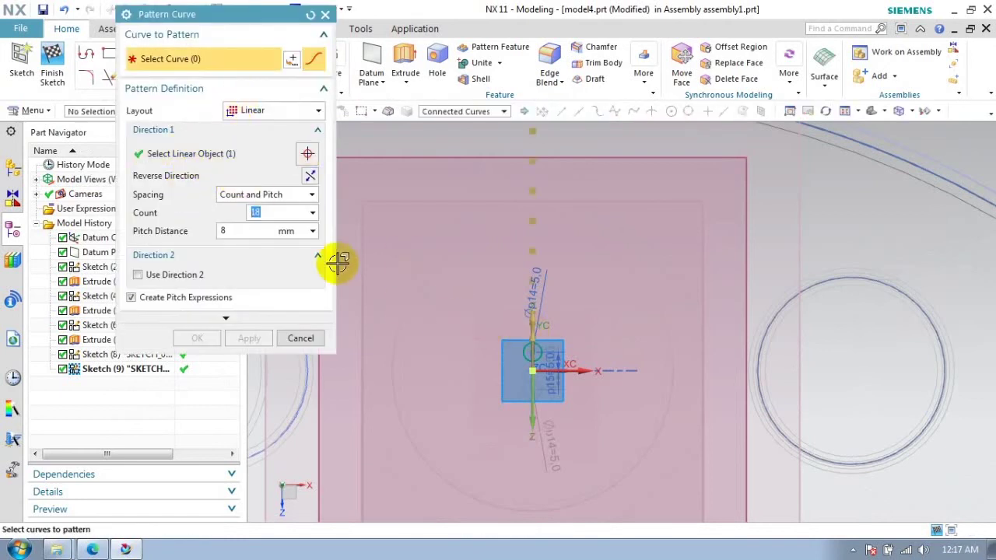
click(523, 355)
text(5)
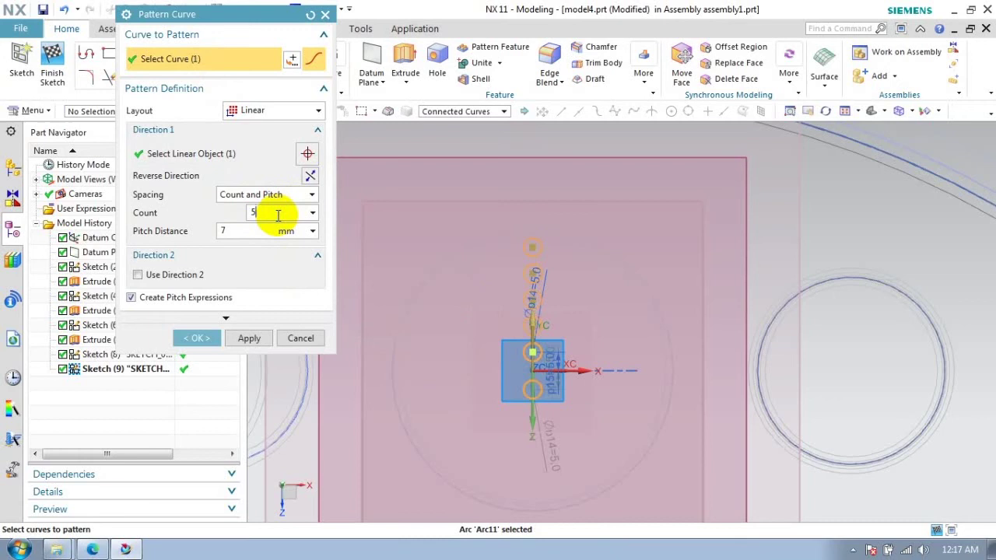
click(196, 338)
Set up a circular pattern of the top circle rotating about the sketch origin
click(248, 81)
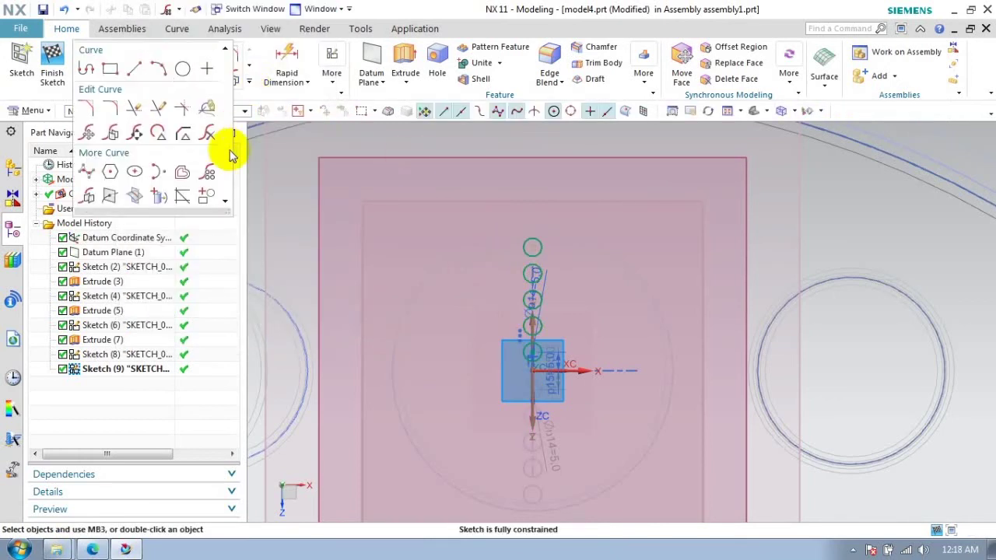
click(227, 154)
click(520, 253)
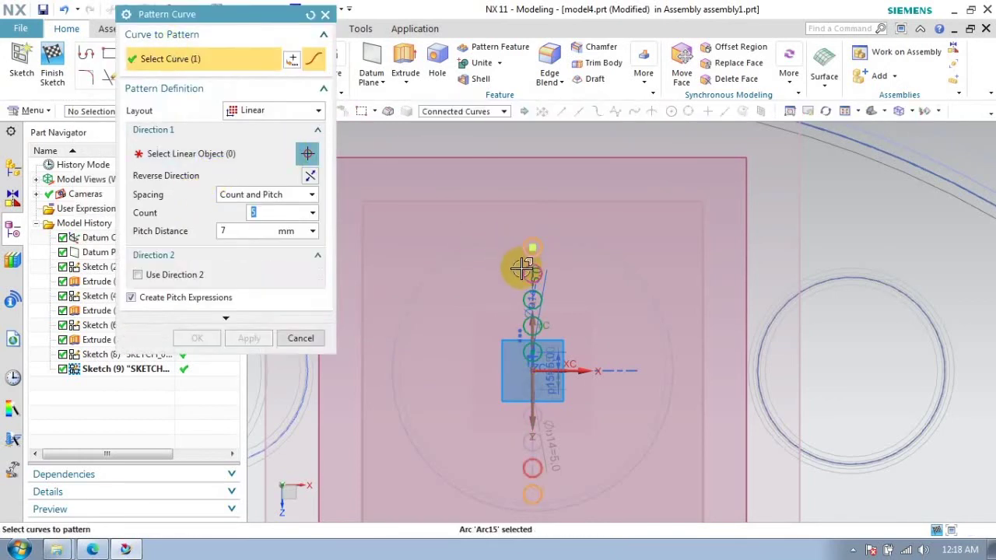
click(201, 154)
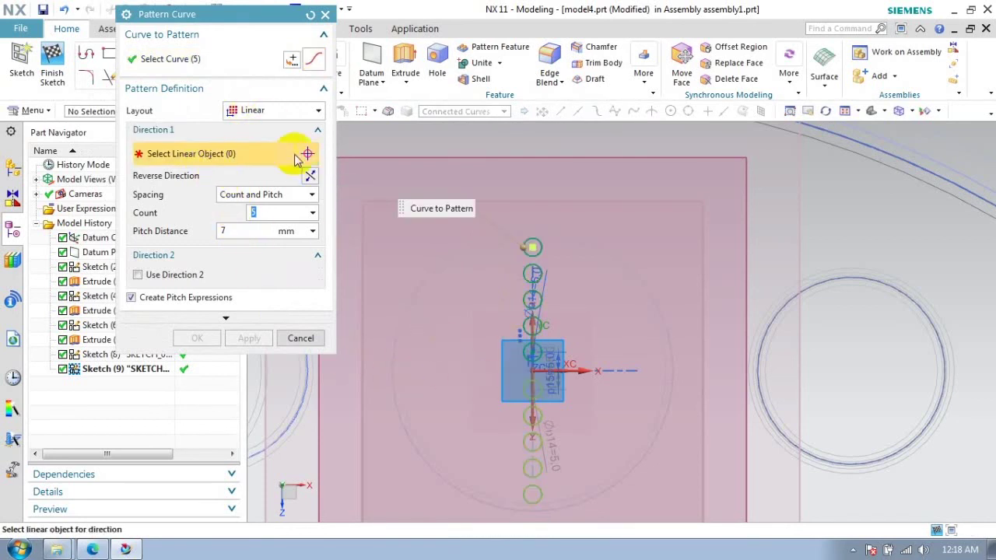
click(256, 111)
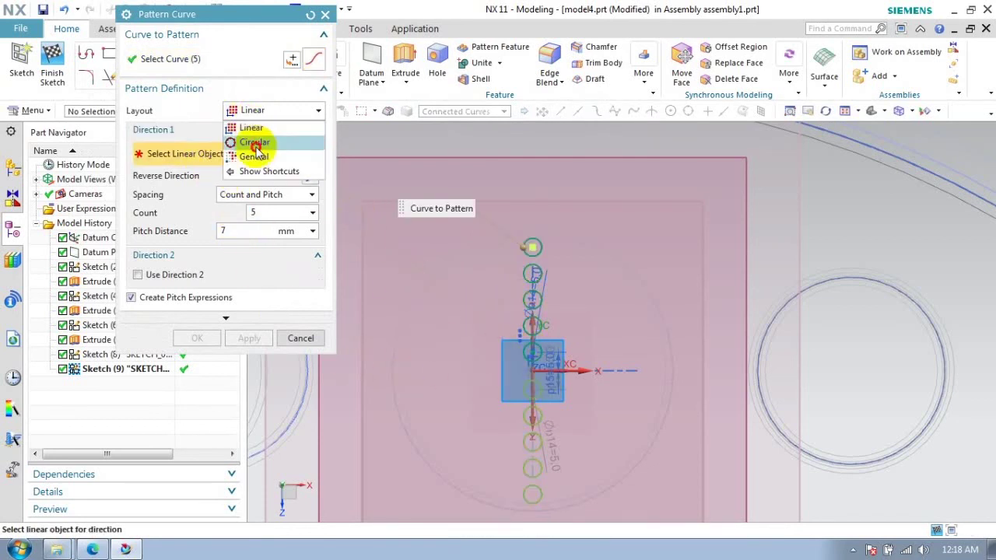
click(256, 144)
click(312, 153)
click(297, 177)
click(532, 371)
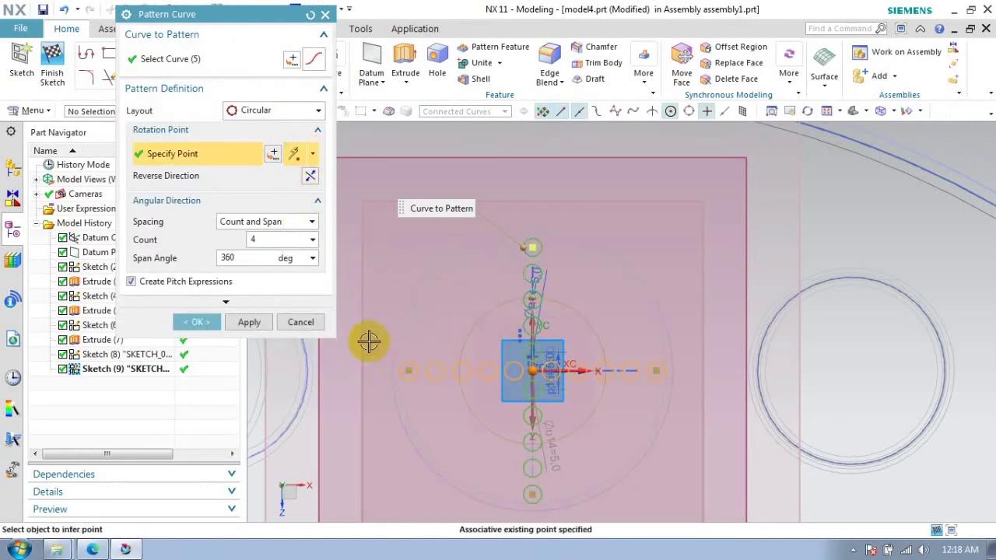
Try copy counts of 8 and then 4 over 360°, then cancel the circular pattern
click(260, 256)
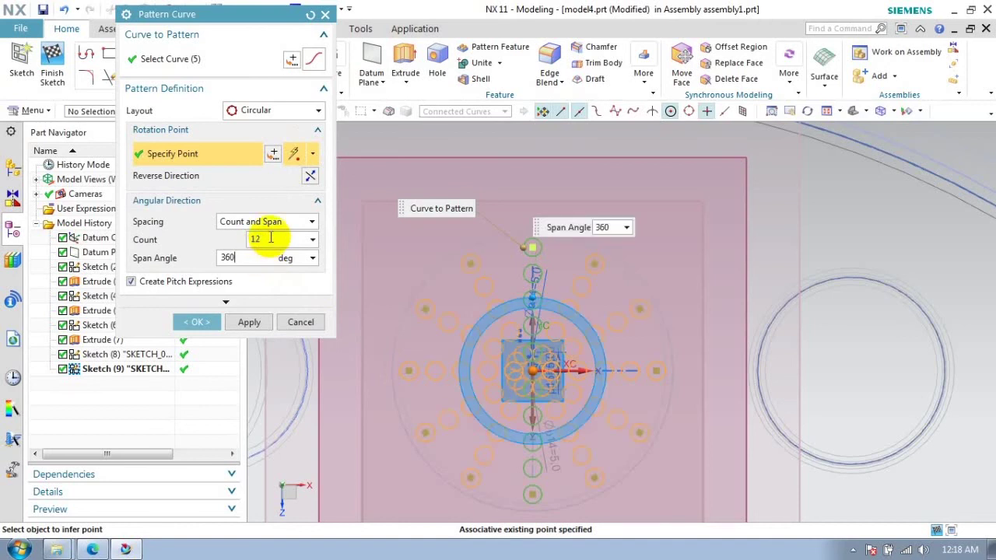
double_click(270, 239)
text(8)
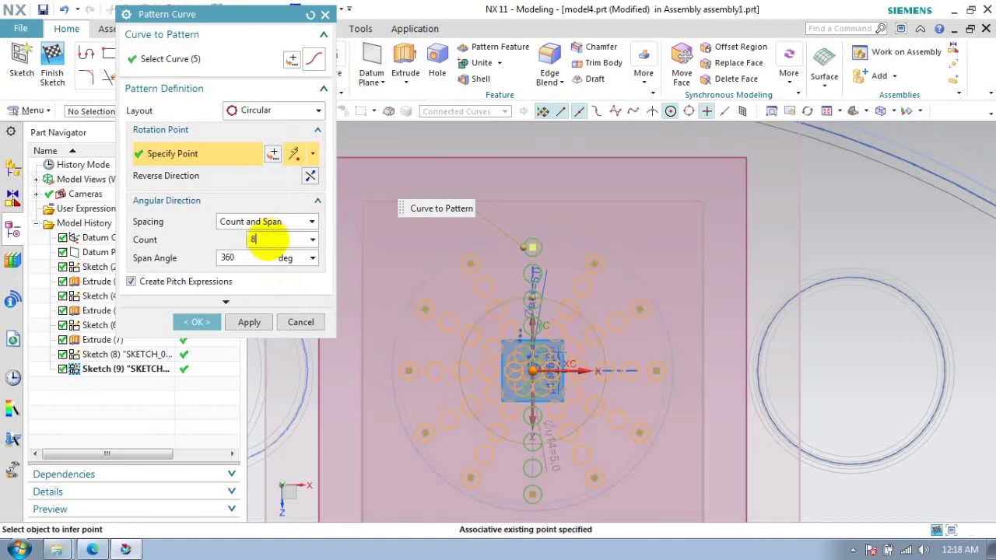
click(259, 258)
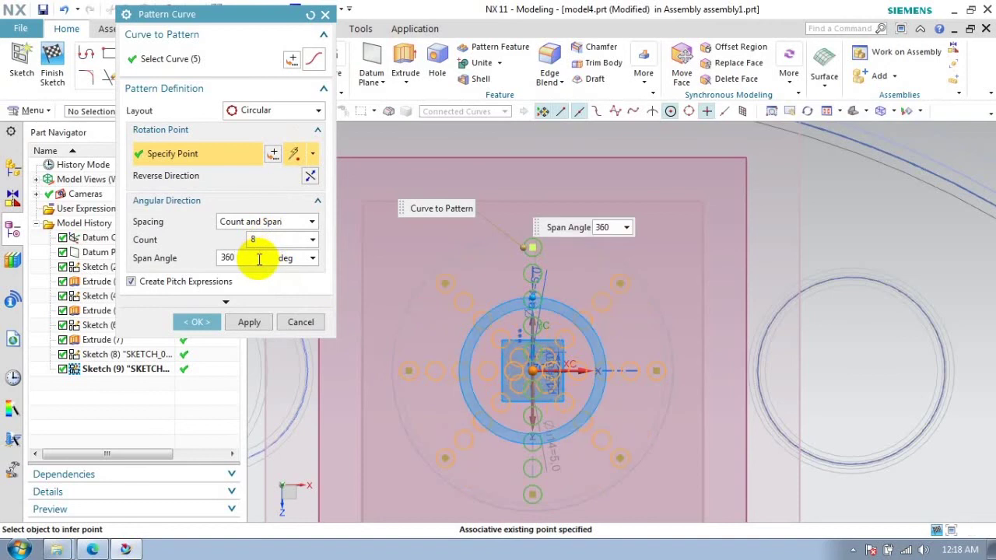
double_click(259, 239)
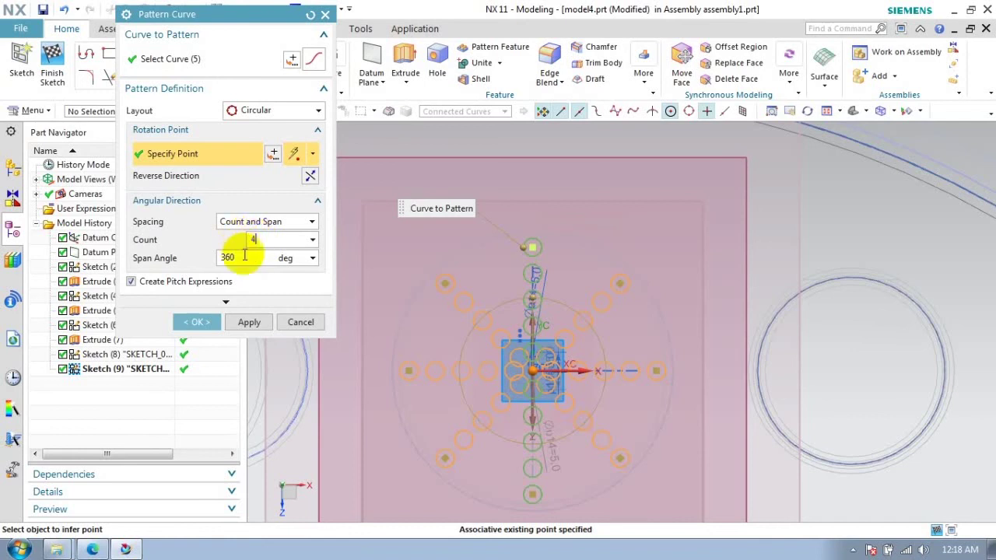
click(245, 257)
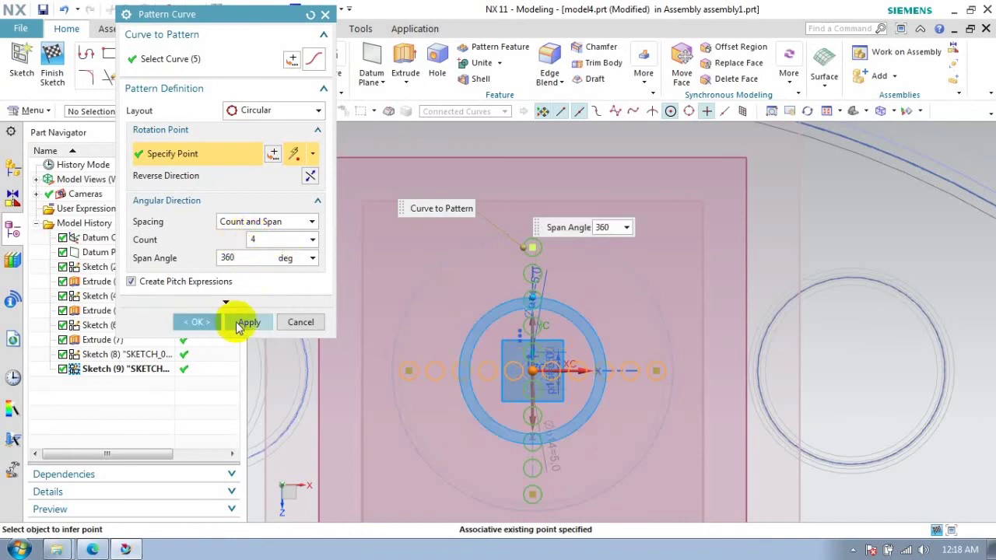
click(298, 322)
Create a first circular pattern of a hole circle about the sketch origin
click(251, 78)
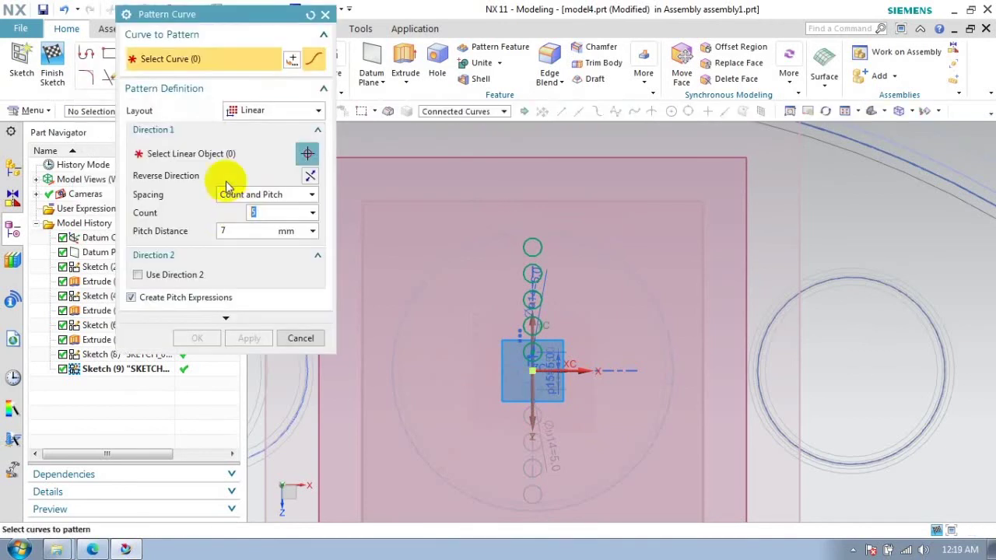
click(514, 356)
click(272, 110)
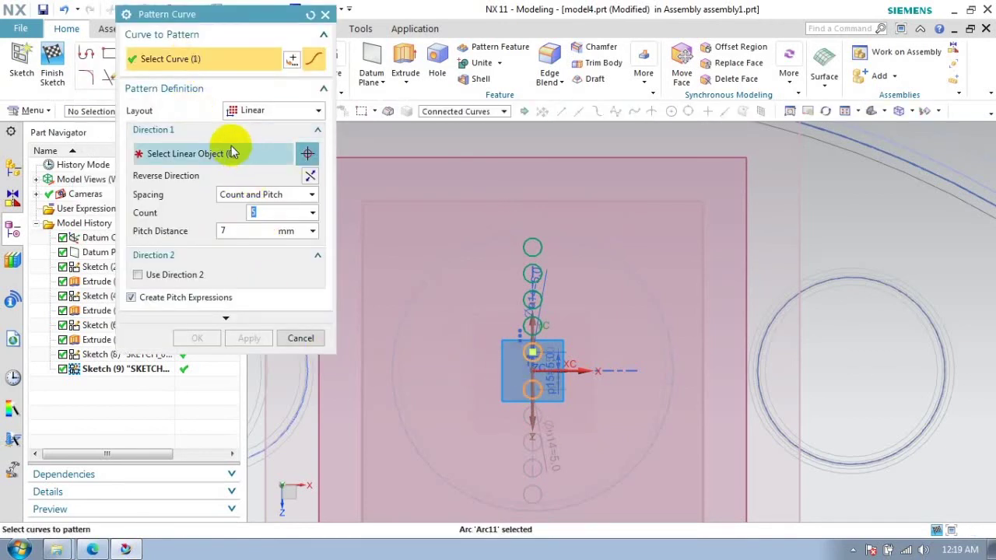
click(233, 151)
click(312, 153)
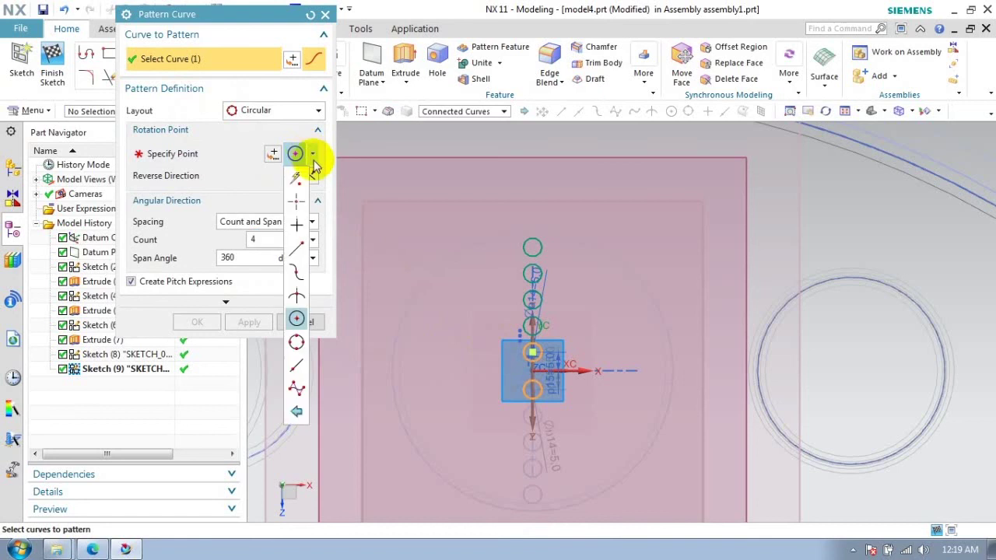
click(307, 208)
click(531, 371)
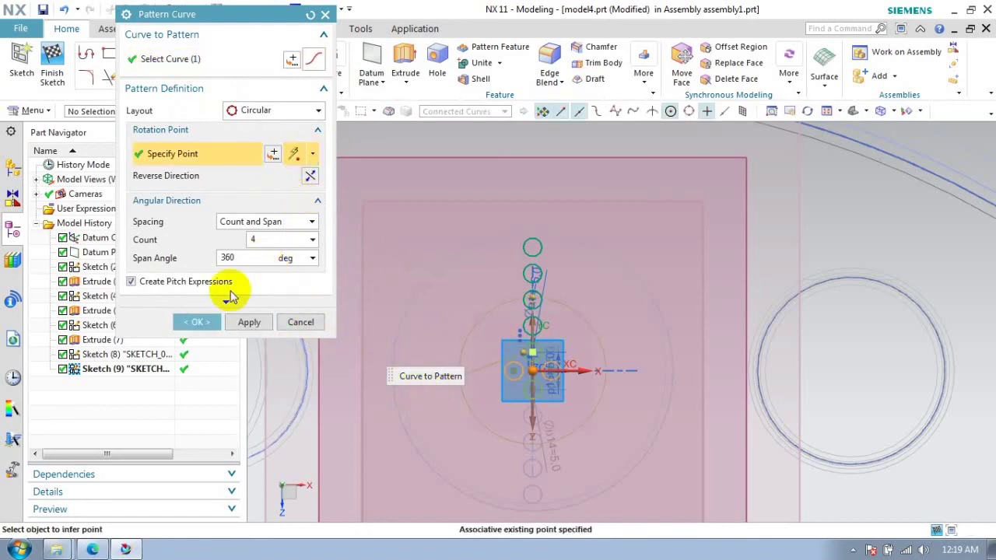
click(196, 322)
Pattern another circle into a ring of 8 around the origin over 360°
click(251, 84)
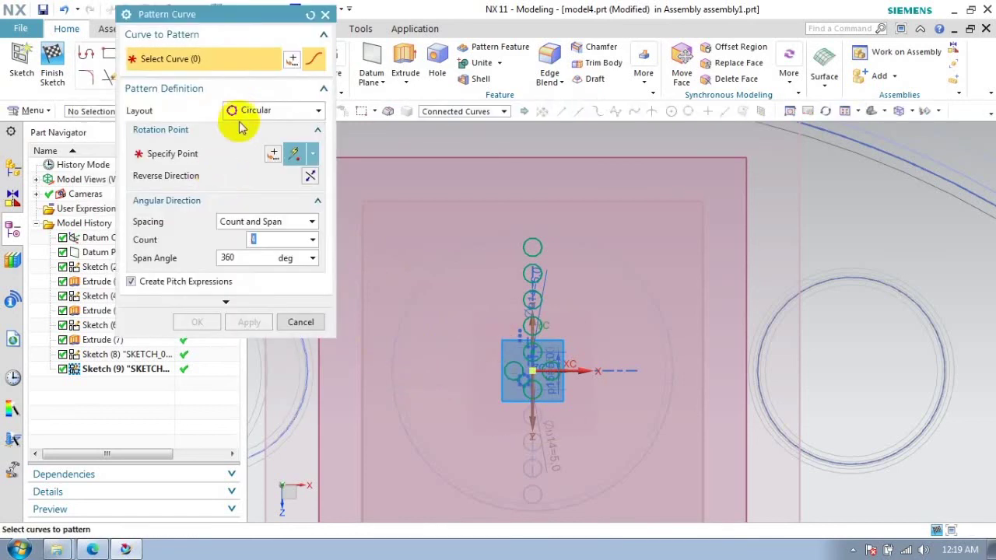
click(519, 331)
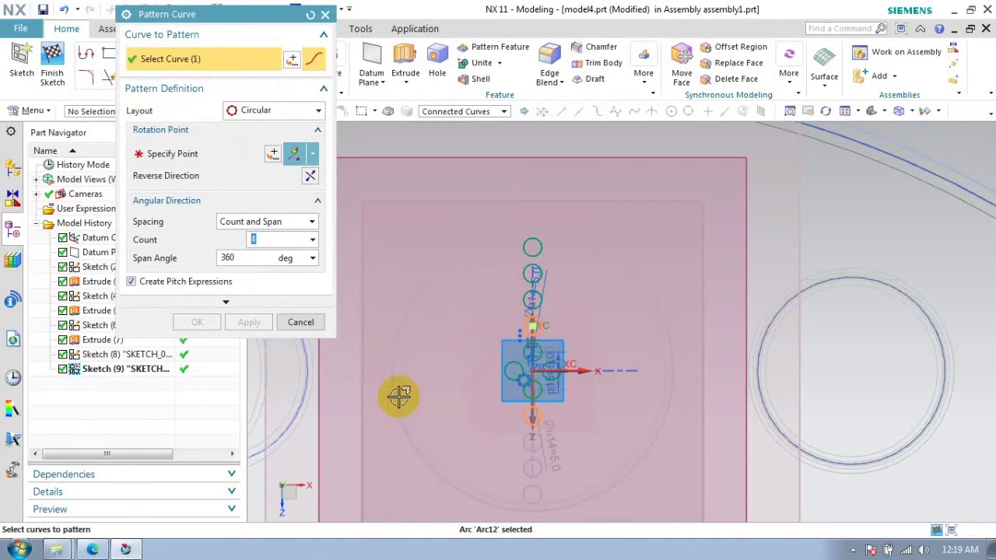
click(200, 155)
click(532, 372)
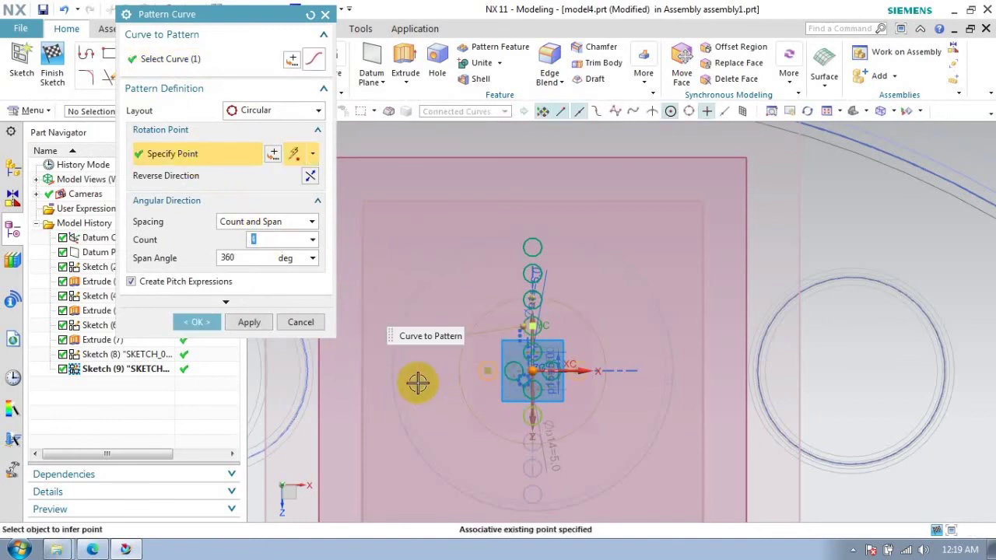
text(8)
click(257, 259)
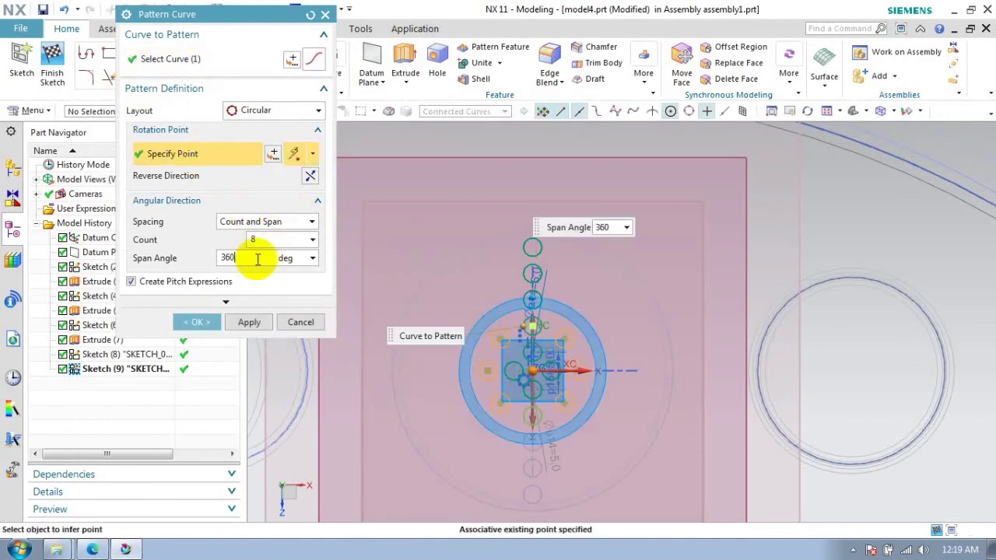
click(219, 325)
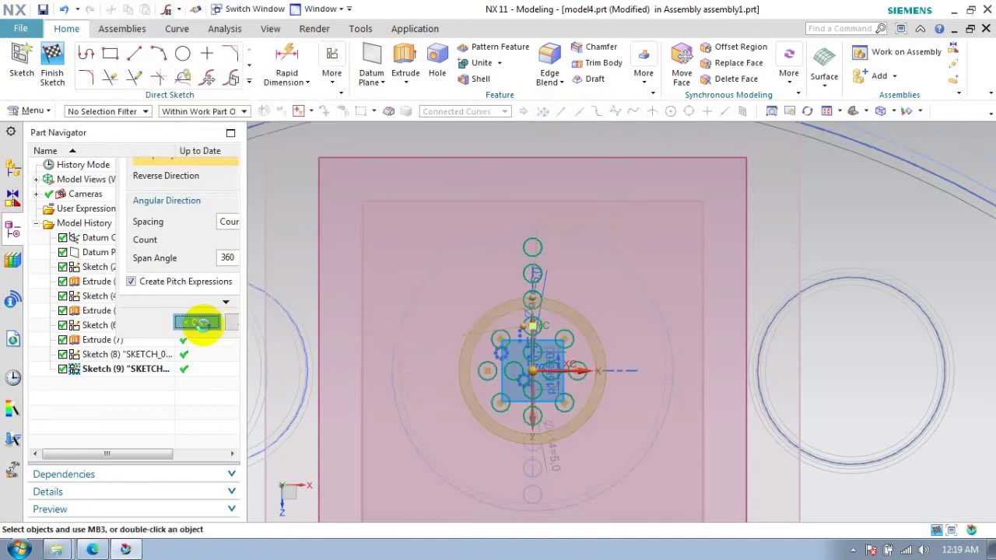
Pattern the next circle into a ring of 16 copies around the sketch origin
click(249, 80)
click(211, 166)
click(528, 305)
click(531, 372)
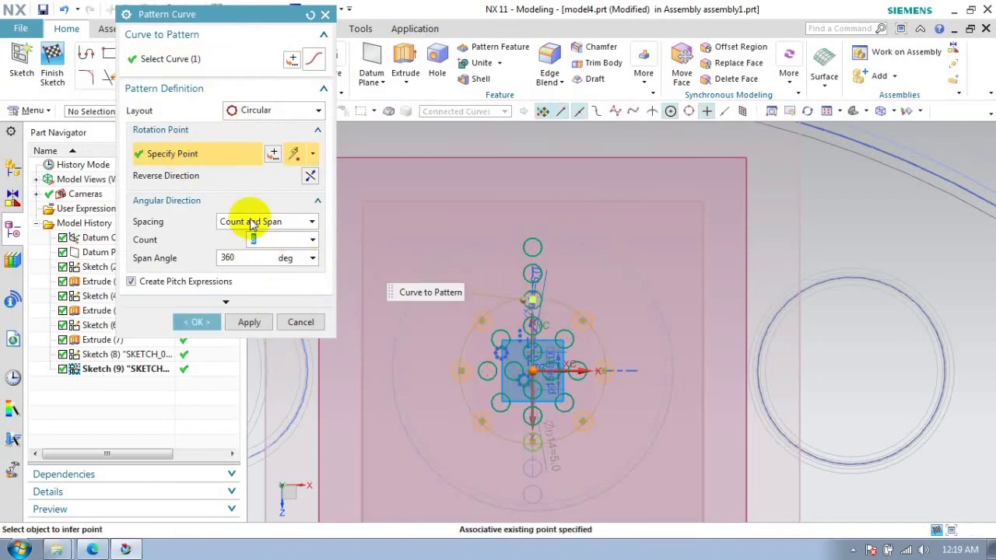
double_click(264, 241)
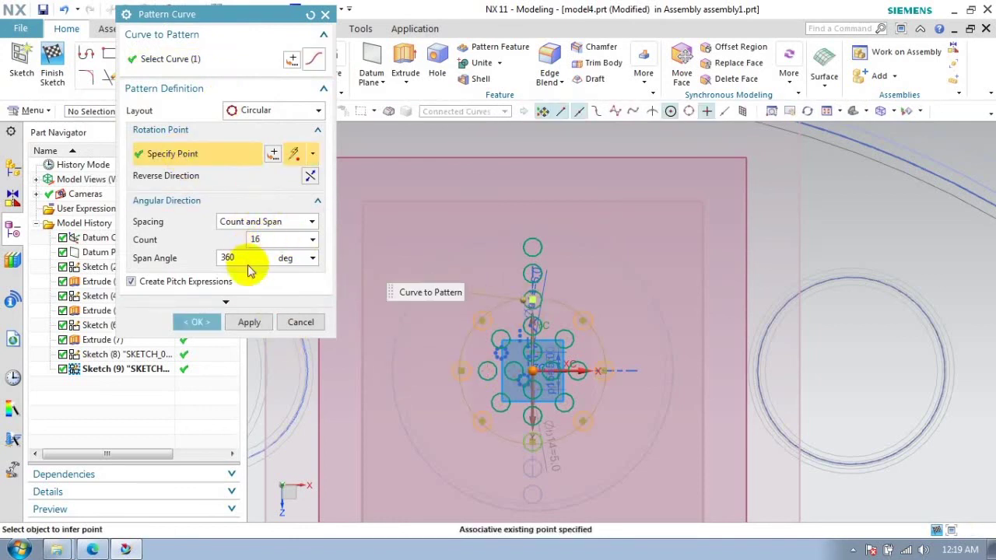
click(250, 257)
click(196, 322)
click(249, 81)
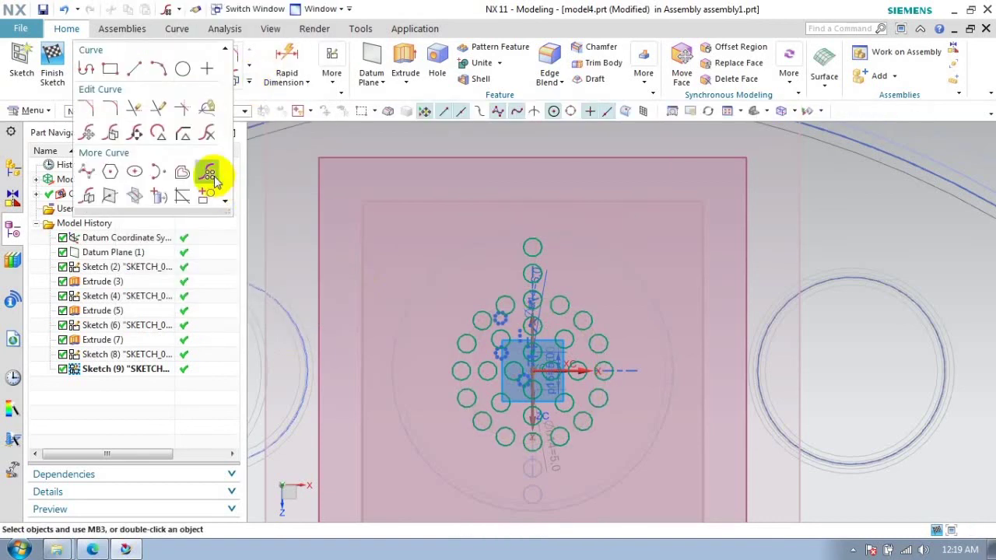
click(210, 175)
Pattern the next circle into a ring of 24 around the sketch origin
click(522, 279)
click(241, 154)
click(531, 372)
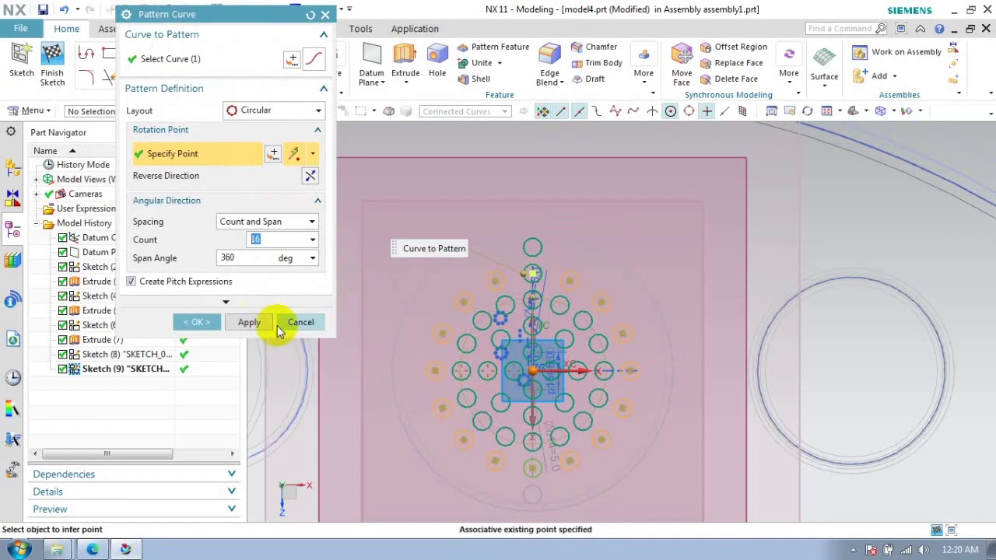
text(32)
click(258, 259)
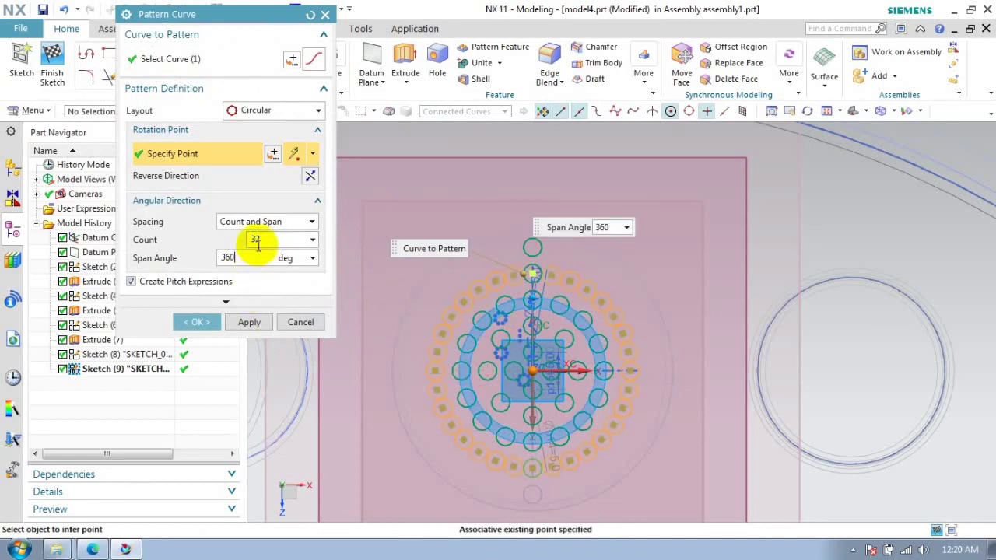
click(257, 241)
text(24)
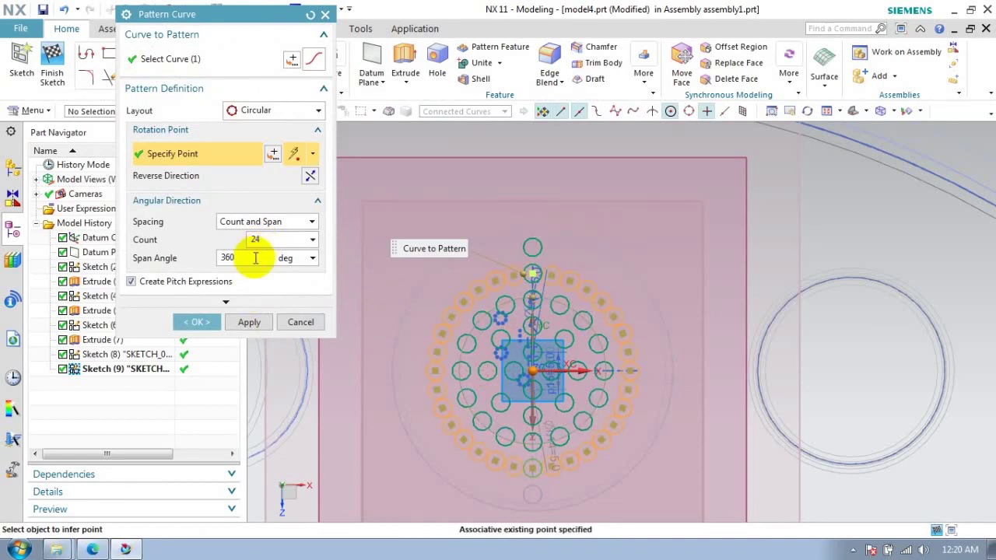
click(197, 322)
Pattern the outermost circle into a ring of 32, then finish the sketch
click(238, 82)
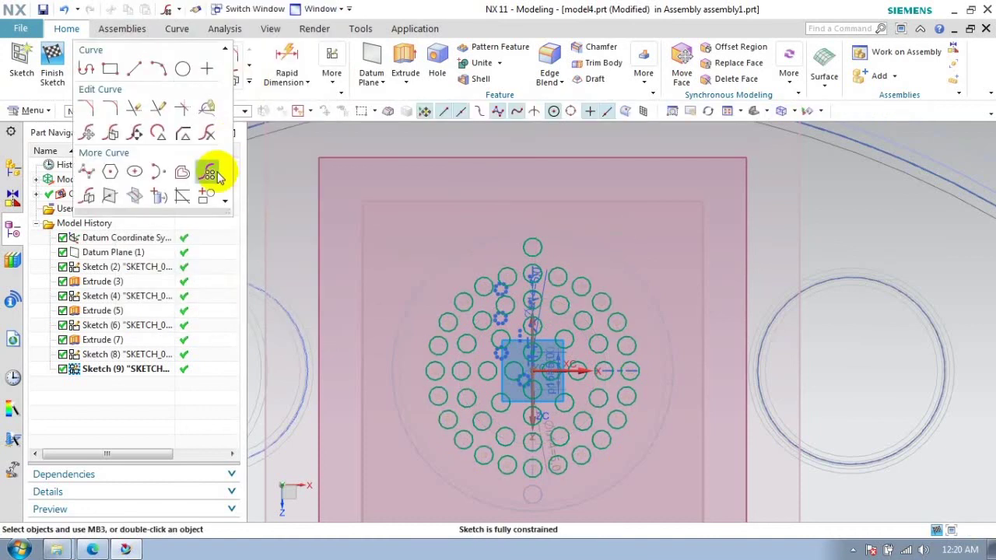
click(210, 174)
click(529, 251)
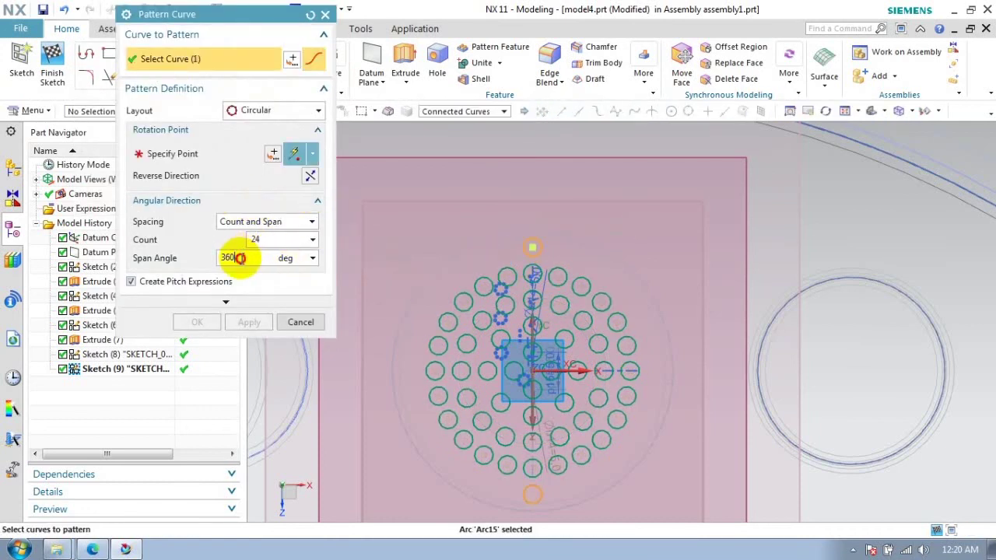
click(219, 152)
click(532, 371)
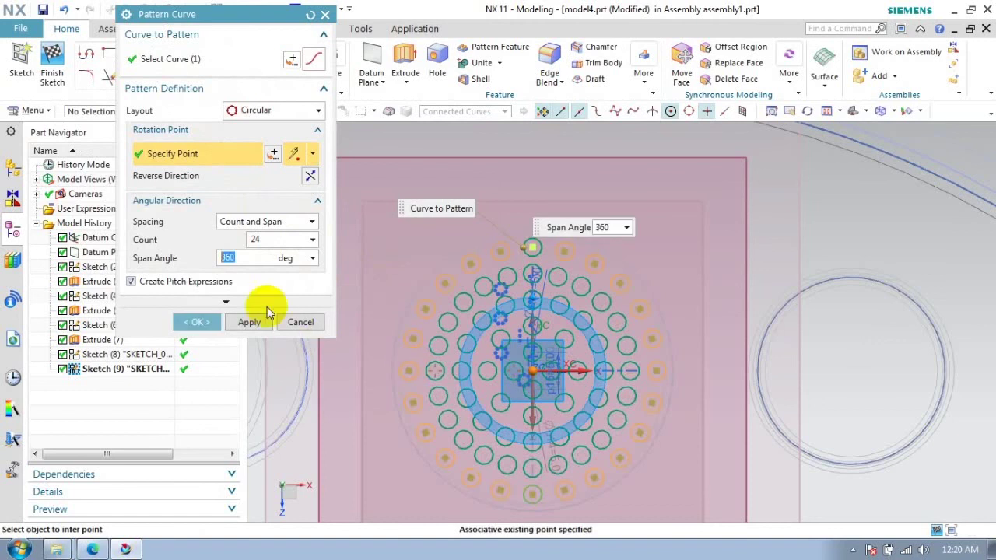
click(268, 243)
text(32)
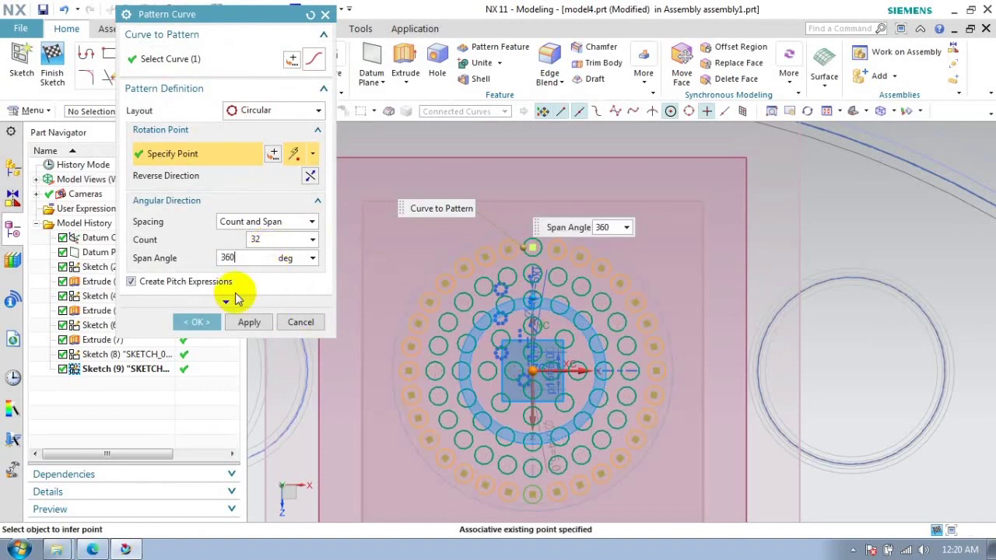
click(197, 322)
click(52, 62)
mouse_move(439, 222)
middle_down()
mouse_move(467, 289)
mouse_move(482, 249)
middle_up()
Extrude the hole sketch's 84 regions symmetrically 41 mm, subtracting them from the plate
click(482, 249)
click(186, 58)
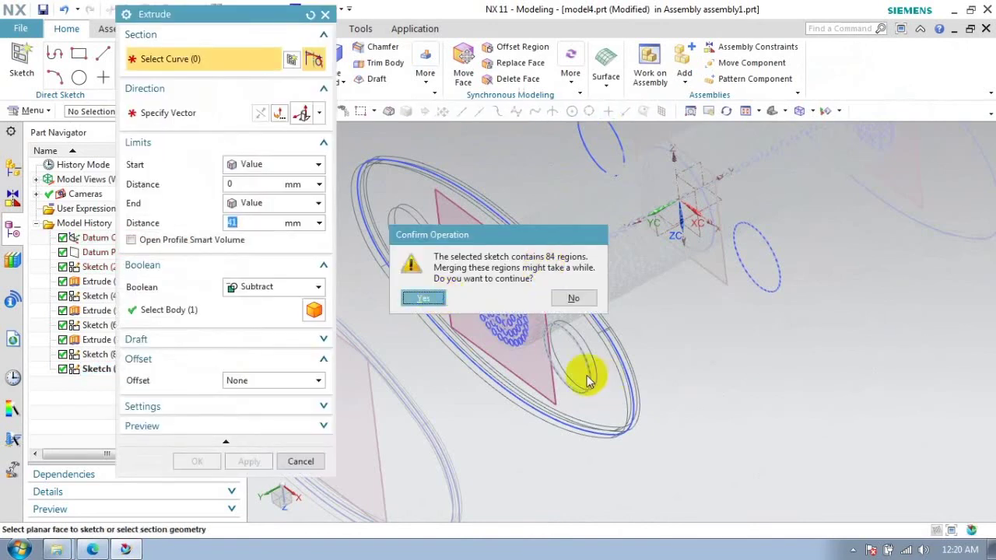
click(438, 300)
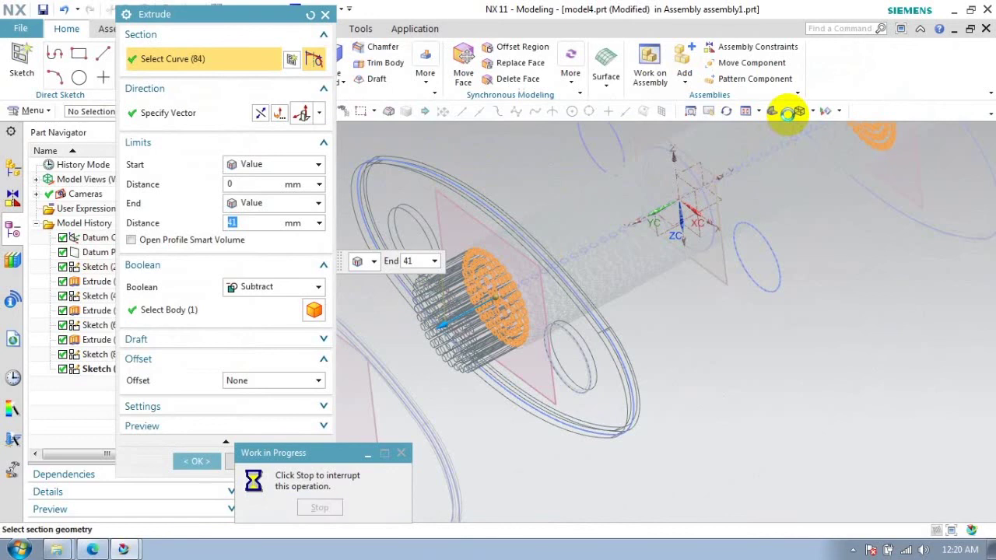
click(927, 111)
click(894, 131)
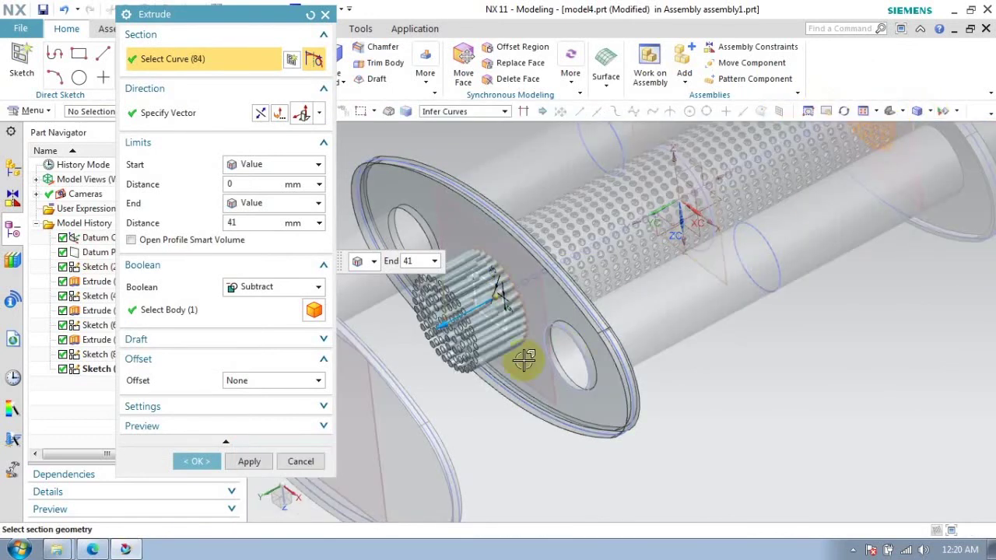
click(260, 164)
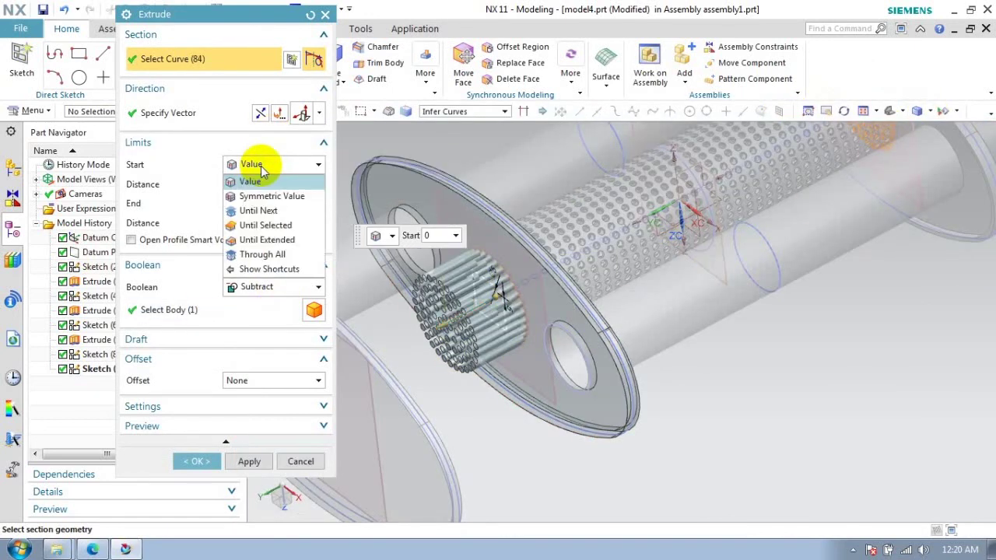
click(253, 195)
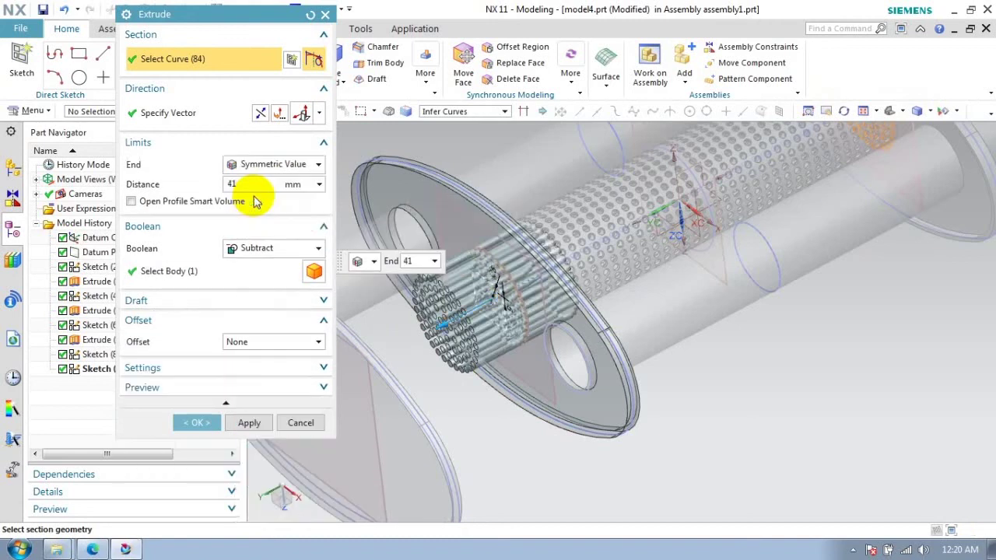
click(200, 423)
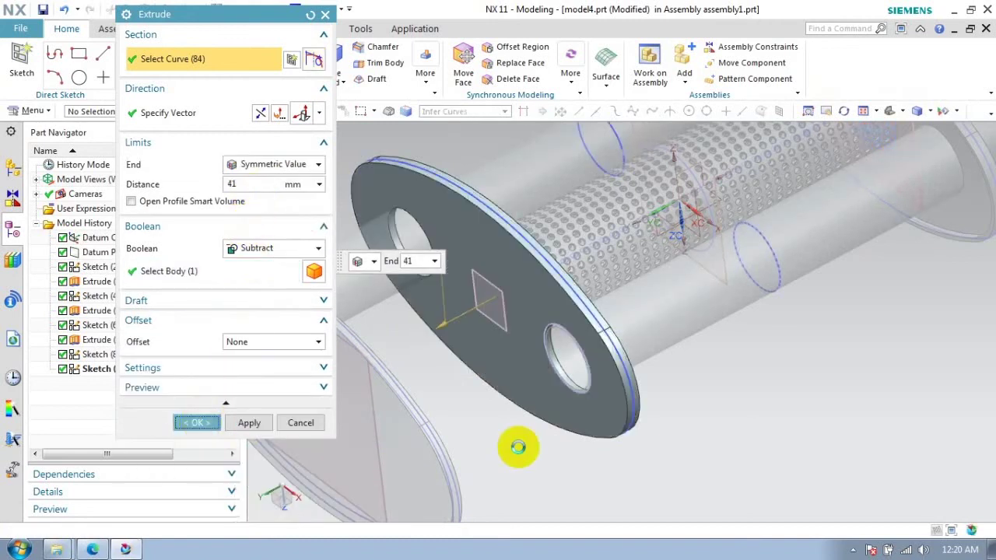
Make assembly1 the work part from the Assembly Navigator
scroll(518, 407, down, 5)
mouse_move(509, 413)
middle_down()
mouse_move(587, 361)
mouse_move(639, 339)
middle_up()
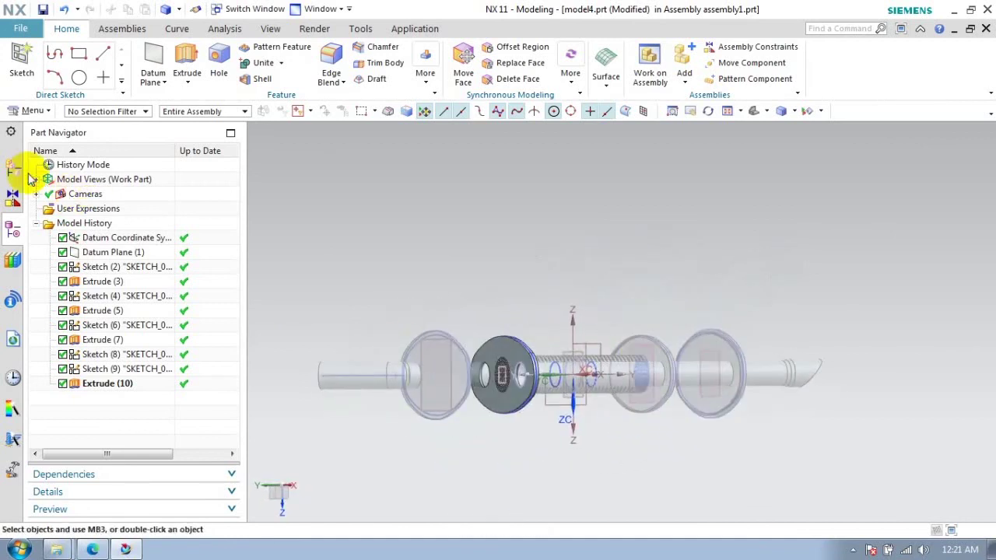
click(12, 194)
mouse_move(13, 167)
mouse_down()
mouse_move(249, 262)
mouse_move(143, 199)
mouse_move(222, 151)
mouse_up()
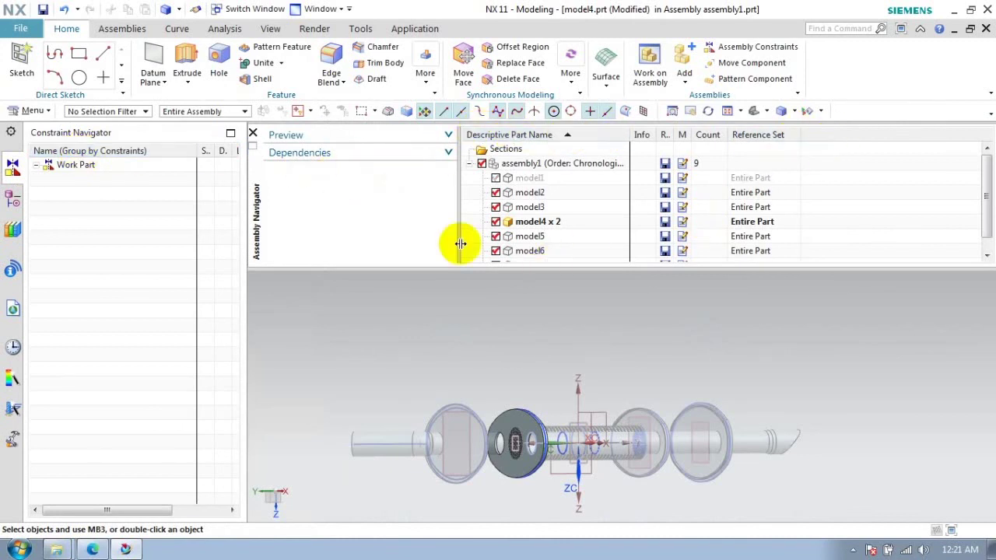
click(253, 136)
click(12, 167)
double_click(85, 179)
Toggle the outer shell model1 off and on to inspect the internal baffles
mouse_move(300, 226)
middle_down()
mouse_move(440, 321)
mouse_move(400, 334)
middle_up()
click(63, 194)
middle_drag(413, 284, 395, 285)
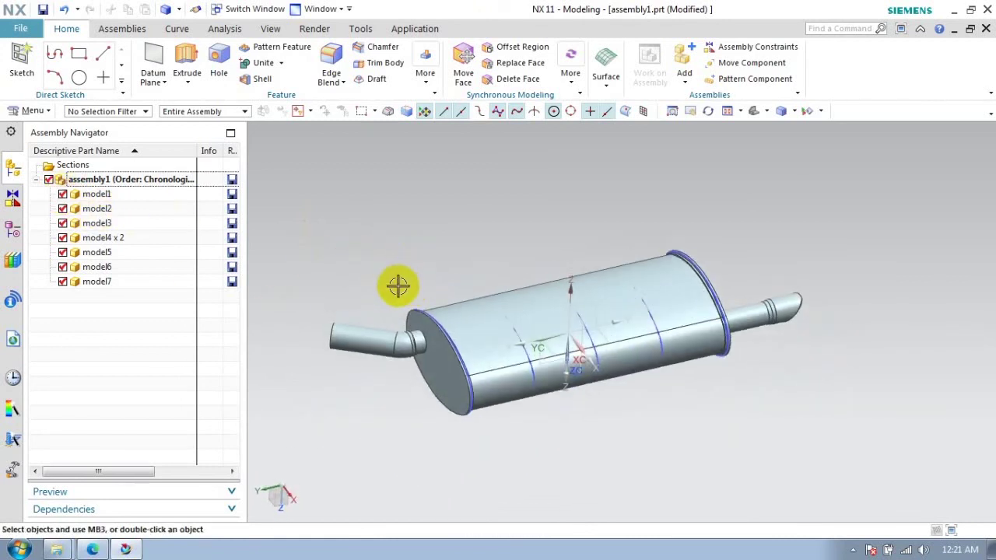
click(62, 194)
click(62, 193)
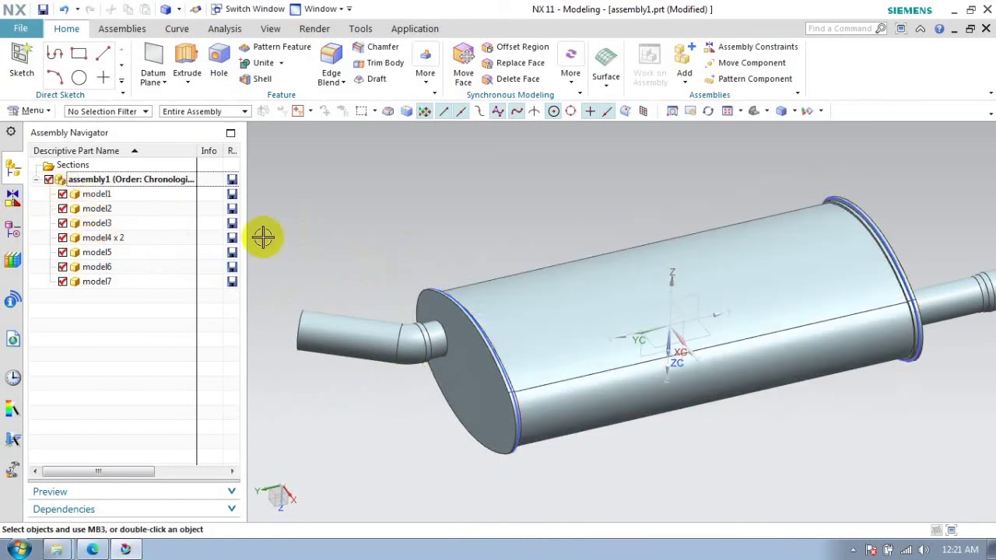
Hide all sketches in the assembly and restore the outer shell model1
click(816, 114)
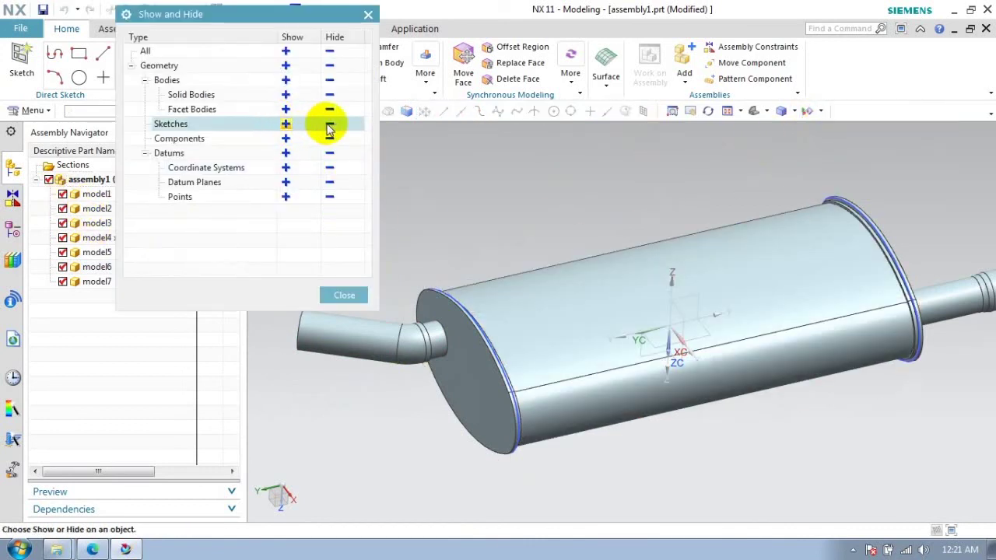
click(329, 124)
click(329, 184)
click(344, 295)
click(62, 194)
click(62, 194)
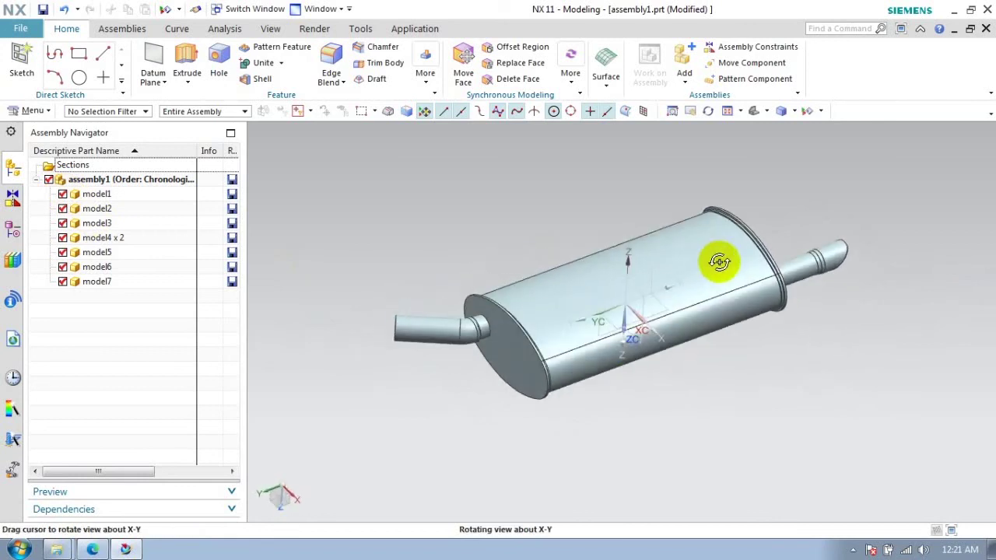